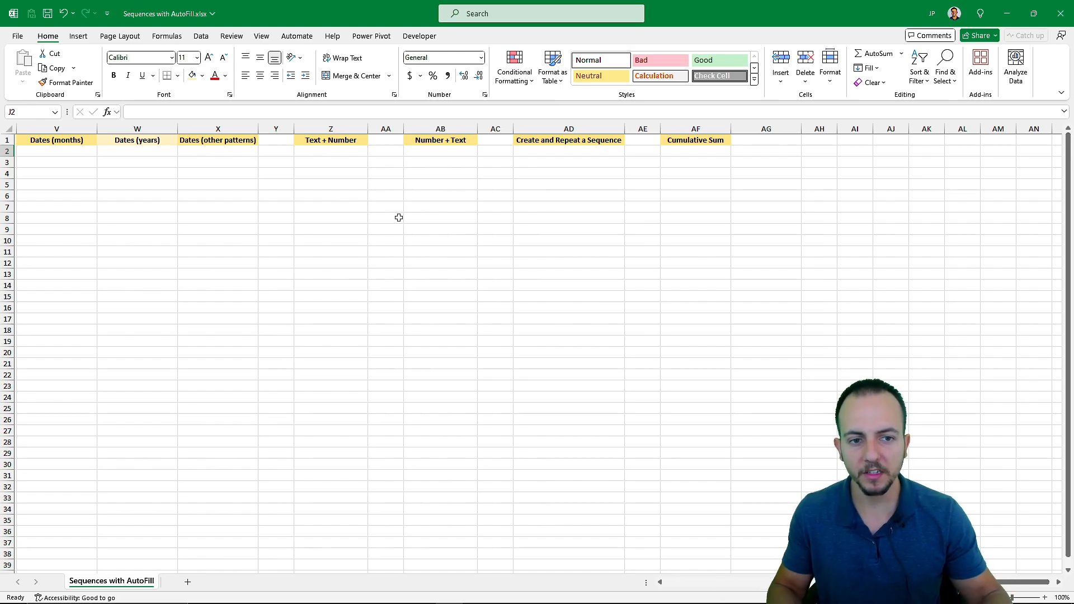
Enter 0, 1, 2, 3 and 4 down the Arithmetic Sequence column, starting in J2.
scroll(322, 209, left, 5)
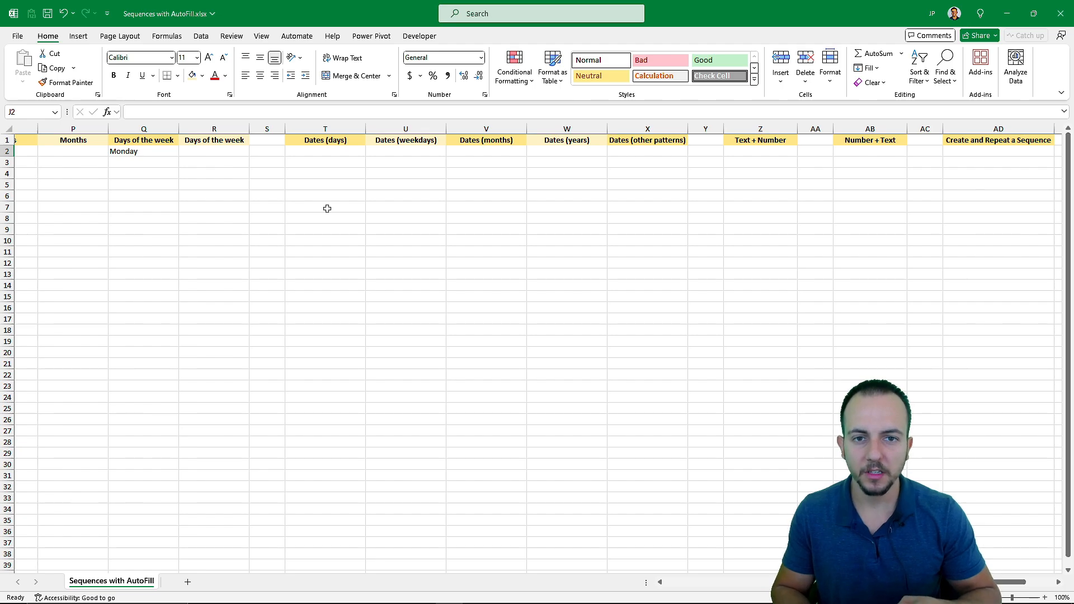
scroll(329, 208, left, 8)
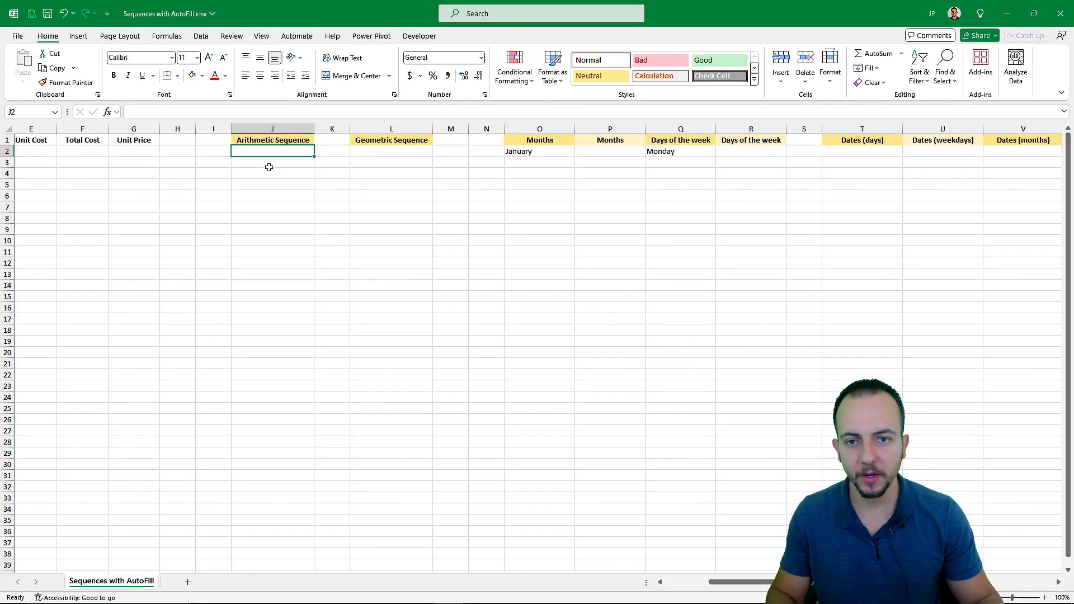
scroll(383, 171, left, 3)
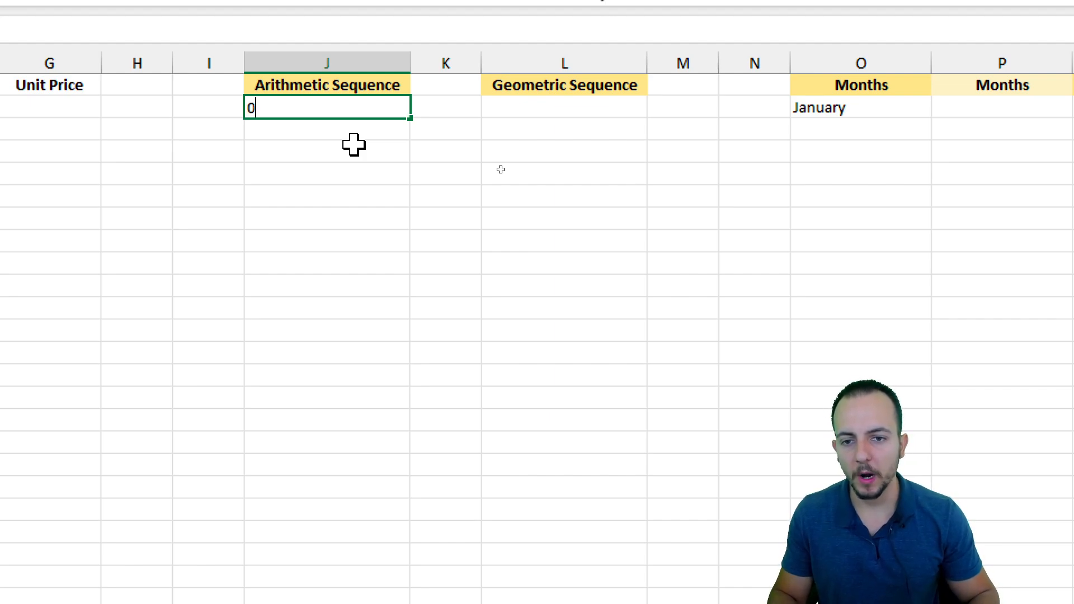
key(Return)
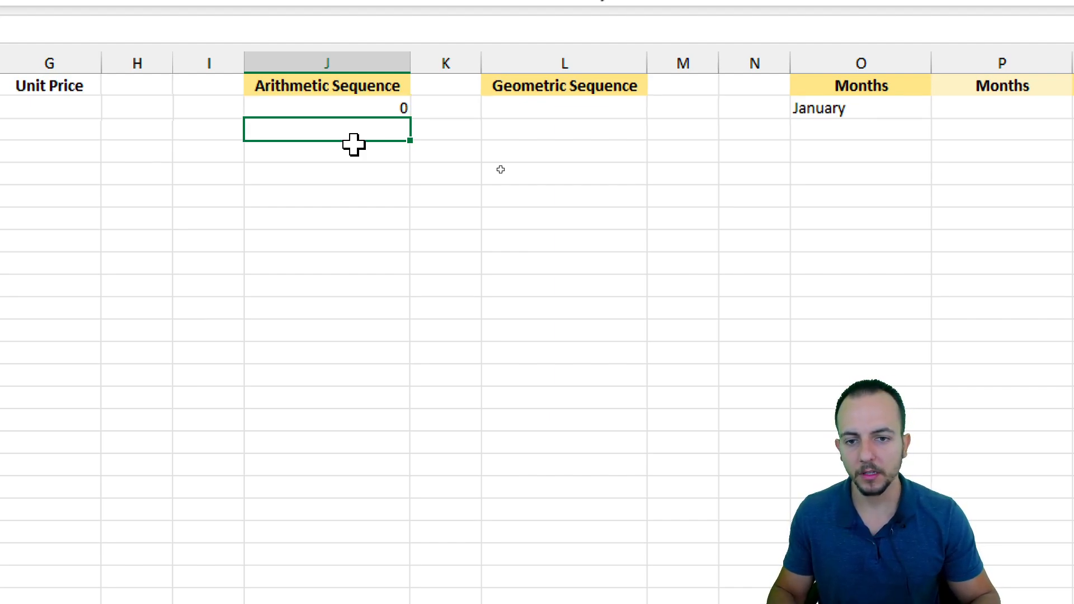
text(1)
key(Return)
text(2)
key(Return)
text(3)
key(Return)
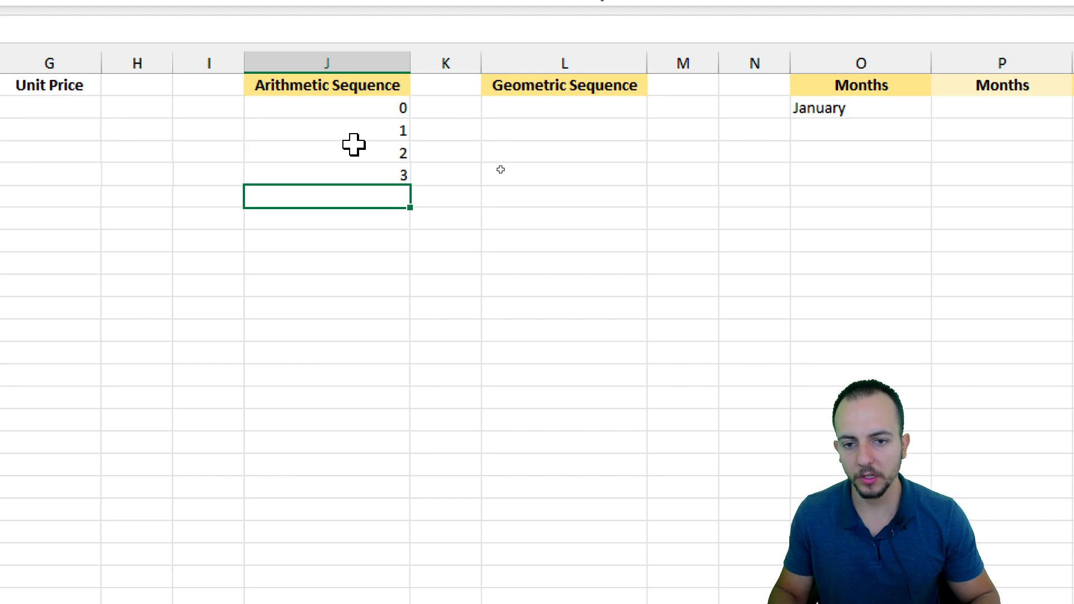
text(4)
key(Return)
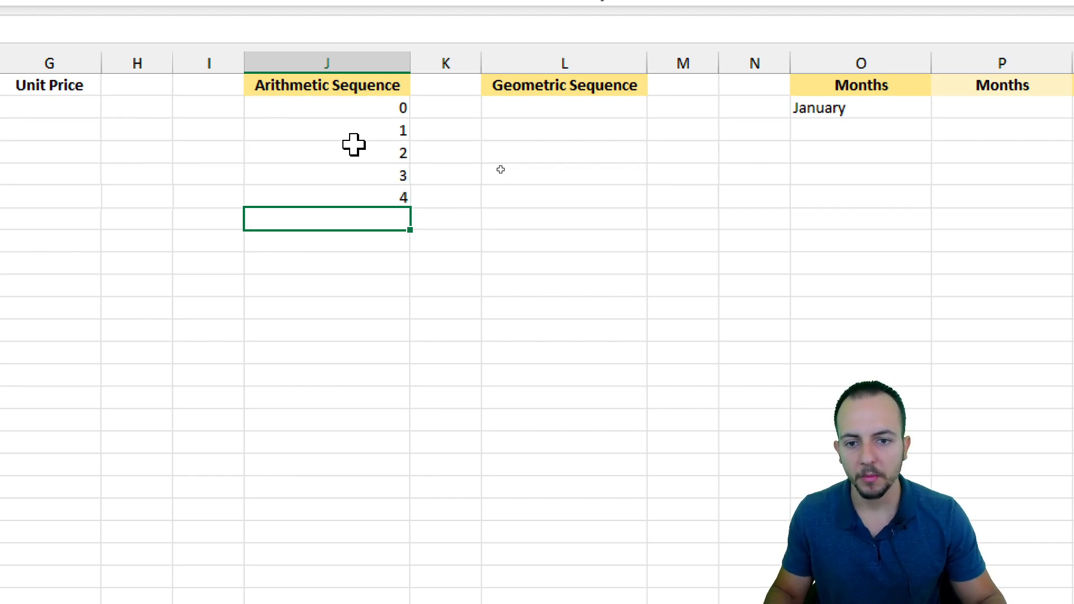
Autofill the number series from the first two values in J2:J3 down to 30 in J32 and check both ends.
drag(350, 112, 374, 204)
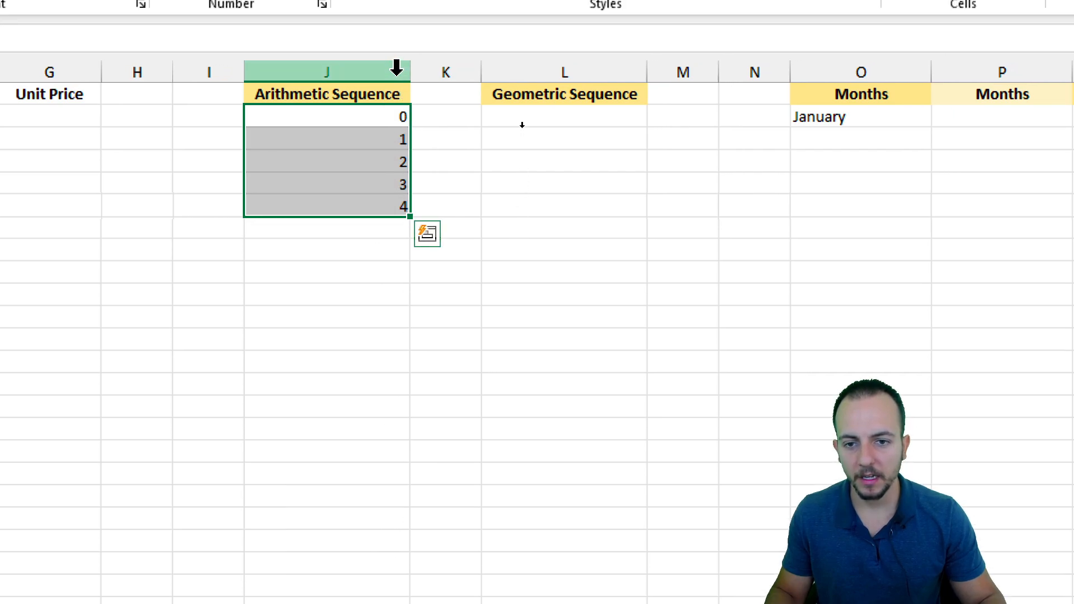
drag(391, 125, 391, 135)
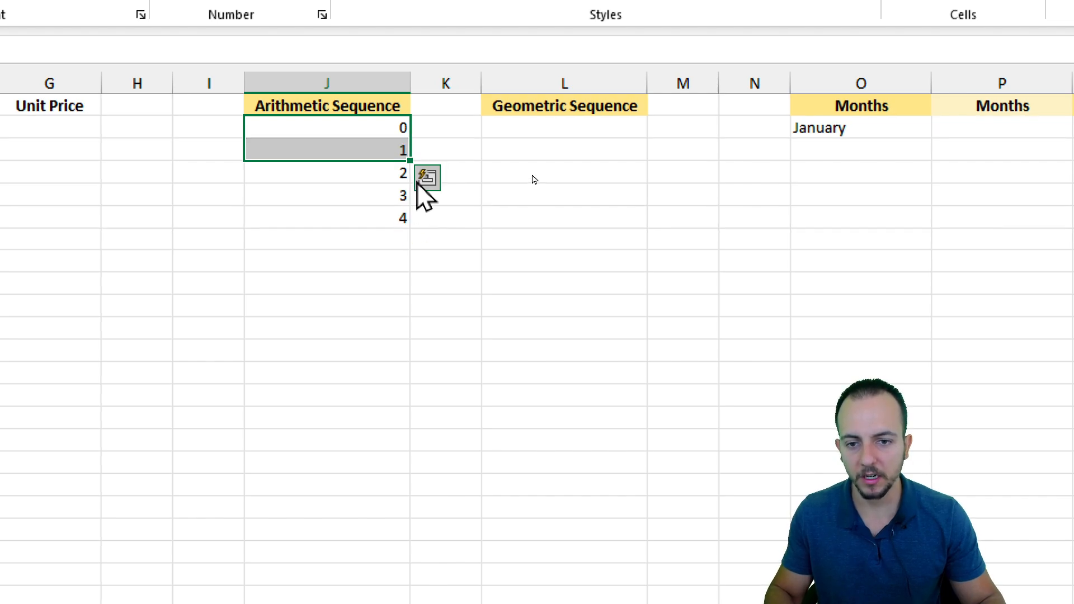
drag(410, 161, 405, 371)
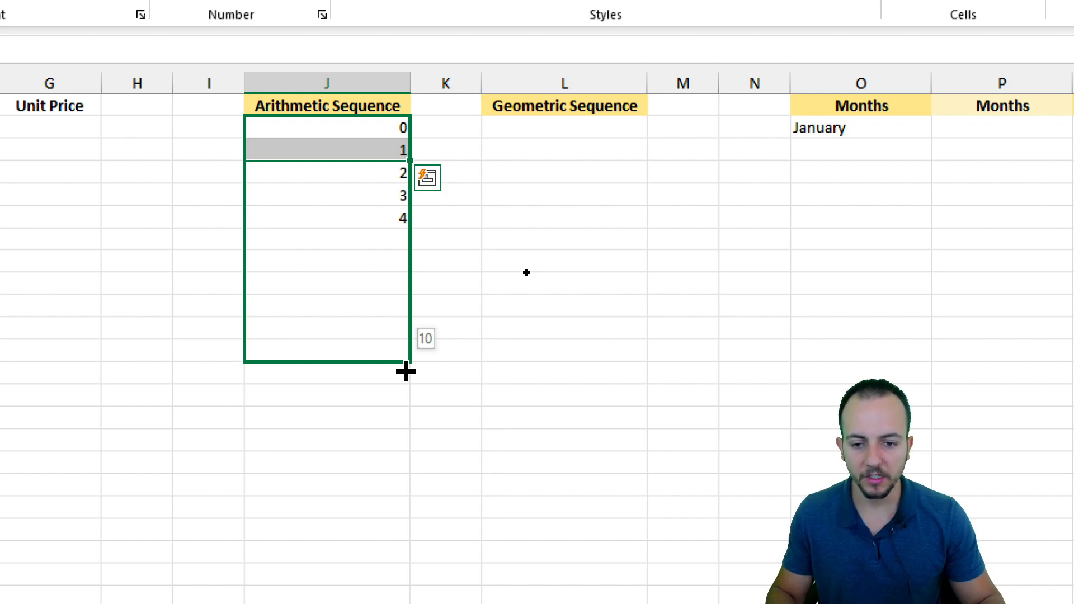
drag(410, 372, 392, 603)
mouse_move(392, 528)
mouse_down()
mouse_move(406, 506)
mouse_move(395, 515)
mouse_up()
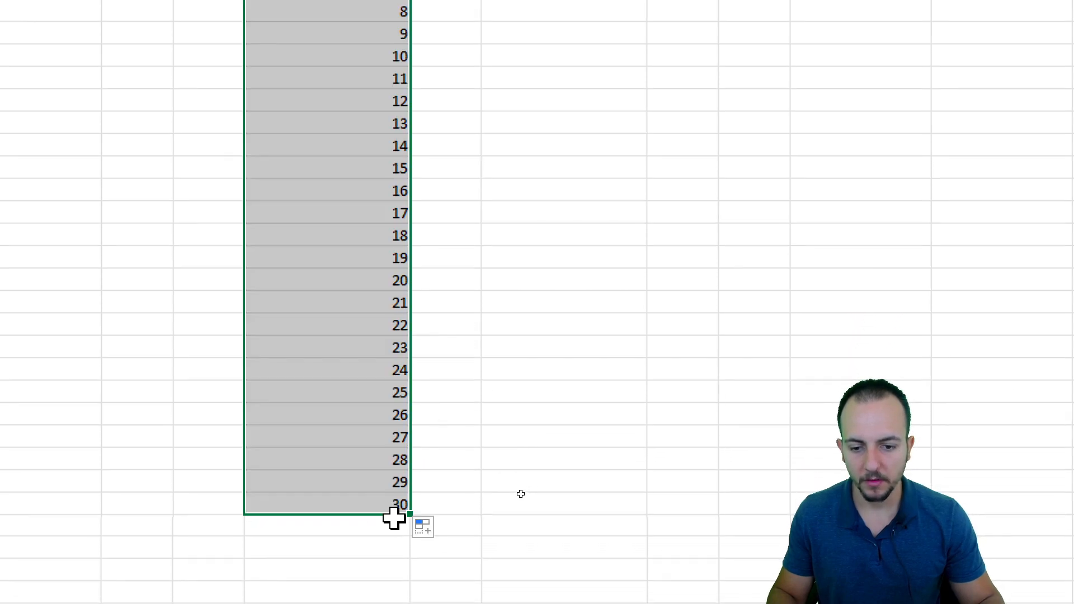
click(372, 504)
scroll(387, 69, up, 2)
click(395, 76)
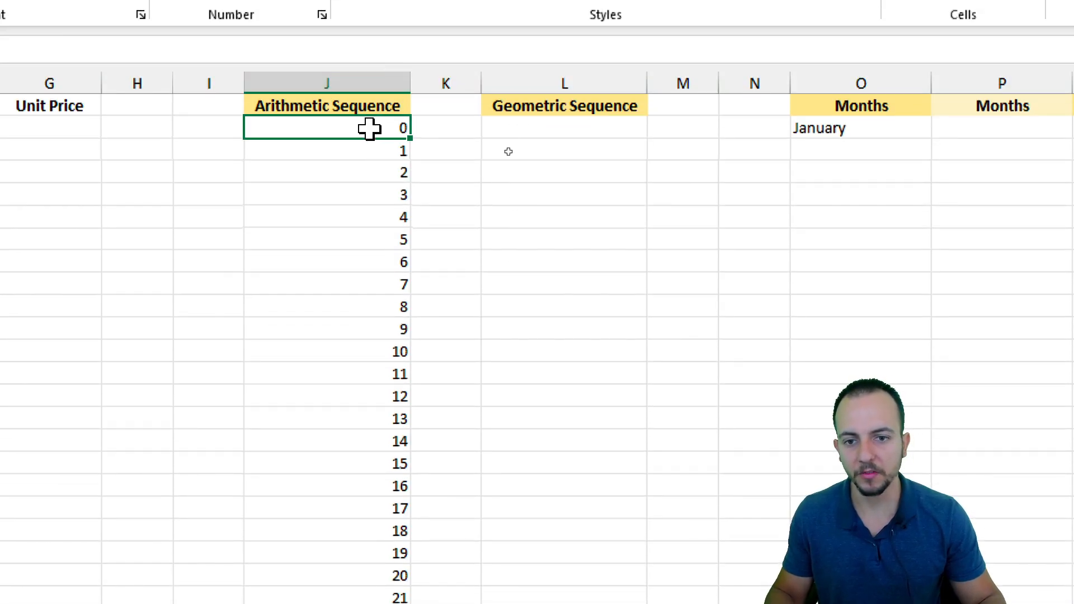
click(349, 484)
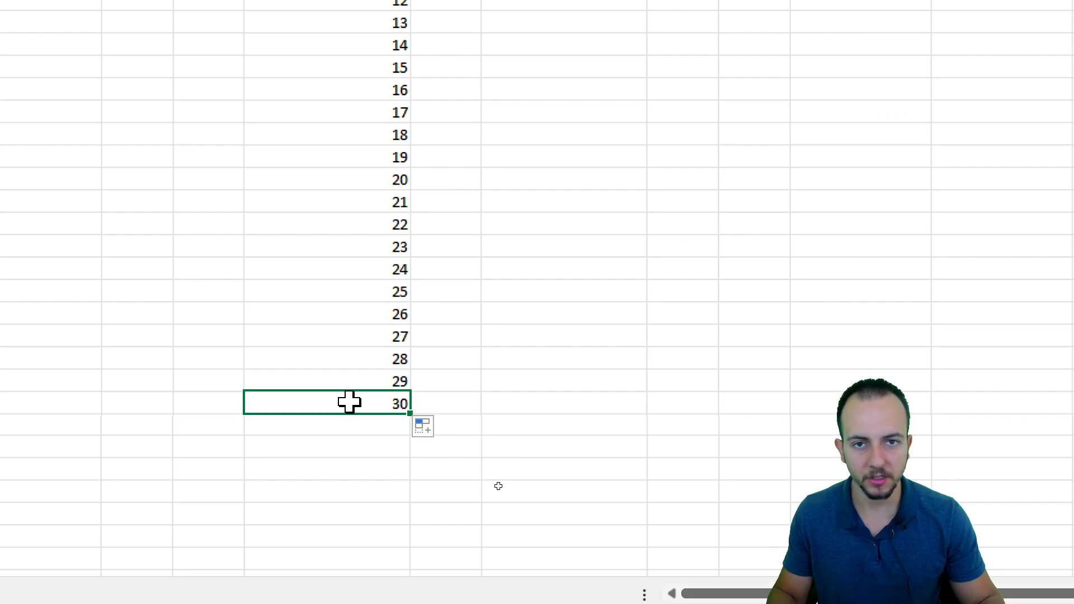
click(344, 143)
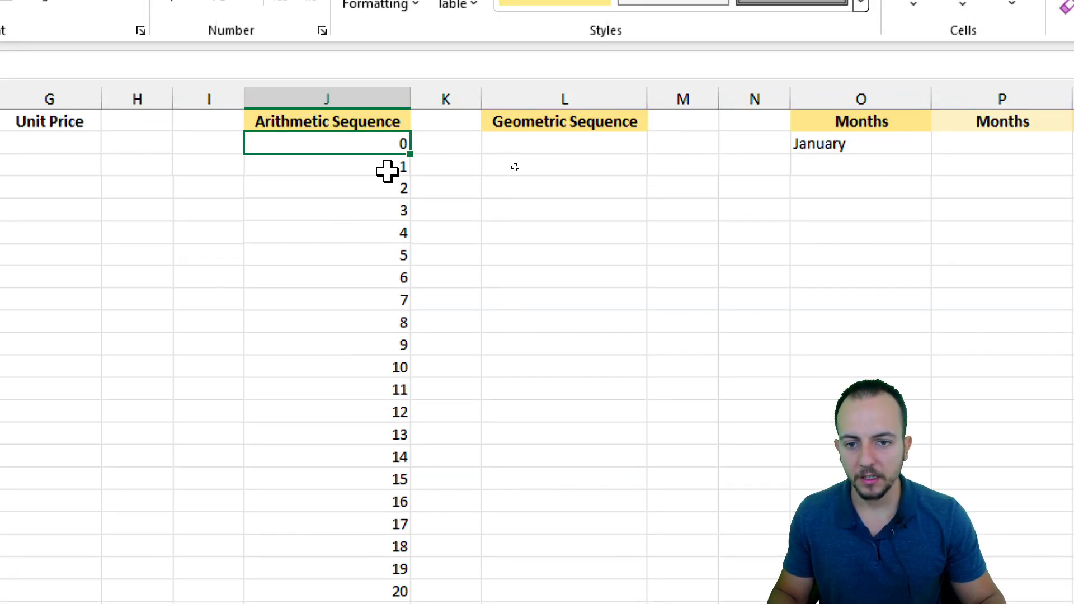
Clear the whole number series from the Arithmetic Sequence column and return to J2.
drag(363, 147, 360, 524)
key(Delete)
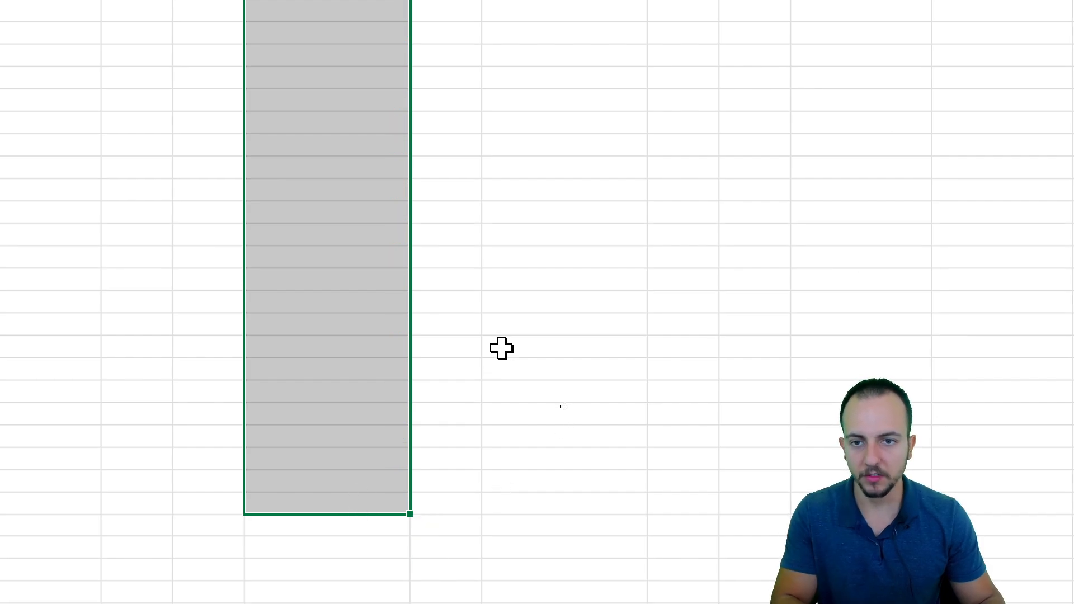
click(347, 70)
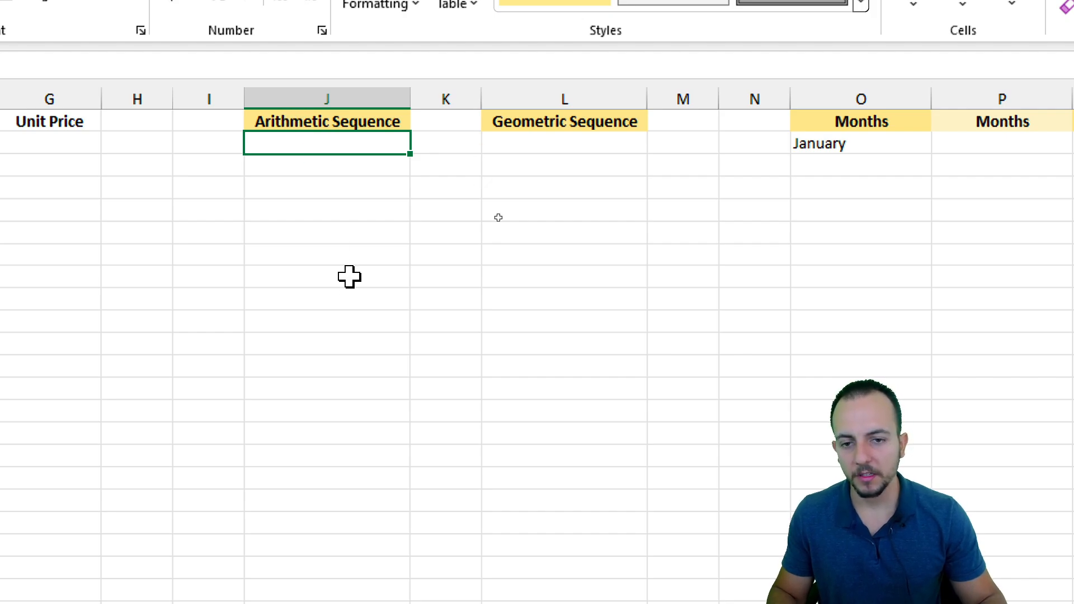
Enter 10, 11 and 12 down the Arithmetic Sequence column from J2 and undo the entry of 12.
text(10)
key(Return)
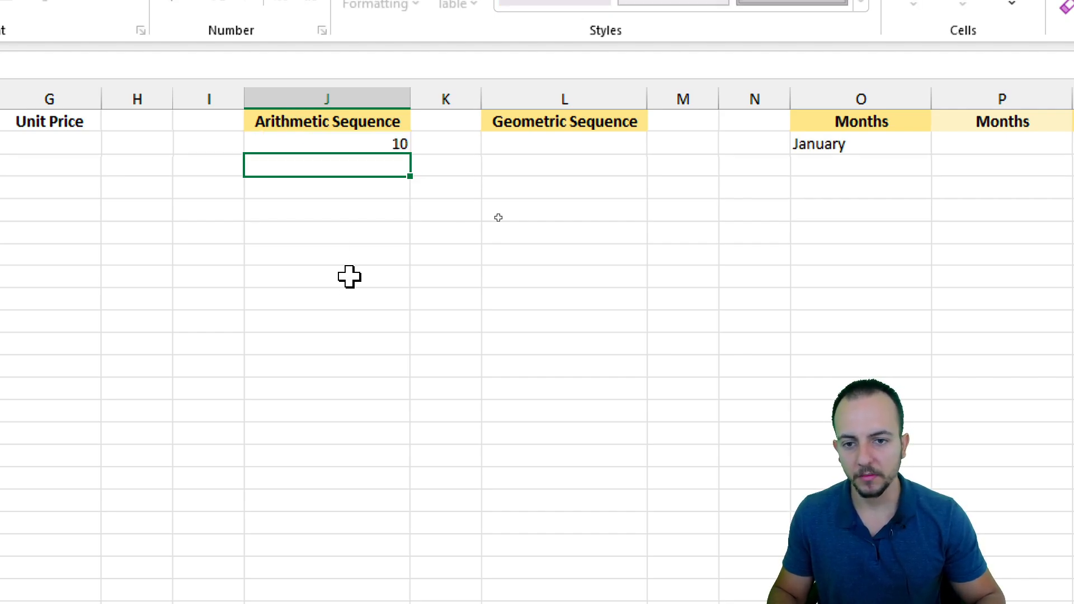
text(11)
key(Return)
text(12)
key(Return)
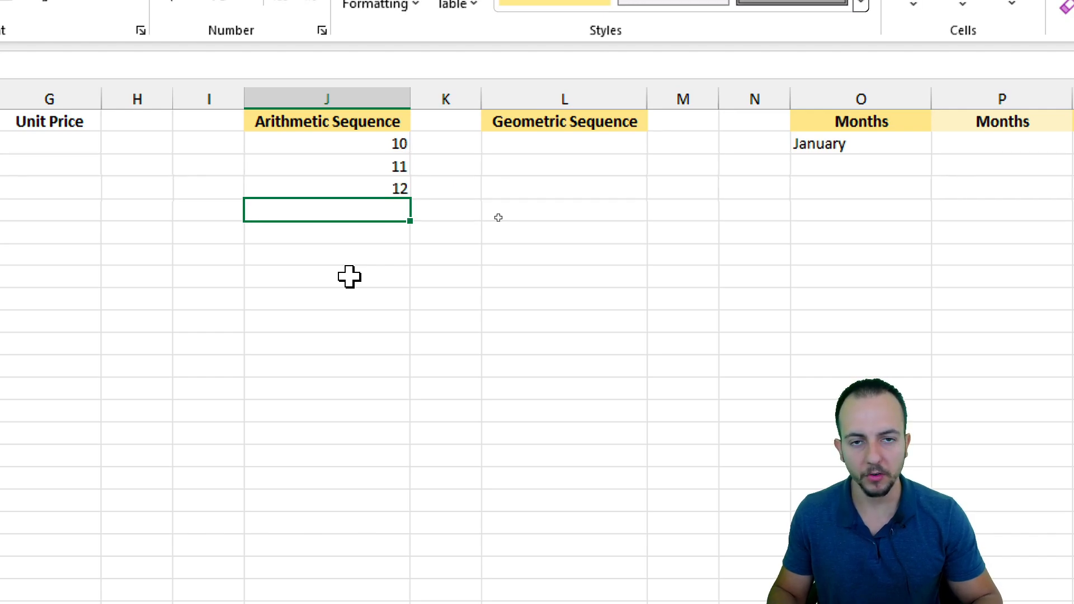
key(ctrl+z)
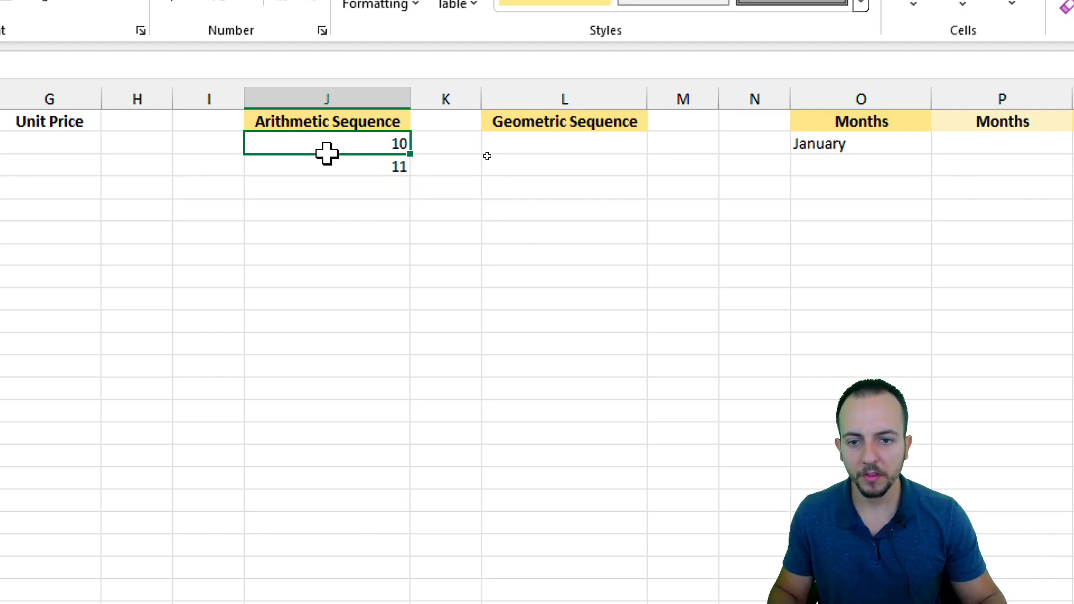
Autofill the series from 10 and 11 down to J12, and clear J3:J12 again, keeping only the 10.
drag(327, 151, 395, 170)
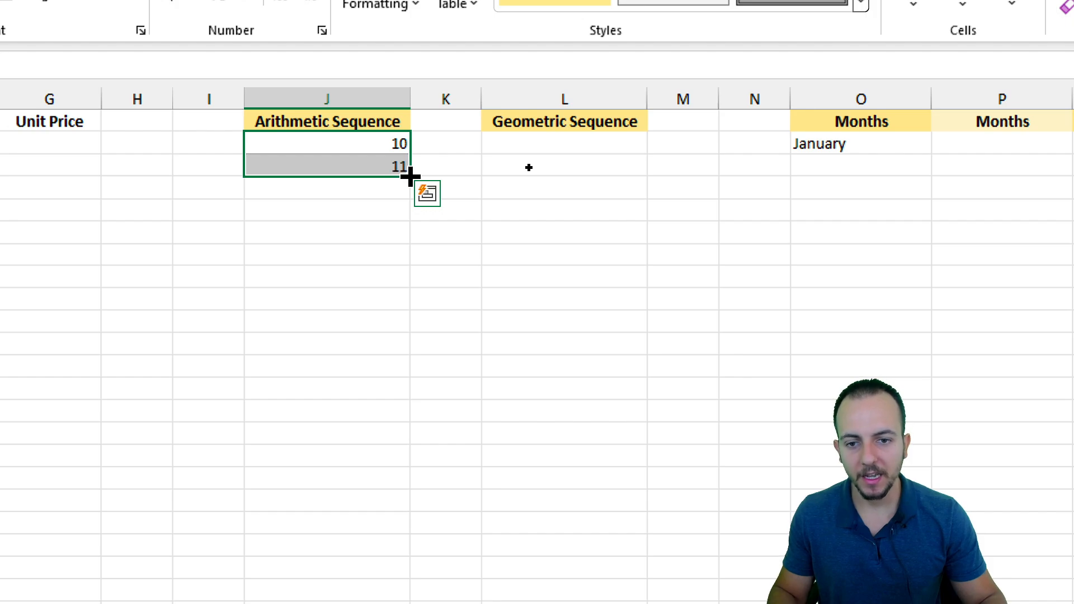
drag(410, 177, 349, 176)
click(314, 367)
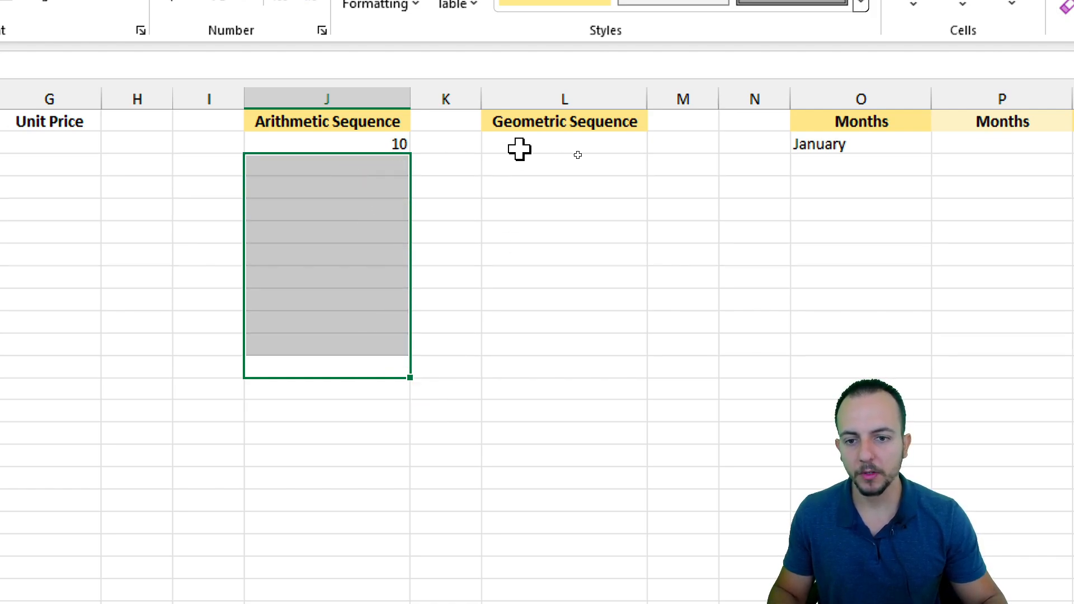
Enter 15, 20 and 25 below the 10 in the Arithmetic Sequence column, in J3:J5.
click(395, 165)
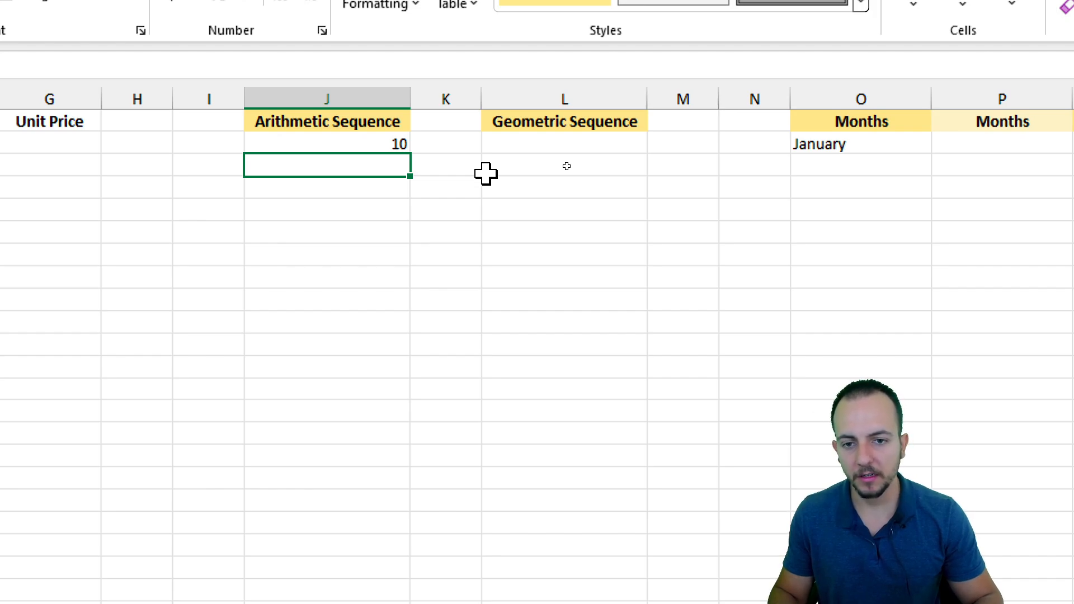
text(15)
key(Return)
text(20)
key(Return)
text(25)
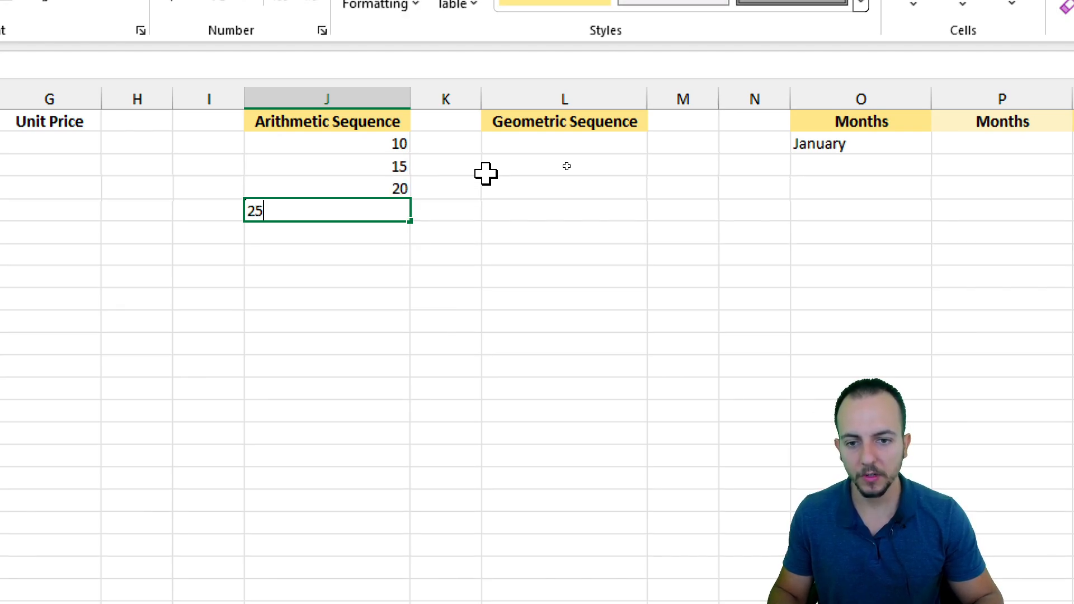
key(Return)
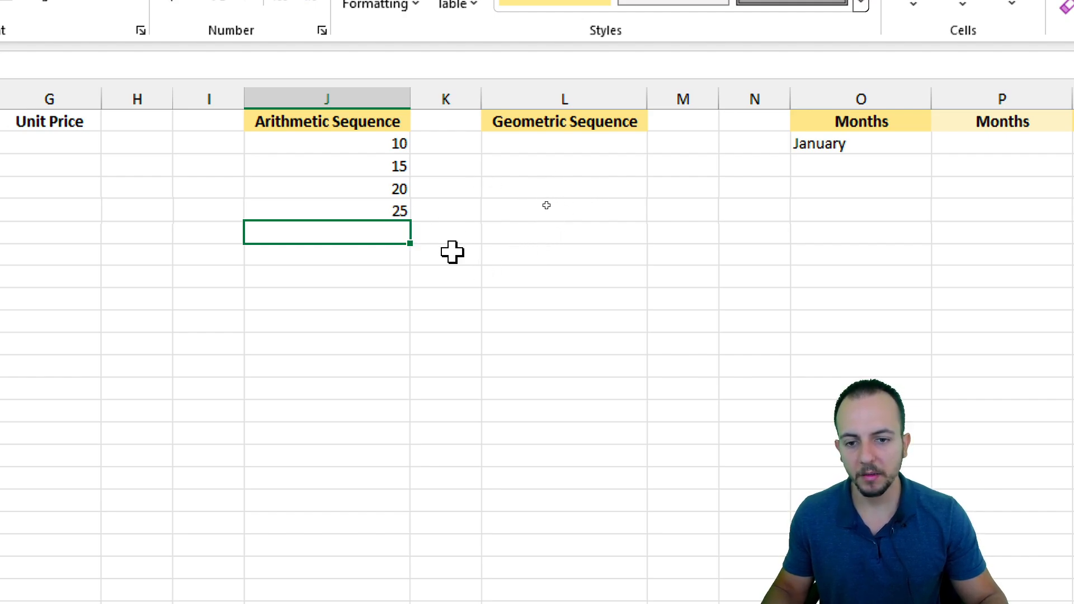
Autofill the step-of-5 series from the values 10 and 15 in J2:J3 down to 65 in J13.
drag(381, 147, 369, 213)
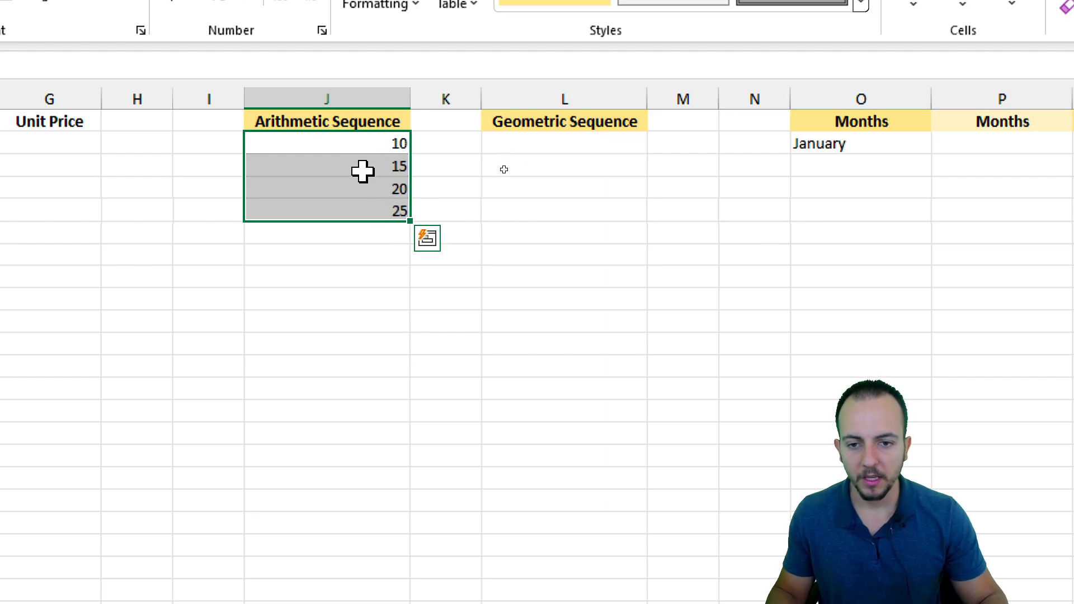
click(392, 165)
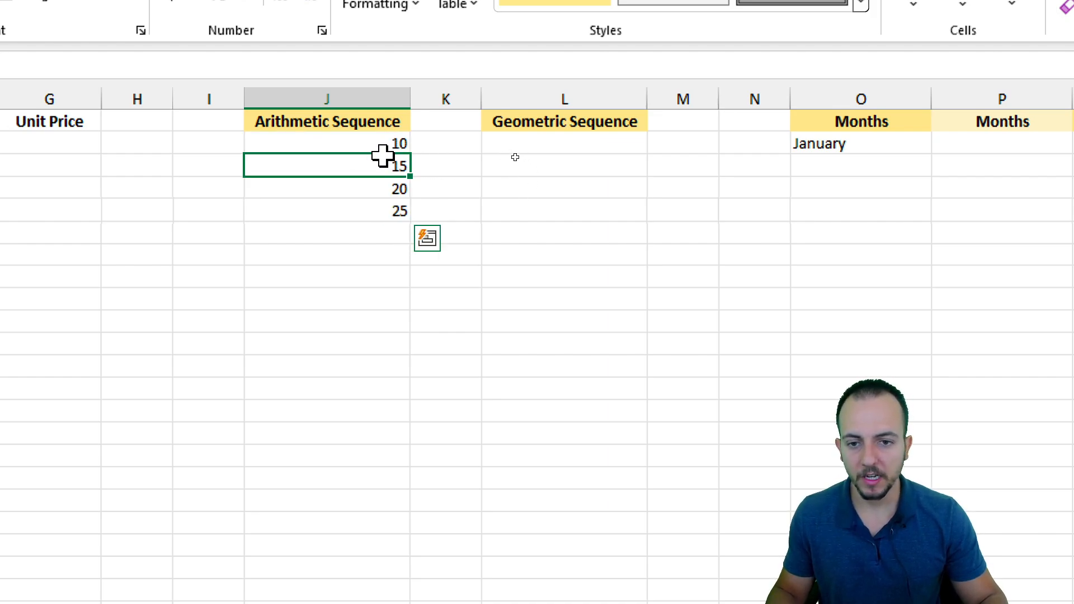
drag(369, 142, 360, 161)
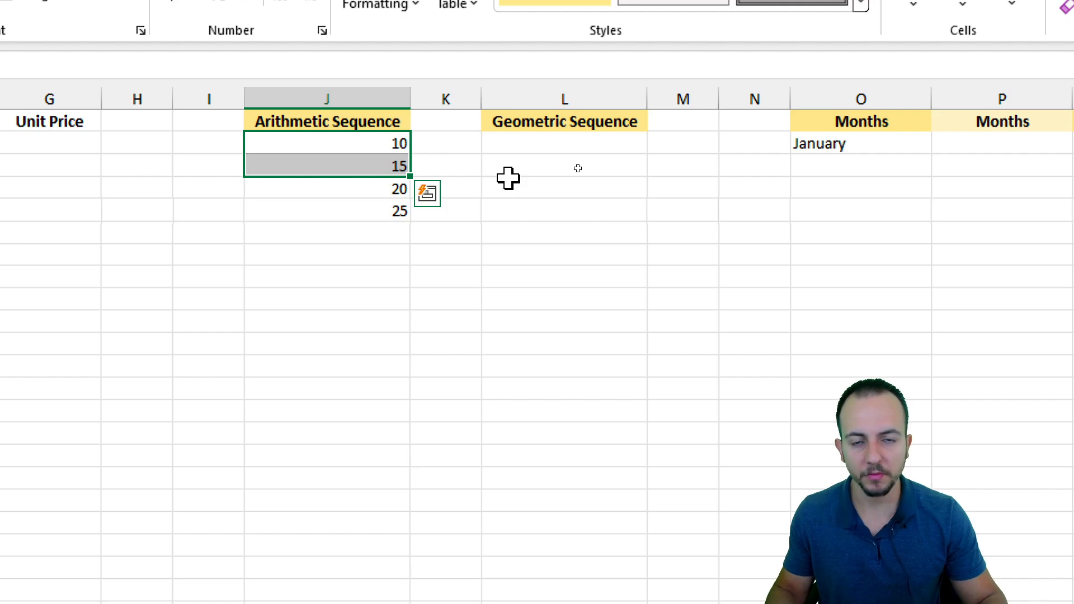
mouse_move(427, 143)
mouse_down()
mouse_move(458, 162)
mouse_move(469, 210)
mouse_up()
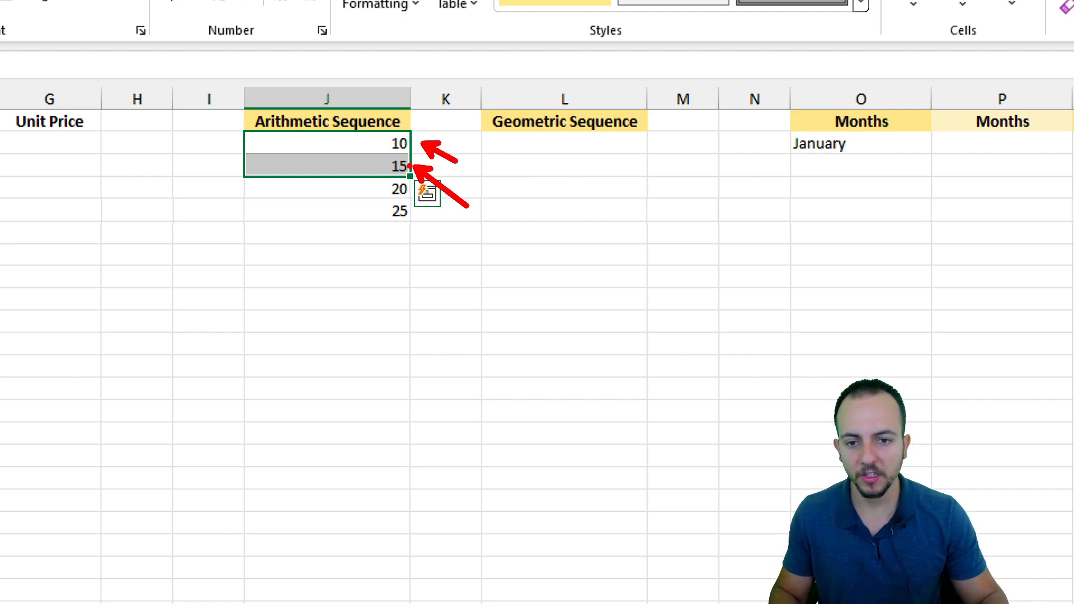
mouse_move(519, 166)
mouse_down()
mouse_move(485, 166)
mouse_move(501, 216)
mouse_up()
drag(473, 251, 538, 230)
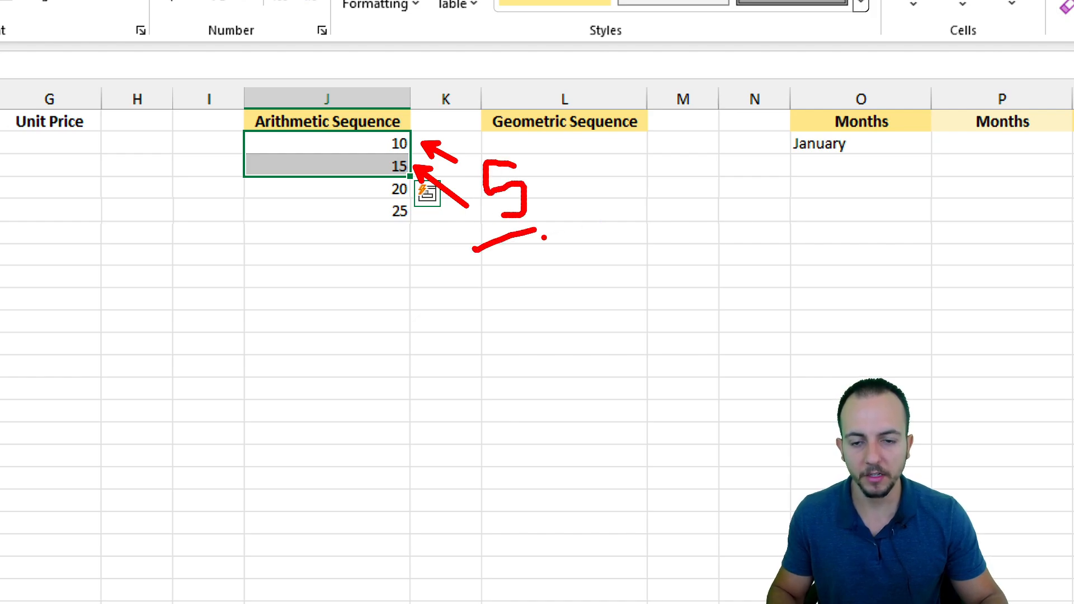
key(Escape)
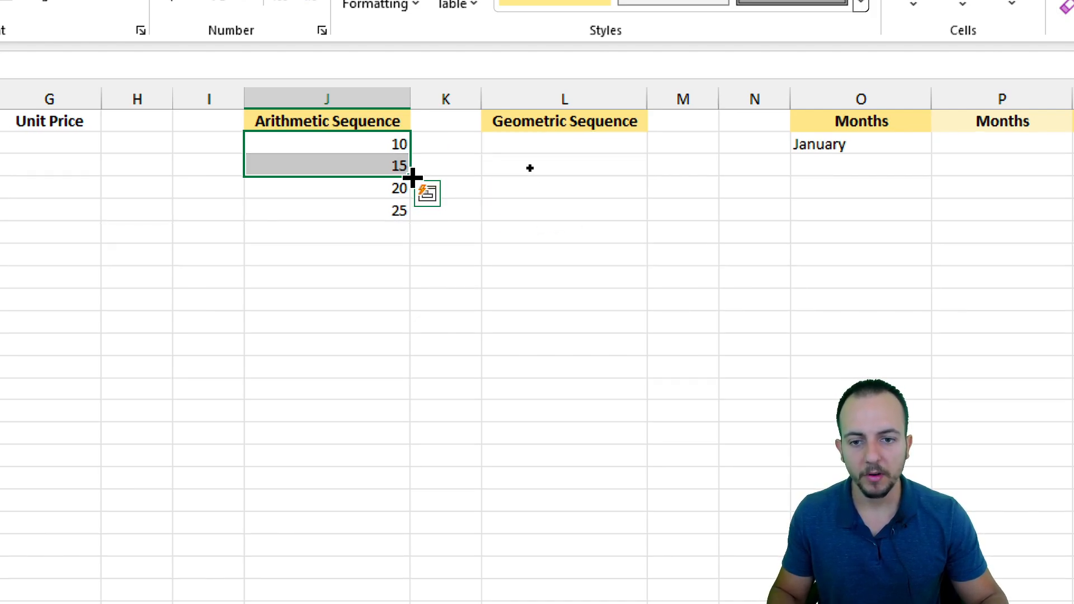
drag(411, 177, 405, 410)
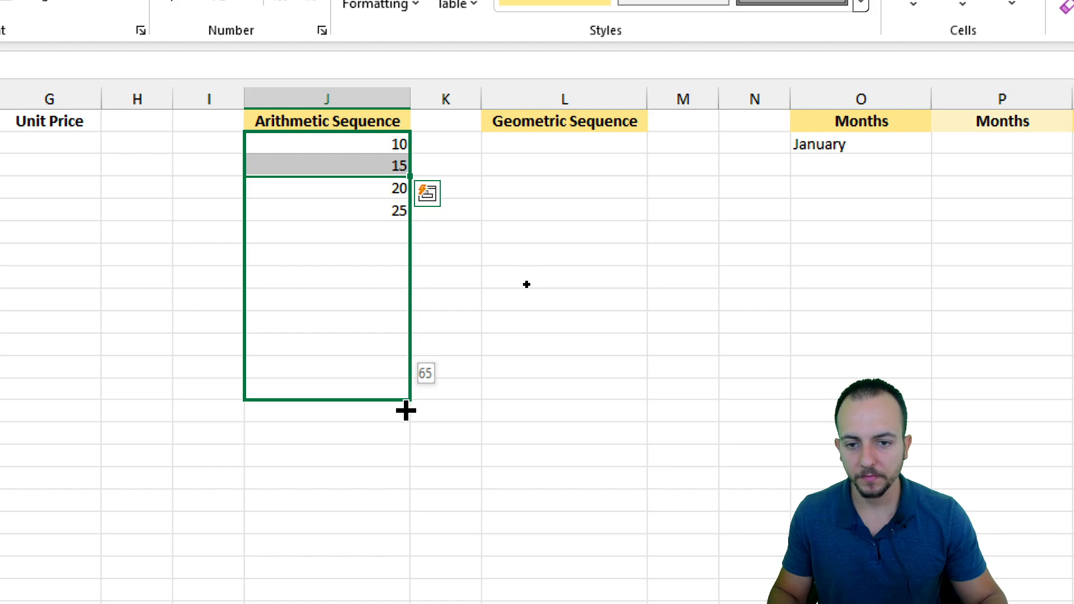
click(361, 142)
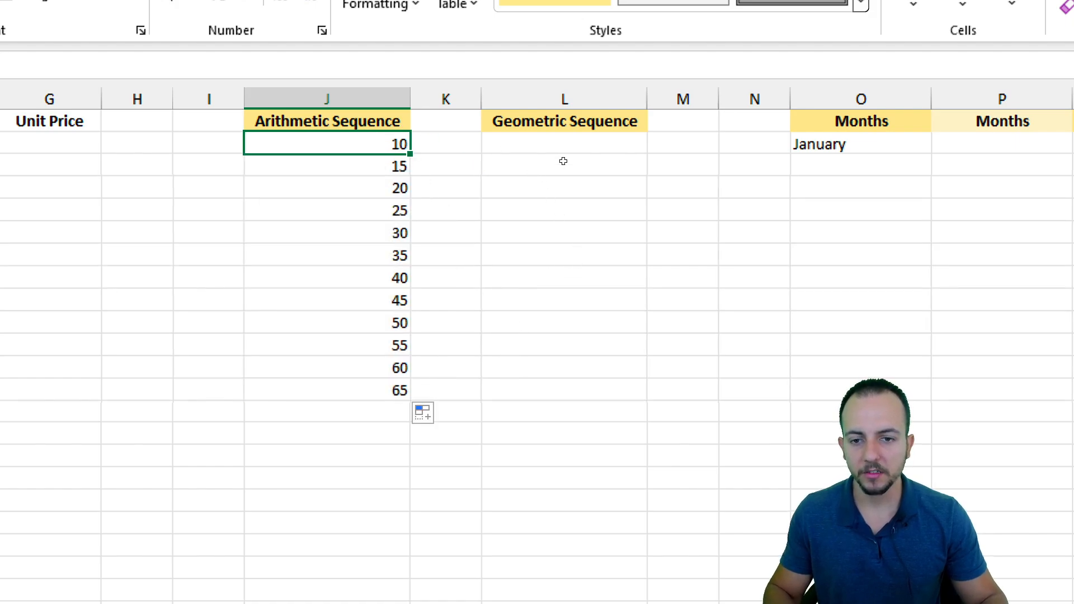
drag(427, 168, 487, 136)
drag(419, 216, 477, 170)
drag(423, 268, 449, 230)
drag(428, 324, 465, 287)
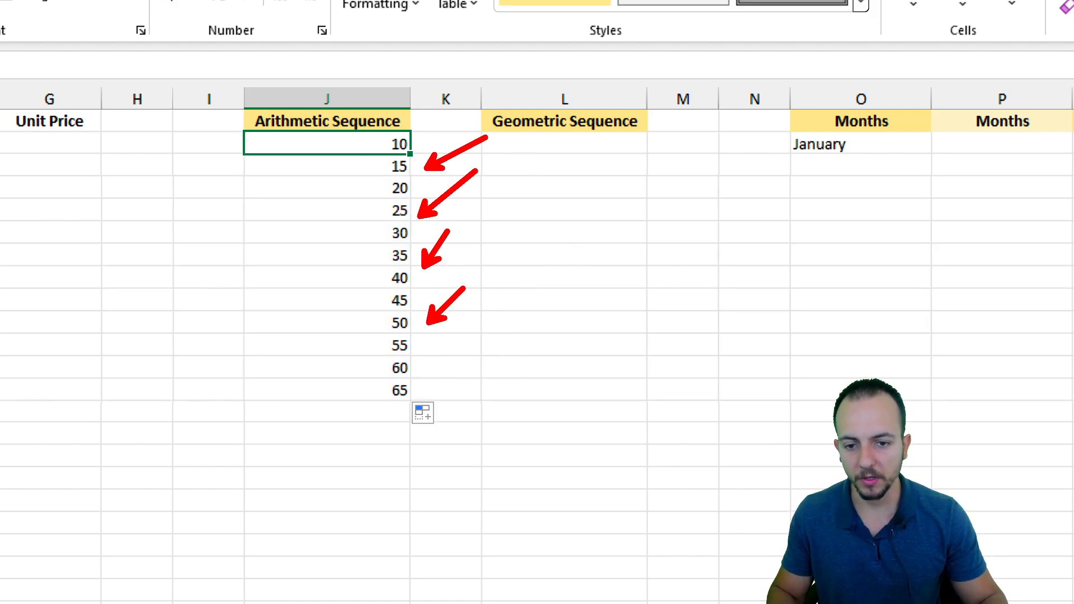
drag(439, 373, 477, 344)
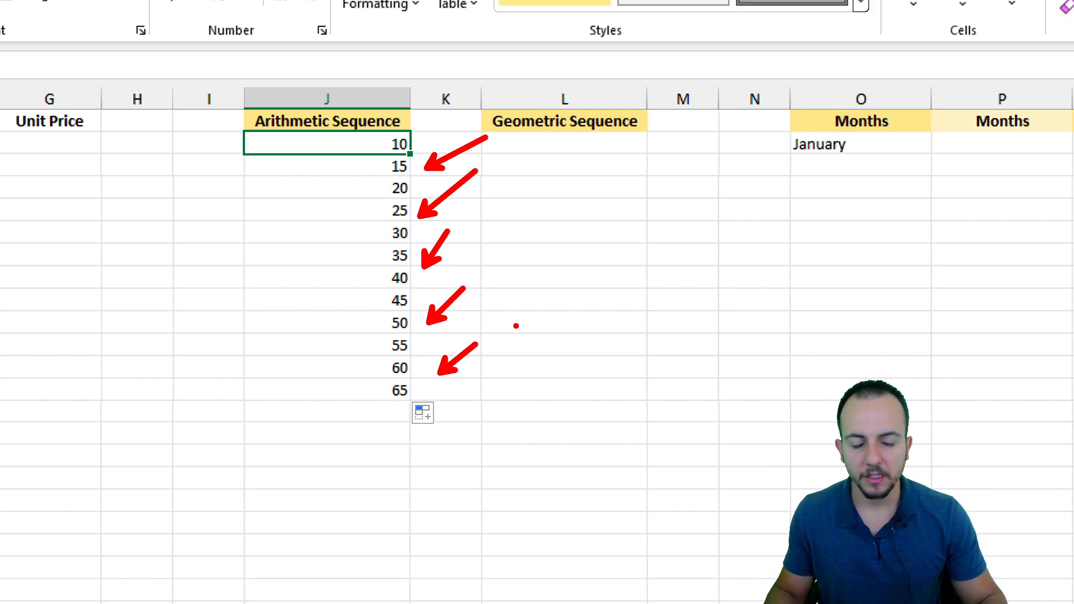
key(Escape)
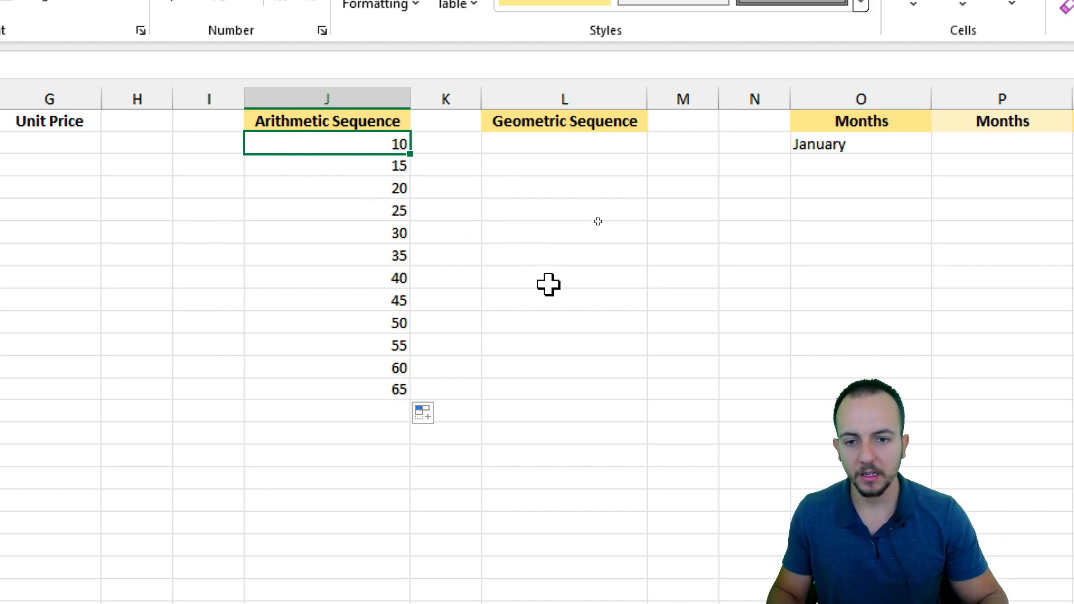
Enter -100, -90 and -80 down the Arithmetic Sequence column in J2:J4.
text(-100)
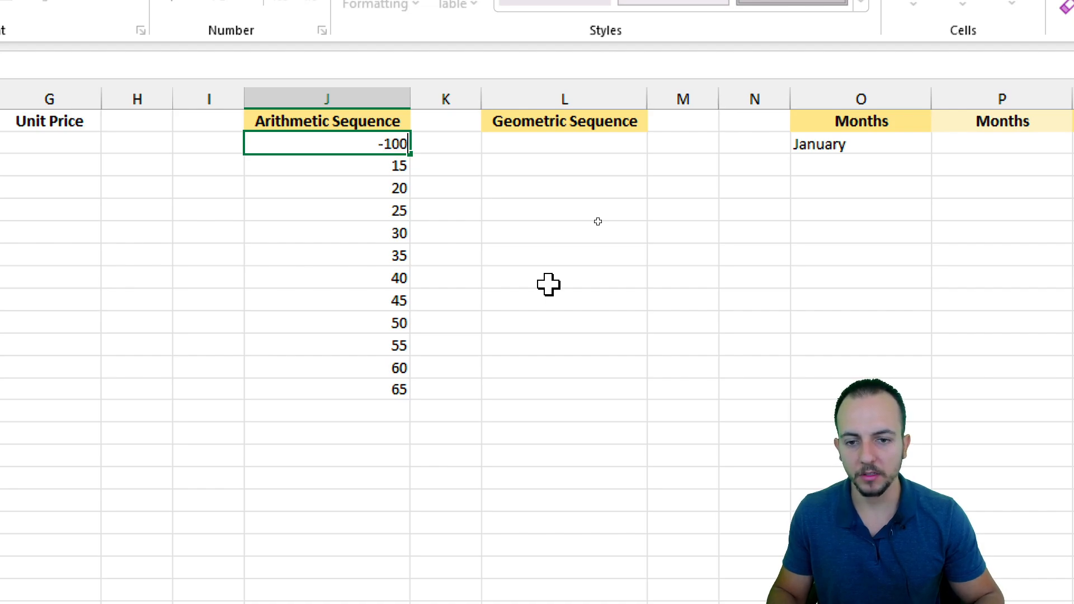
key(Return)
text(-90)
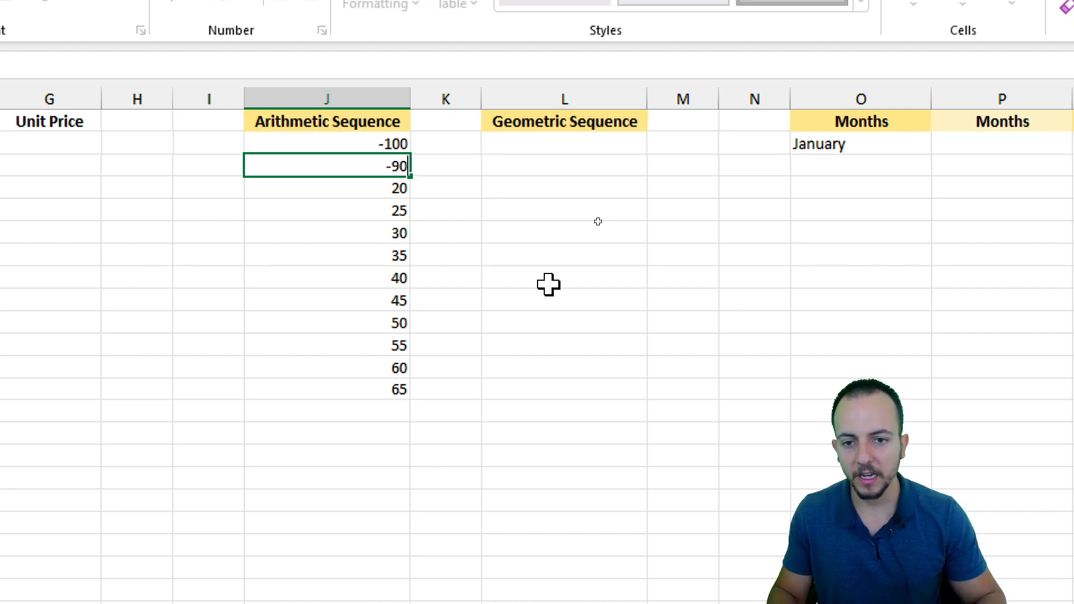
key(Return)
text(-80)
key(Return)
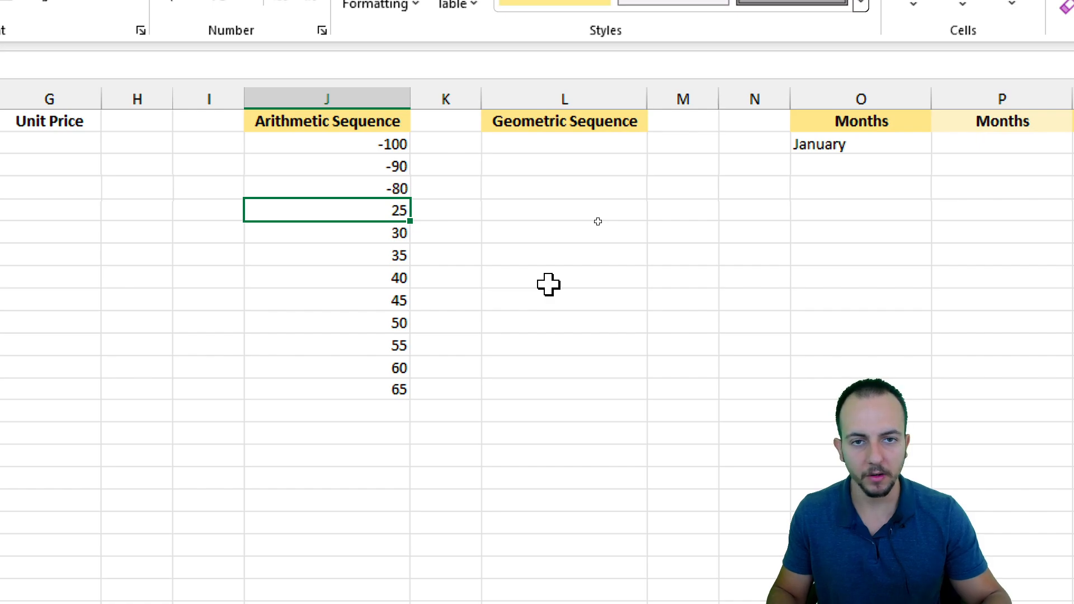
Select J2:J4, draw a temporary downward arrow and an underlined +10 beside the values, and clear the drawing.
drag(366, 144, 381, 201)
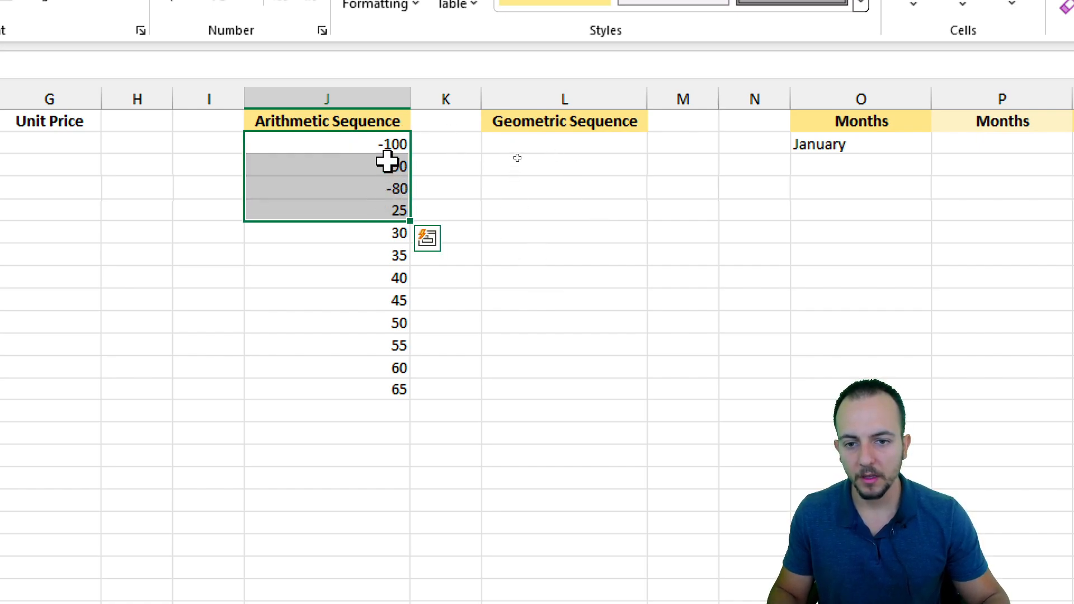
drag(383, 148, 390, 181)
key(ctrl+2)
mouse_move(443, 157)
mouse_down()
mouse_move(454, 220)
mouse_move(534, 180)
mouse_up()
drag(524, 162, 526, 199)
drag(567, 148, 543, 228)
drag(596, 201, 595, 194)
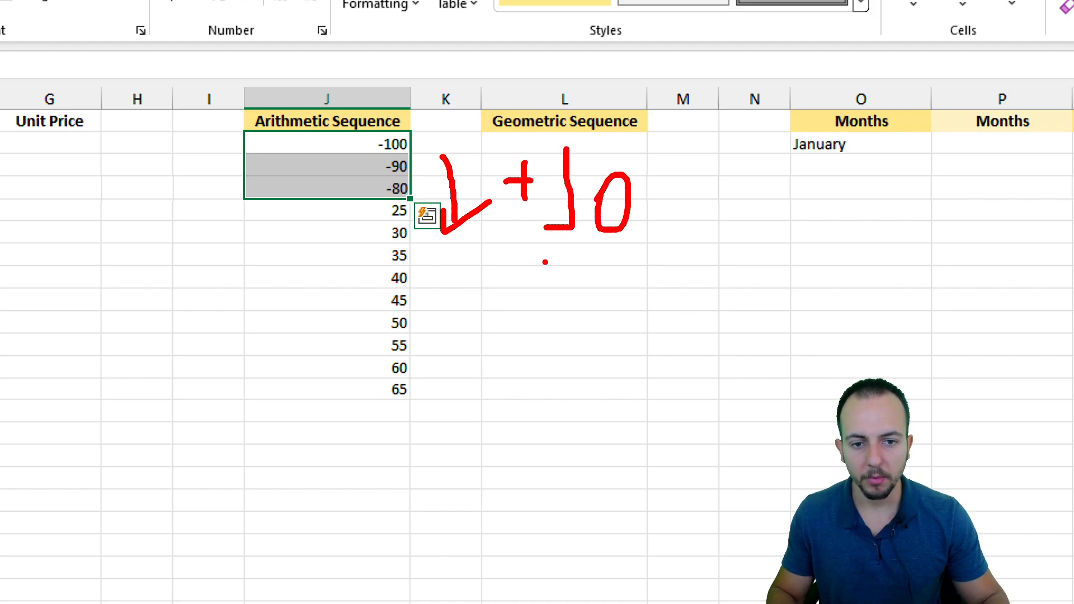
drag(544, 261, 653, 258)
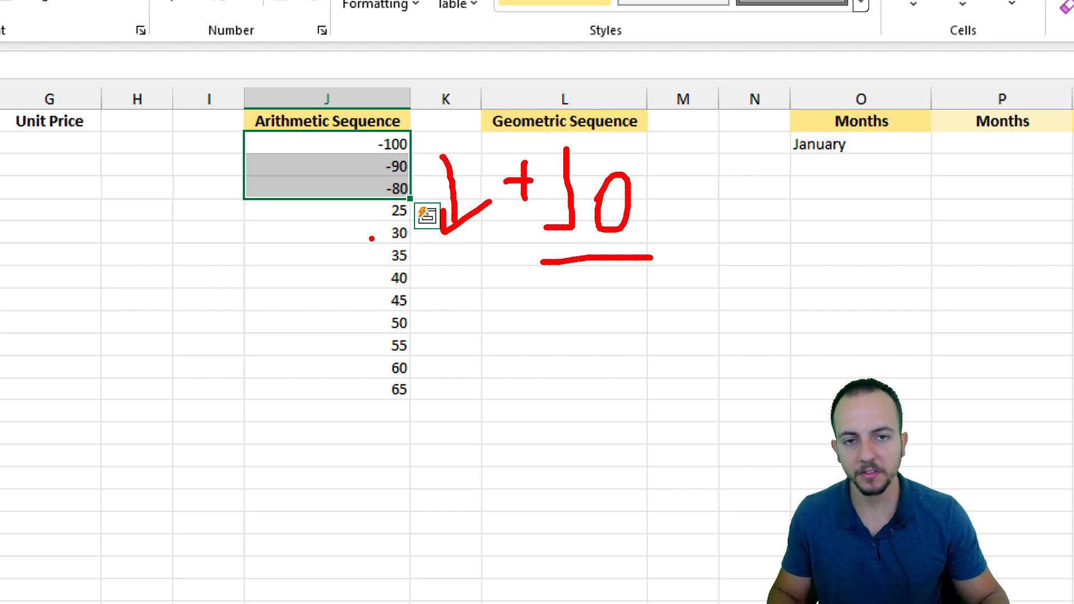
key(Escape)
Autofill the step-of-10 series from J2:J4 down to 140 in J26.
drag(411, 200, 378, 603)
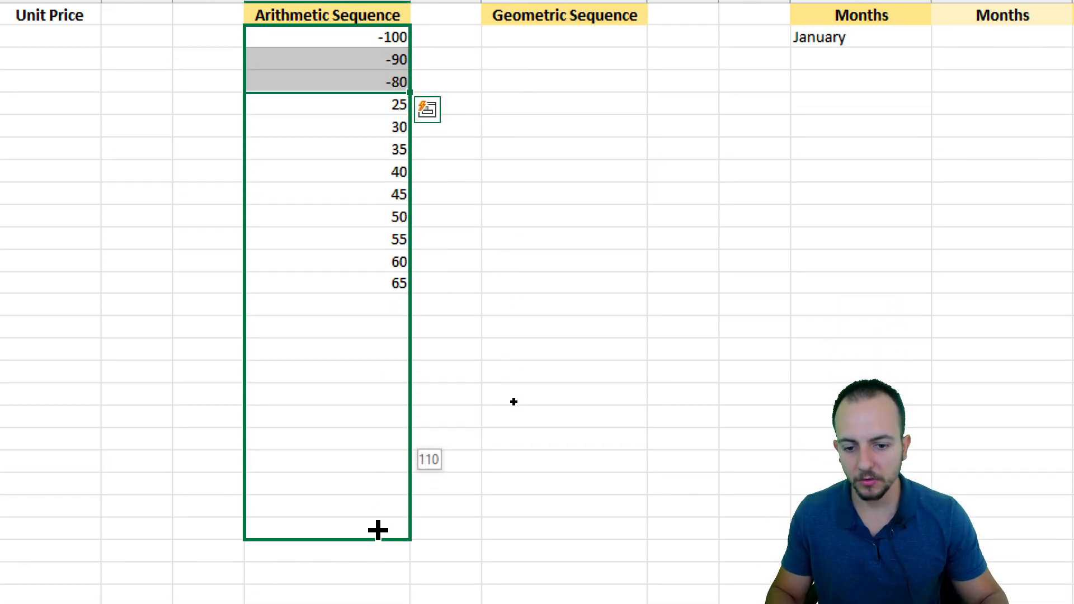
drag(378, 529, 391, 589)
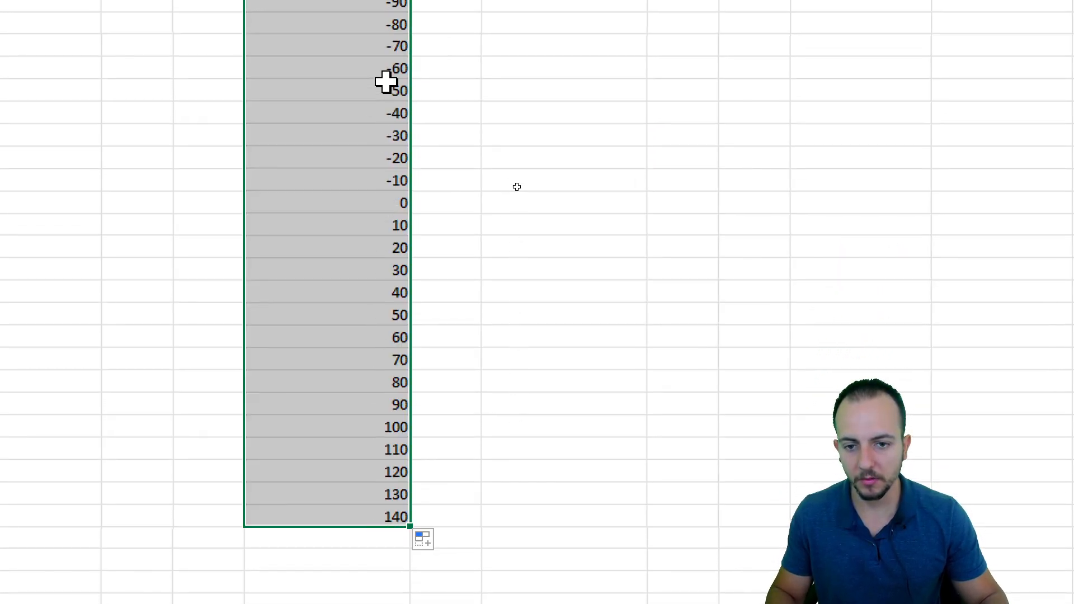
click(341, 55)
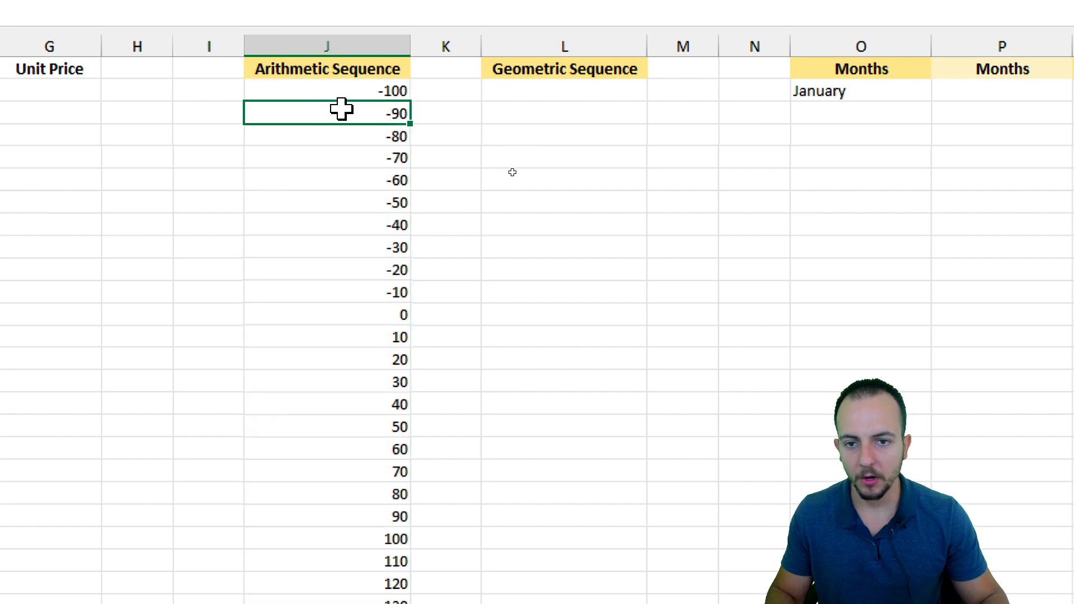
Draw a temporary box around the 0 in the Arithmetic Sequence column with arrows toward the negative and positive values, and clear the drawing.
key(ctrl+2)
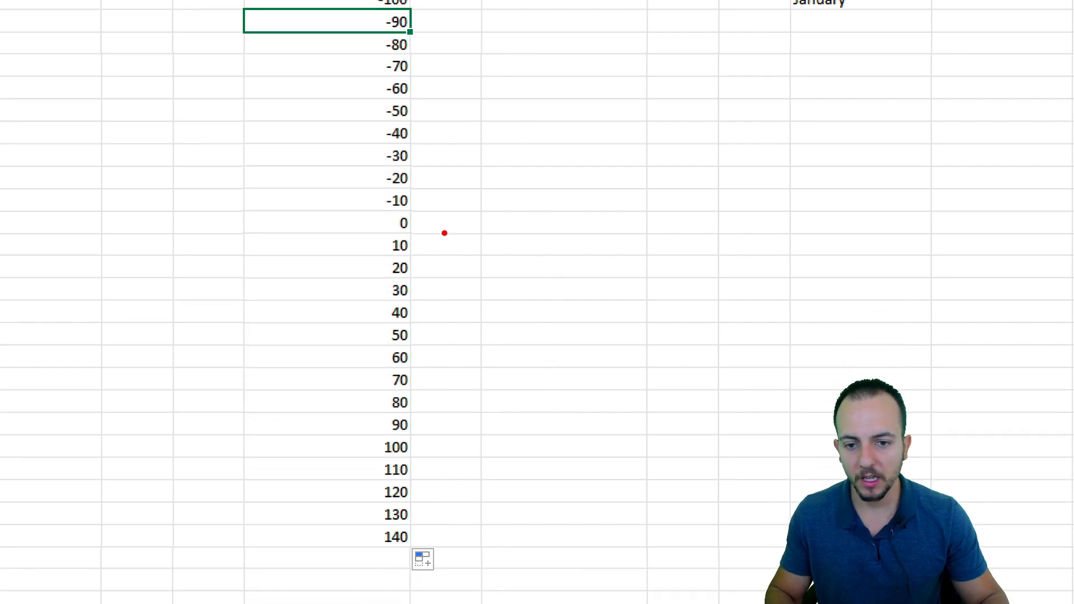
drag(385, 301, 427, 326)
drag(438, 323, 452, 331)
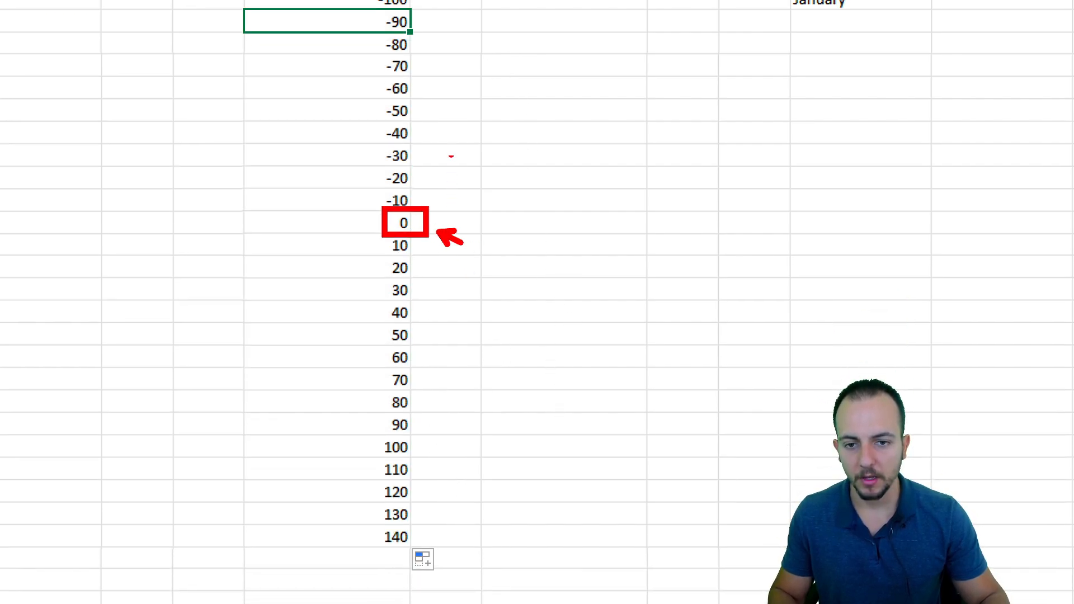
drag(451, 66, 450, 219)
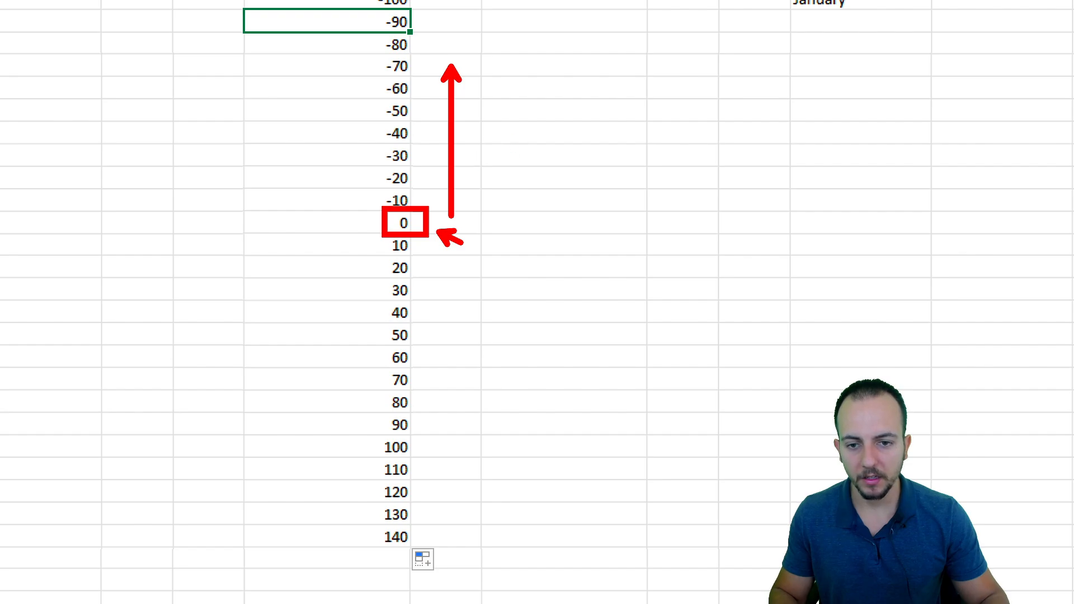
drag(457, 394, 457, 264)
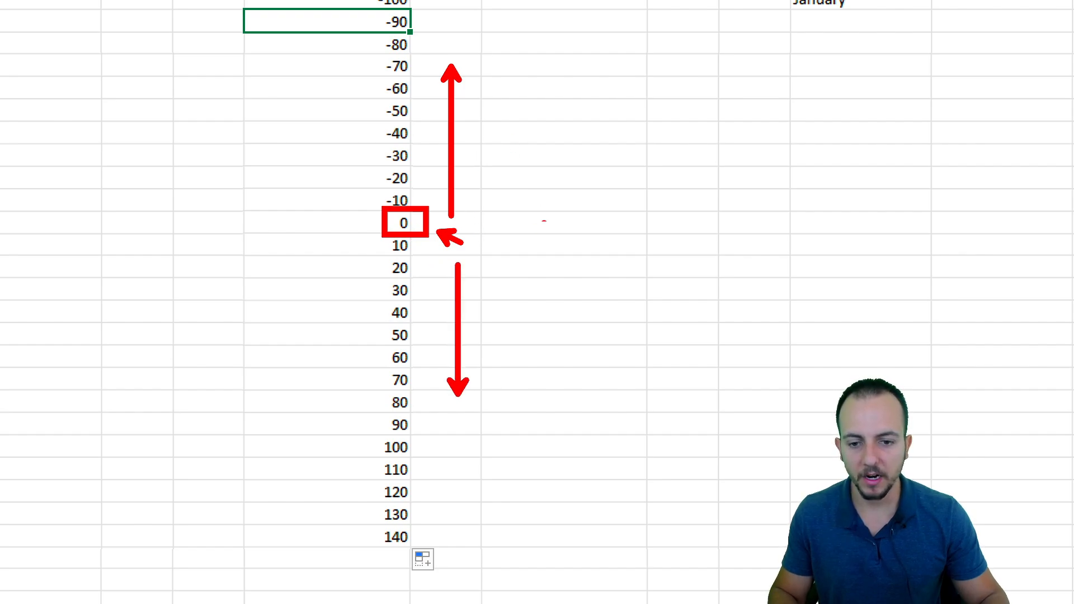
key(Escape)
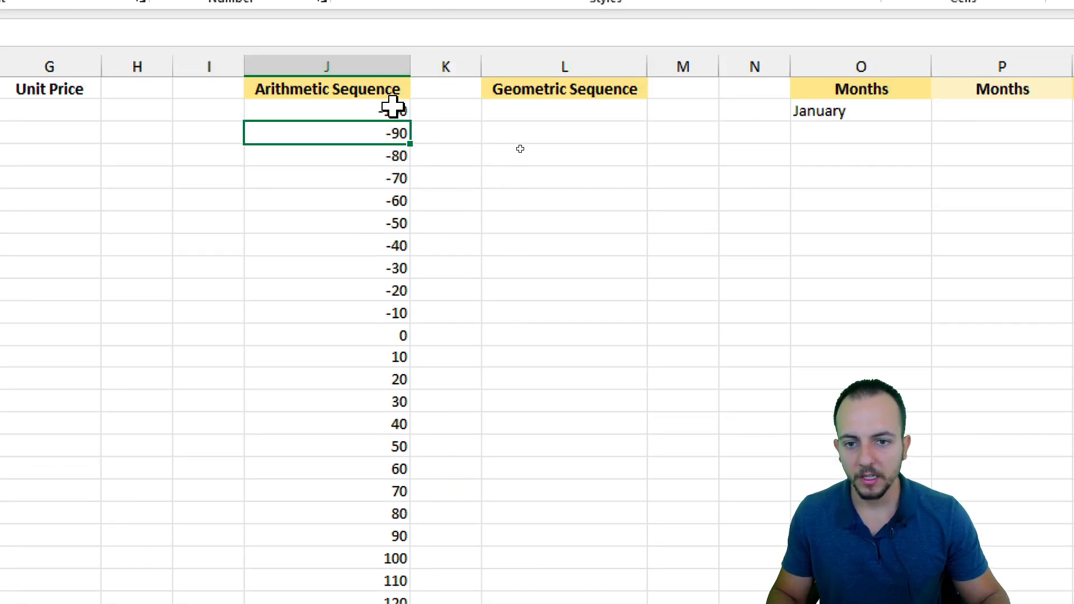
Replace the start of the Arithmetic Sequence column with 0, -7, -14 and -21 in J2:J5.
click(391, 110)
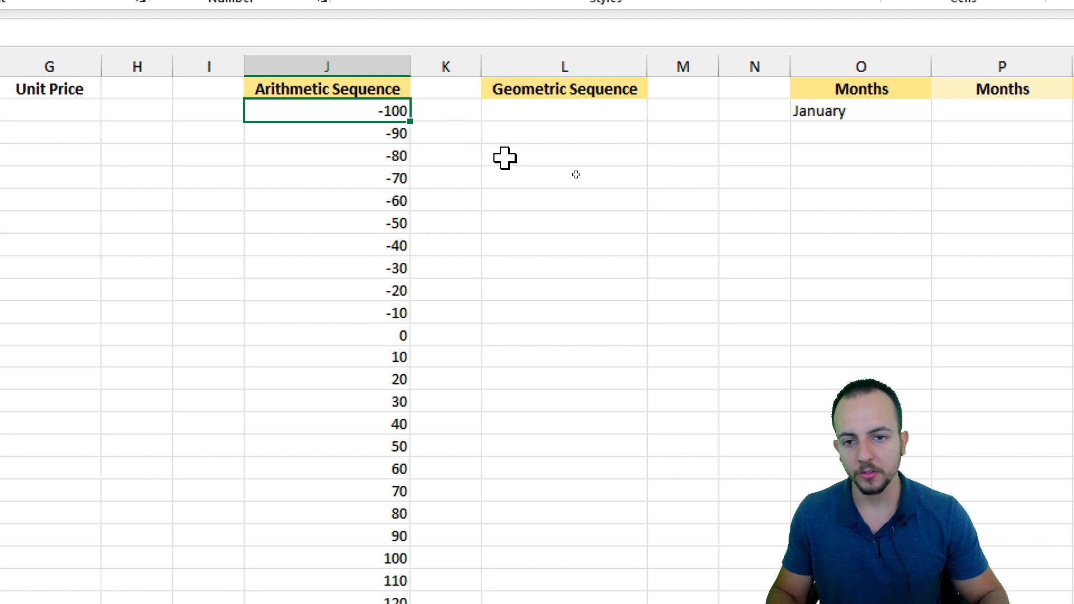
text(0)
key(Return)
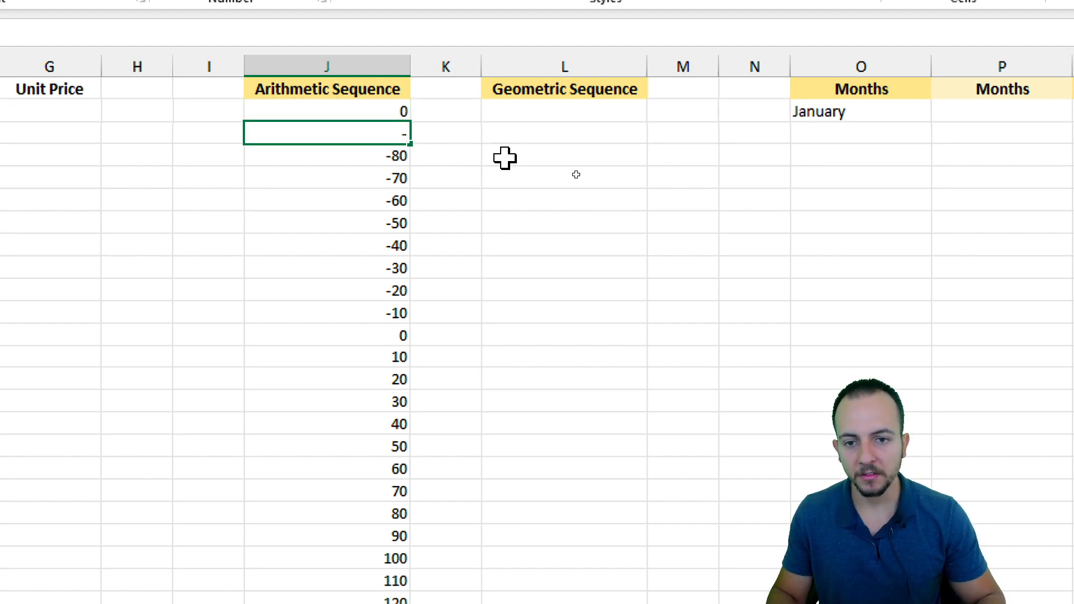
text(-7)
key(Return)
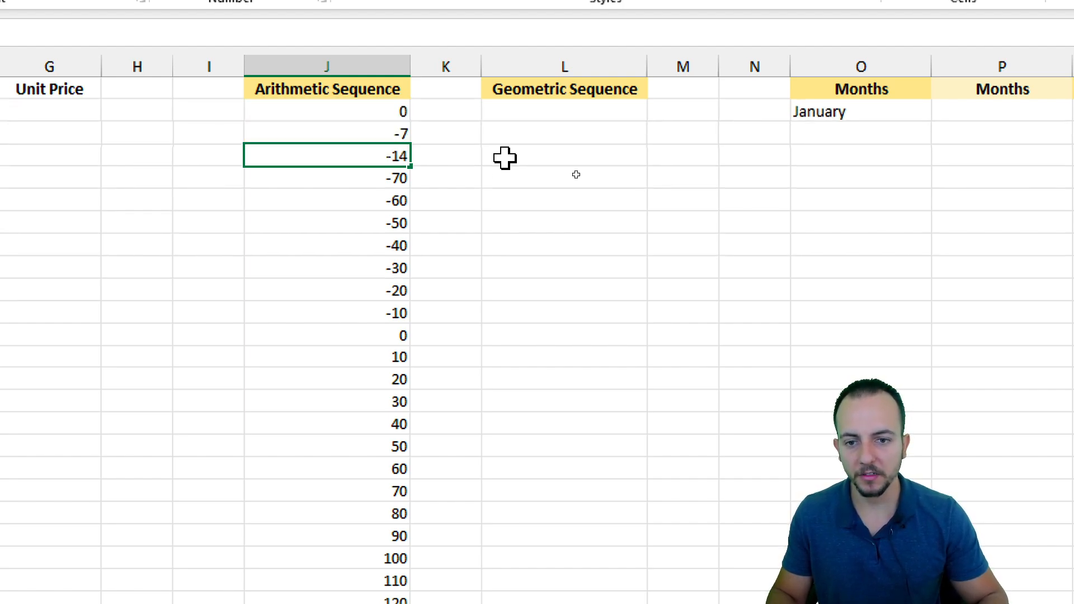
key(Return)
text(-21)
key(Return)
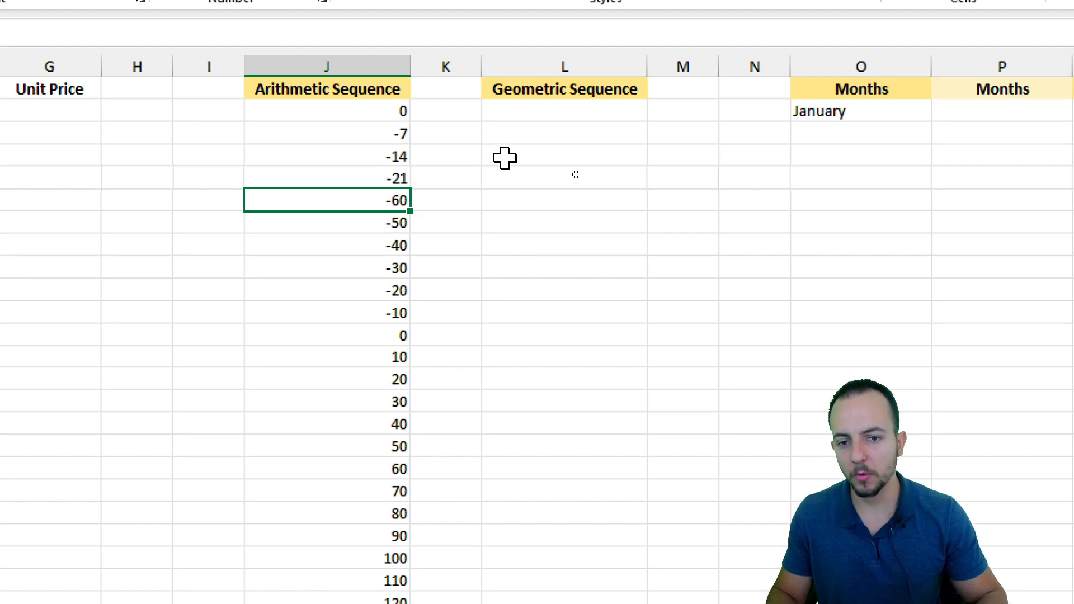
Autofill the decreasing step-of-7 series from J2:J5 down to -189 in J29.
drag(364, 109, 402, 525)
click(372, 473)
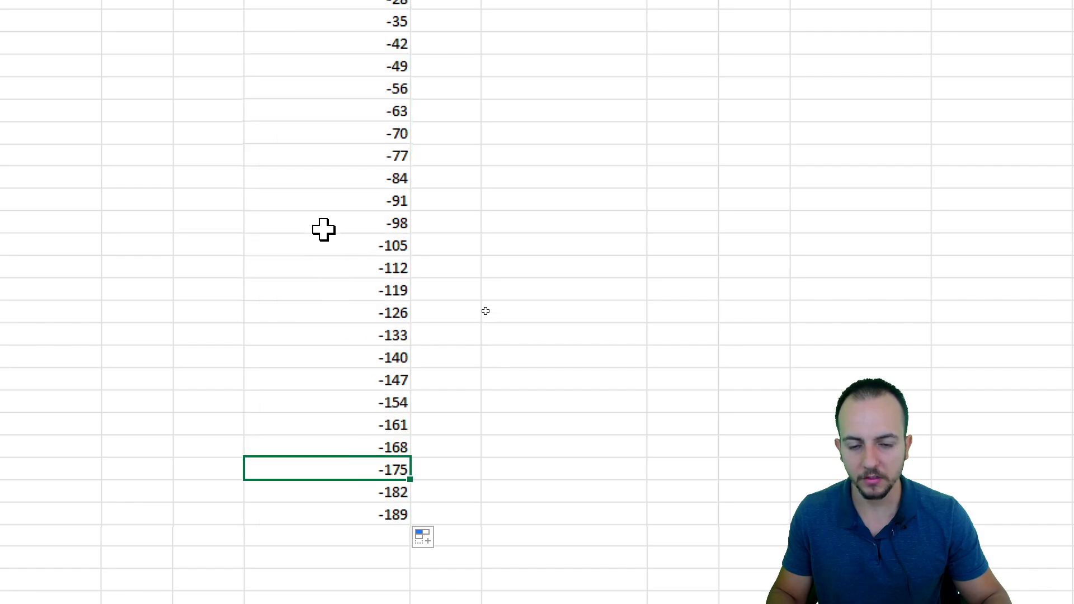
click(330, 144)
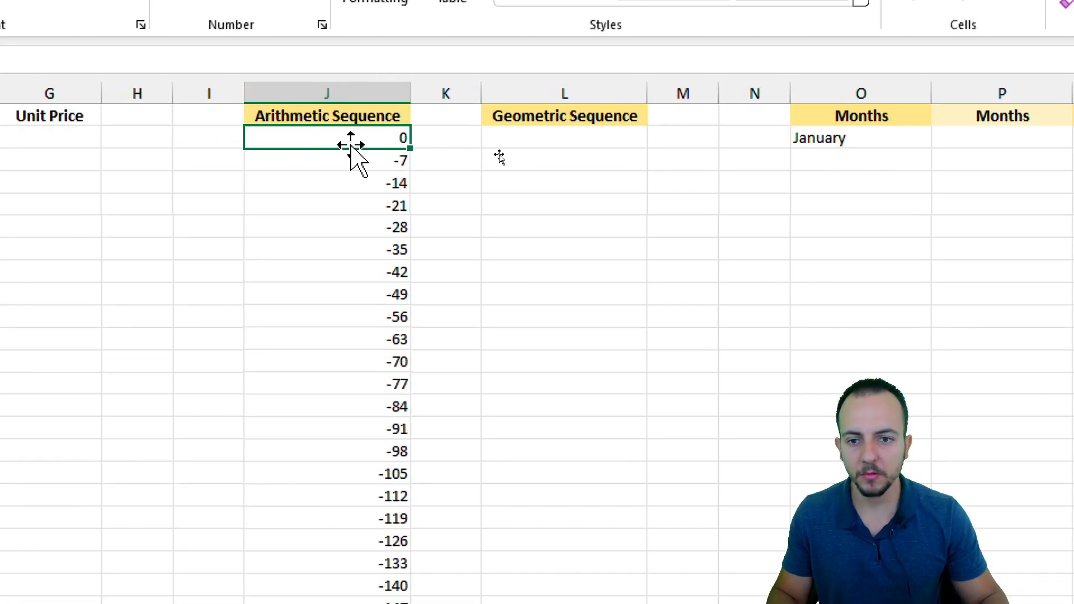
Enter 1, 3, 9 and 27 down the Geometric Sequence column in L2:L5.
click(576, 142)
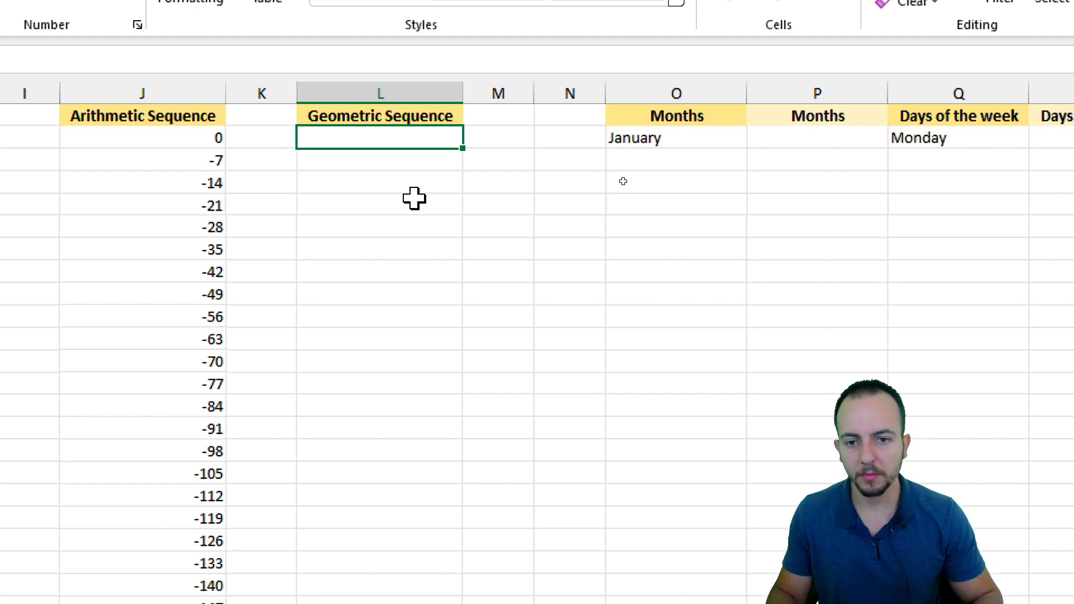
text(1)
key(Return)
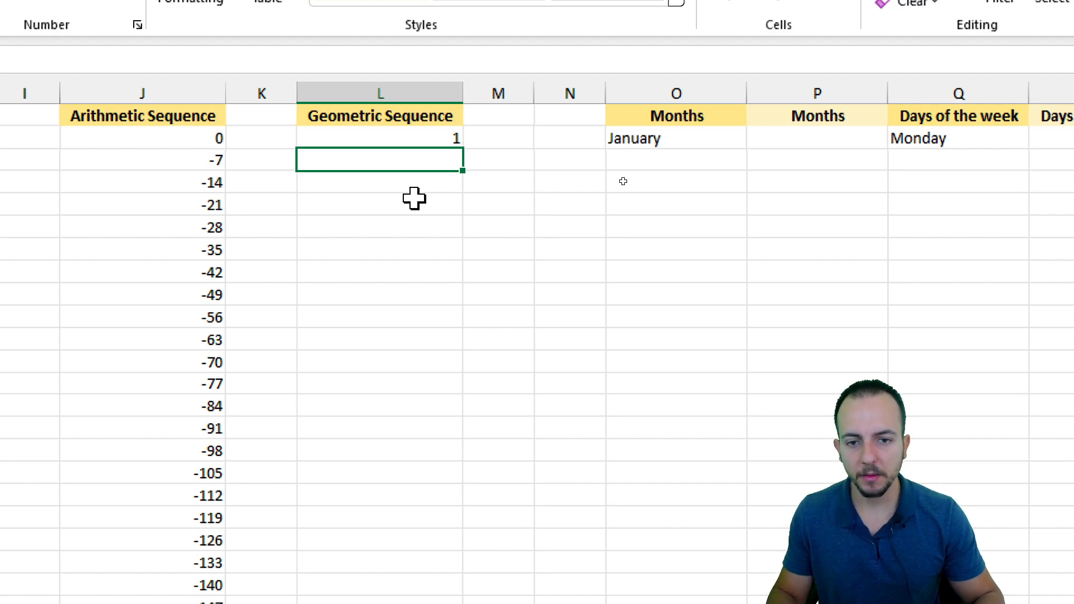
text(3)
key(Return)
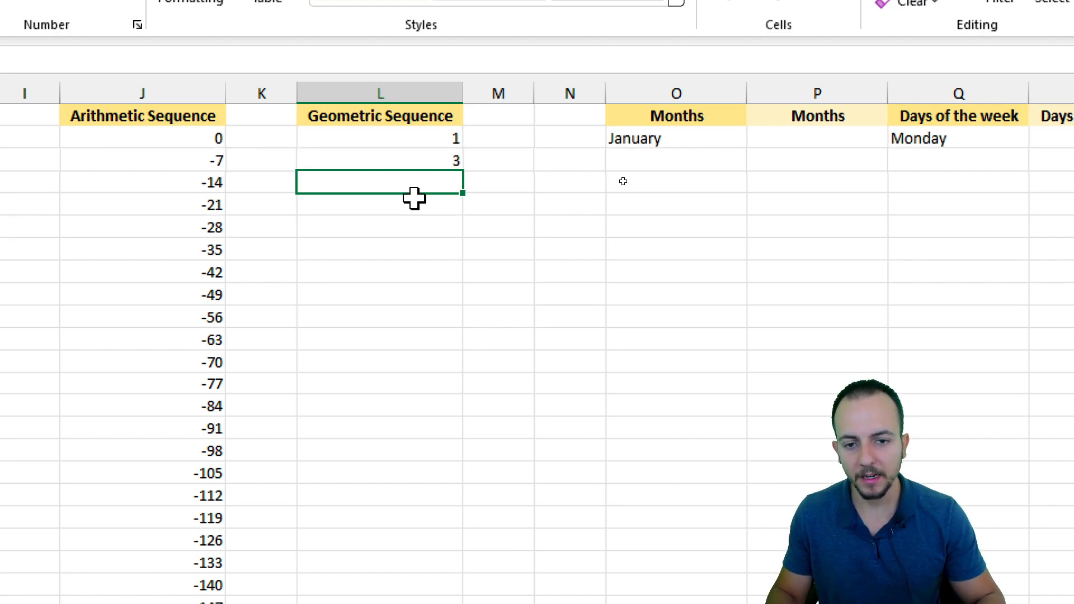
text(9)
key(Return)
text(2)
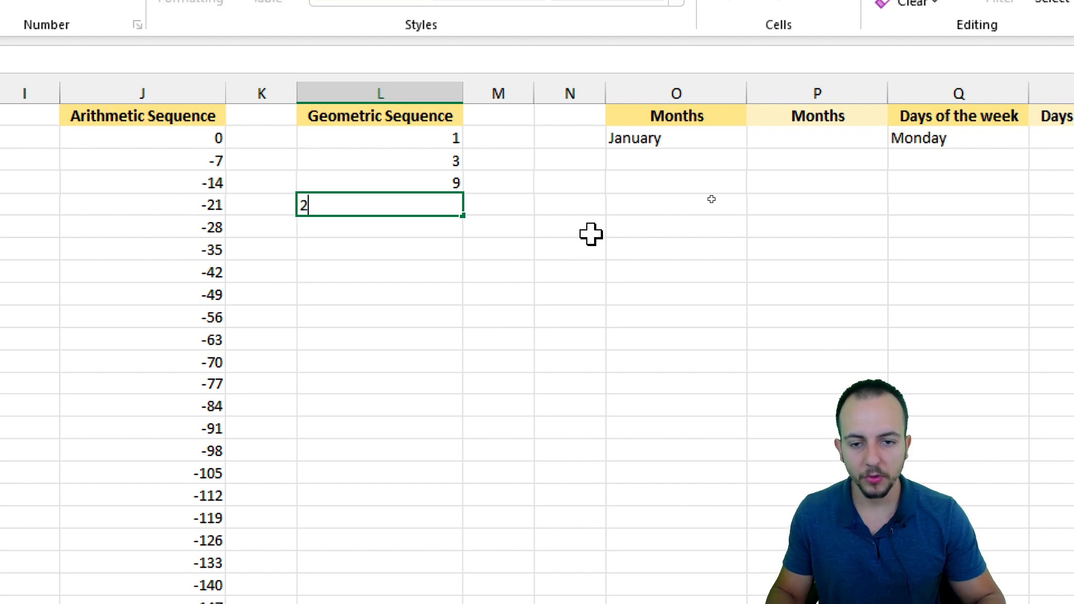
text(7)
key(Return)
Draw a temporary arrow and ×3 beside the first values of the Geometric Sequence column, and clear the drawing.
drag(455, 139, 426, 196)
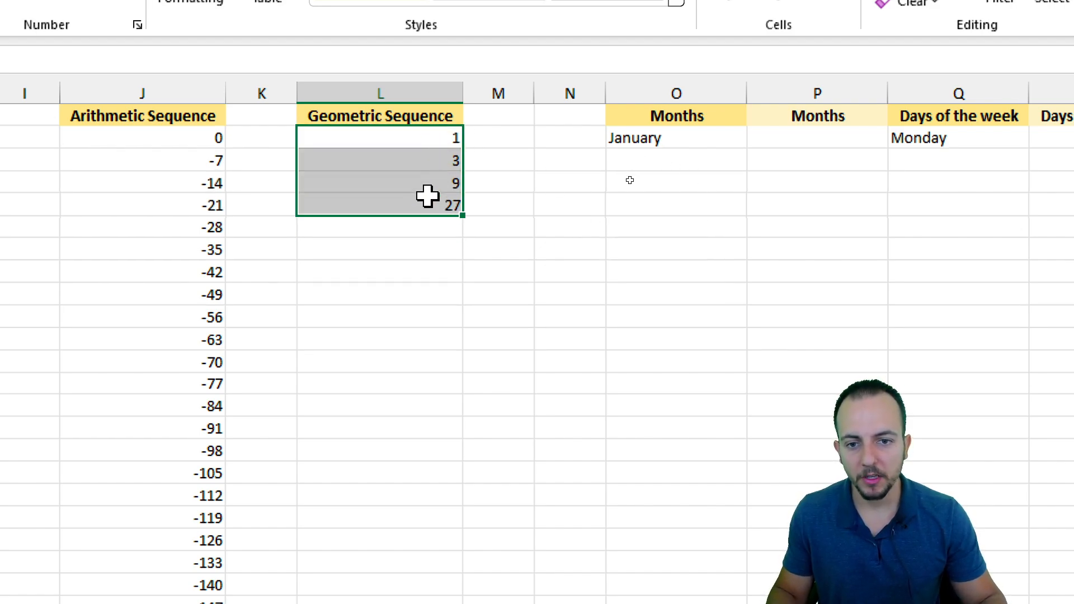
click(416, 140)
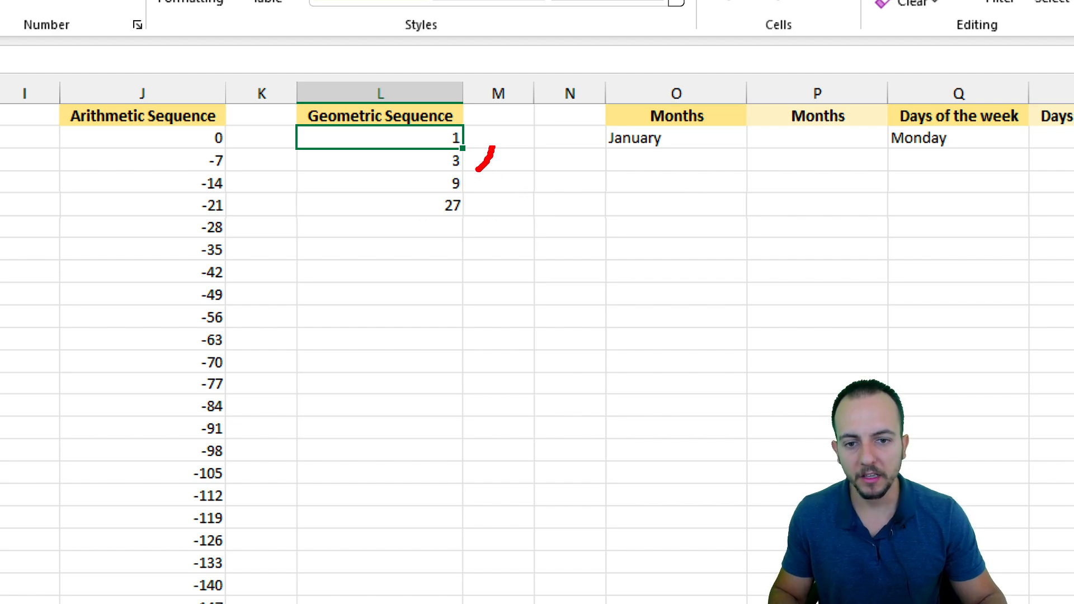
drag(552, 150, 581, 209)
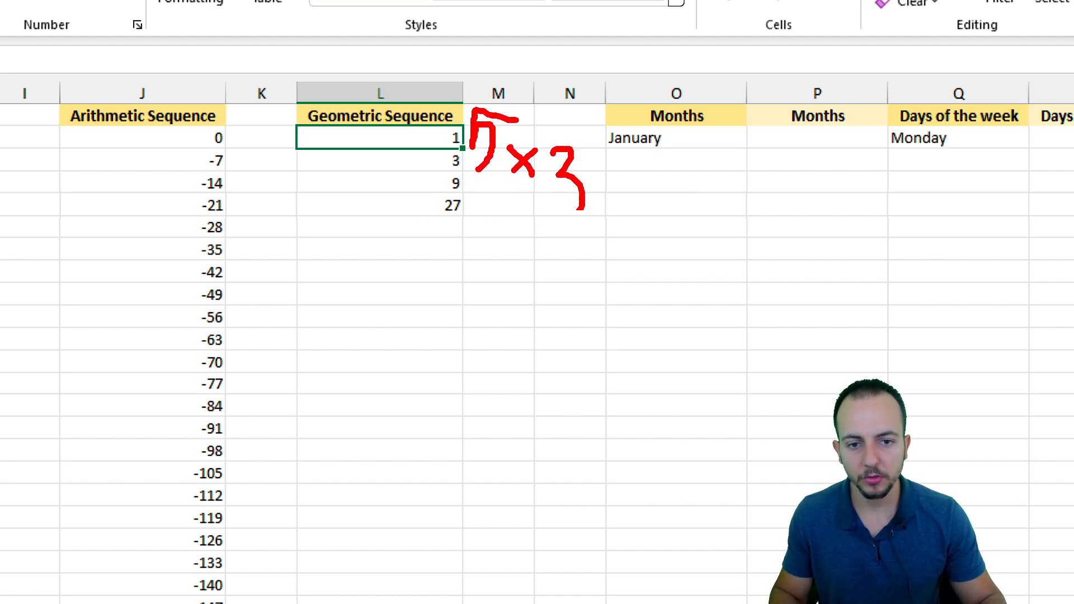
key(Escape)
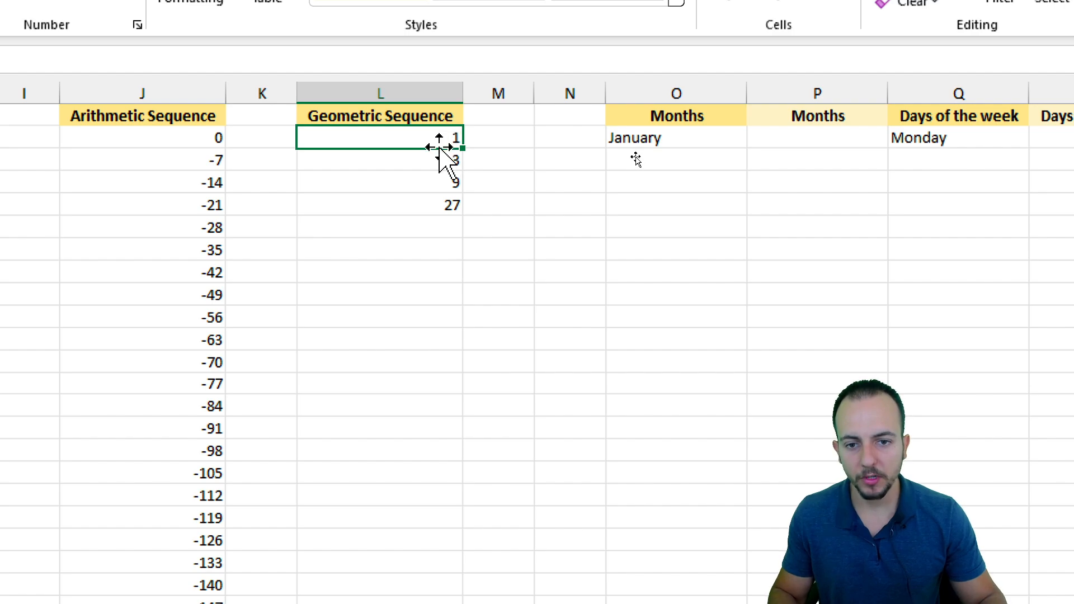
click(436, 161)
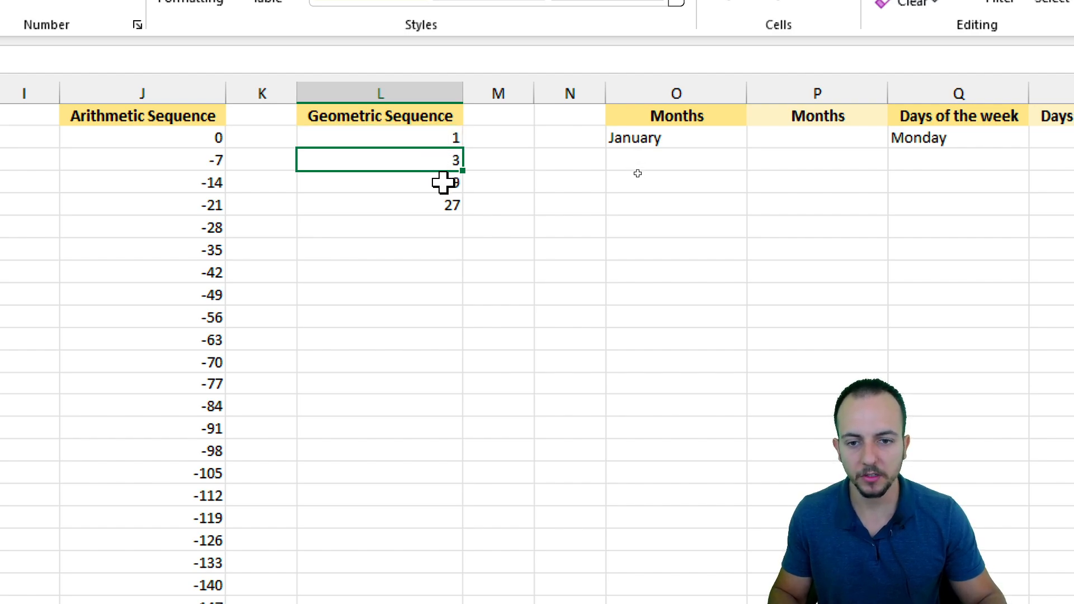
click(439, 182)
click(423, 204)
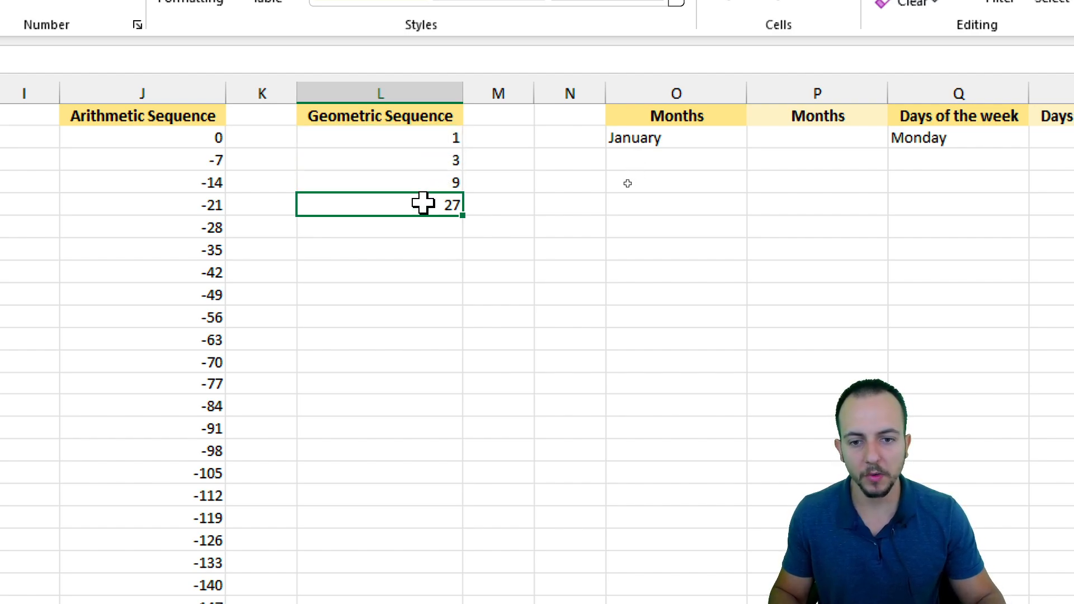
click(429, 224)
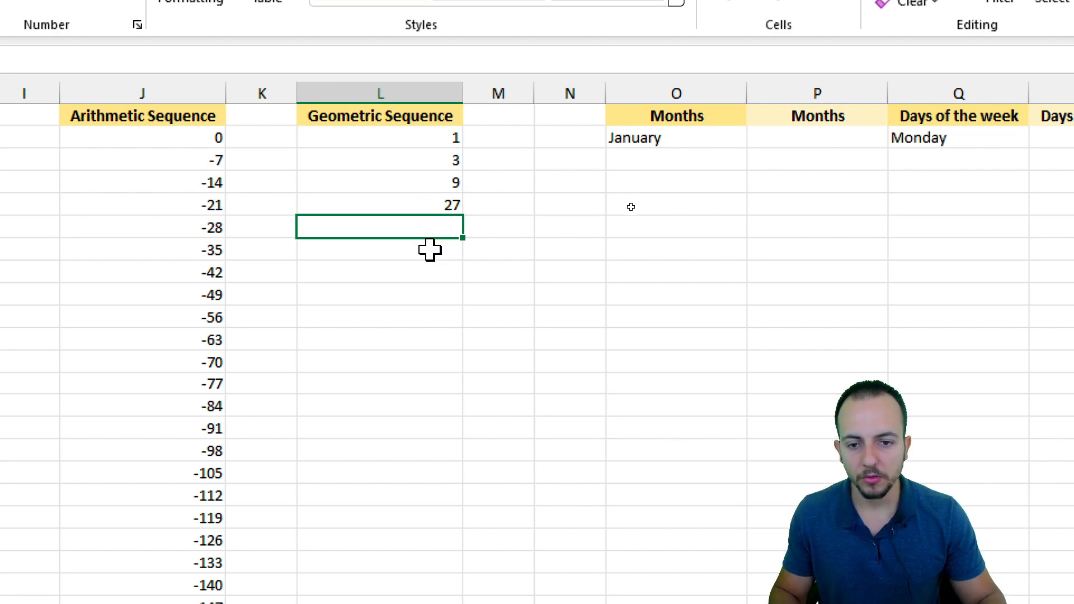
click(429, 249)
click(421, 277)
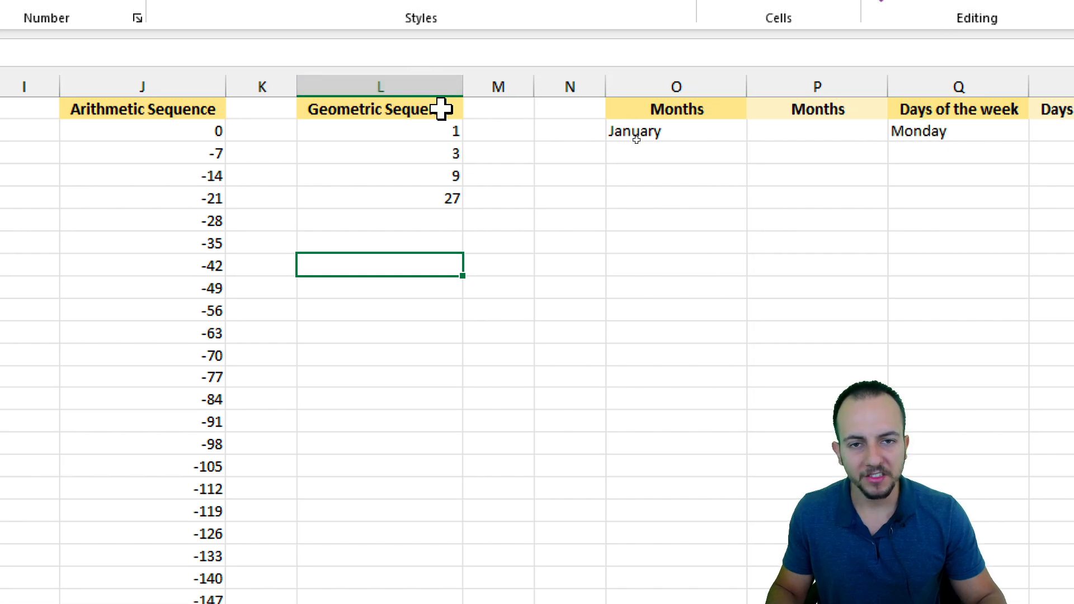
Autofill the Geometric Sequence column from the values in L2:L5 down to L15 by extending the selection.
drag(407, 115, 429, 199)
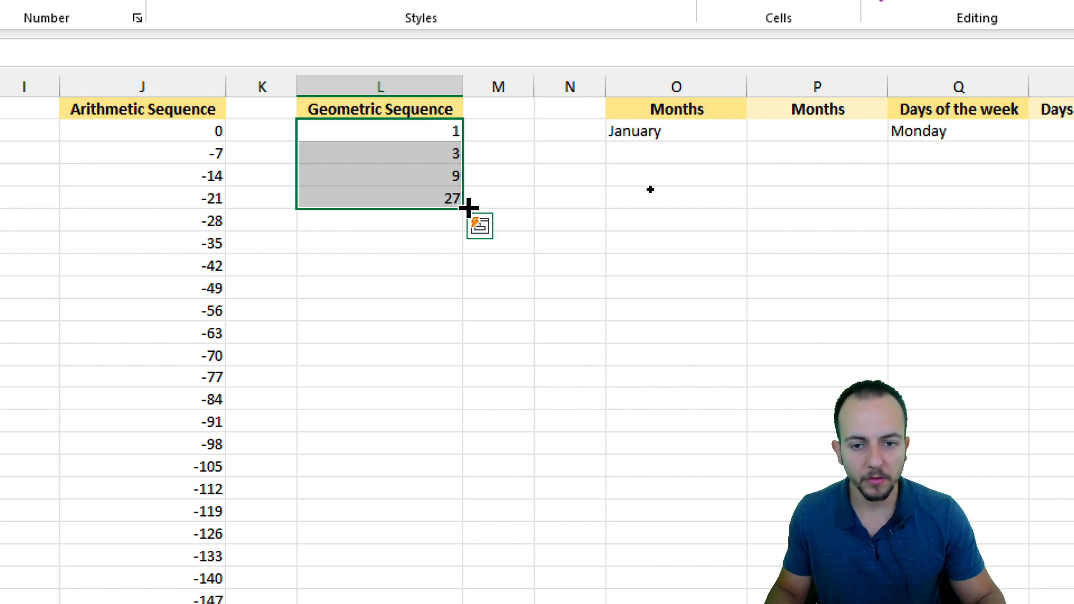
drag(468, 208, 465, 438)
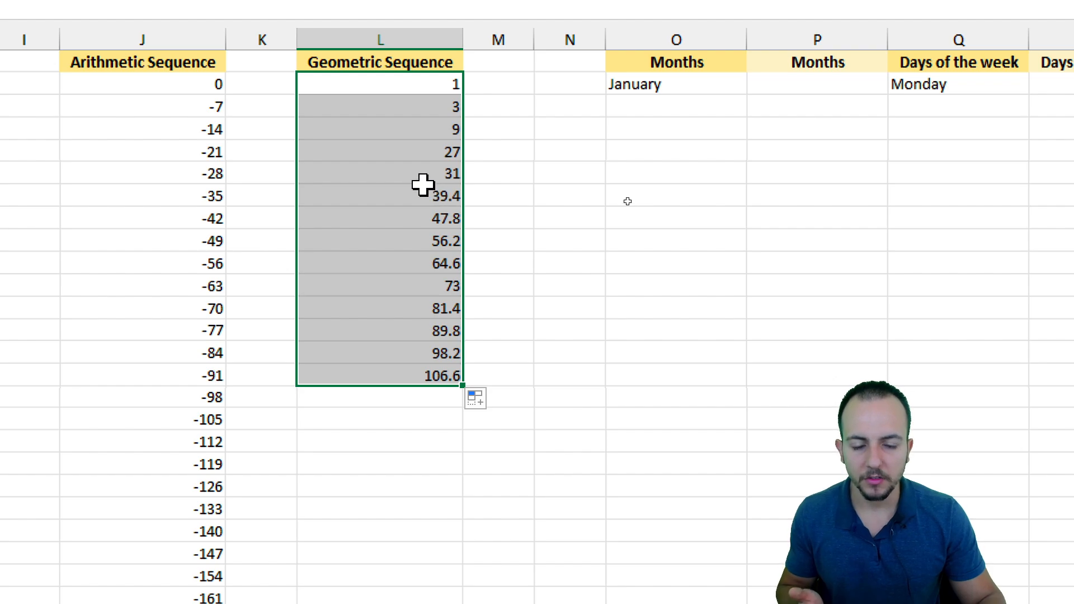
click(418, 197)
click(427, 219)
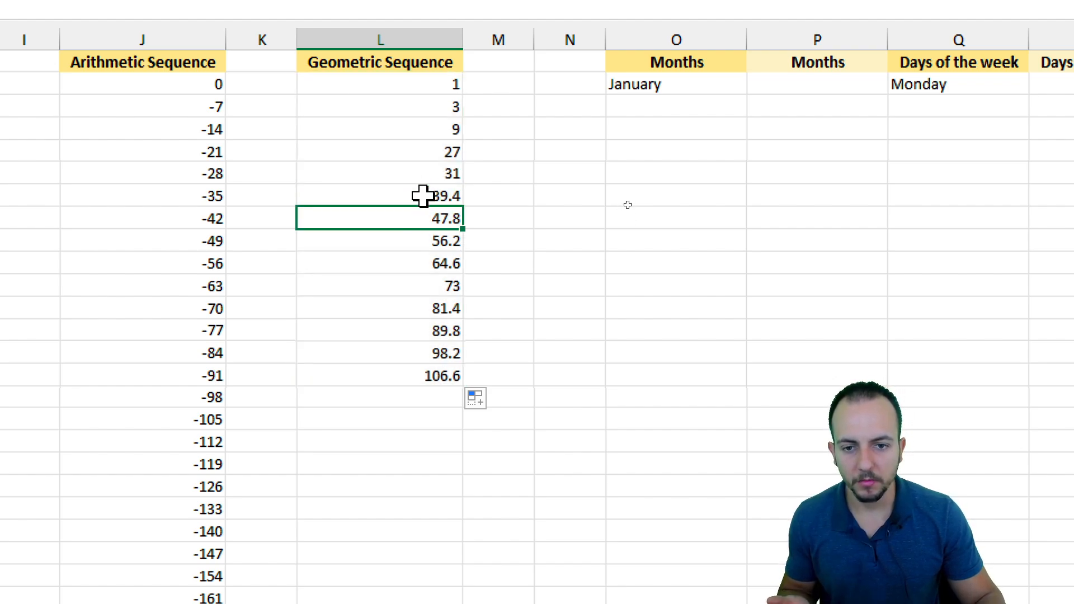
Switch the autofill of the Geometric Sequence column down to L15 from filling a series to Copy Cells.
click(421, 174)
click(421, 152)
click(432, 173)
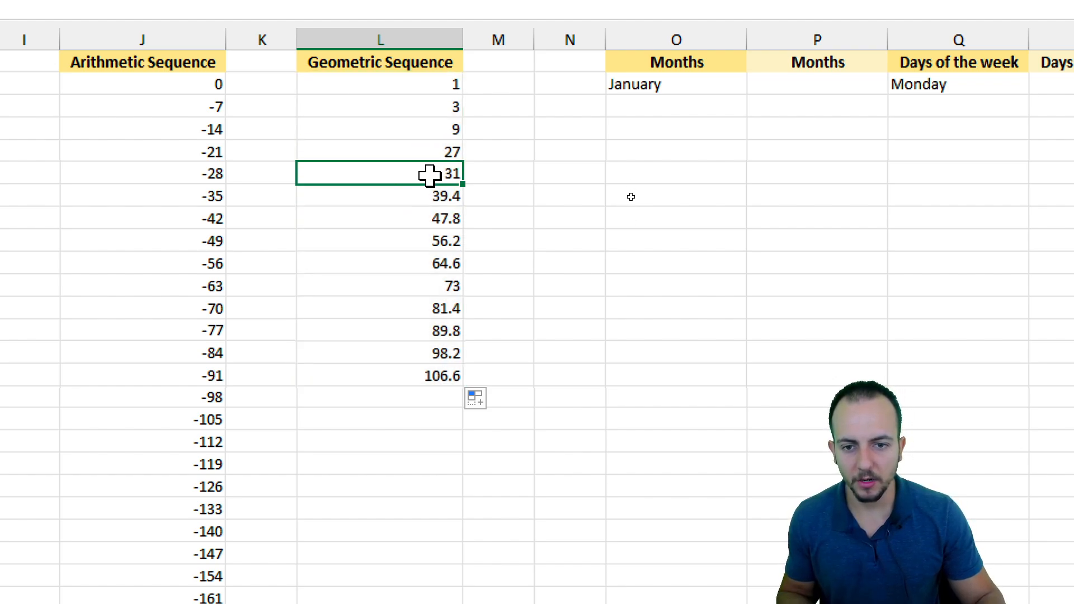
click(431, 195)
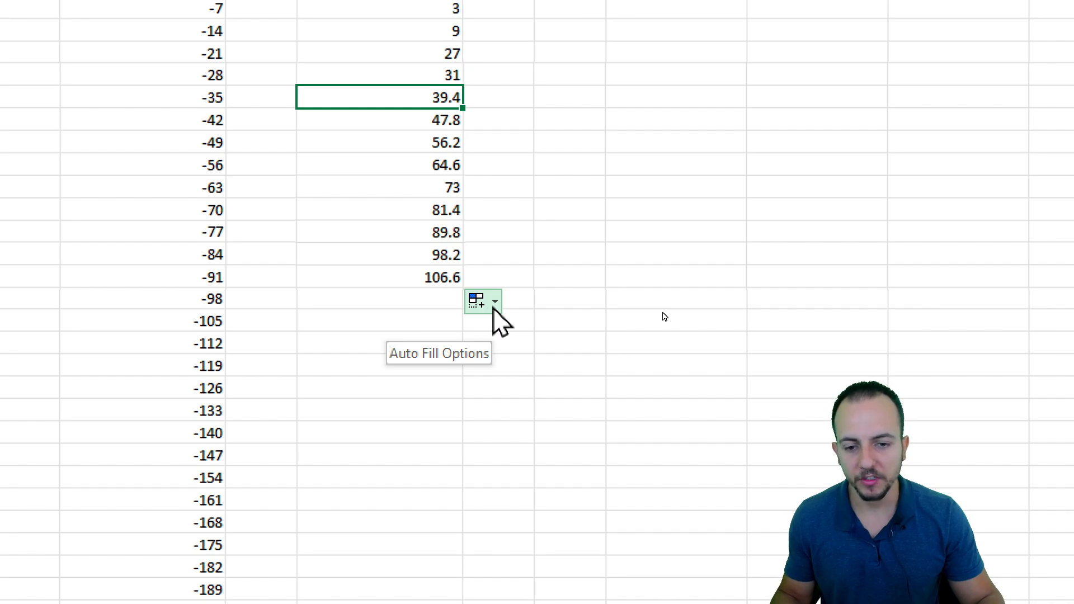
click(495, 304)
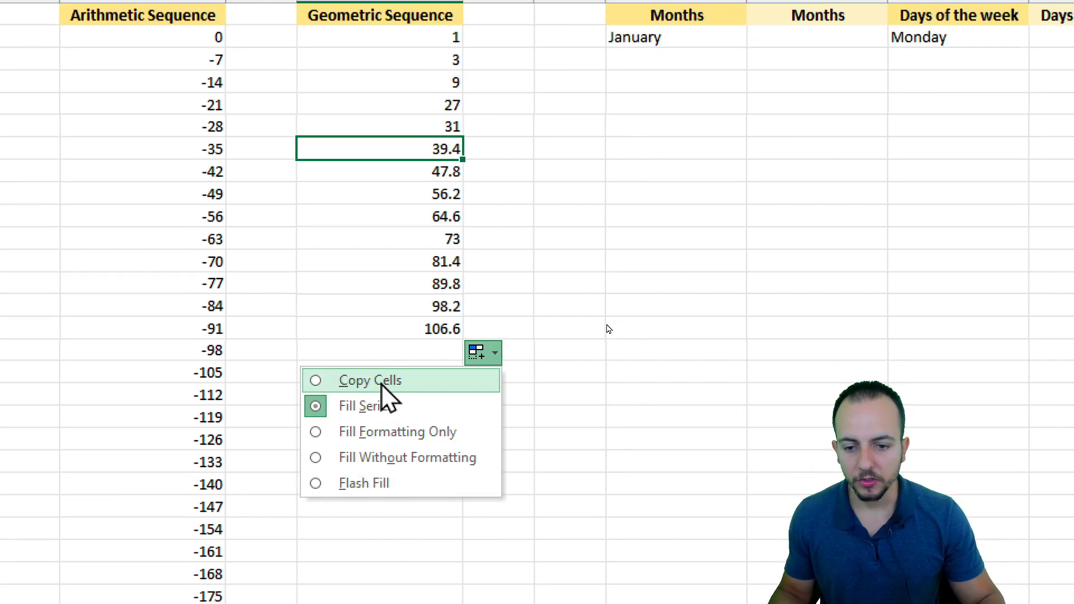
click(391, 380)
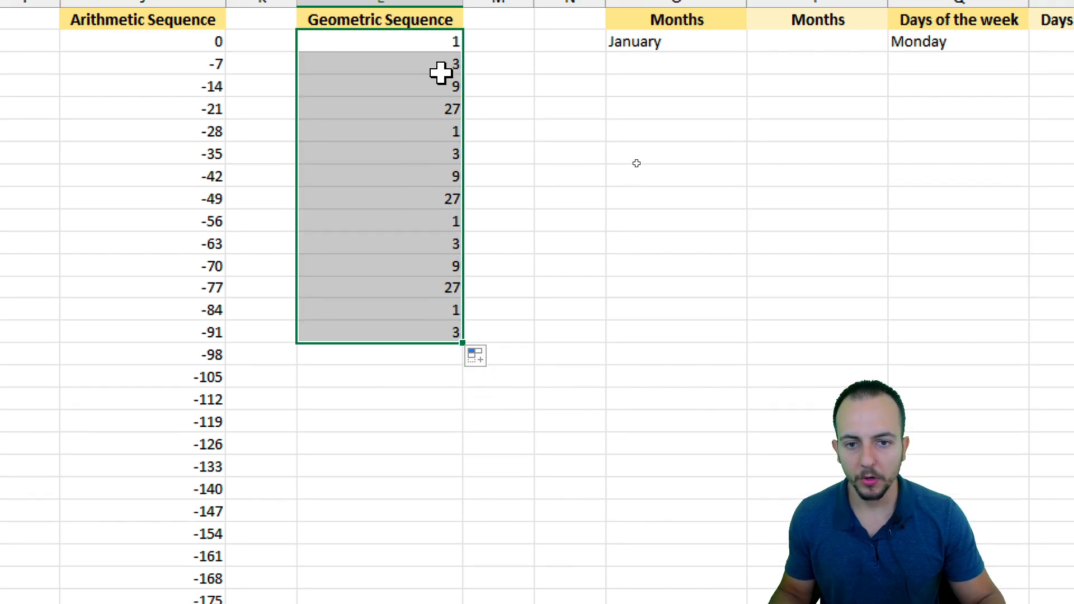
Examine the four-cell blocks in L2:L13 against the starting values and check the fill option applied to the column.
drag(420, 91, 426, 336)
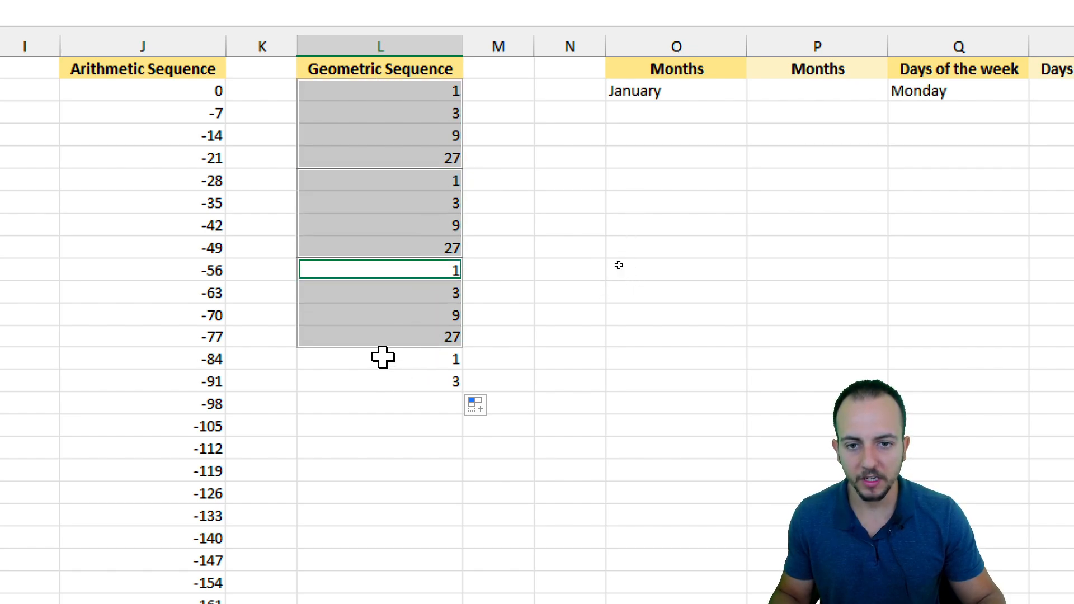
click(431, 89)
click(439, 113)
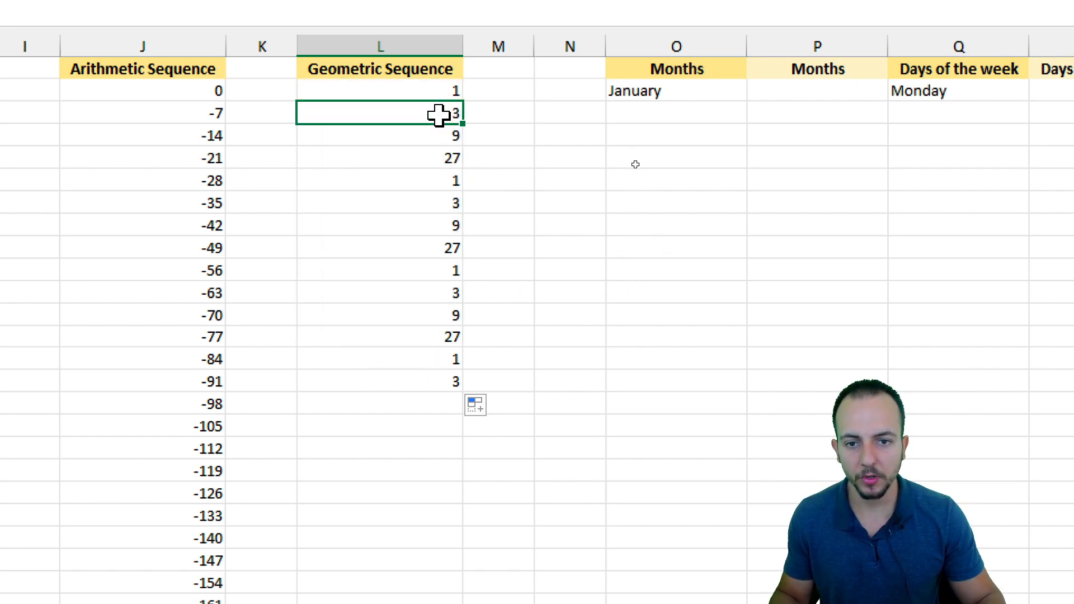
click(436, 136)
click(434, 151)
drag(427, 91, 413, 157)
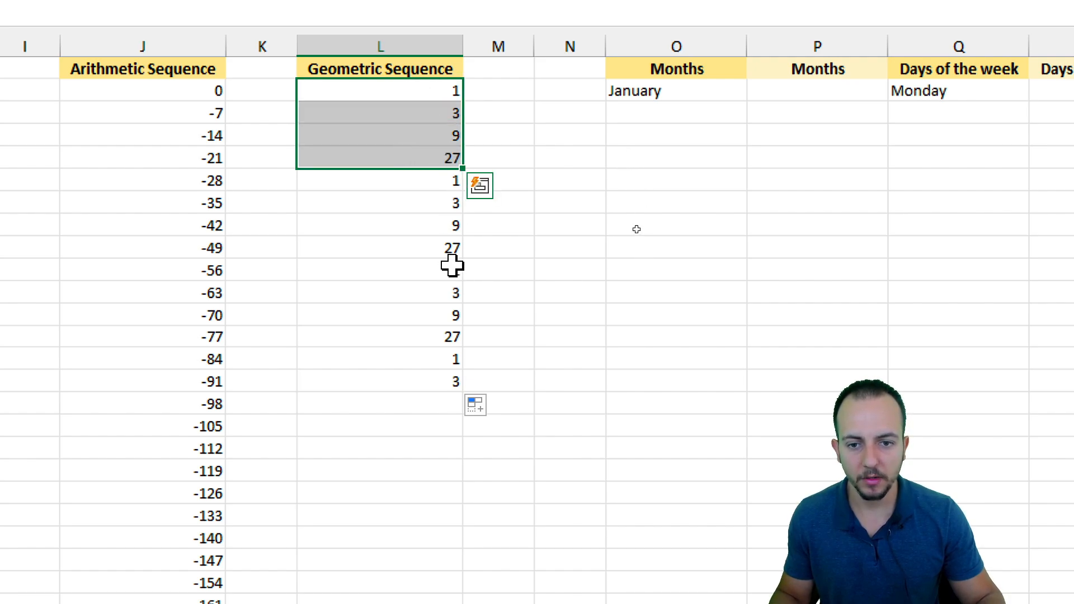
drag(393, 185, 412, 334)
click(475, 405)
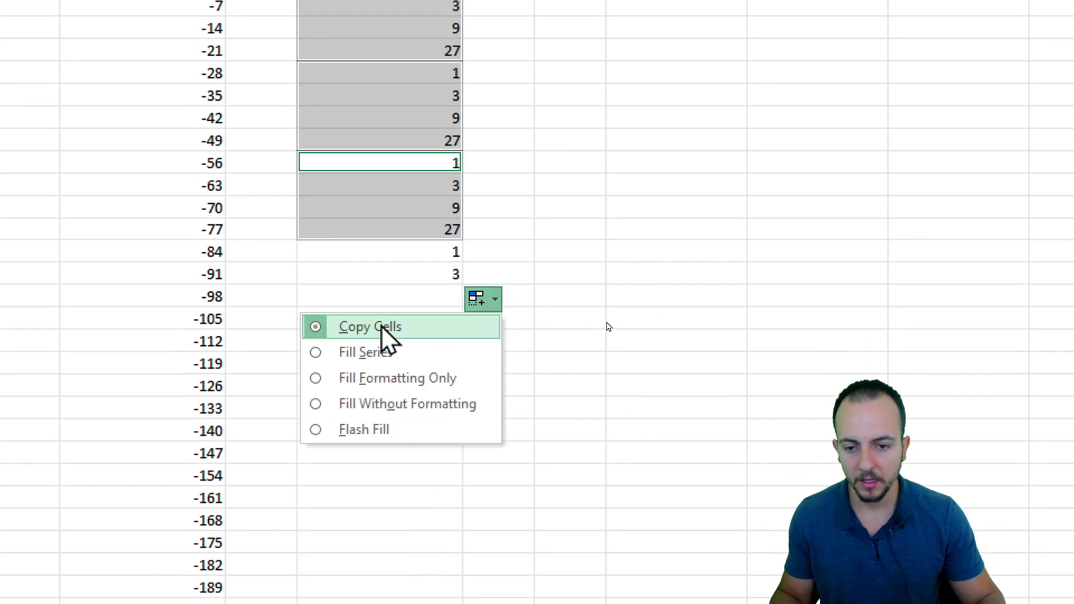
click(386, 336)
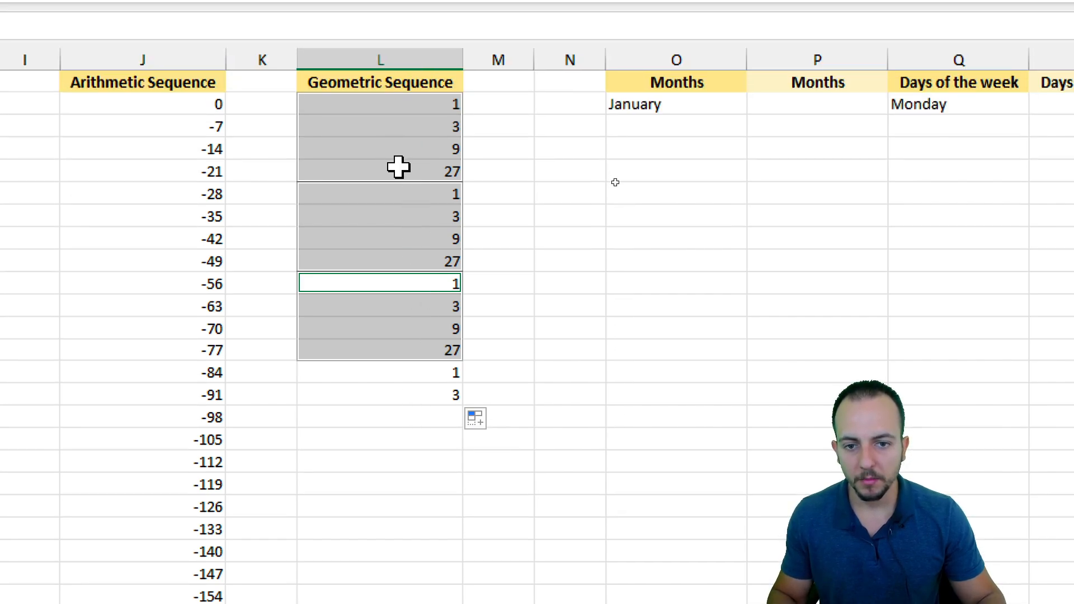
Clear L5:L15 in the Geometric Sequence column and enter 27 again in L5.
drag(417, 171, 411, 386)
key(Delete)
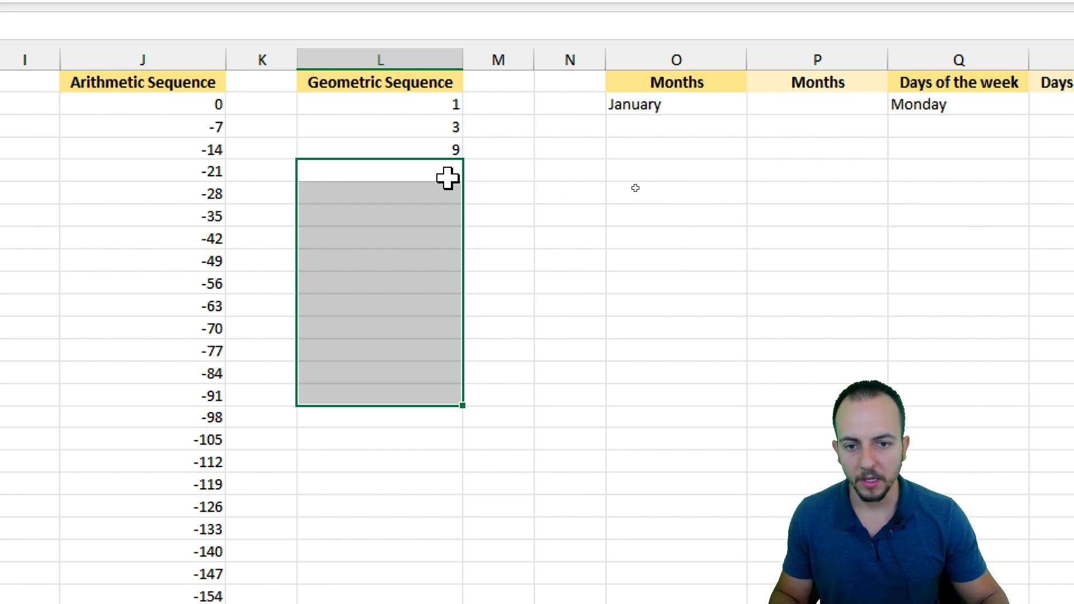
click(421, 174)
text(27)
key(Return)
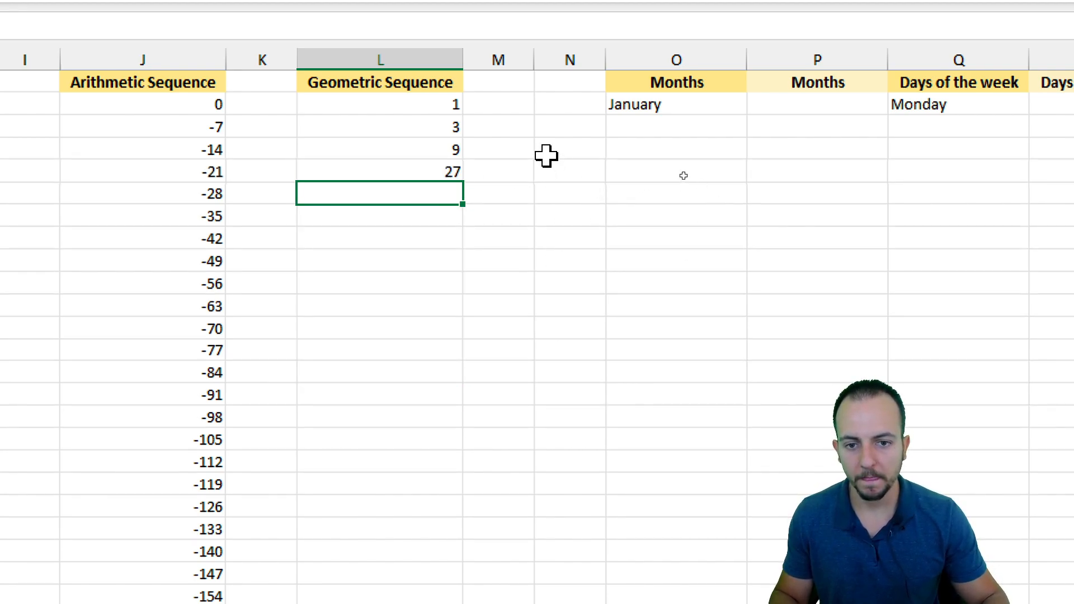
Fill the geometric sequence from L2:L5 down to L19 using the Growth Trend option.
drag(419, 105, 410, 171)
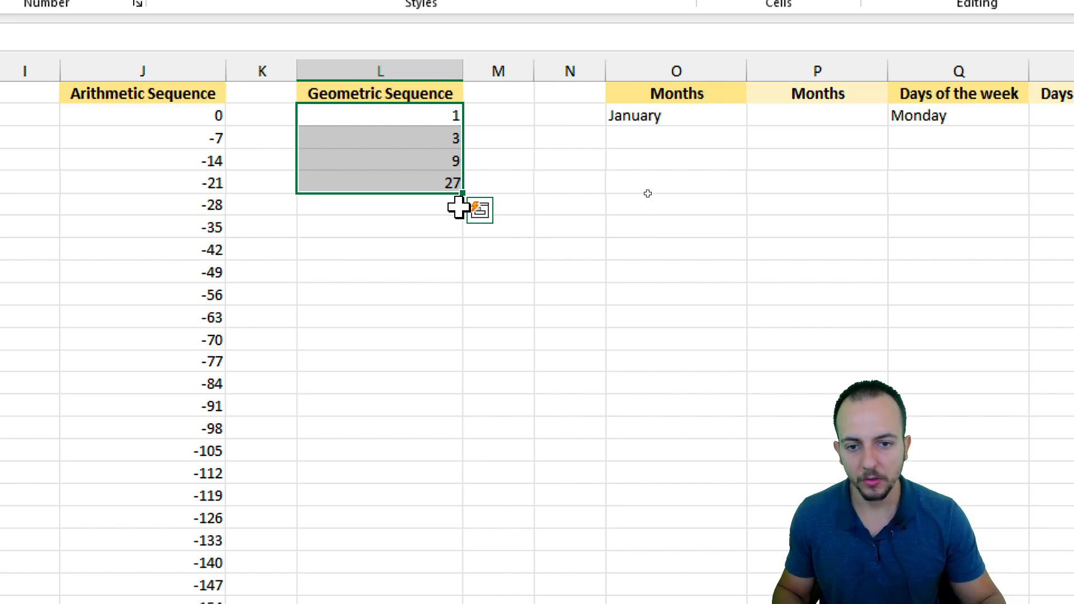
drag(466, 193, 467, 500)
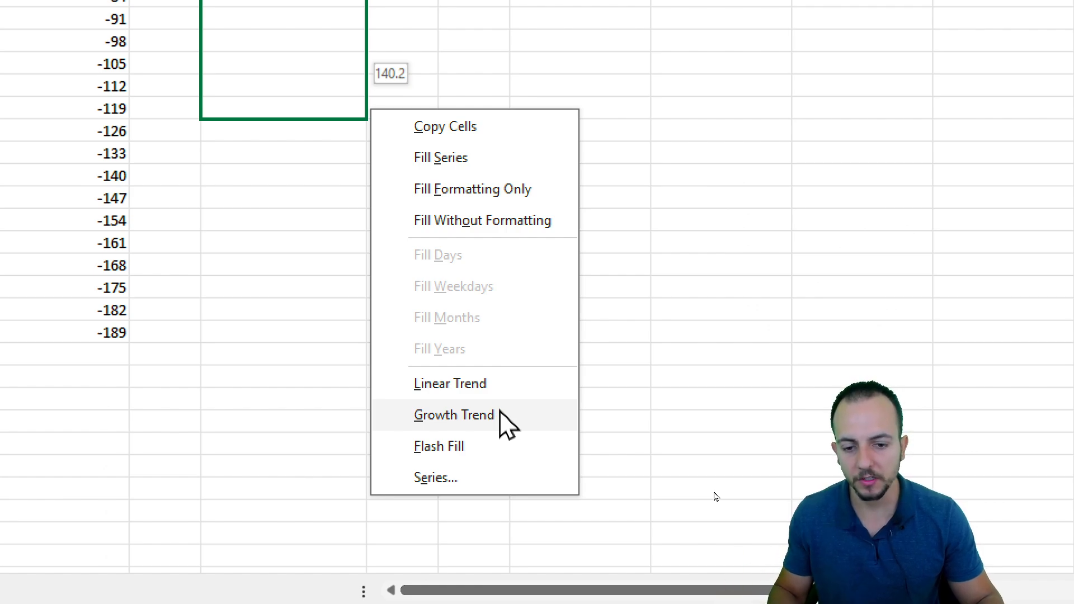
click(451, 424)
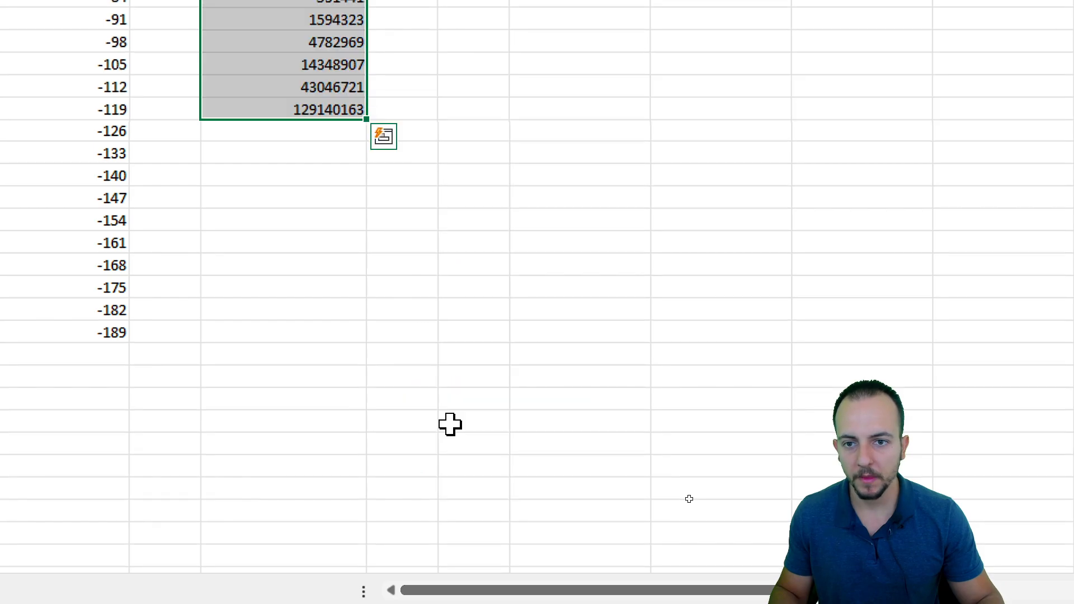
Examine the Geometric Sequence values one after another from L2 down to the large values at the end.
click(316, 78)
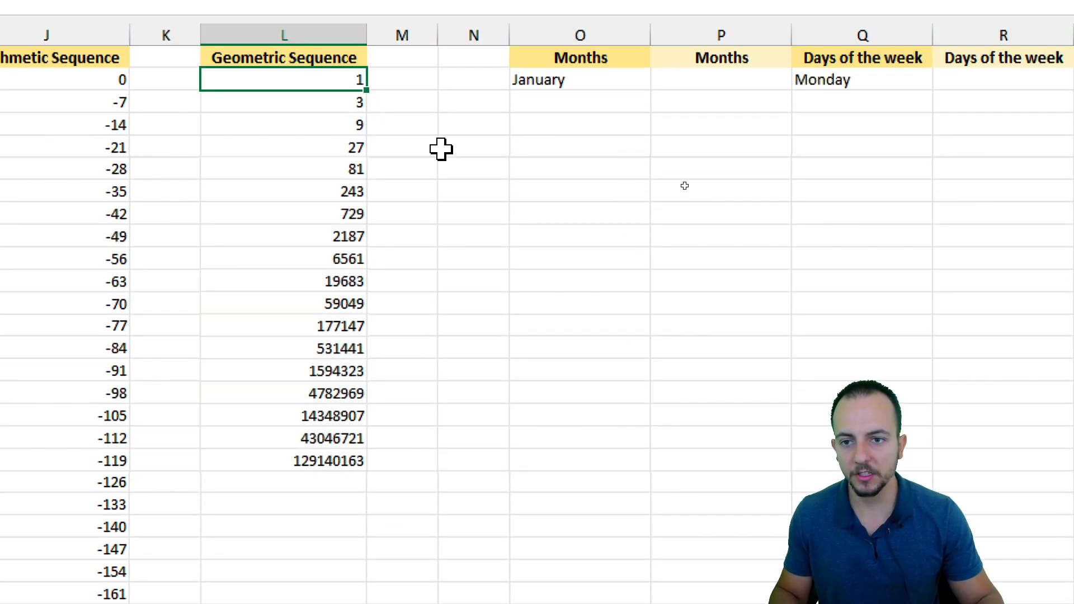
click(335, 101)
click(340, 124)
click(342, 146)
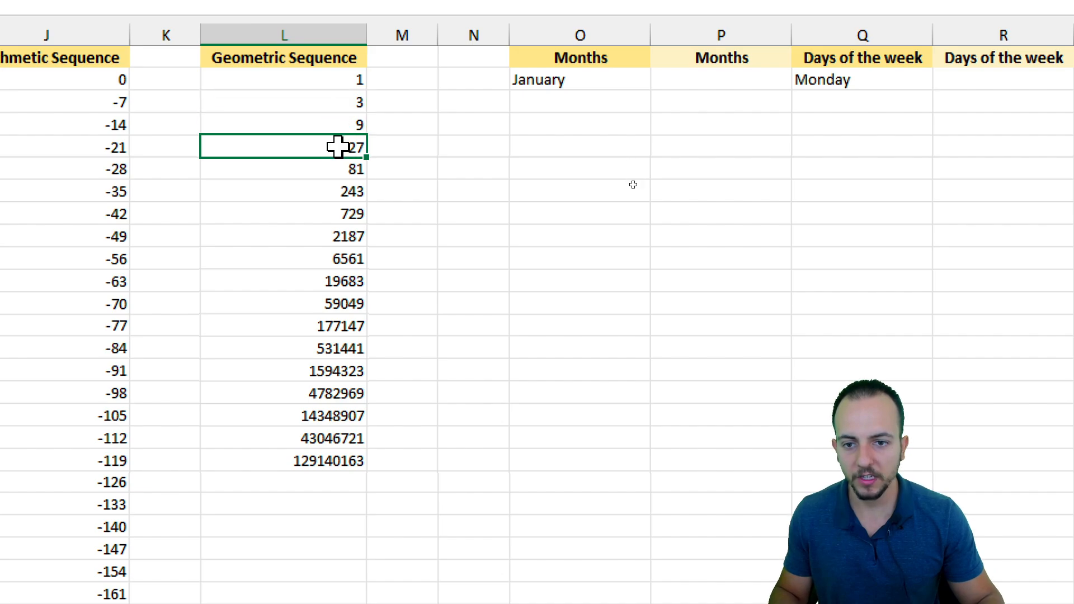
click(342, 170)
click(316, 193)
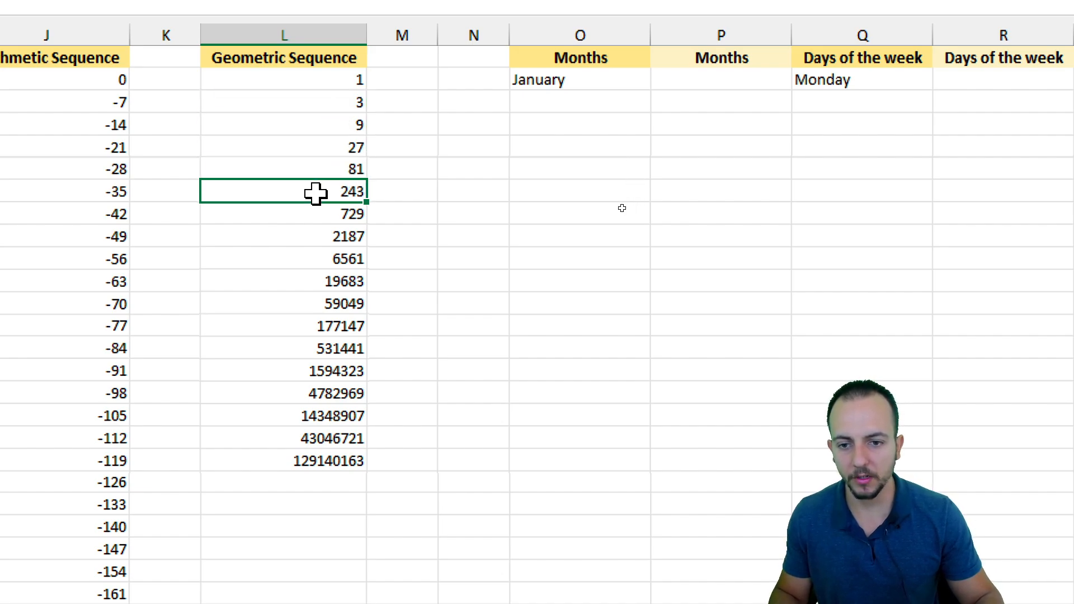
drag(326, 235, 326, 502)
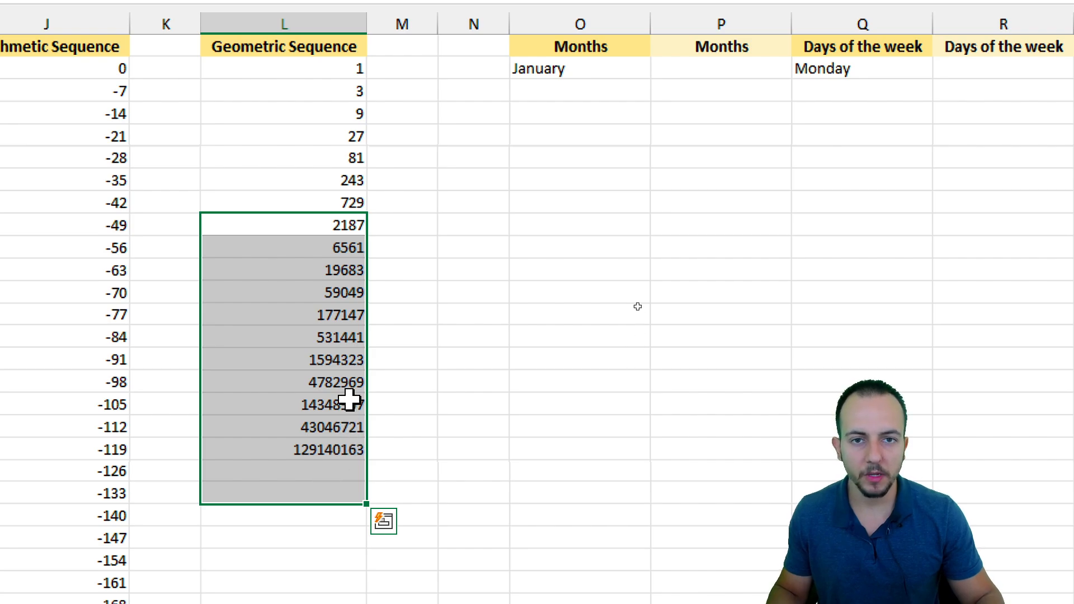
click(336, 70)
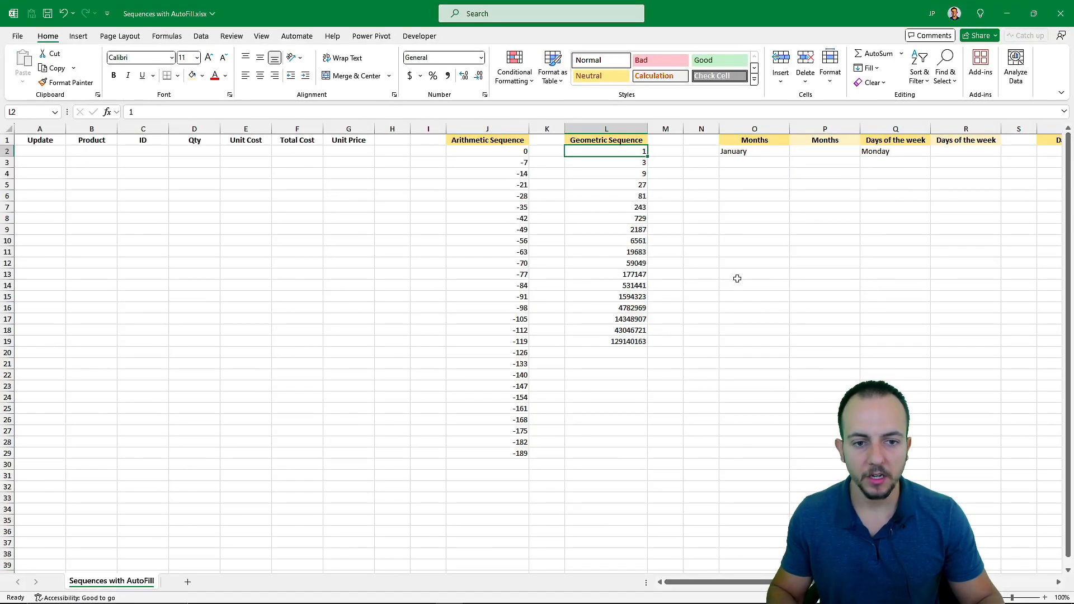
Clear O2 in the first Months column and enter January in it again.
scroll(537, 382, right, 10)
scroll(744, 282, left, 7)
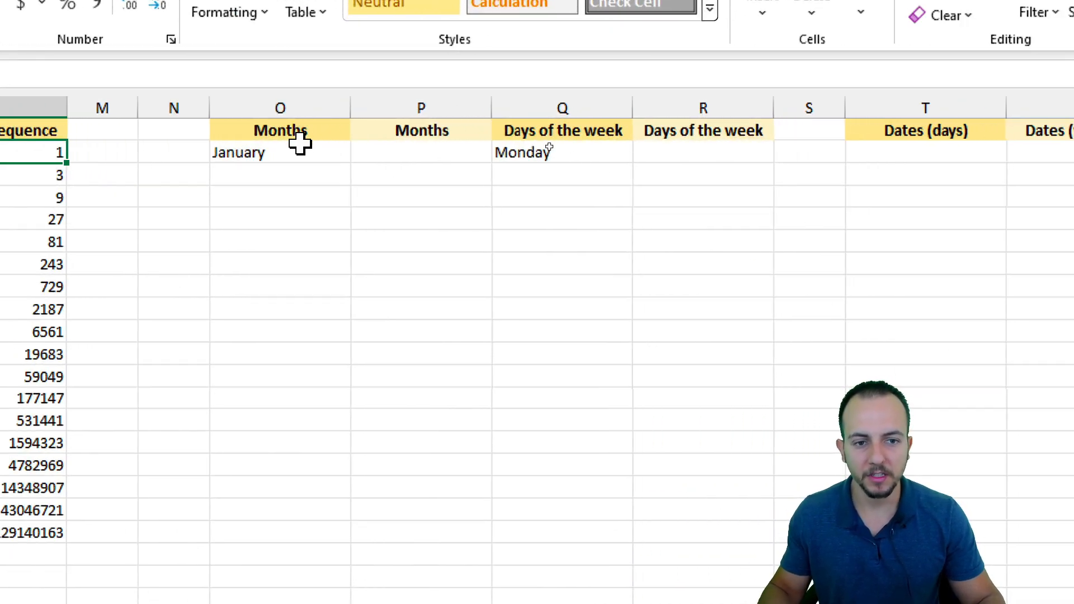
click(302, 147)
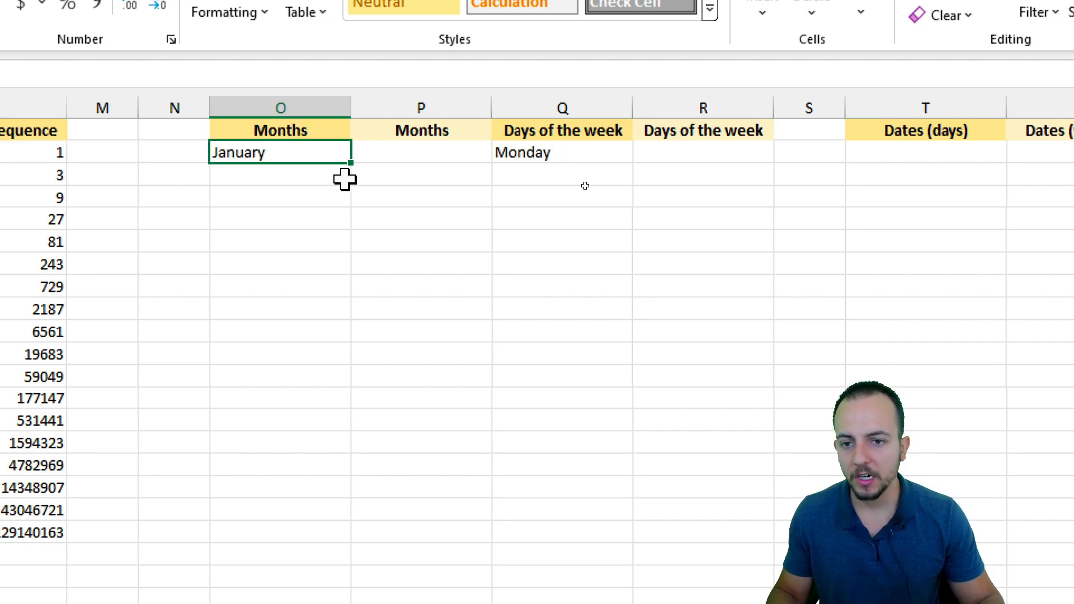
key(Delete)
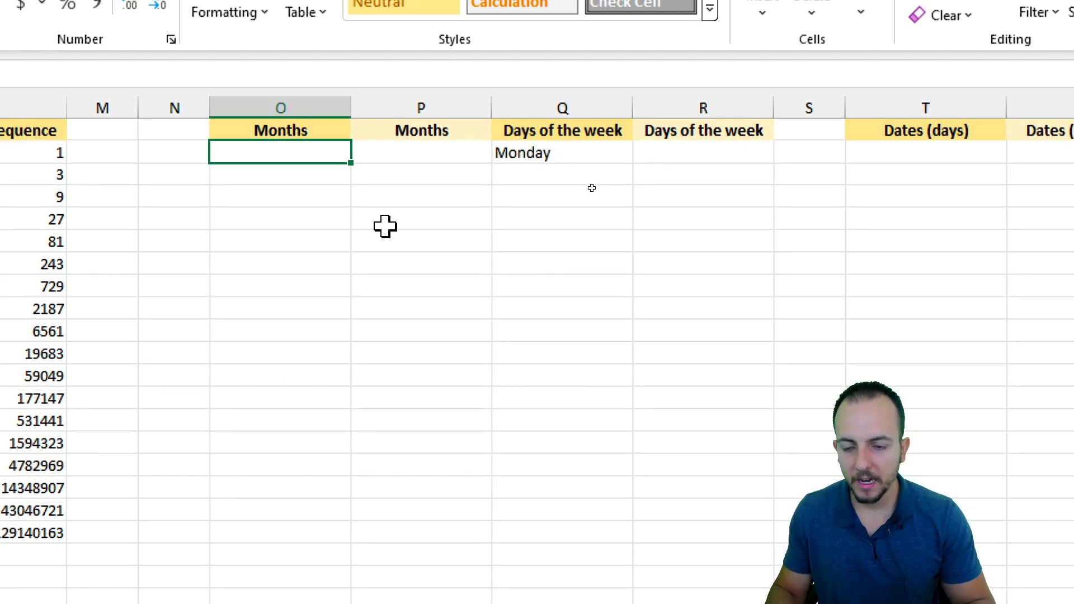
text(J)
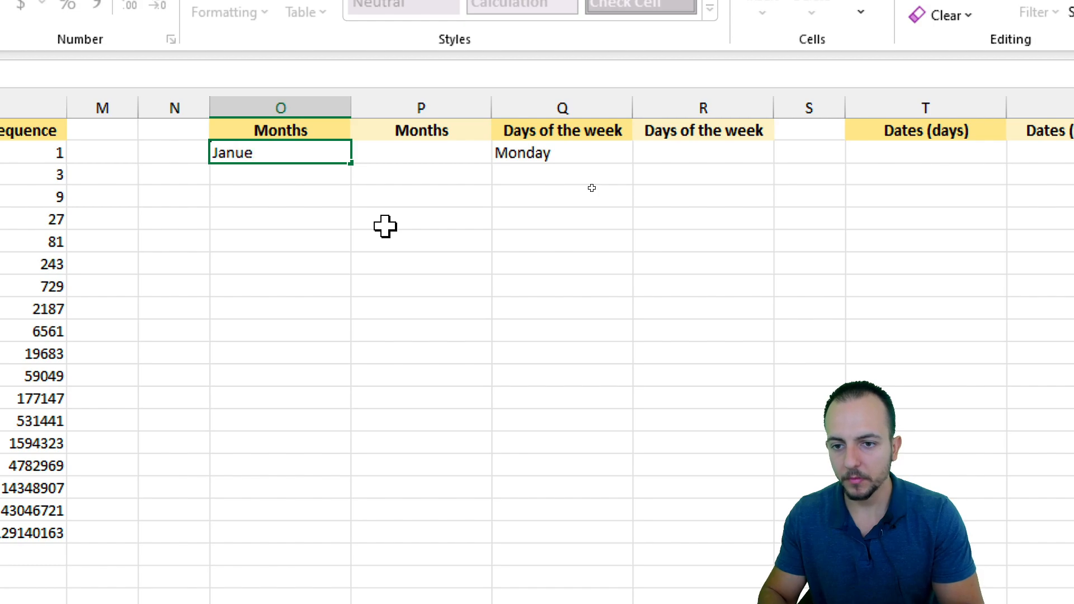
text(anuary)
key(Return)
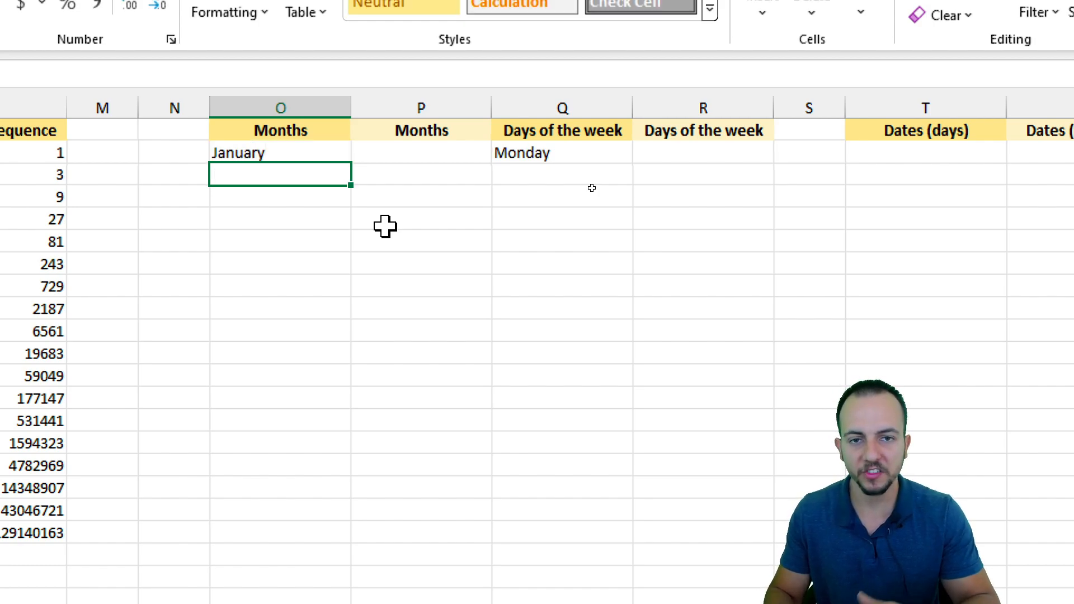
Autofill the full month names from January in O2 down to December in O13.
drag(305, 151, 307, 367)
click(283, 202)
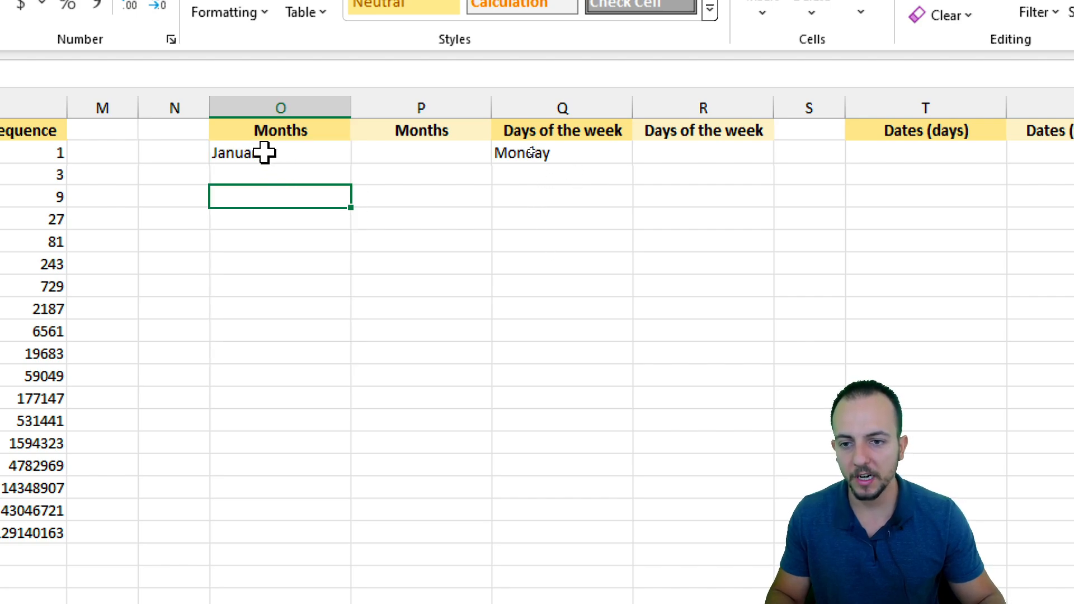
click(264, 153)
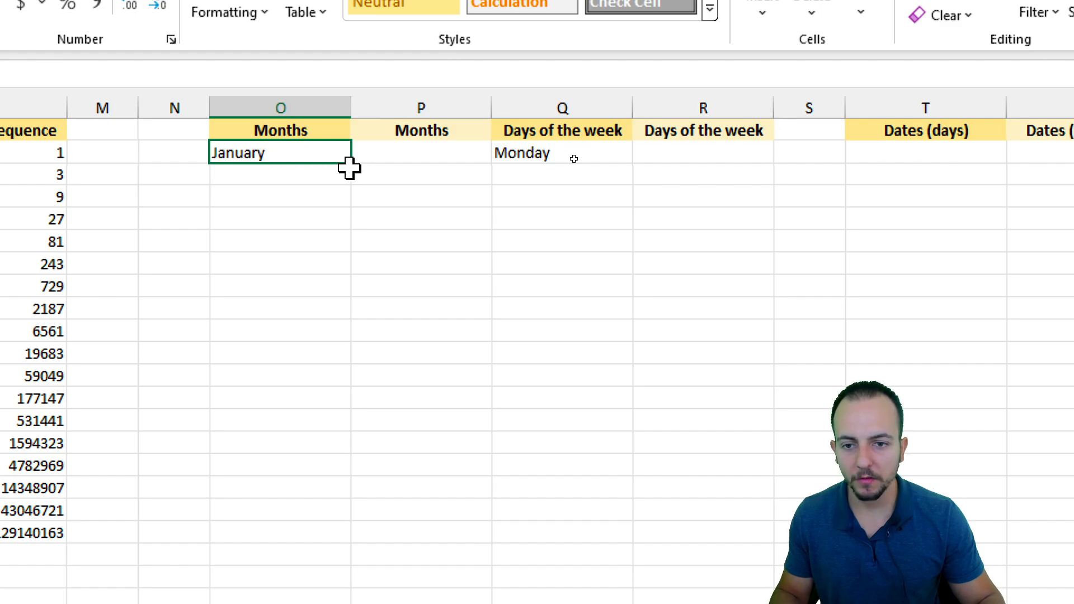
drag(352, 166, 350, 420)
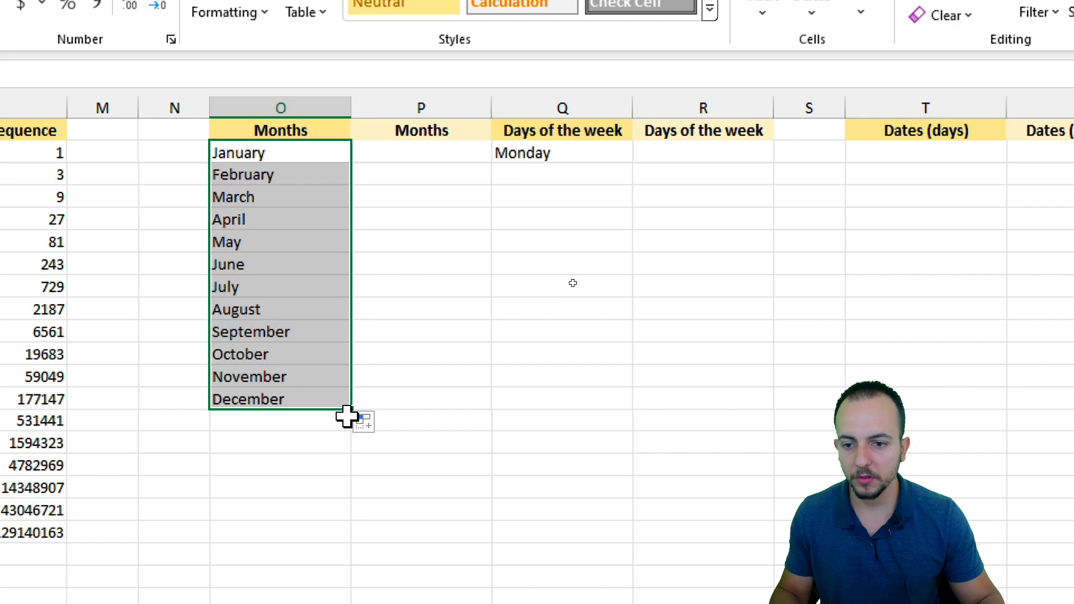
click(300, 220)
click(292, 157)
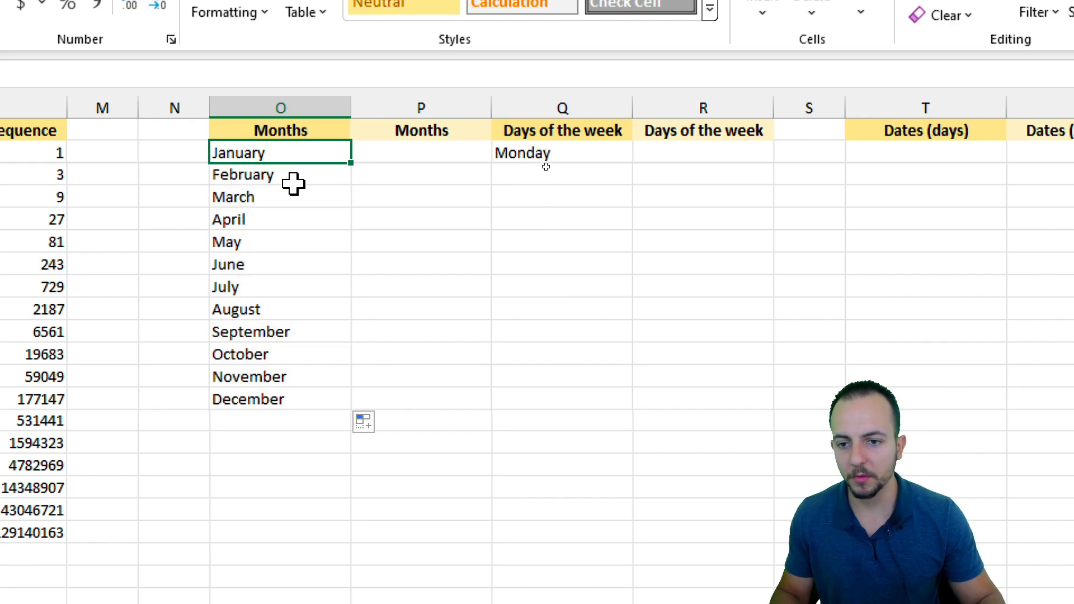
click(289, 175)
click(274, 197)
click(280, 220)
click(284, 243)
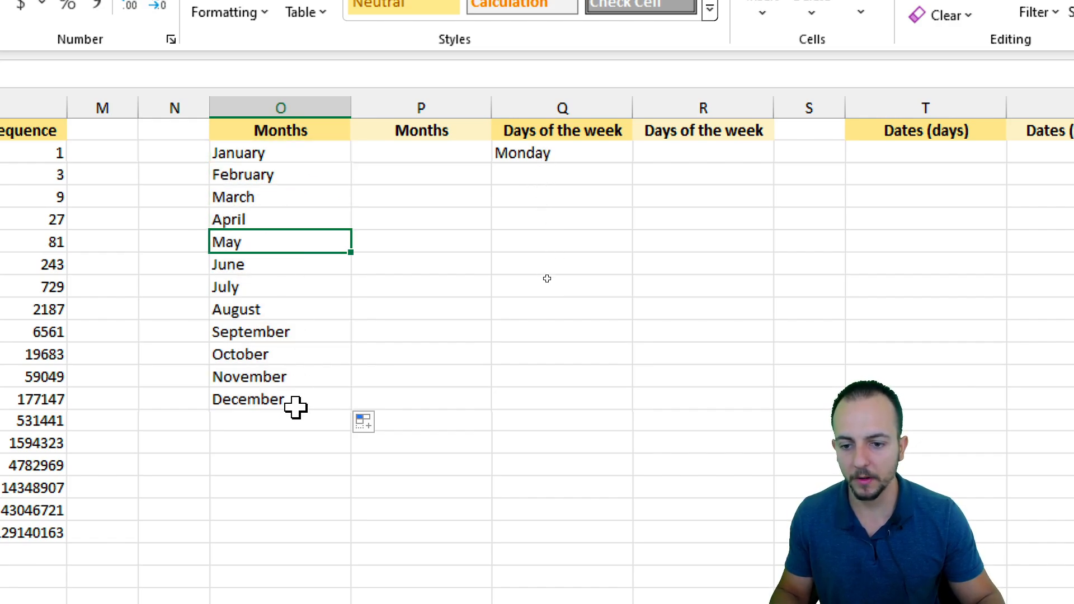
Enter the abbreviated month Jan in P2 of the second Months column.
click(385, 155)
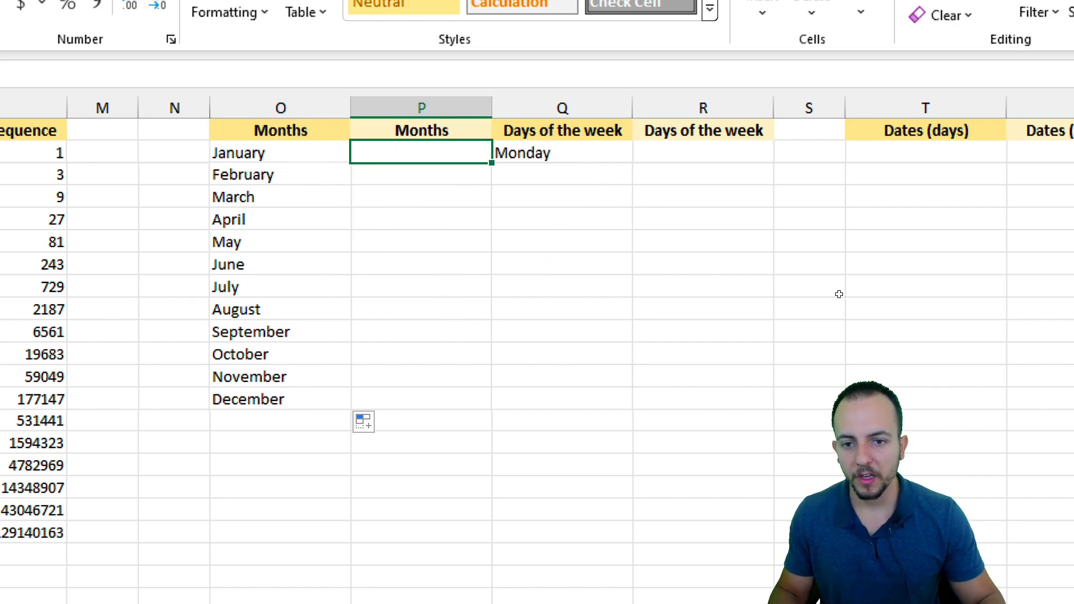
text(Jan)
key(Return)
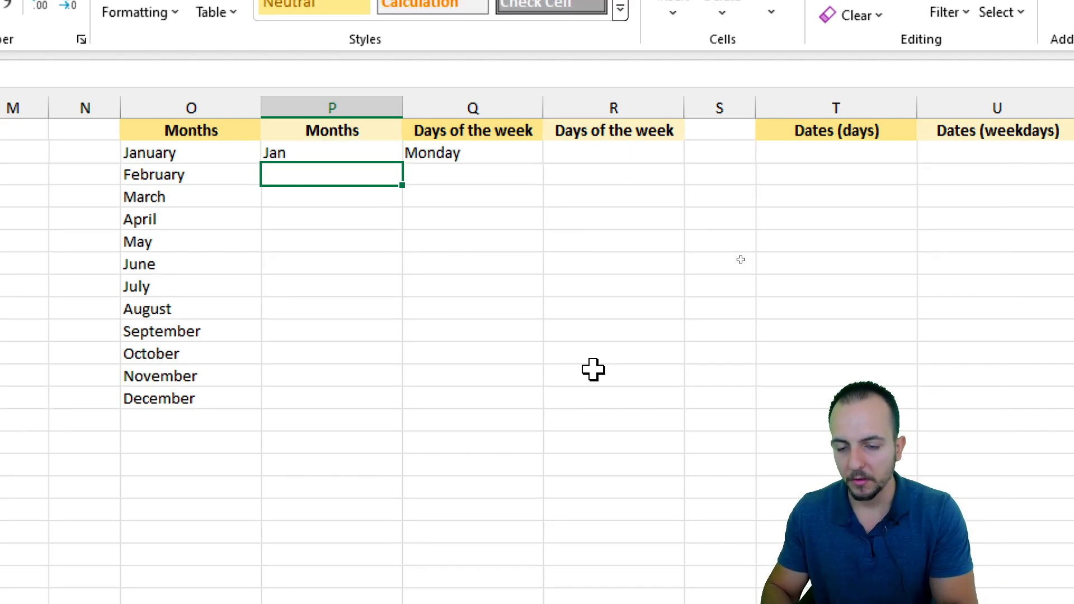
text(Feb)
key(Return)
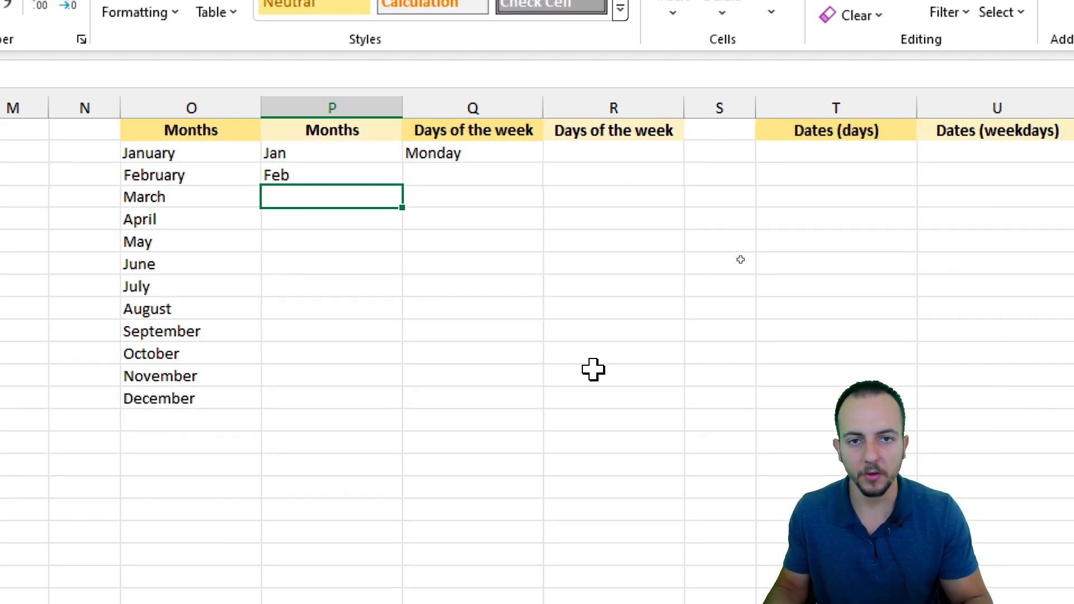
key(ctrl+z)
Autofill the abbreviated month names from Jan in P2 down to Dec in P13.
key(Up)
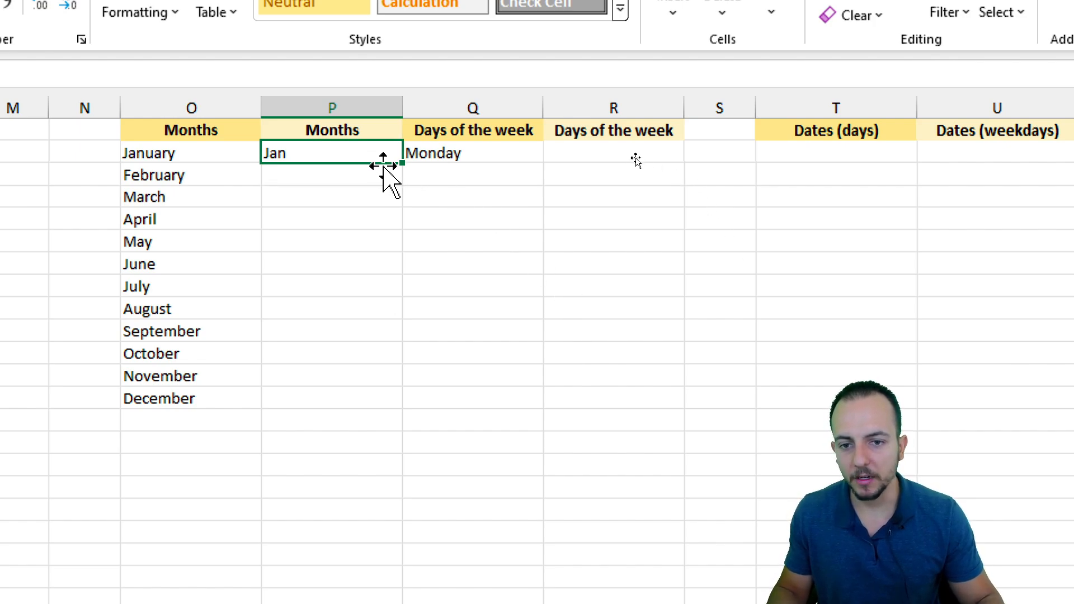
drag(403, 166, 378, 407)
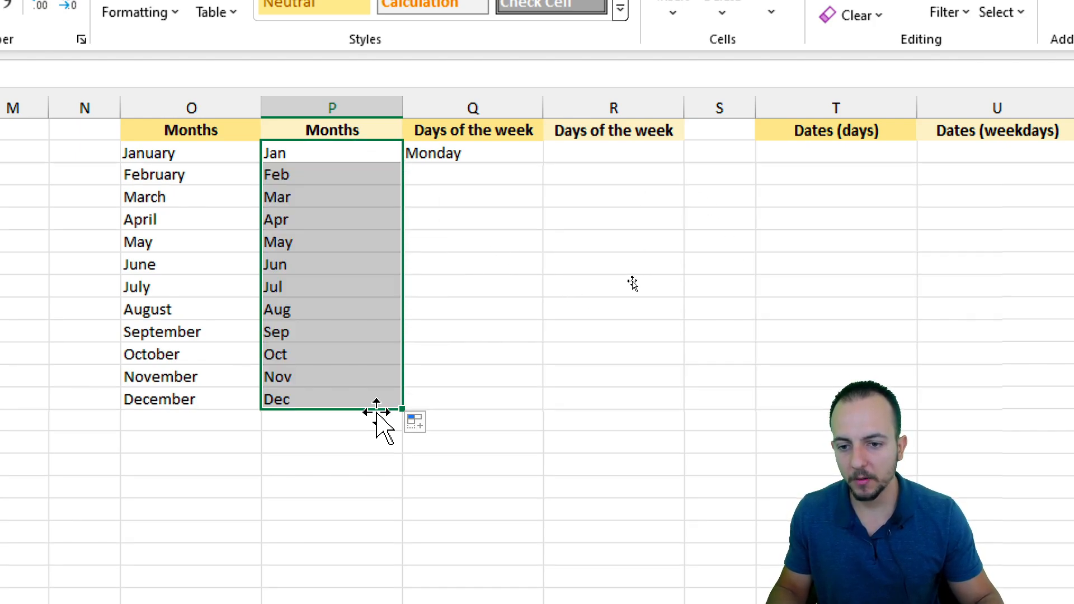
click(367, 304)
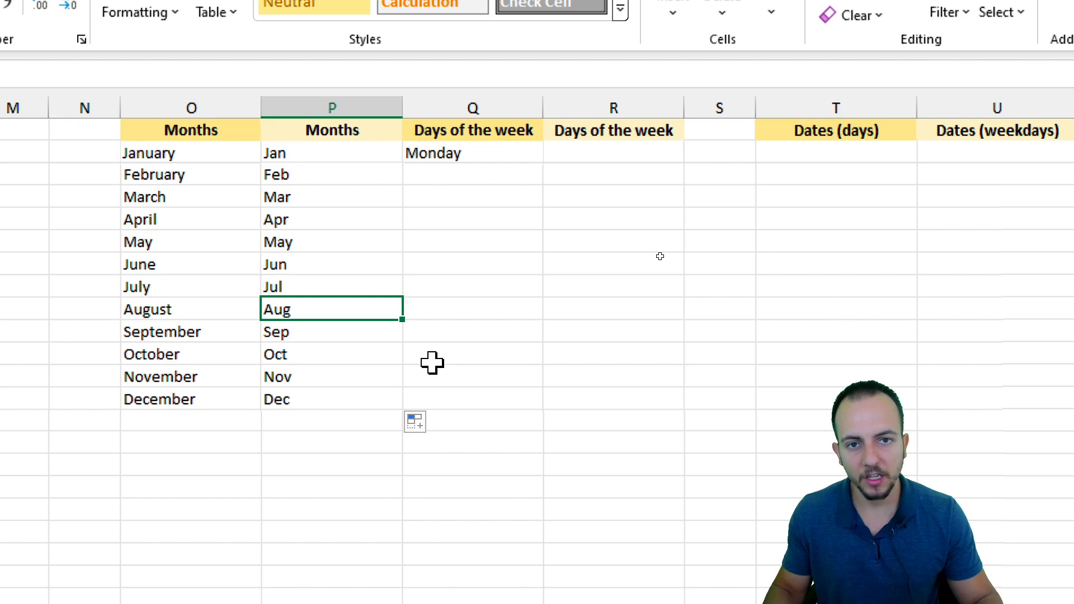
click(339, 247)
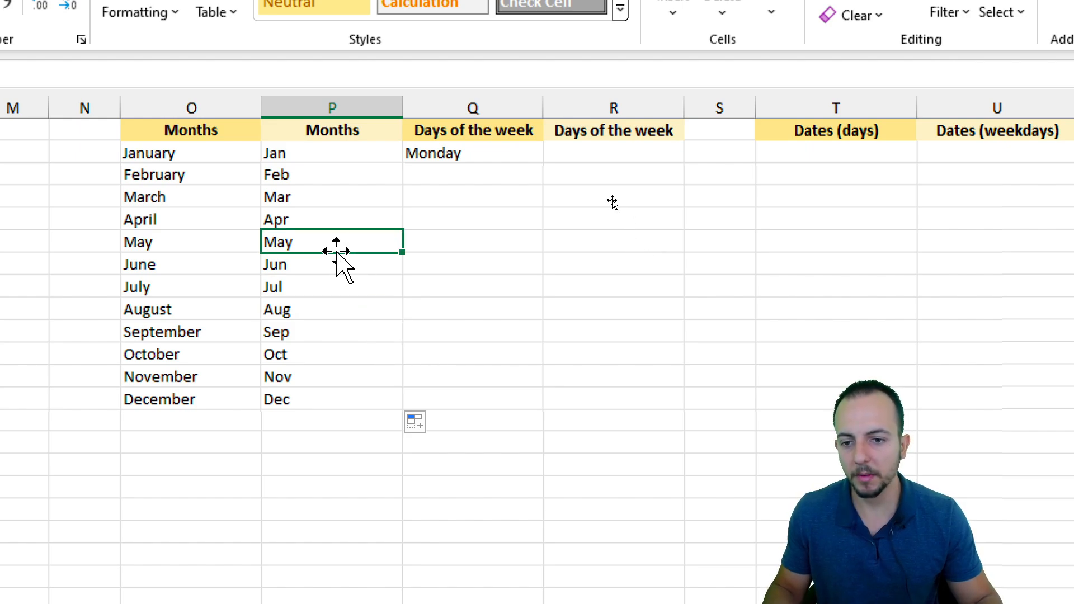
click(303, 171)
click(326, 289)
click(329, 219)
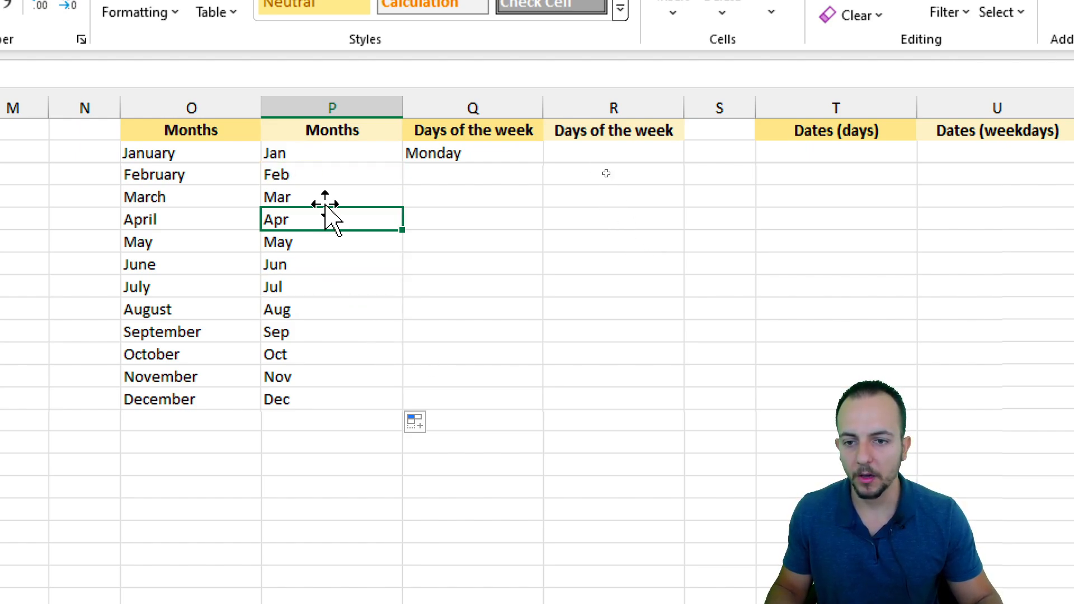
click(314, 286)
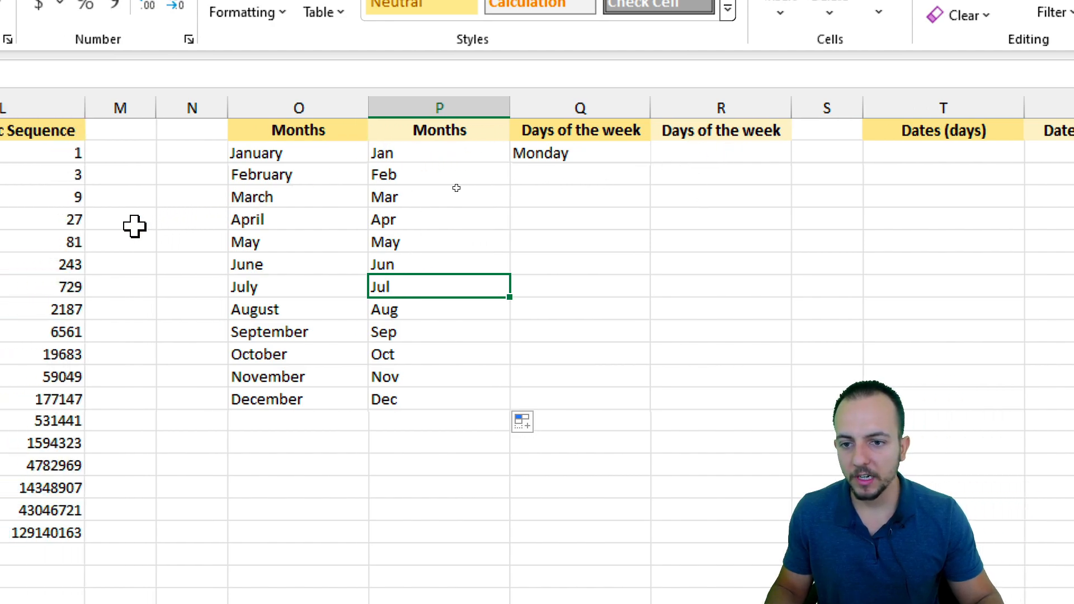
Clear the full month names in O2:O13 and enter July in O2 as the new starting month.
drag(296, 157, 302, 401)
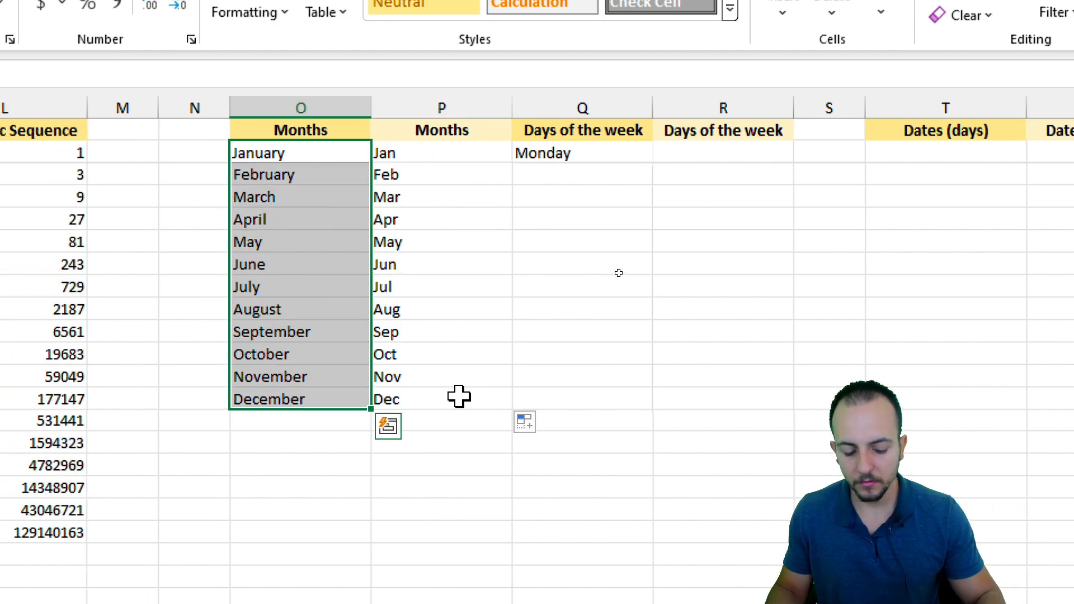
key(Delete)
click(315, 160)
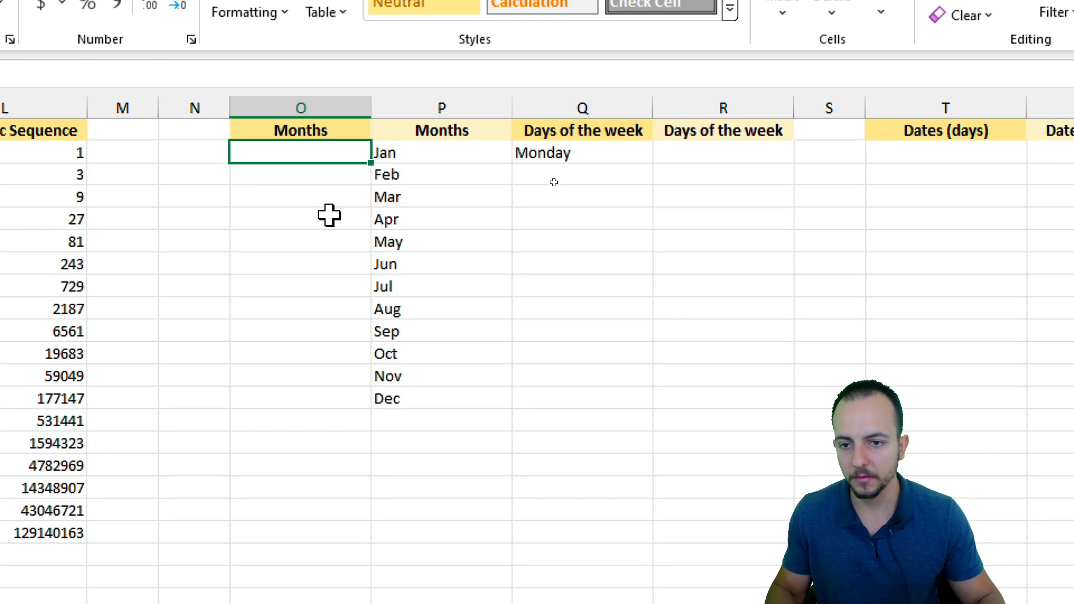
text(July)
key(Return)
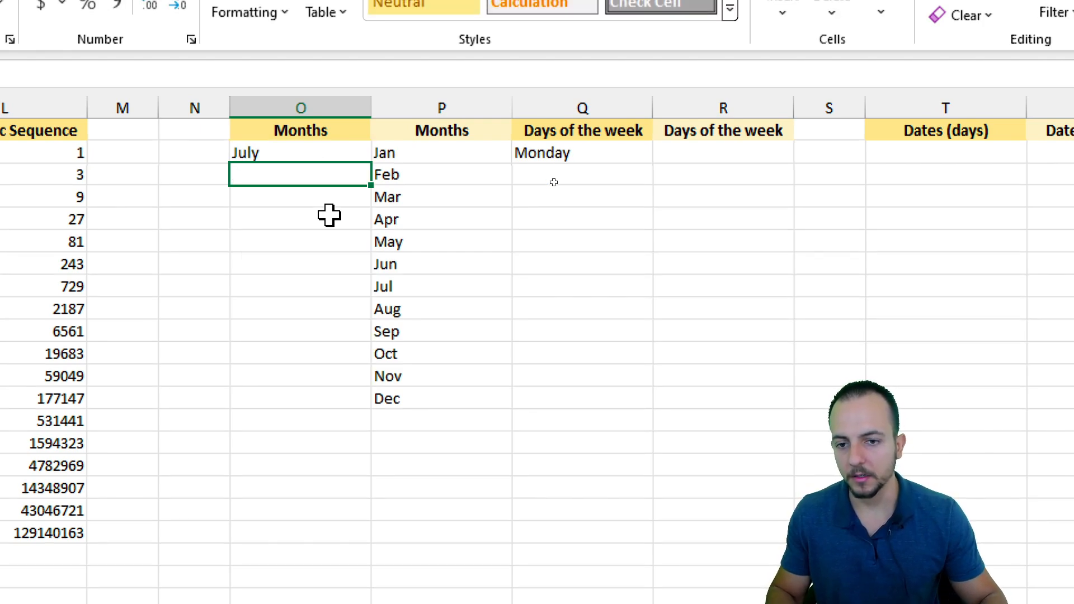
Autofill the months from July in O2 down to December in O7, and continue the fill to June in O13.
click(330, 153)
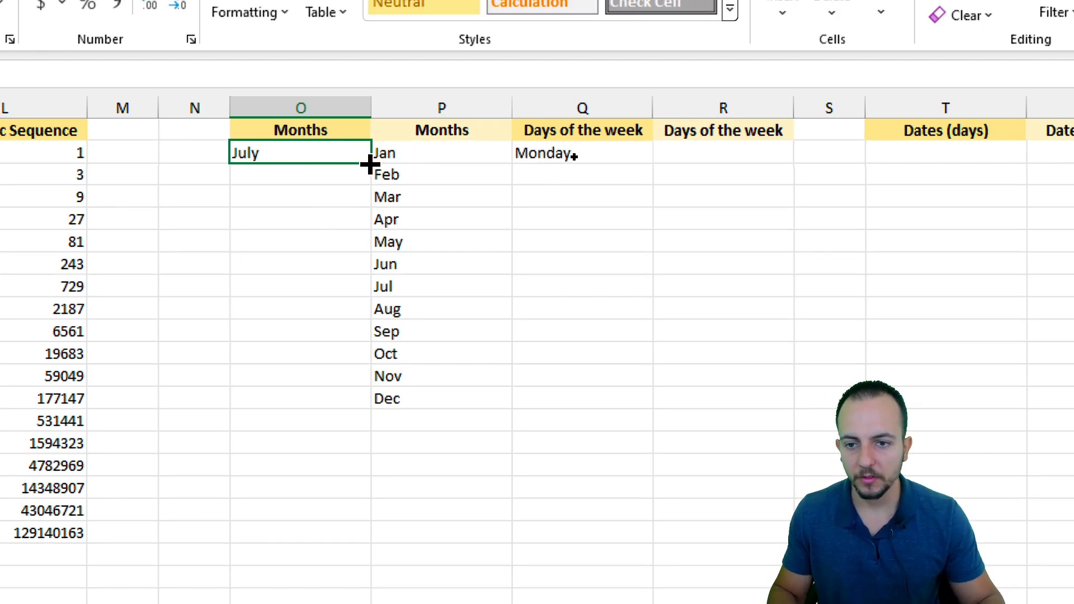
drag(370, 164, 350, 274)
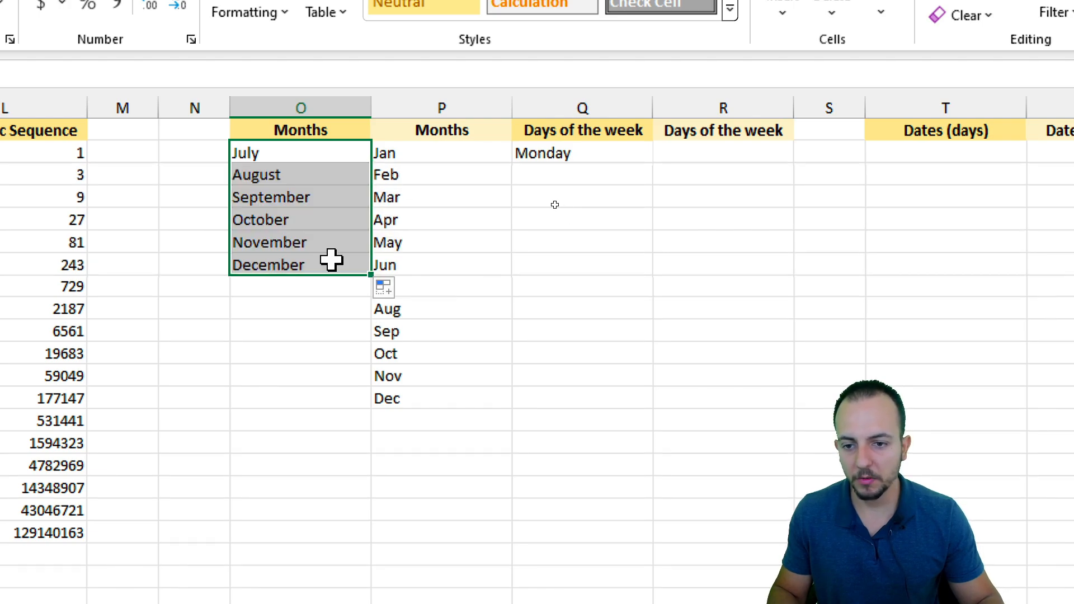
click(327, 262)
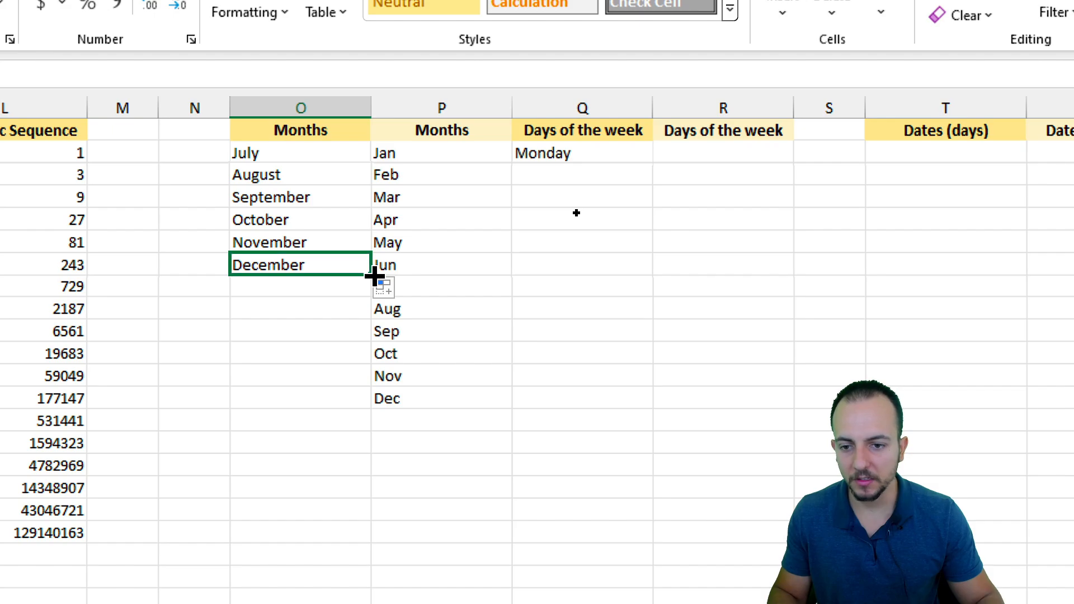
drag(375, 276, 367, 399)
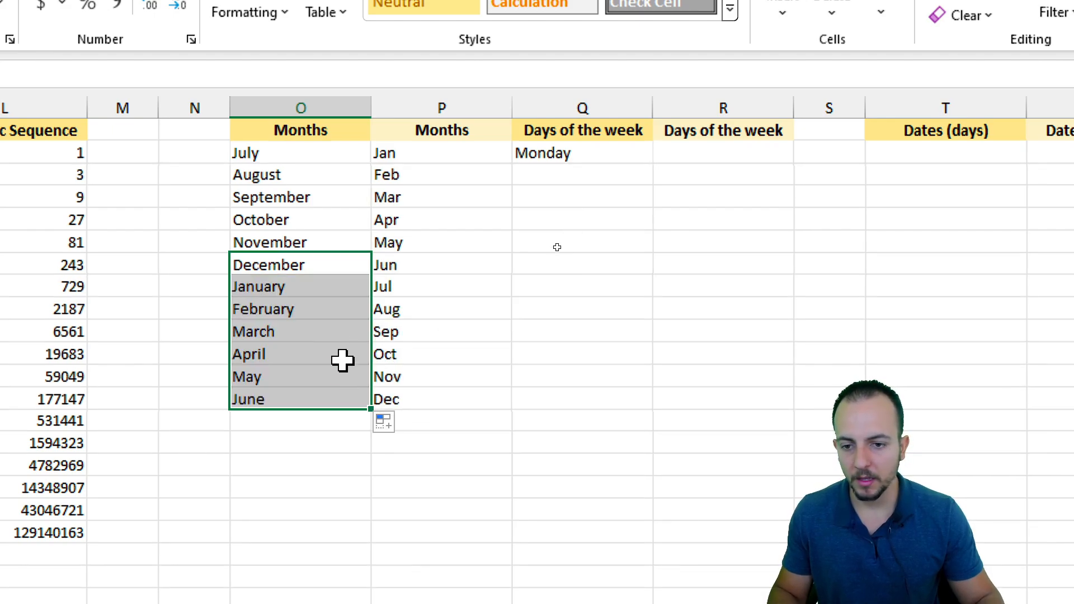
click(311, 287)
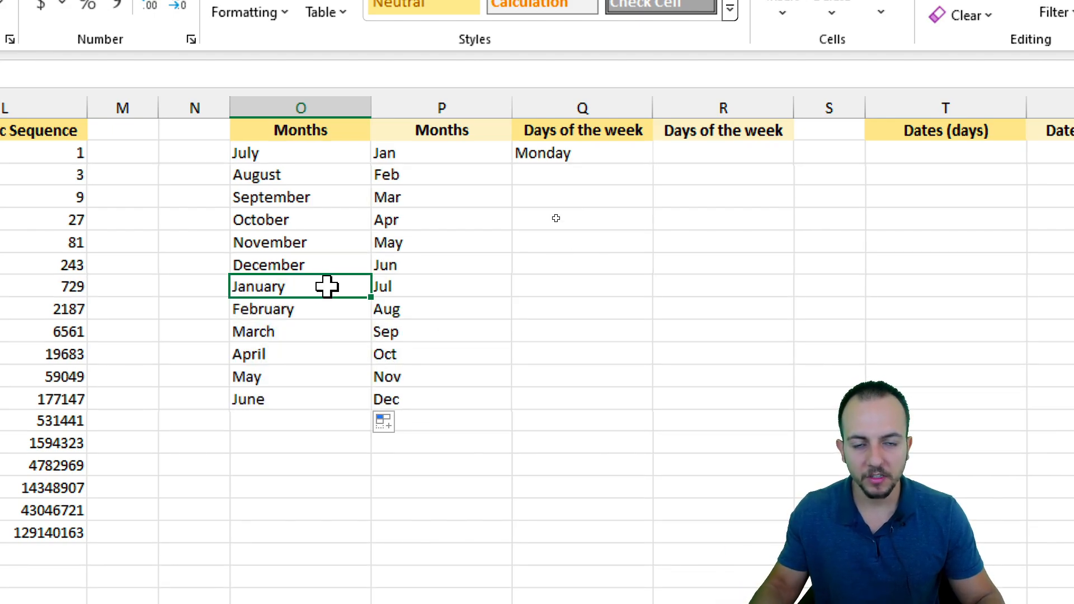
click(343, 259)
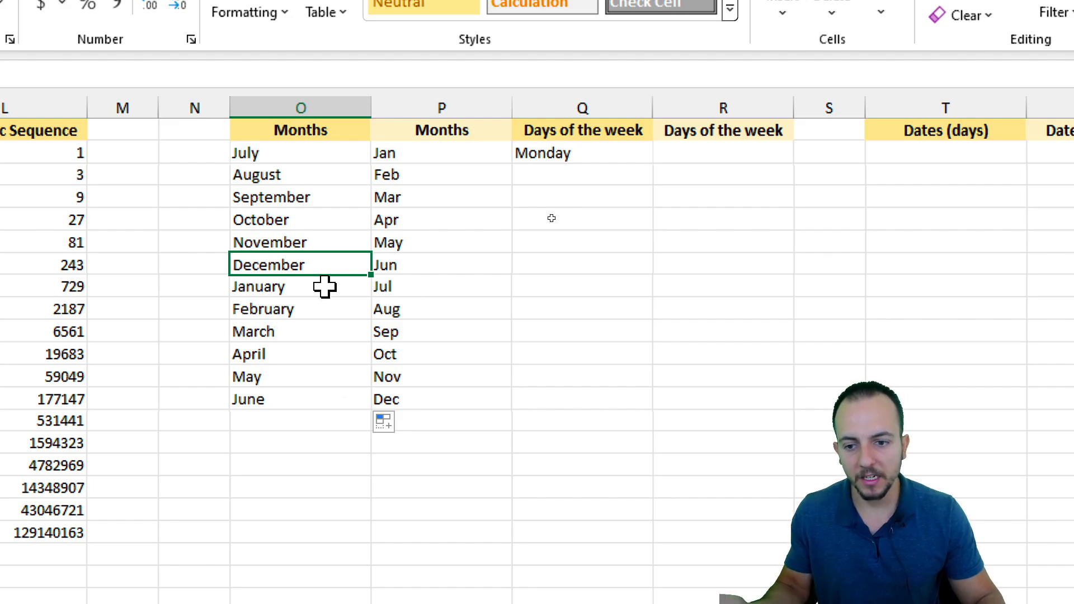
click(324, 287)
click(315, 306)
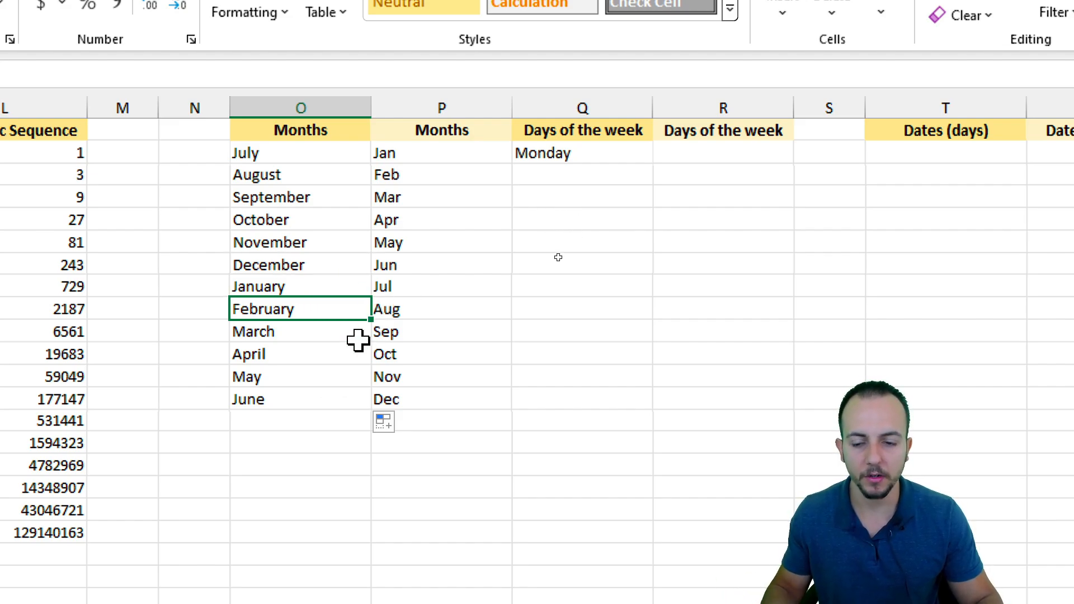
Extend the month autofill from June in O13 down to April in O35.
click(311, 394)
drag(372, 411, 361, 603)
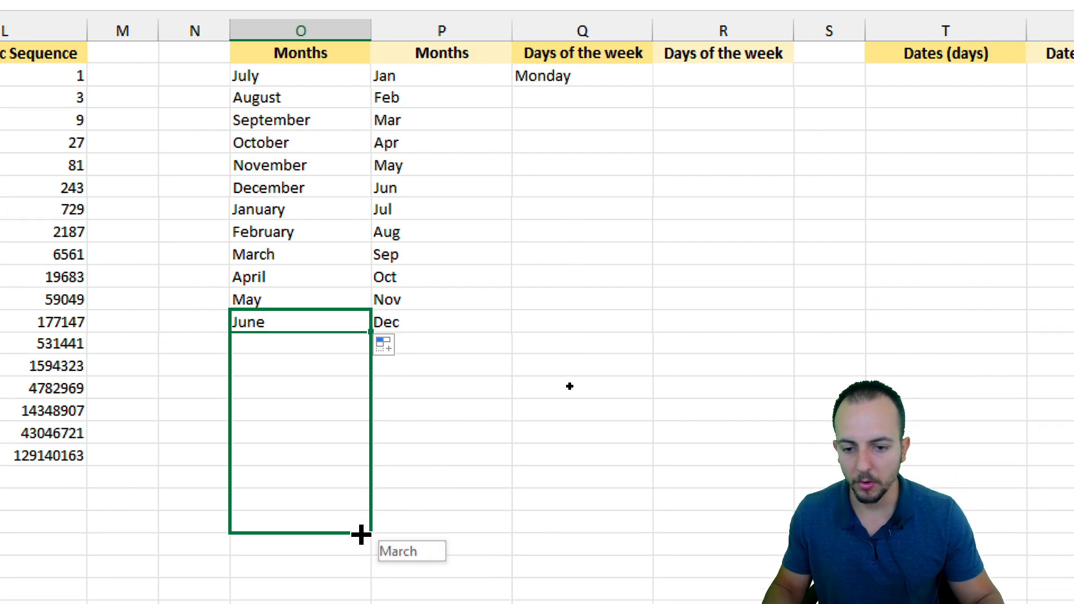
drag(361, 534, 360, 527)
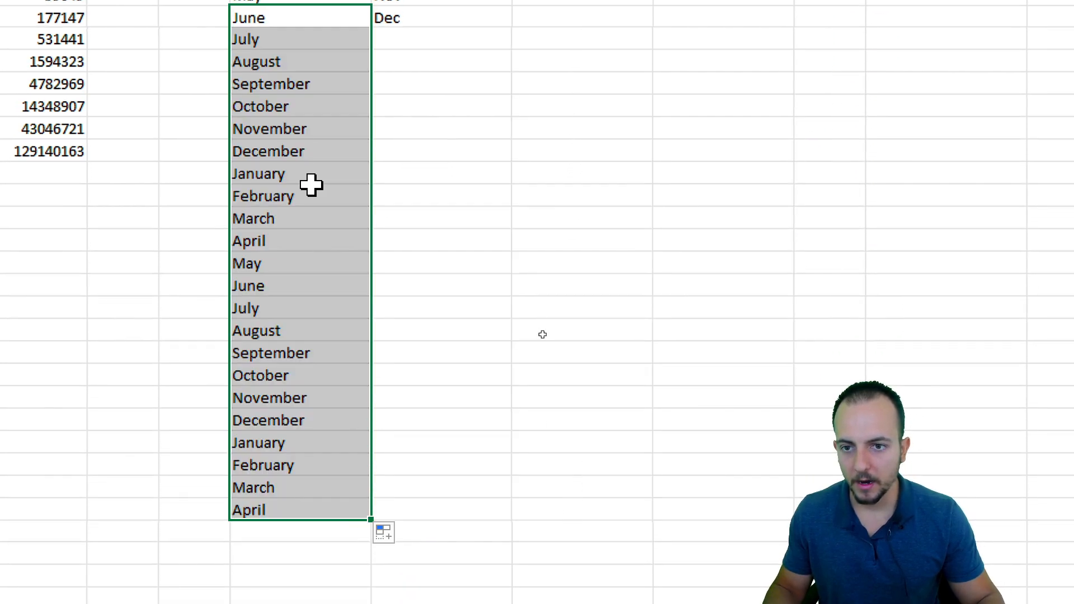
click(302, 44)
click(302, 313)
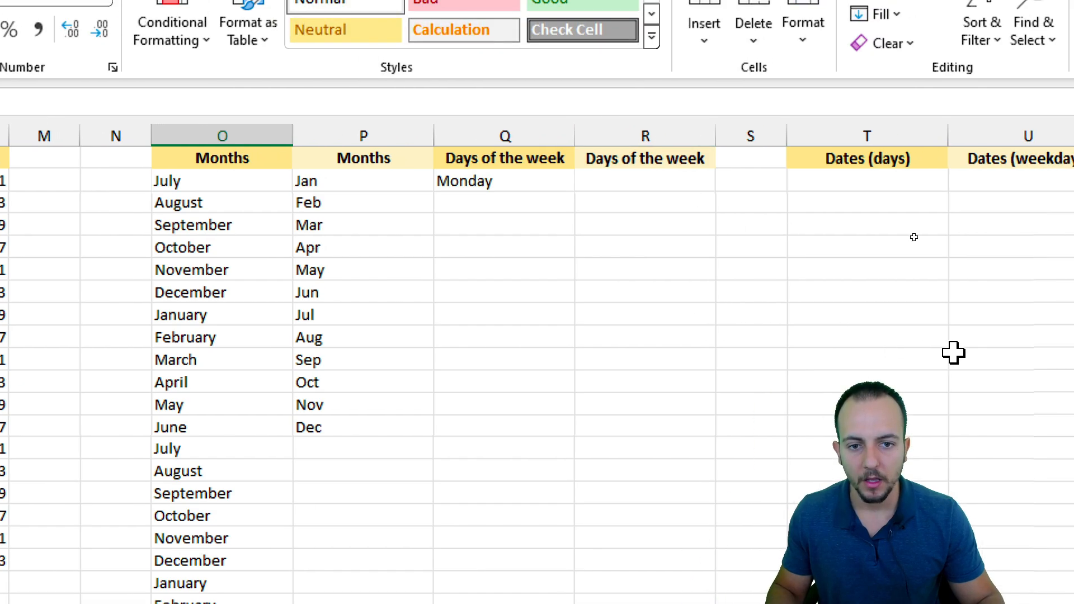
Autofill the full weekday names from Monday in Q2 down to Sunday in Q22.
click(425, 179)
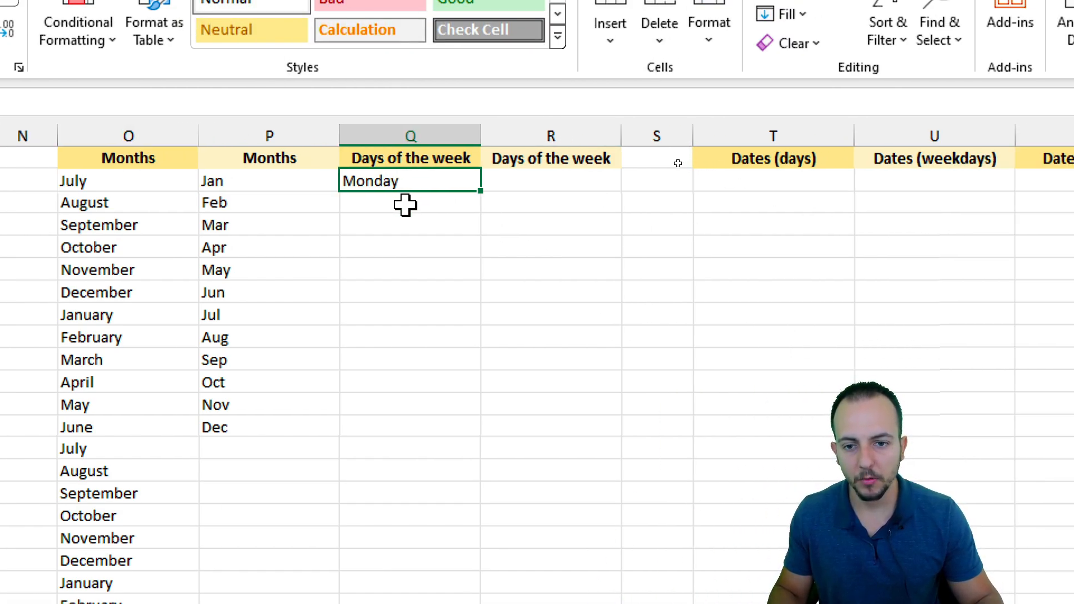
click(405, 205)
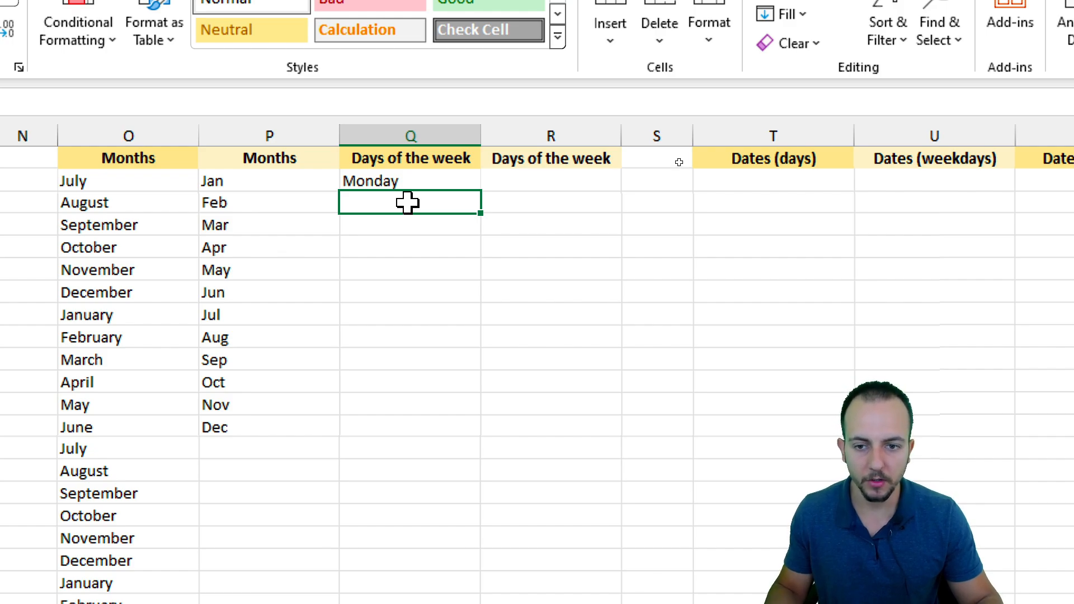
click(412, 173)
click(412, 207)
click(391, 376)
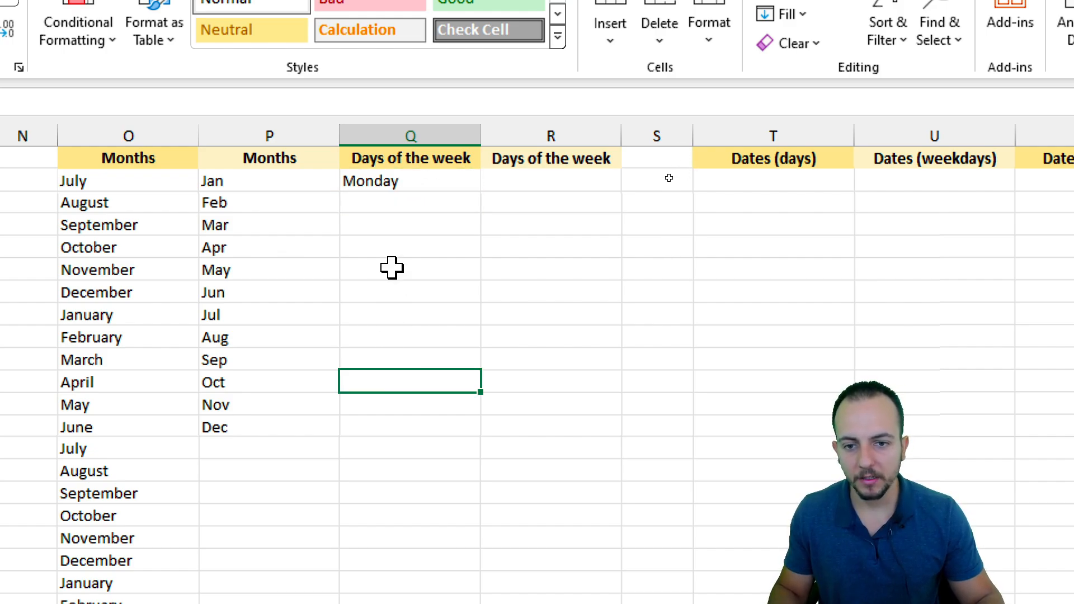
click(391, 180)
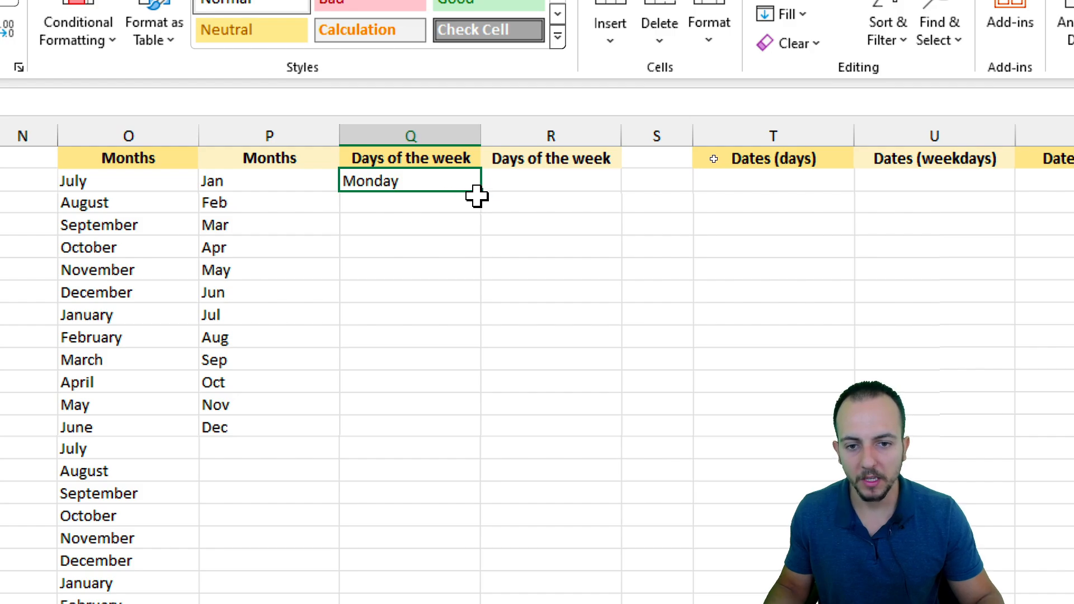
drag(481, 196, 461, 603)
click(450, 319)
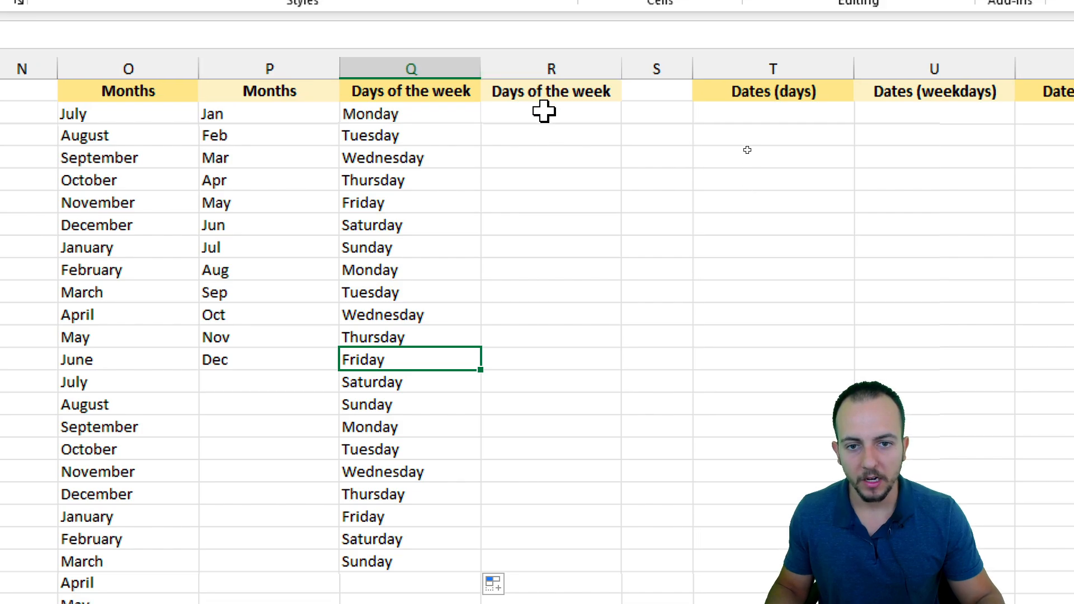
Enter the abbreviated weekday Mon in R2 of the second Days of the week column.
click(547, 73)
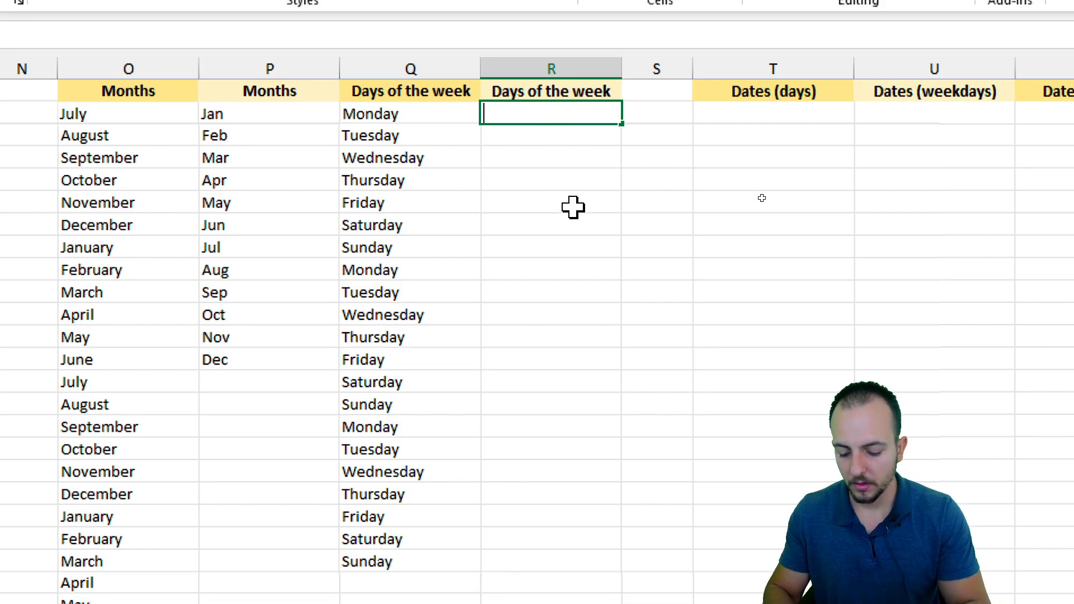
key(Return)
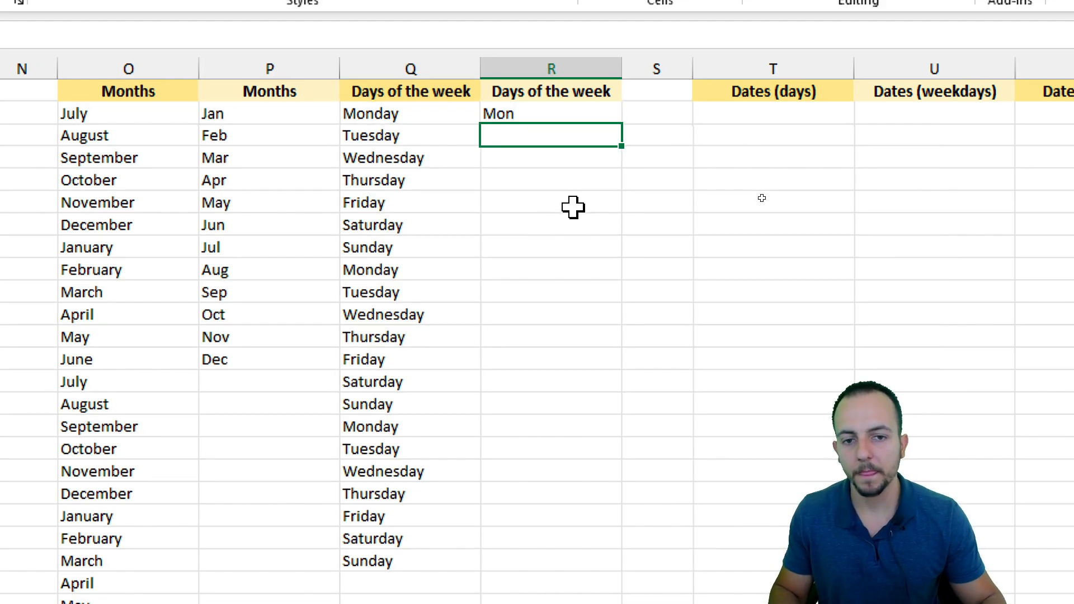
click(431, 113)
click(547, 133)
click(419, 109)
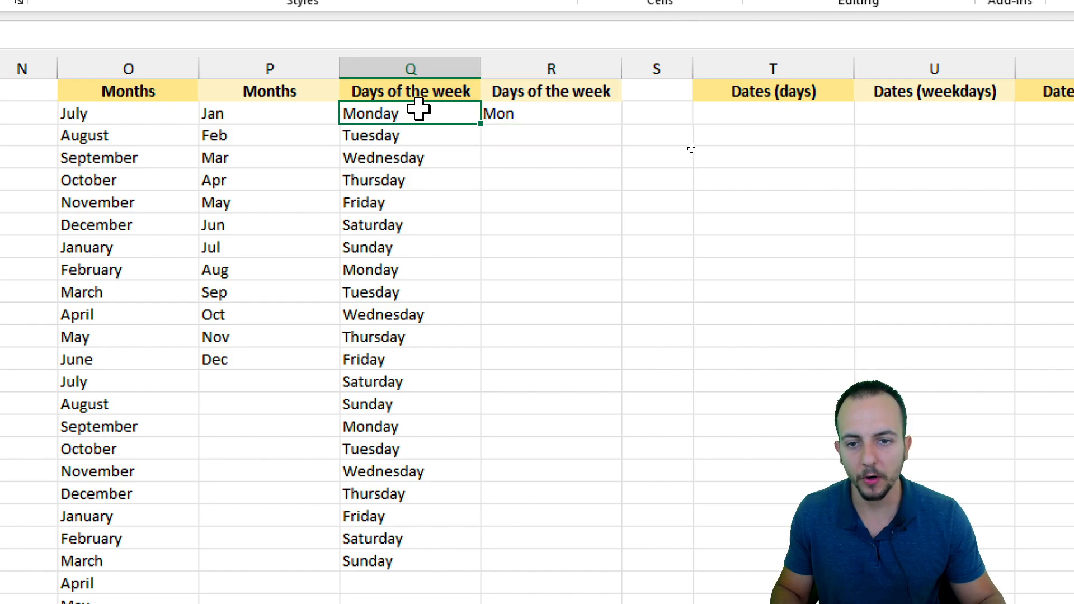
Autofill the abbreviated weekday names from Mon in R2 down to Sun in R15.
click(571, 115)
drag(619, 123, 588, 358)
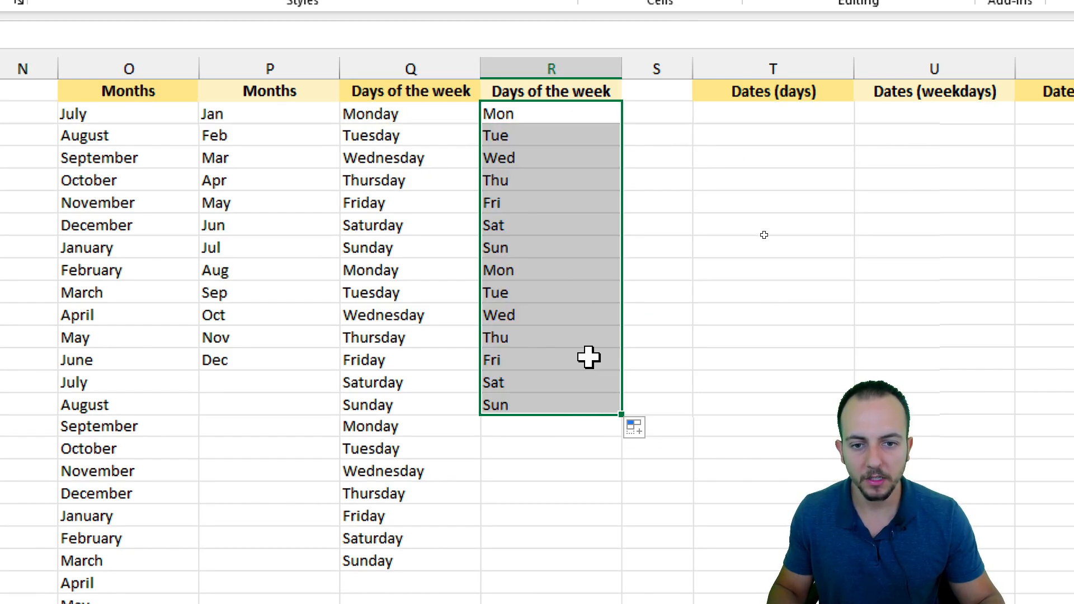
click(566, 220)
click(551, 161)
click(554, 247)
click(555, 337)
click(548, 451)
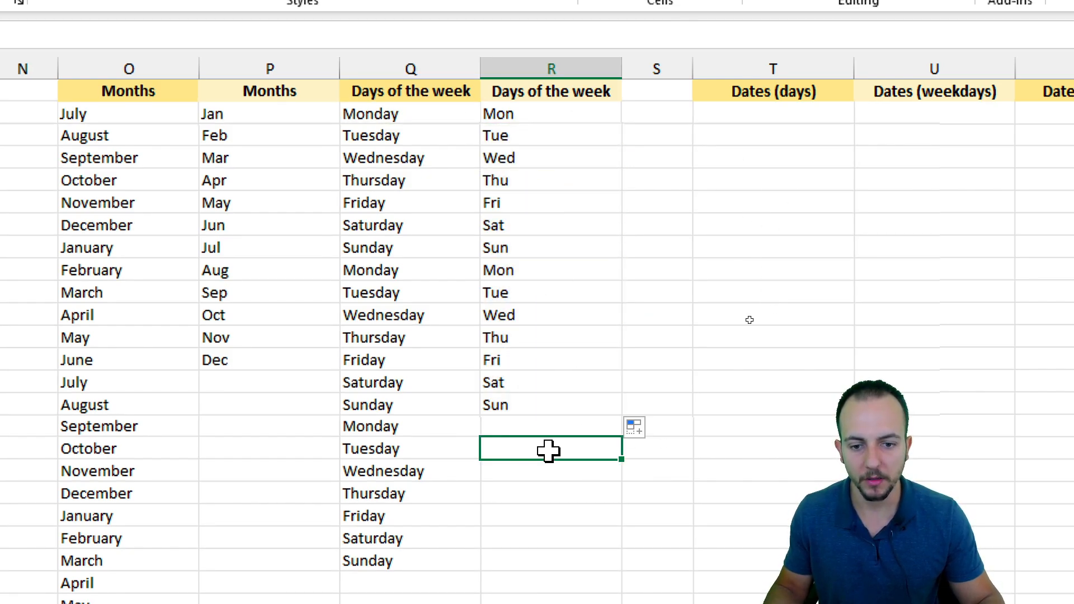
Enter the date 01/01/2025 in T2 of the Dates (days) column.
scroll(484, 348, right, 6)
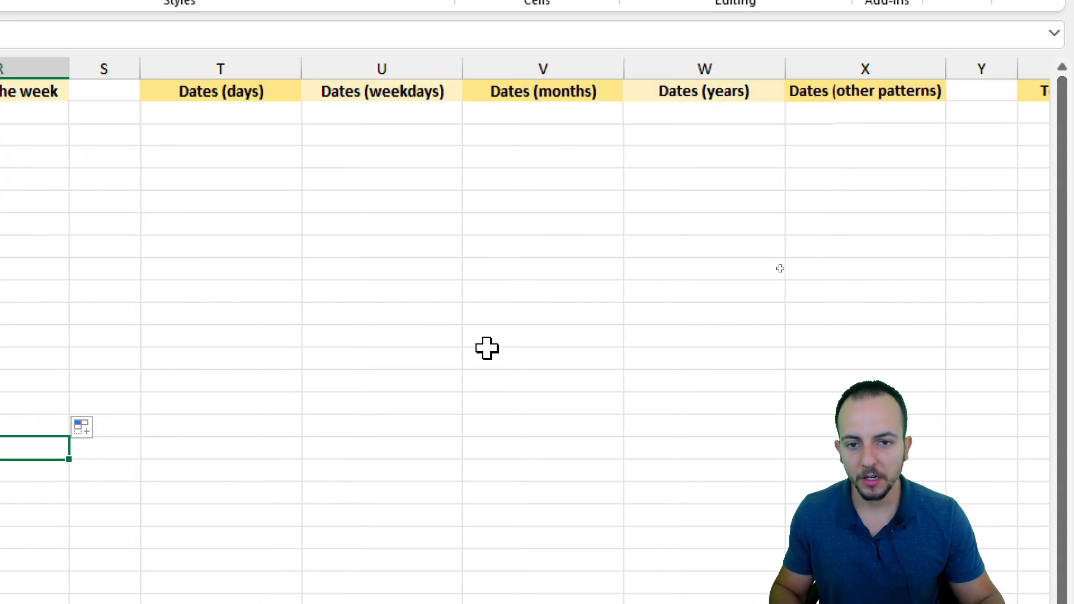
click(390, 112)
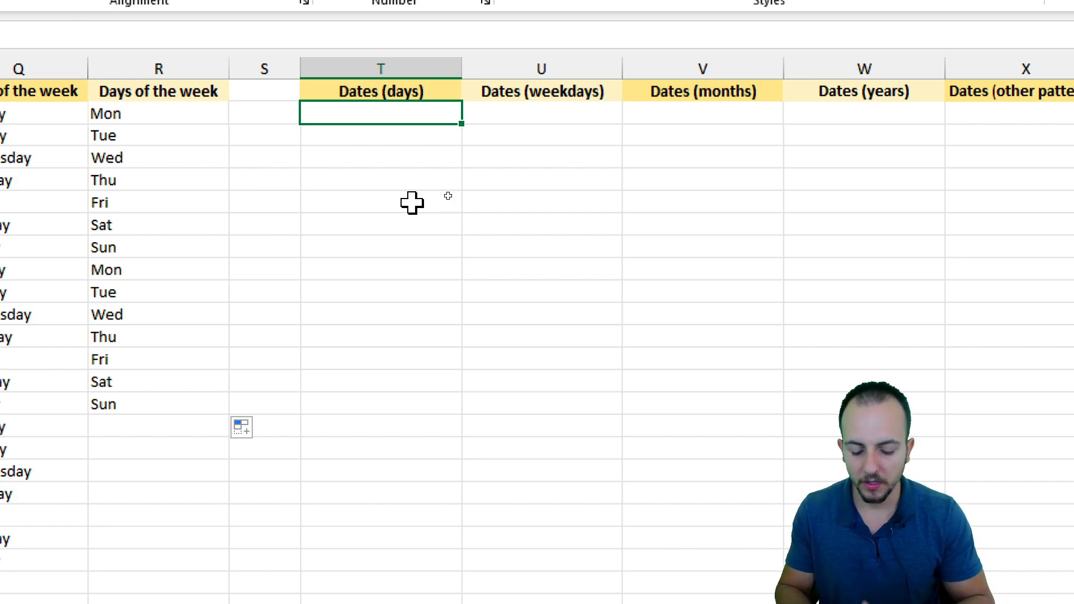
text(0)
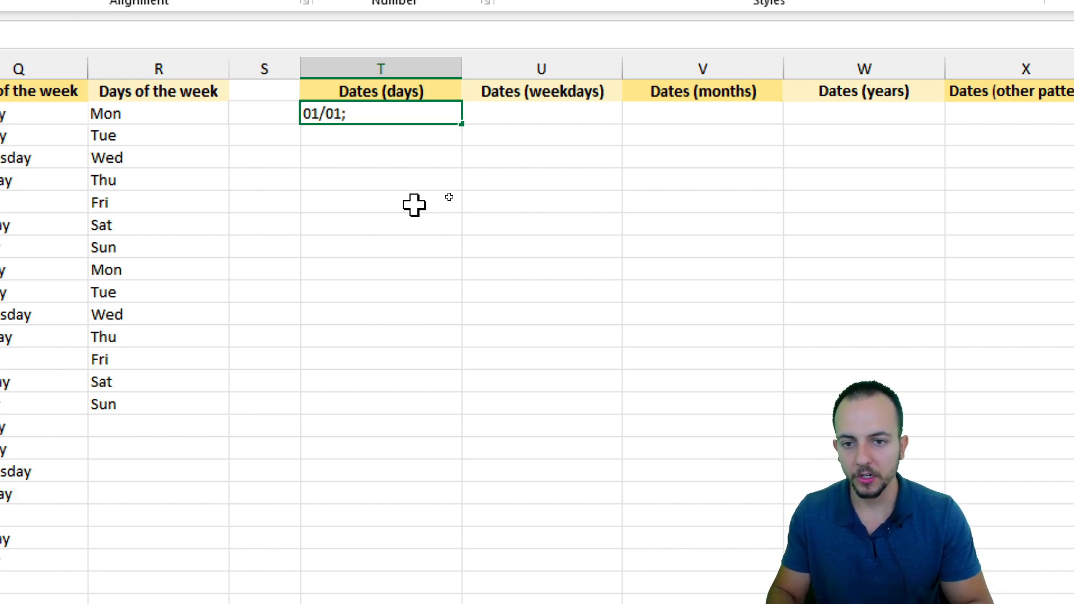
text(1/01/2025)
key(Return)
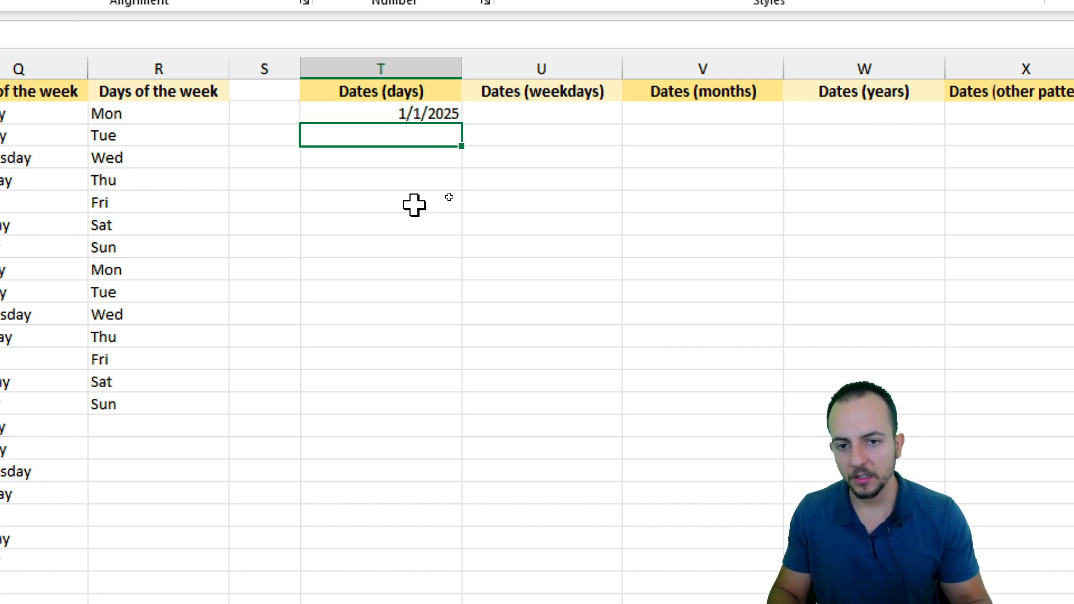
Enter the next dates manually, 01/02/2025 in T3 and 01/03/2025 in T4.
text(01/02/2)
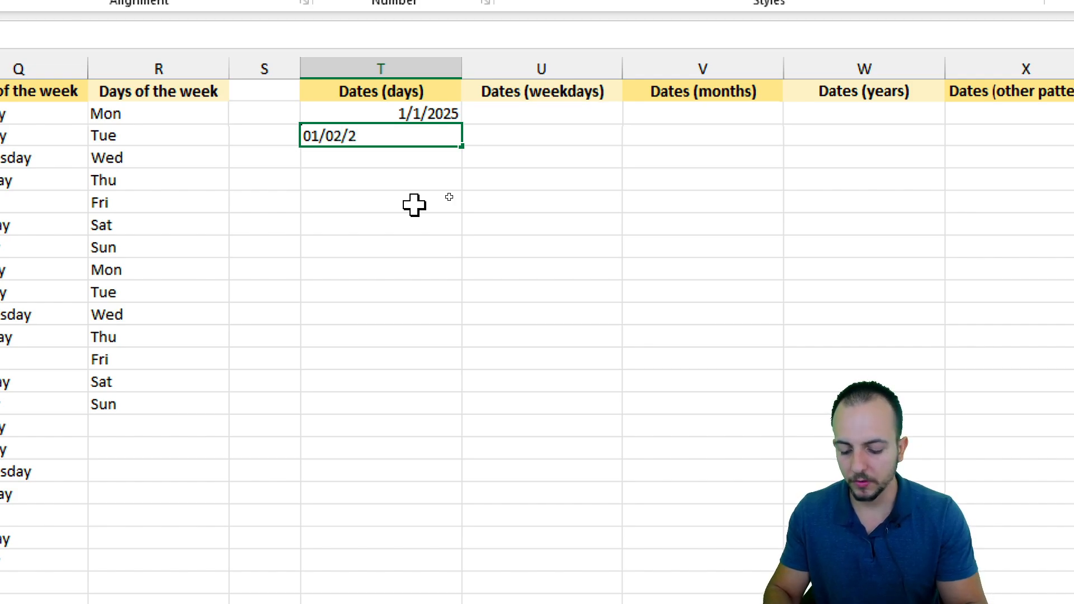
text(025)
key(Return)
text(01/03/2)
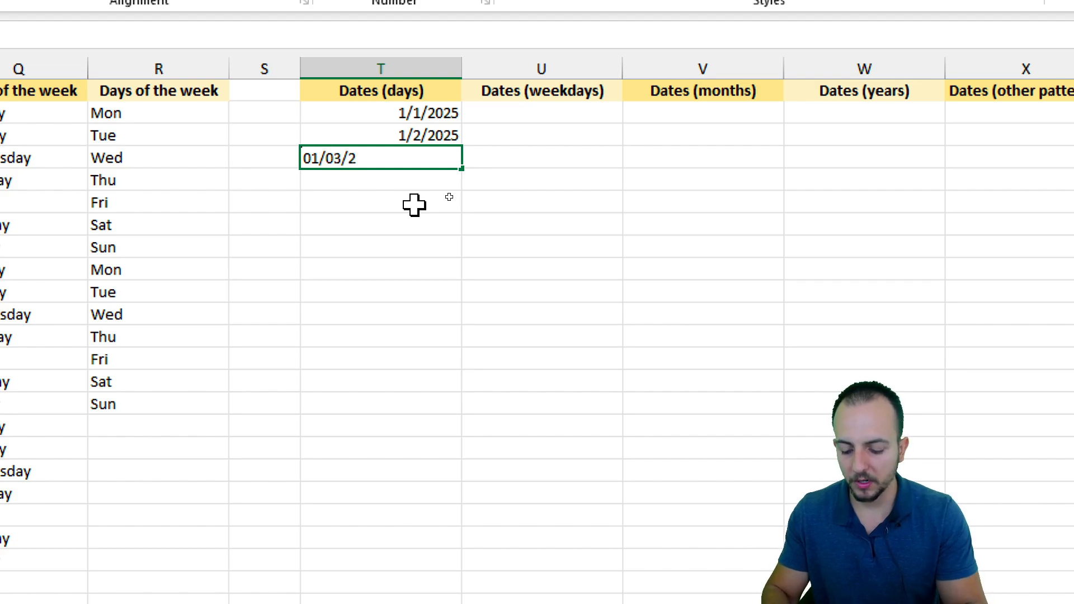
text(025)
key(Return)
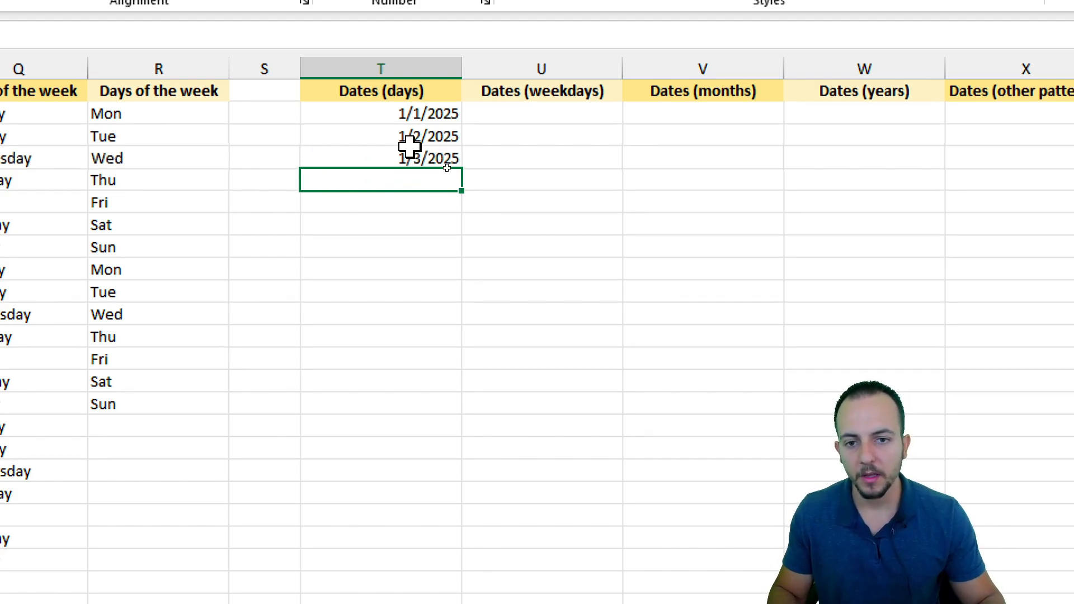
Clear the manually entered dates below T2 by emptying T3:T5.
drag(412, 115, 420, 249)
drag(418, 189, 472, 386)
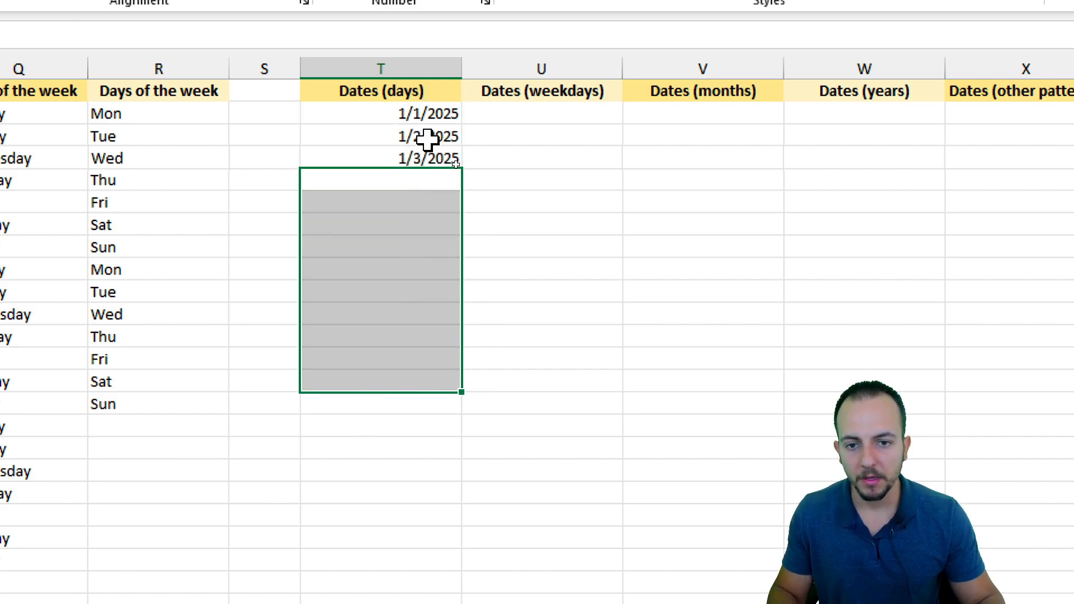
drag(422, 136, 400, 180)
key(Delete)
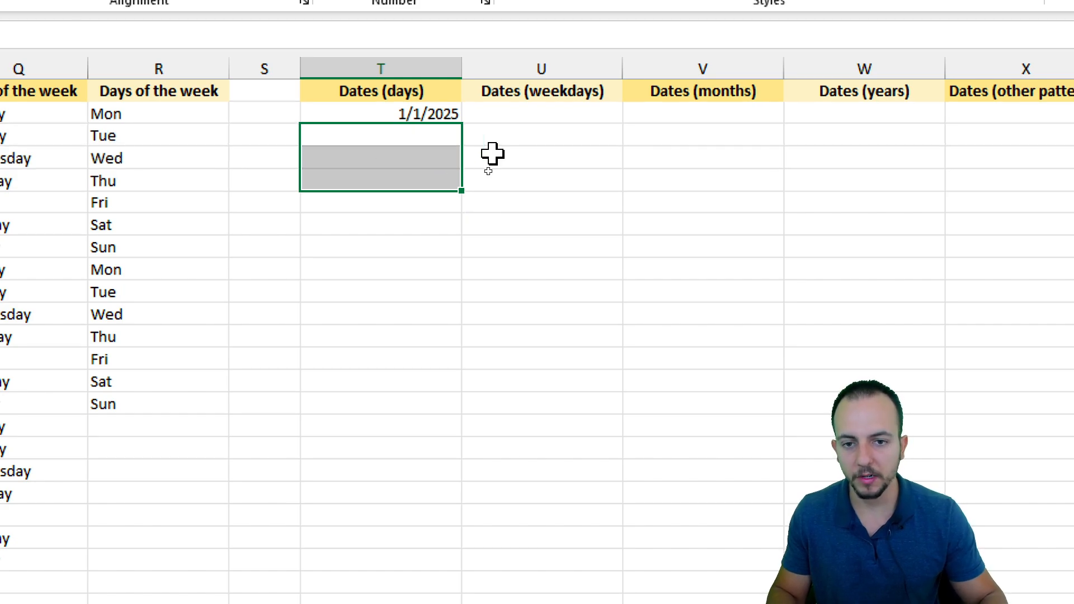
Autofill the date in T2 down to T16 with the Fill Days option.
click(391, 113)
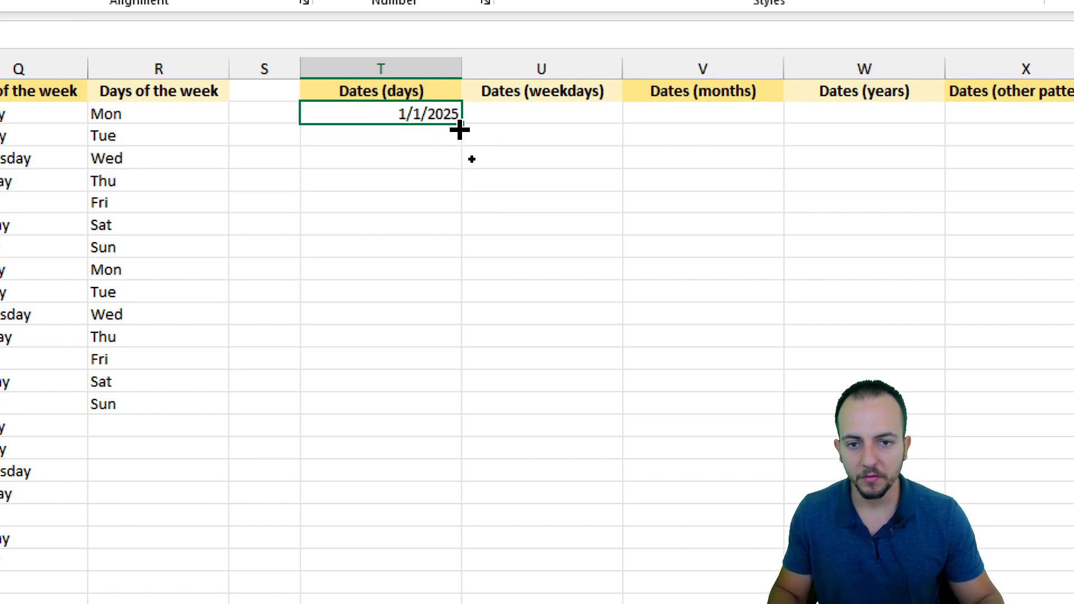
drag(459, 124, 461, 436)
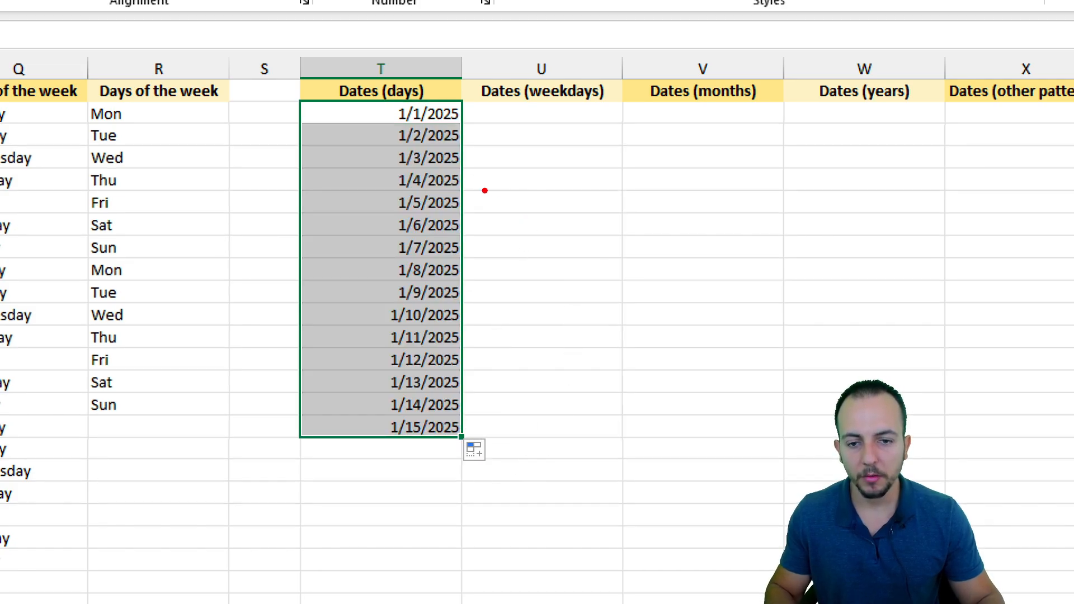
drag(485, 191, 562, 294)
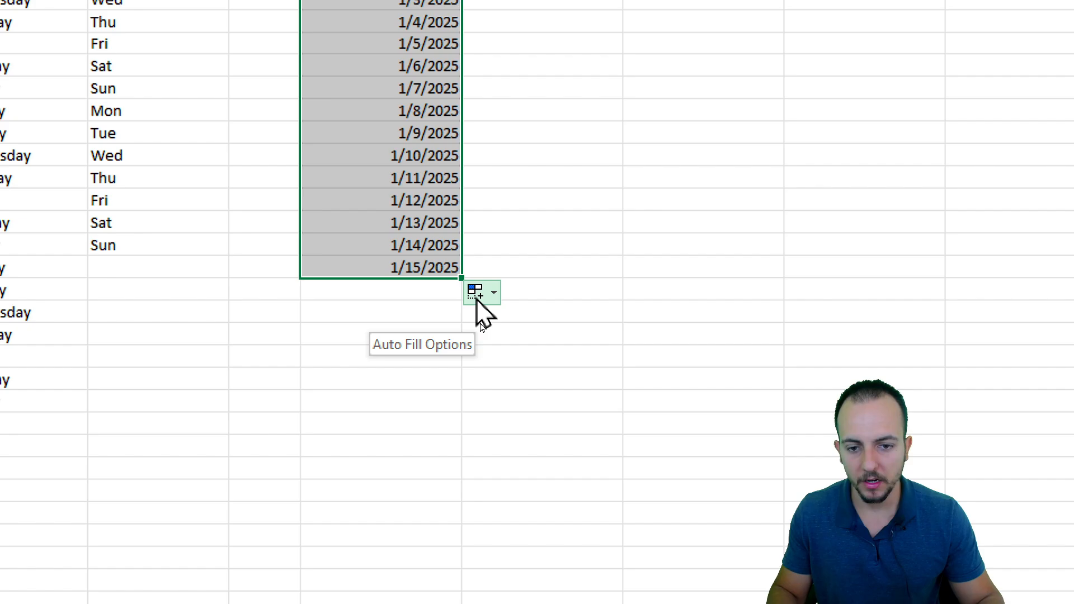
click(477, 300)
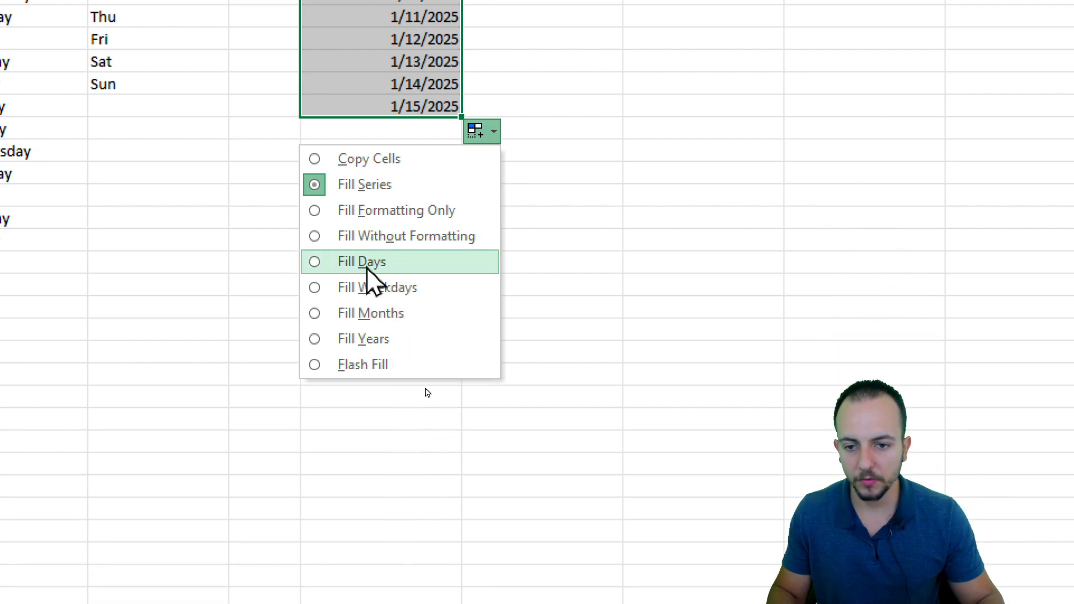
click(367, 263)
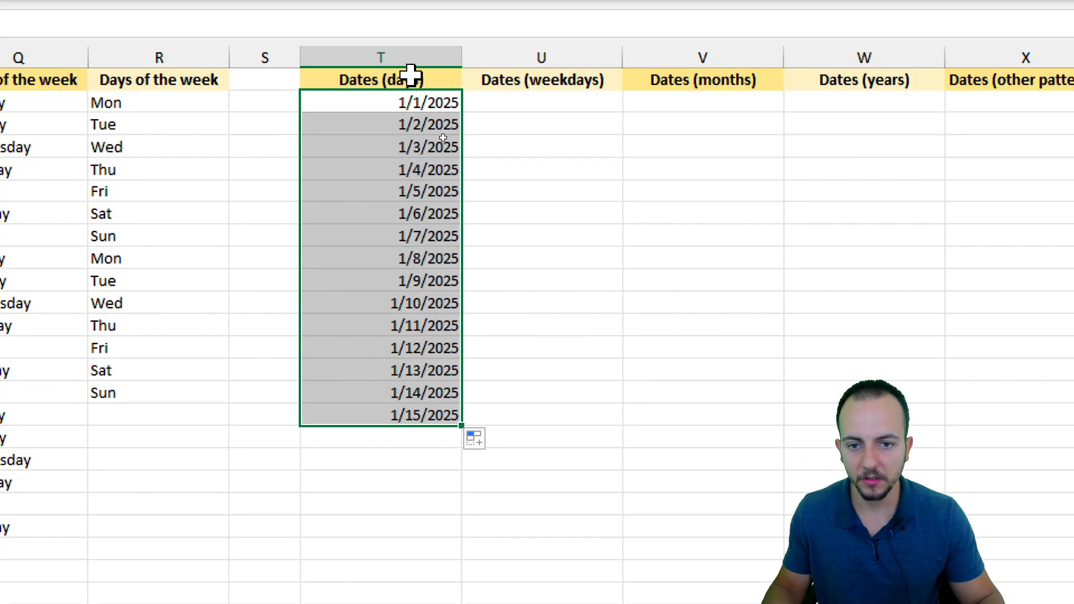
Try the Fill Weekdays, Fill Months and Fill Years options on the dates in T2:T16, returning to Fill Days.
click(475, 235)
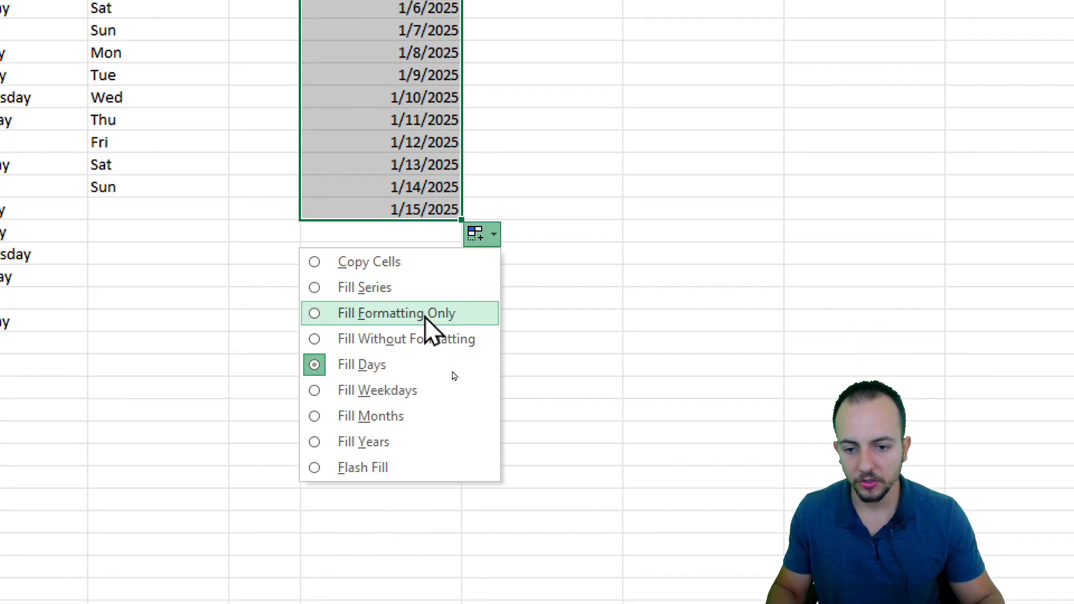
click(401, 391)
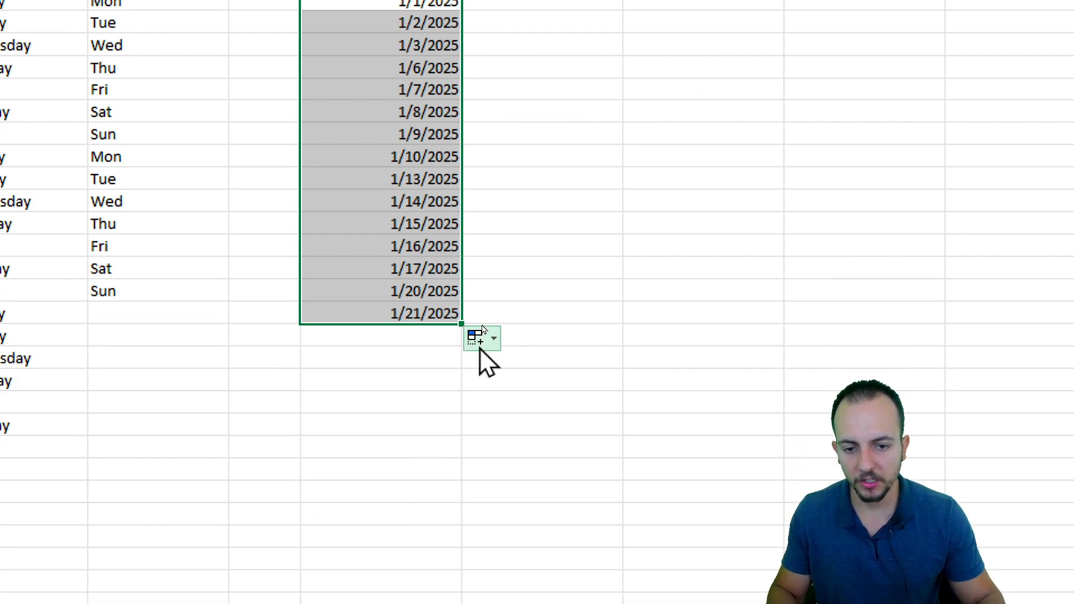
click(475, 461)
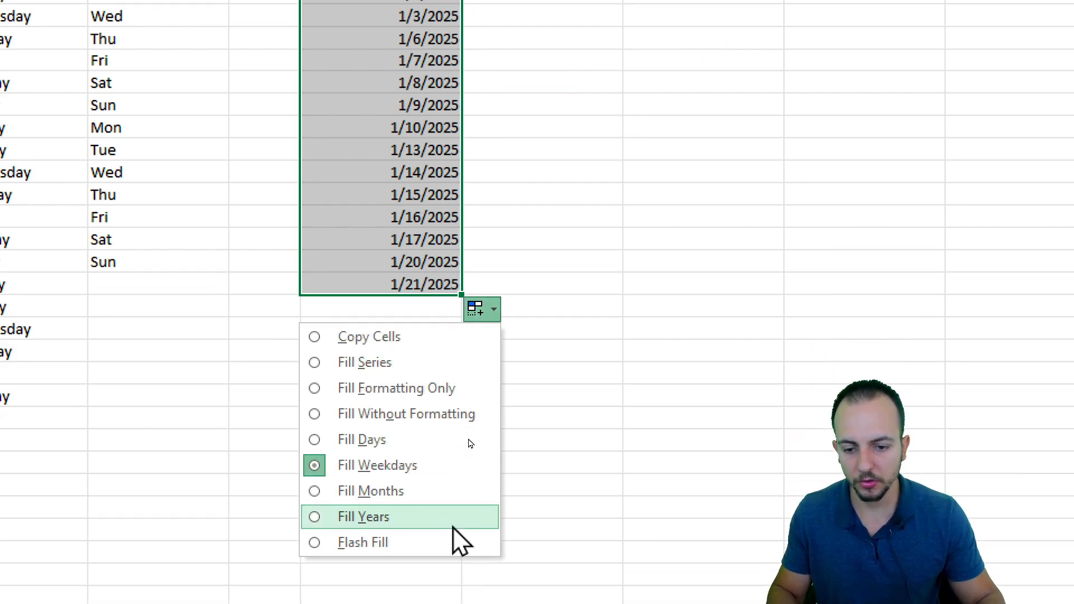
click(398, 492)
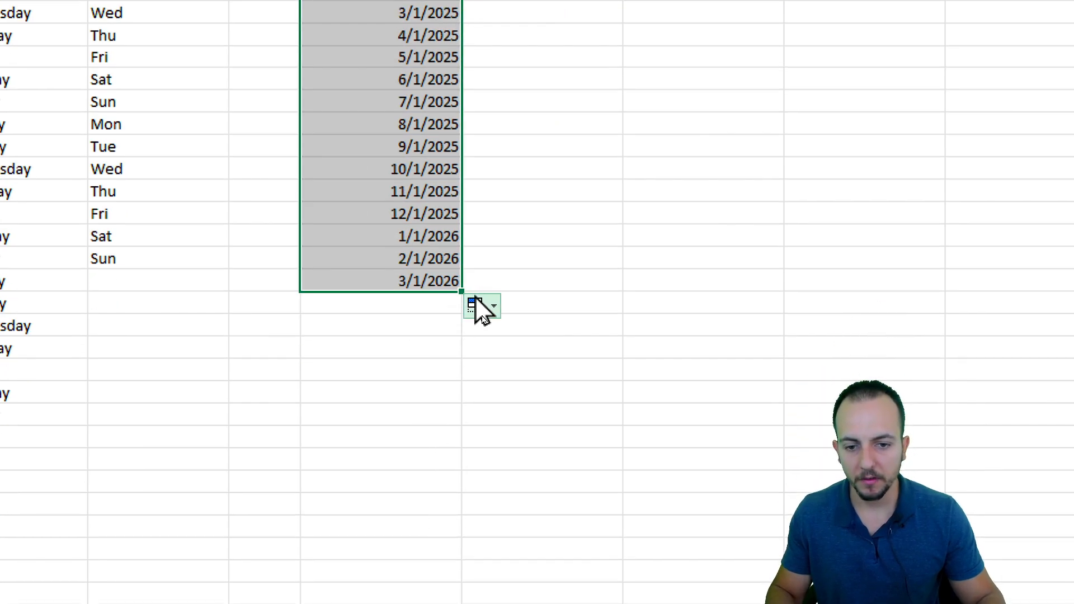
click(475, 448)
click(396, 393)
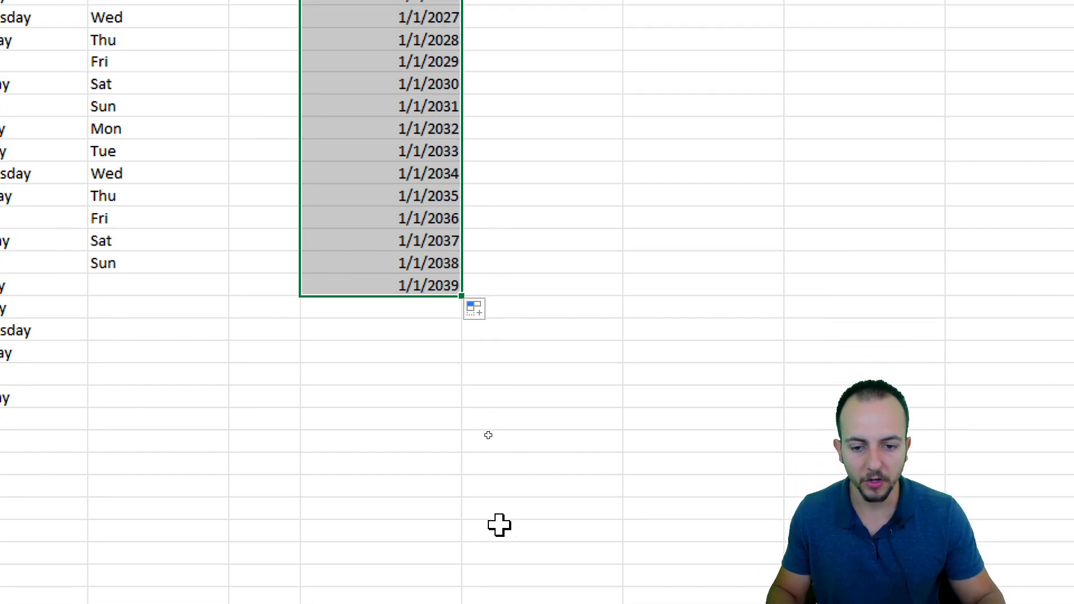
click(474, 309)
click(385, 437)
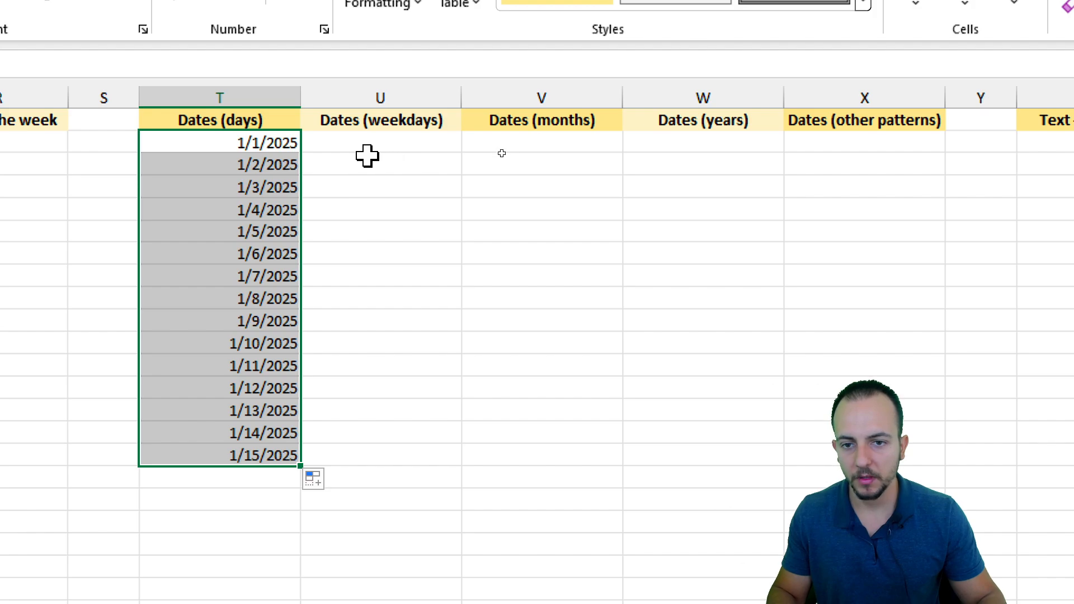
Enter the date 01/01/2025 in U2 of the Dates (weekdays) column.
click(368, 148)
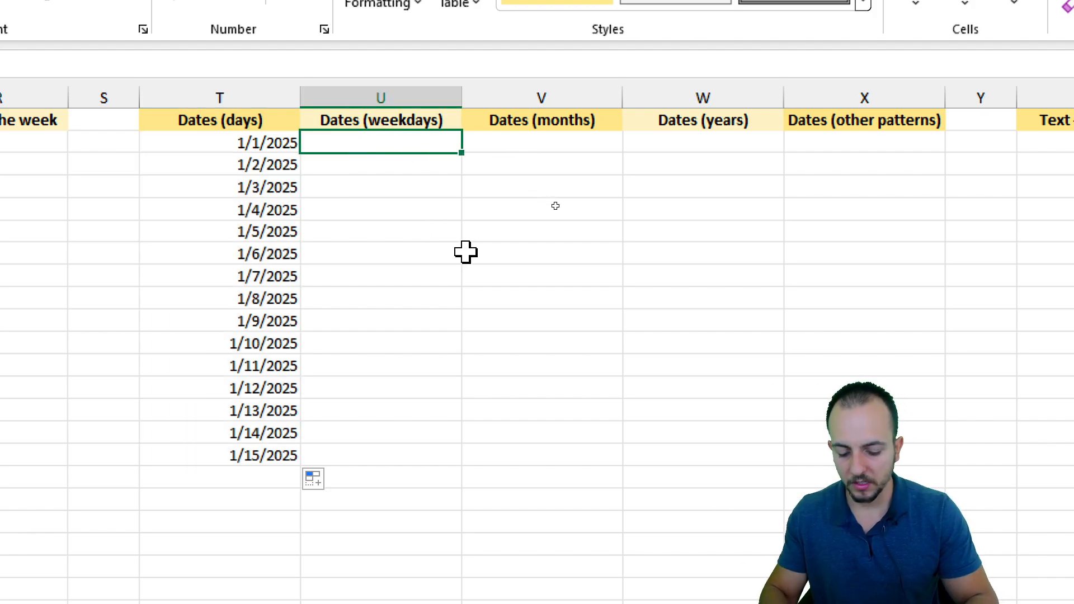
text(01/01)
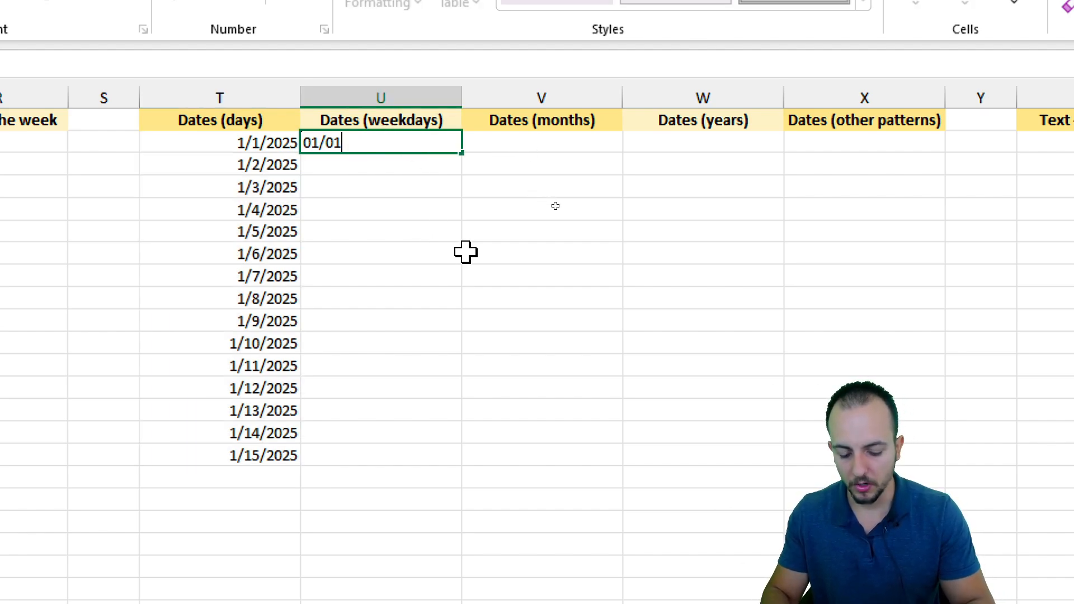
text(/2025)
key(Return)
Autofill the date in U2 down to U16 with the Fill Weekdays option.
click(429, 141)
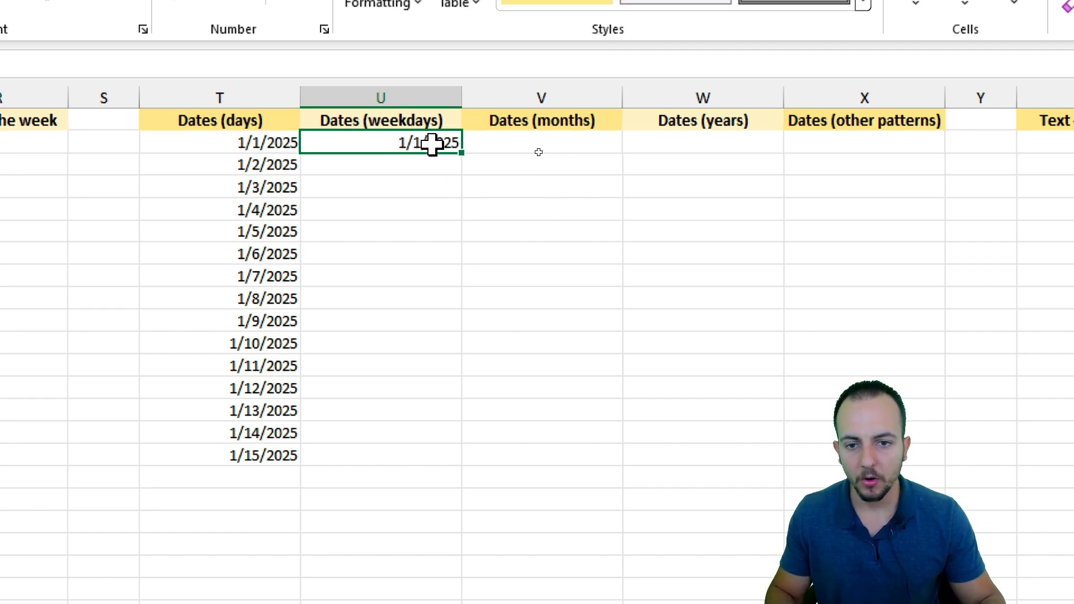
drag(462, 152, 404, 461)
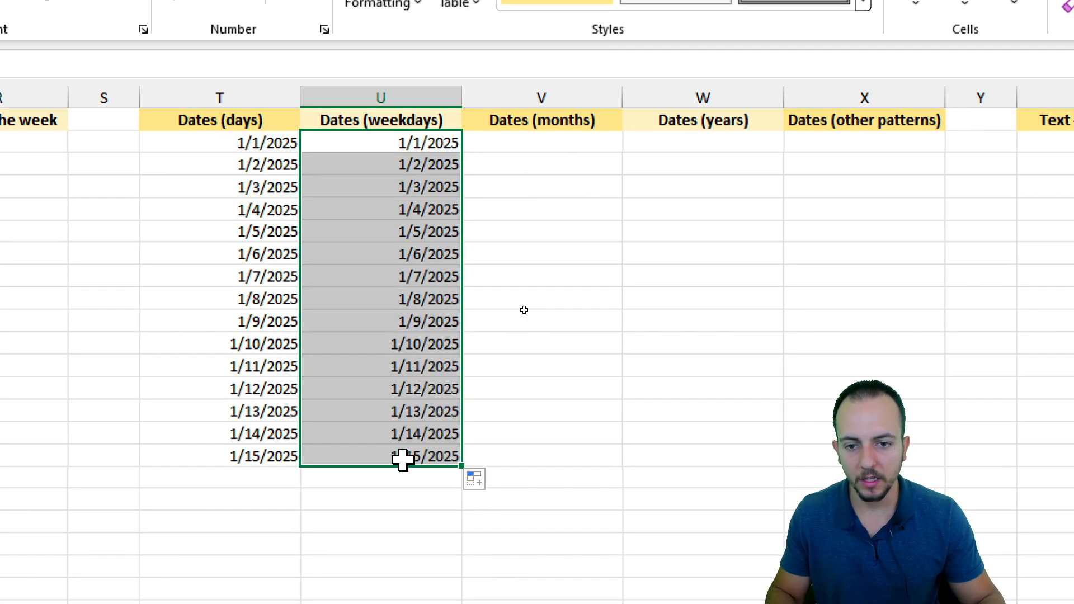
click(482, 480)
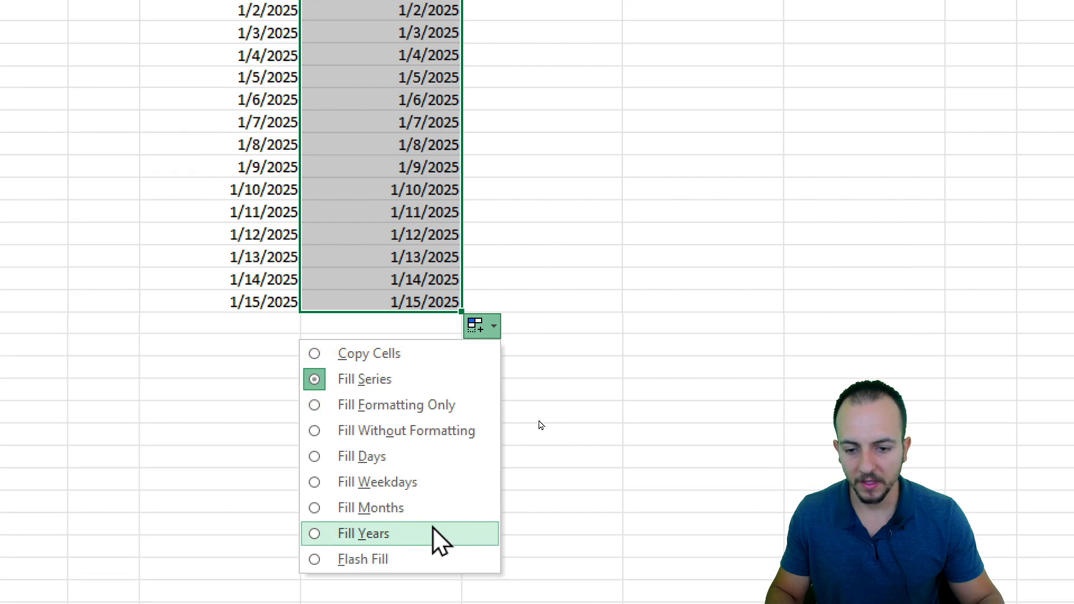
click(420, 479)
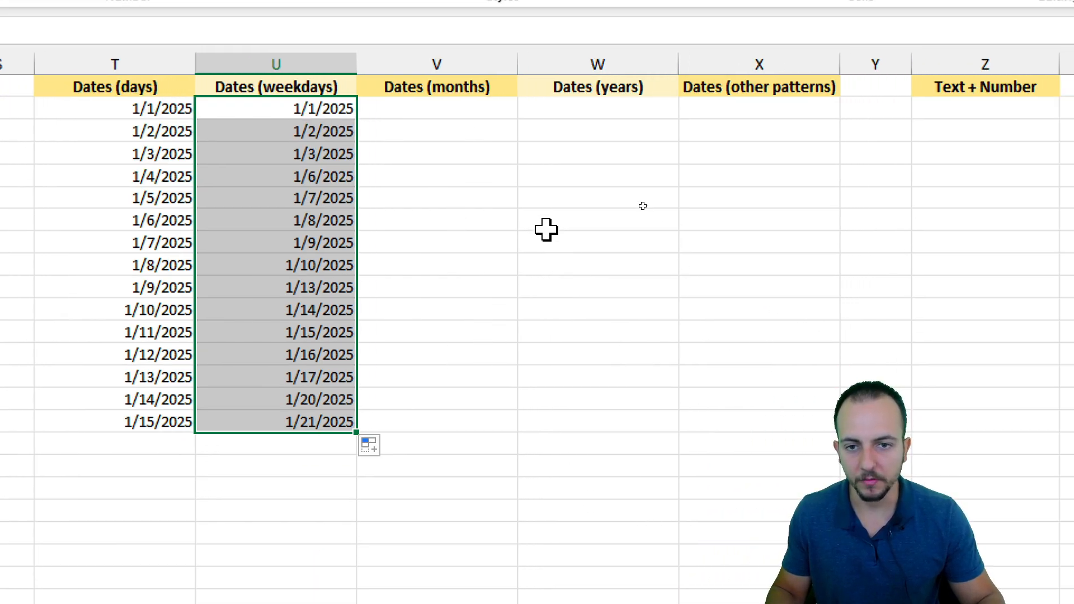
Enter the date 01/01/2025 in V2 of the Dates (months) column.
click(451, 106)
text(01/)
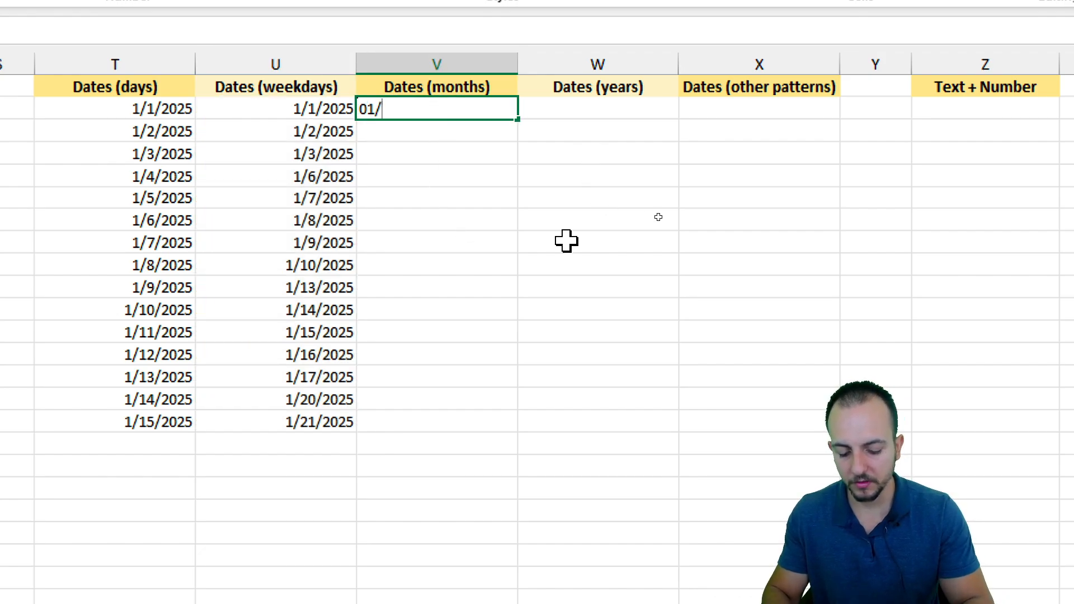
text(01;/2025)
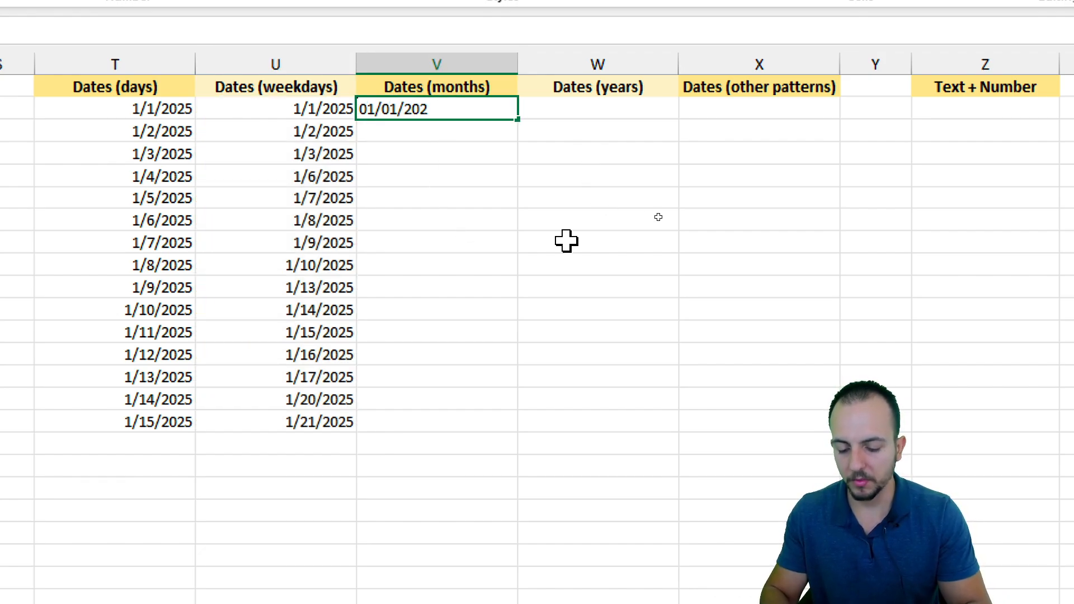
key(Return)
Autofill the date in V2 down to V16 with the Fill Months option.
click(503, 109)
drag(516, 119, 492, 450)
click(534, 447)
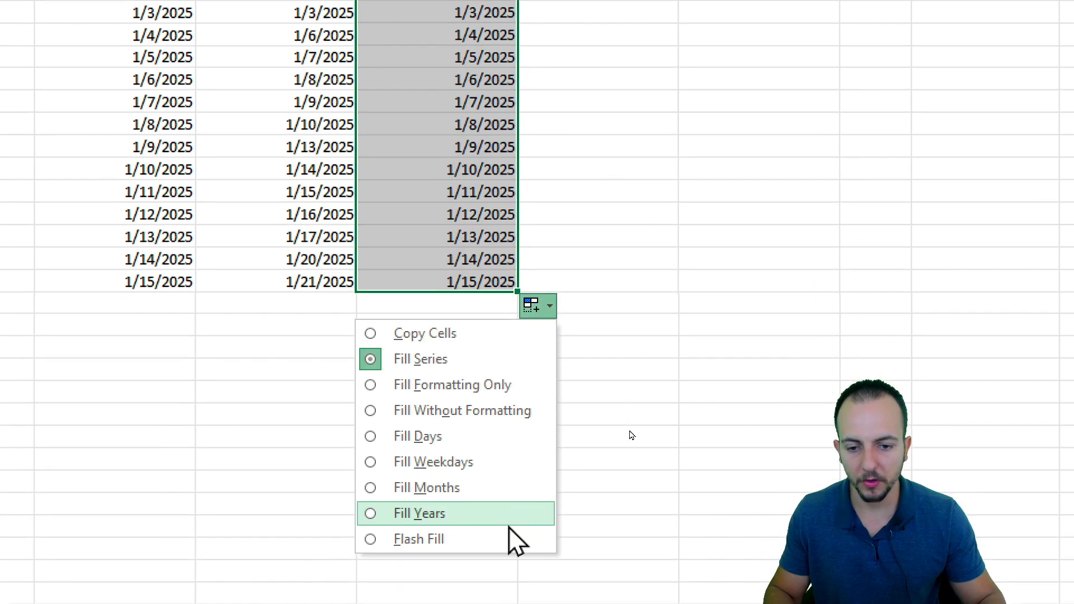
click(485, 485)
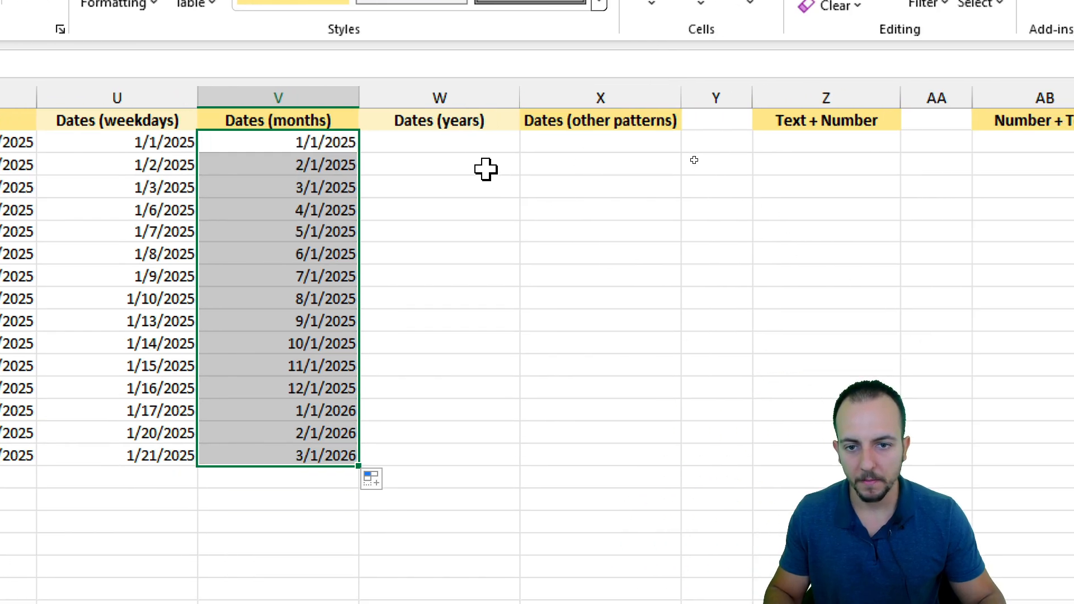
Enter the date 01/01/2025 in W2 of the Dates (years) column.
click(630, 195)
text(01/01/2025)
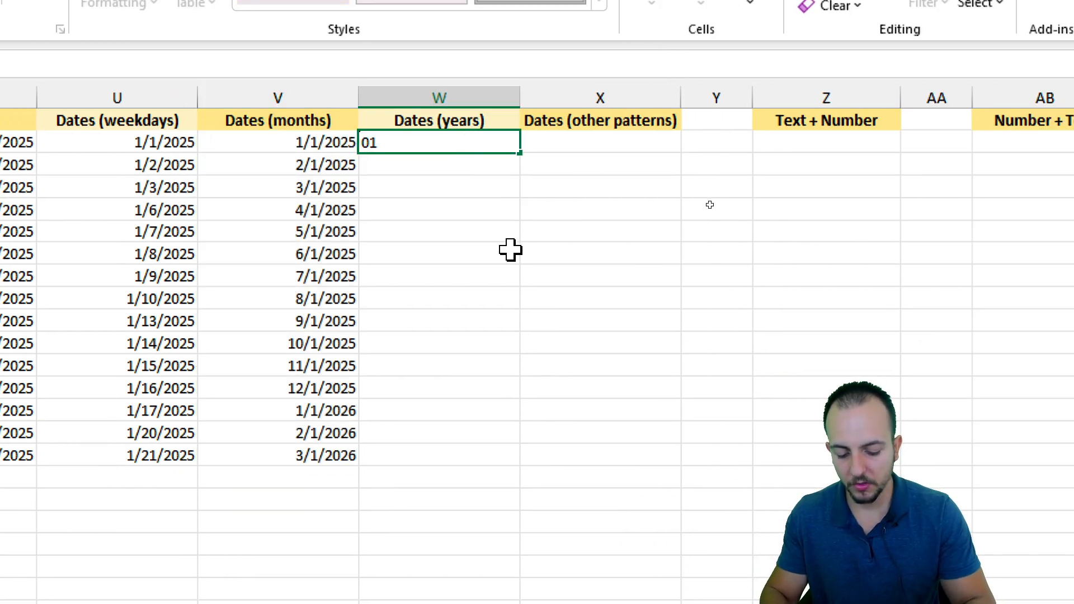
key(Return)
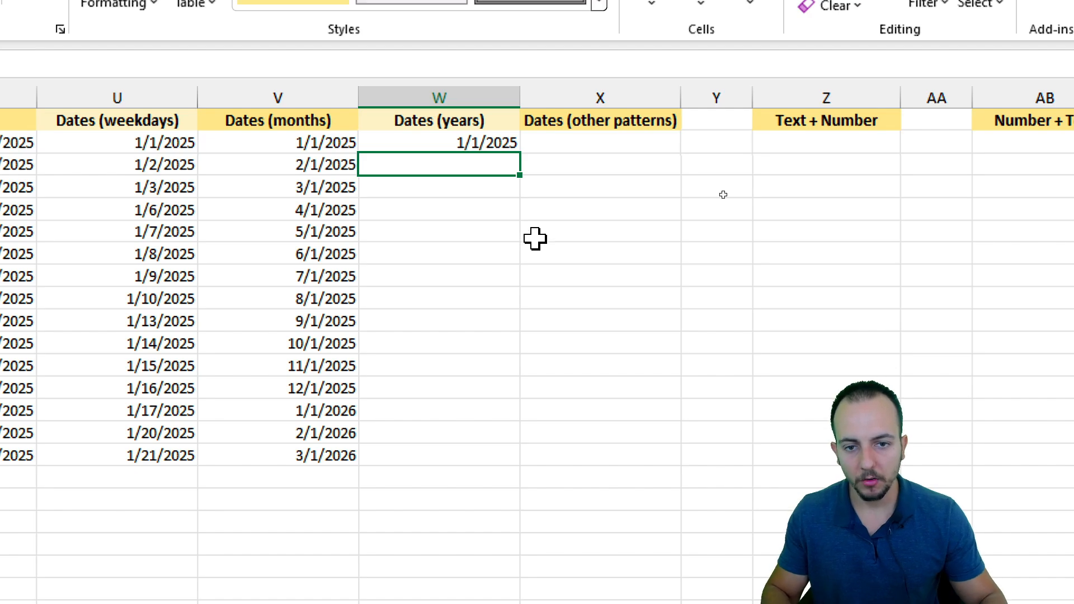
Autofill the date in W2 down to W16 with the Fill Years option.
click(487, 143)
drag(521, 157, 503, 458)
click(534, 479)
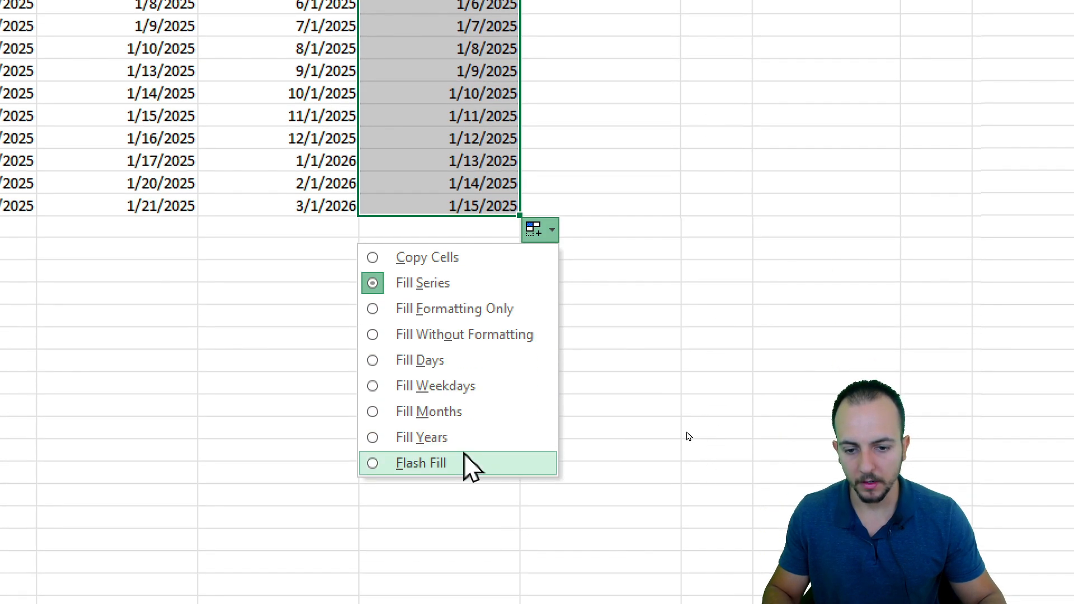
click(470, 437)
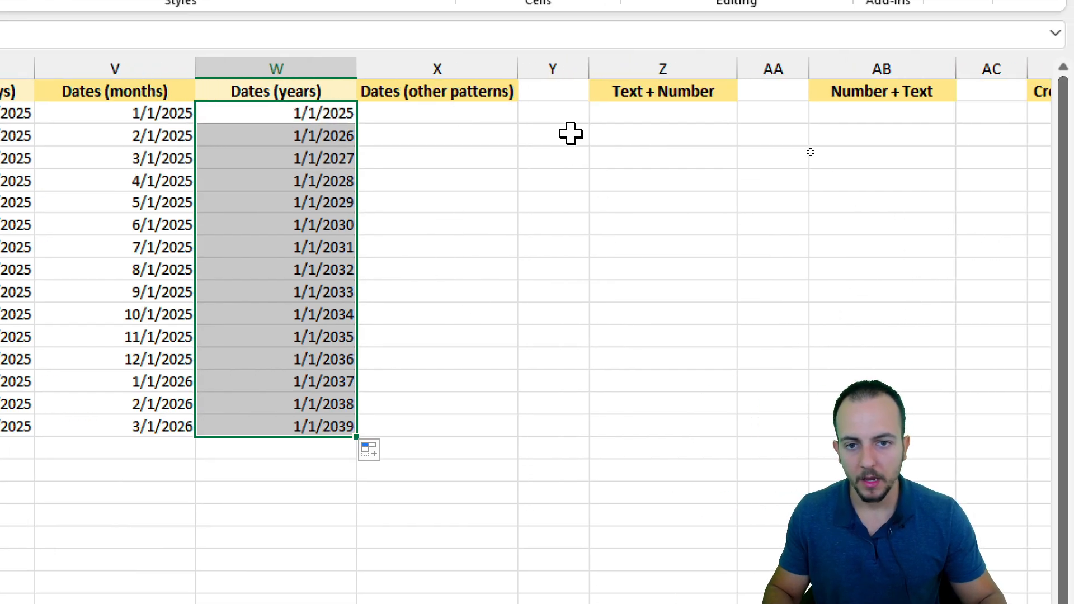
click(615, 93)
drag(620, 103, 571, 137)
key(ctrl+z)
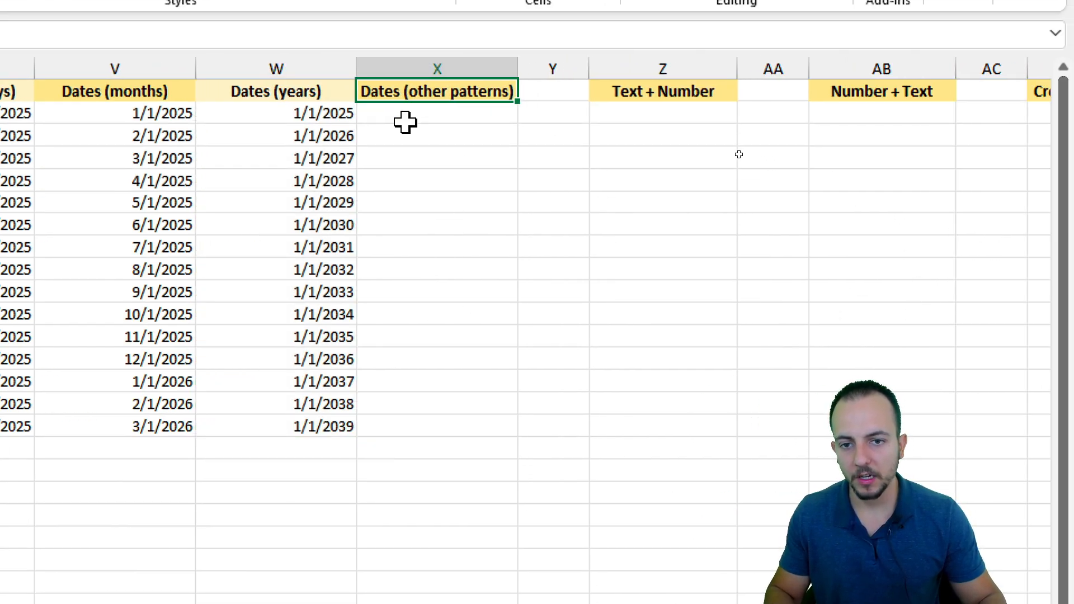
drag(439, 115, 436, 305)
Enter the date 01/01/2025 in X2 of the Dates (other patterns) column.
click(455, 115)
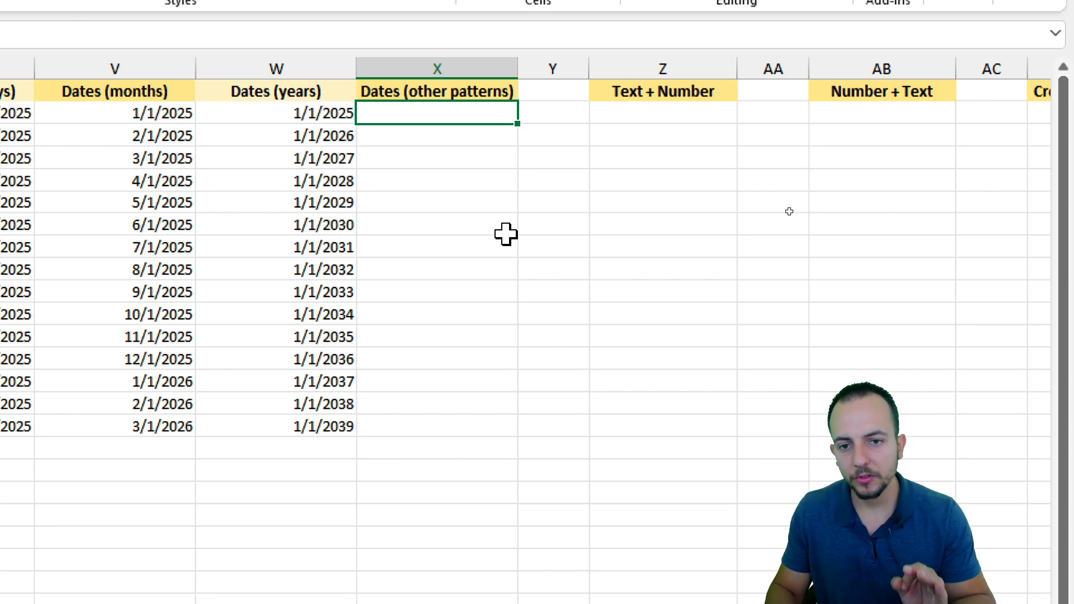
text(01/01)
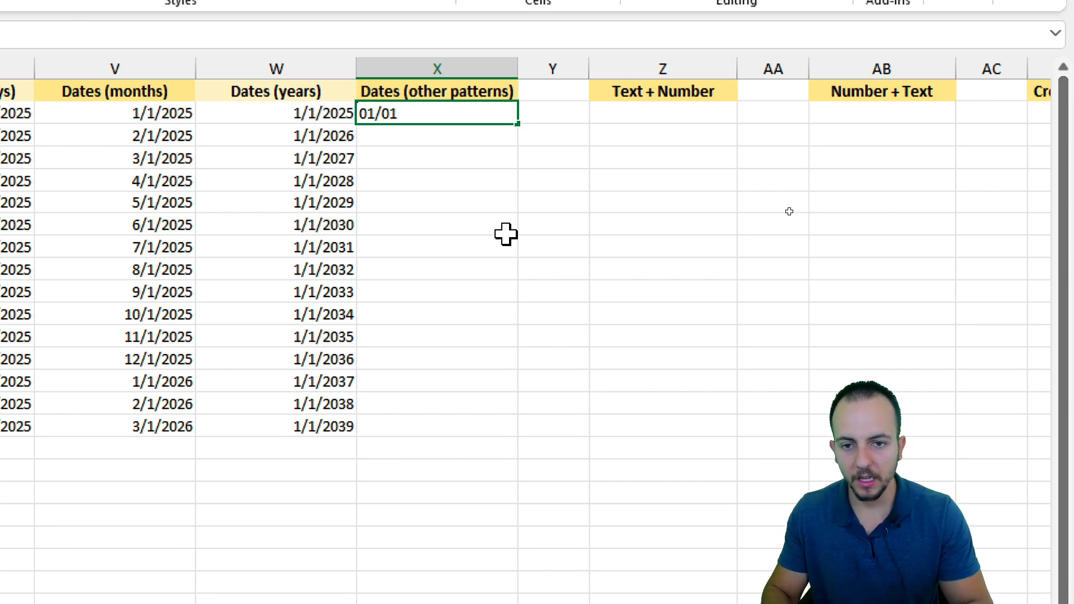
text(/2025)
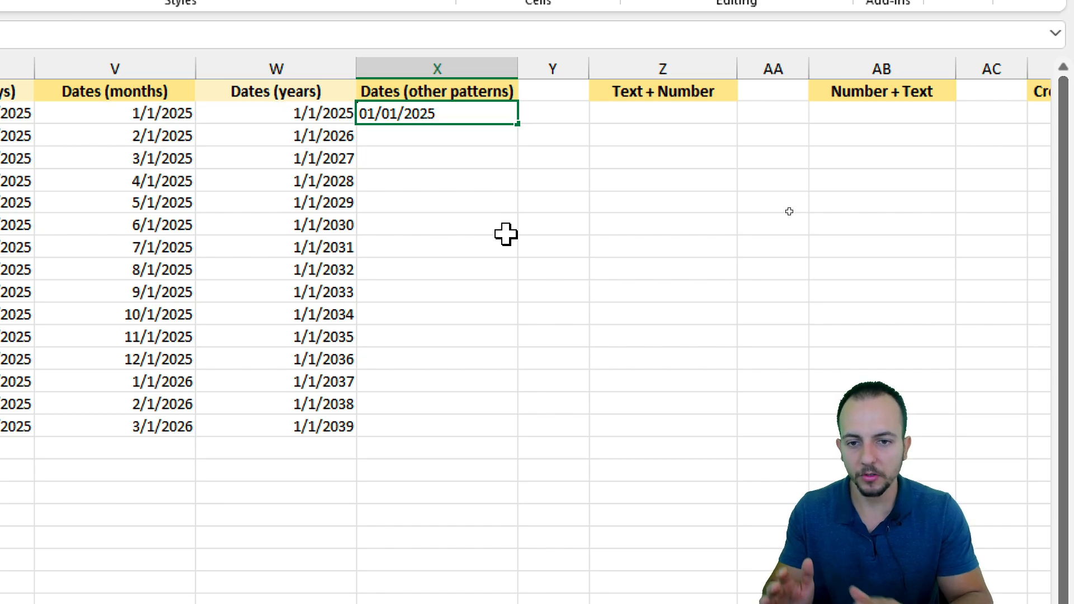
key(Return)
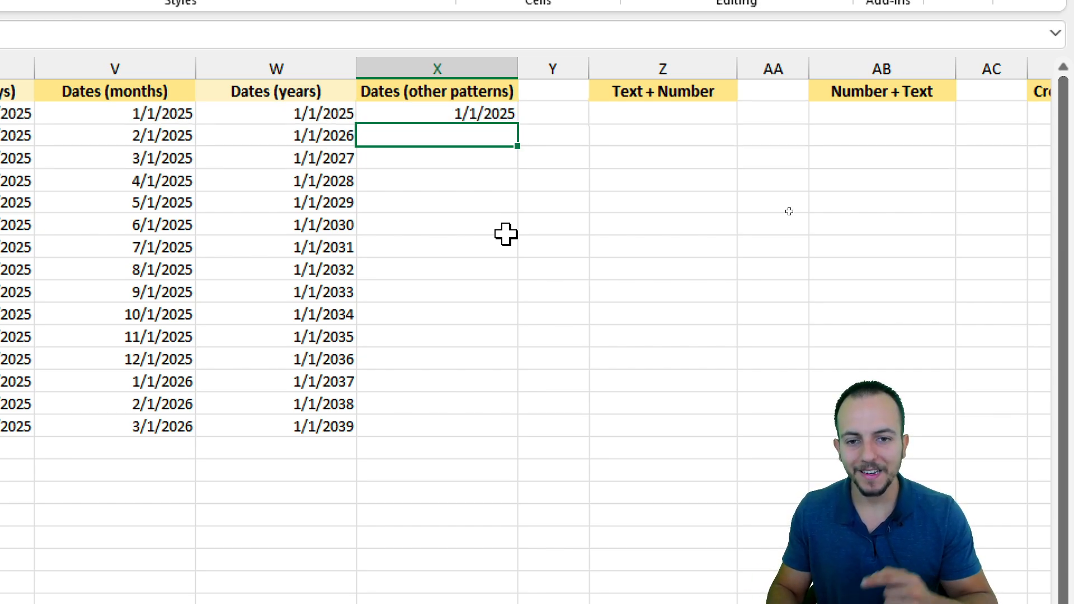
Enter the date 01/31/2025 in X3 of the Dates (other patterns) column.
text(01)
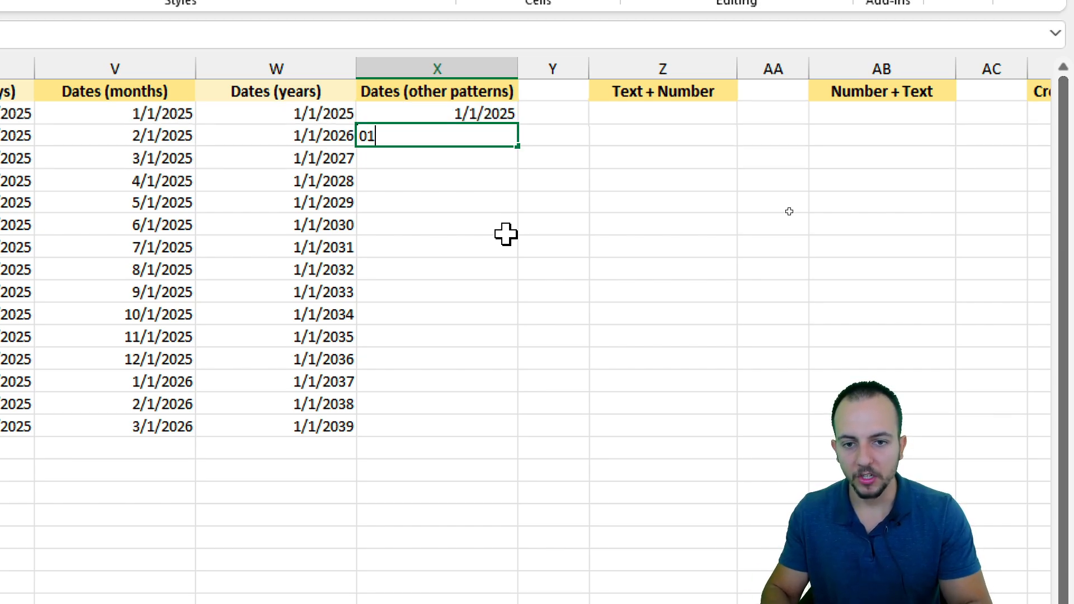
text(/31)
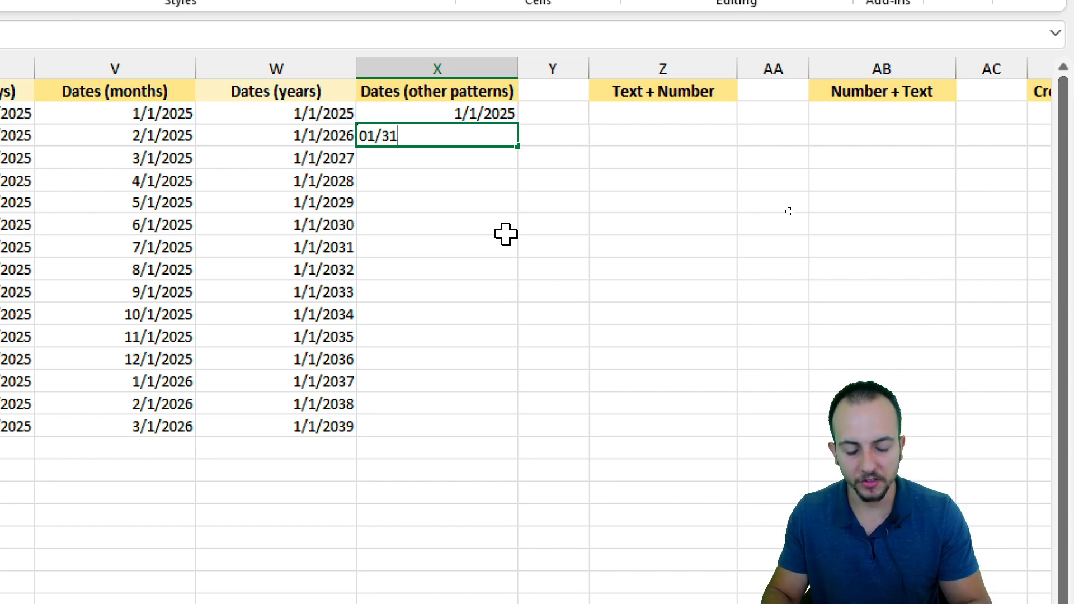
text(/2025)
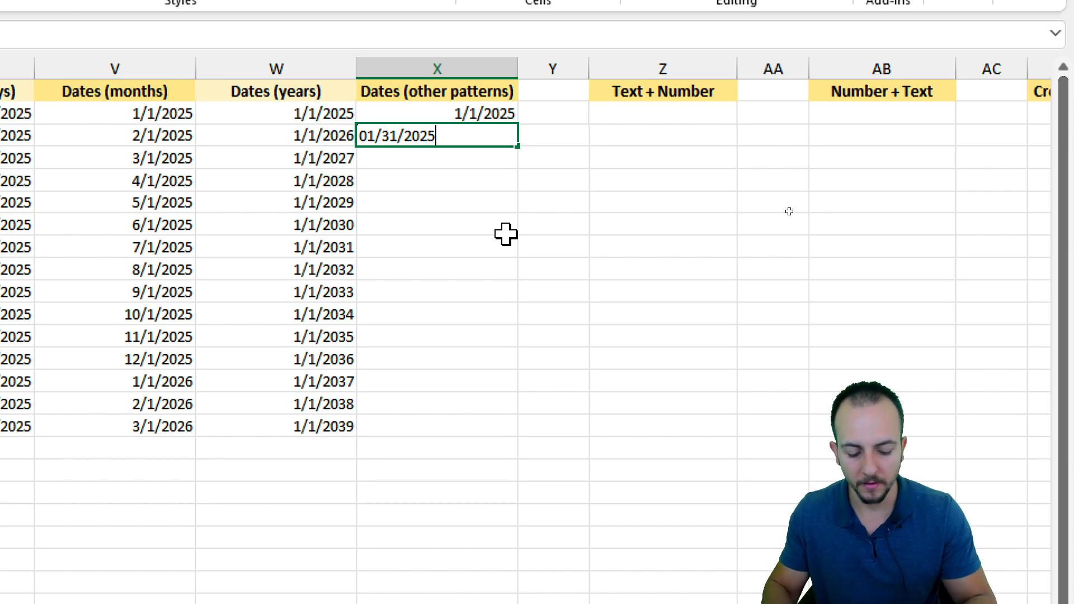
key(Return)
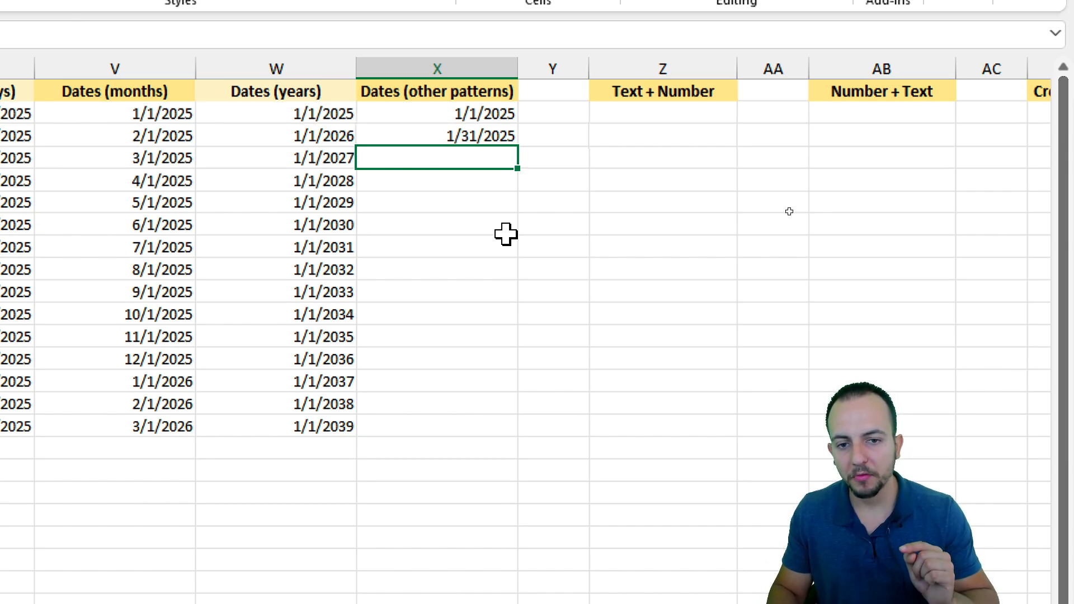
text(0)
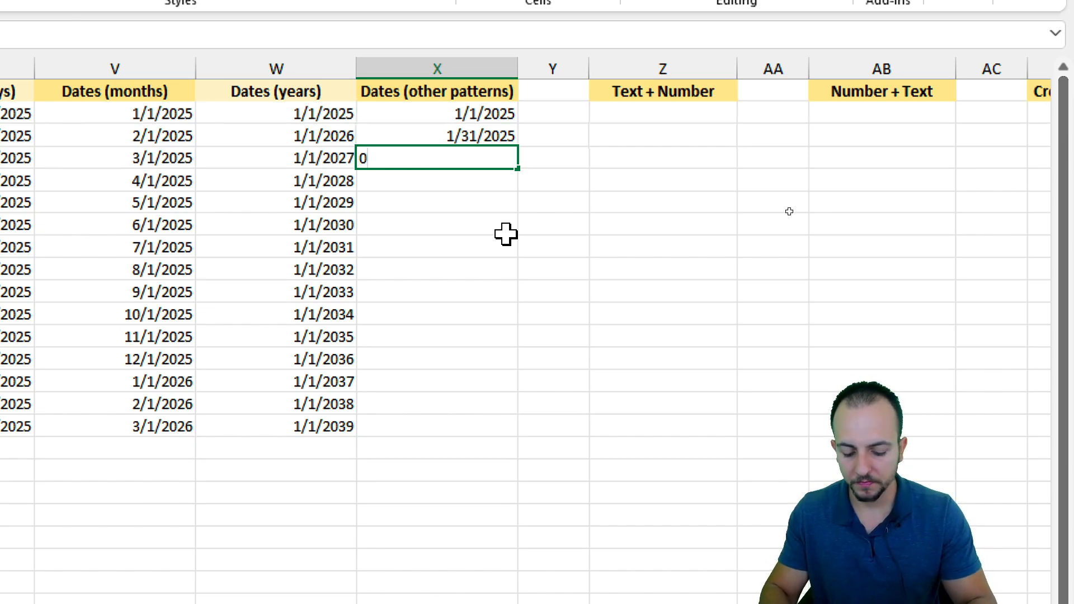
text(2/01/2)
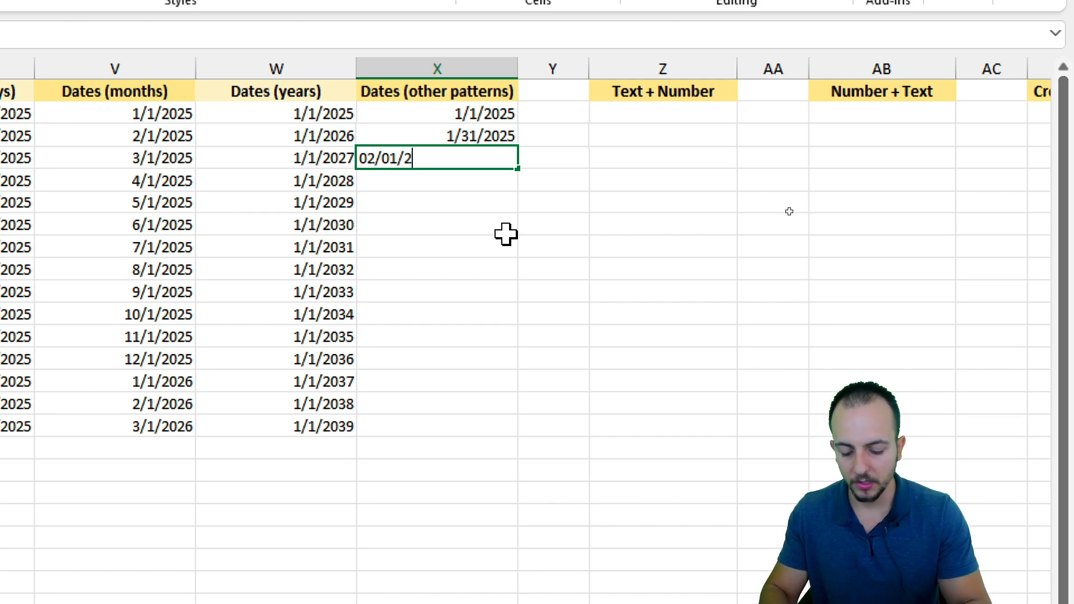
text(025)
key(Return)
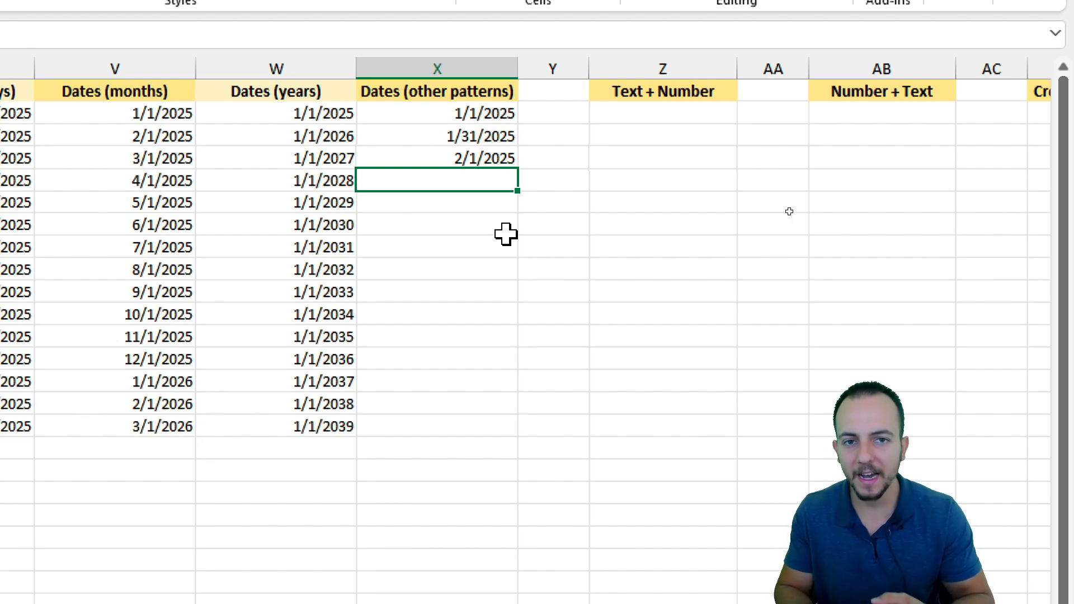
key(ctrl+z)
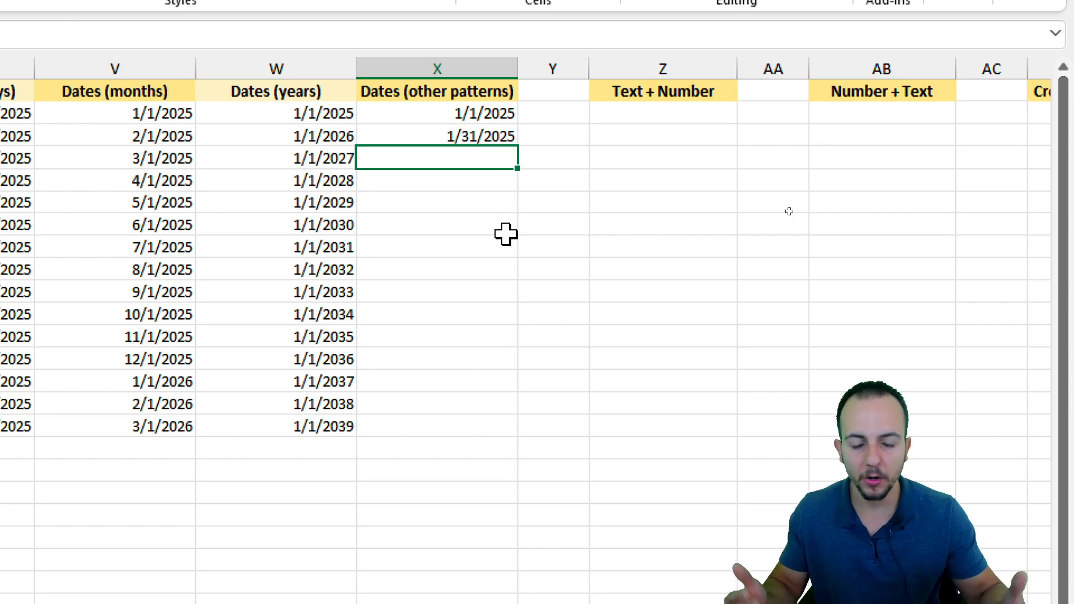
drag(485, 159, 489, 424)
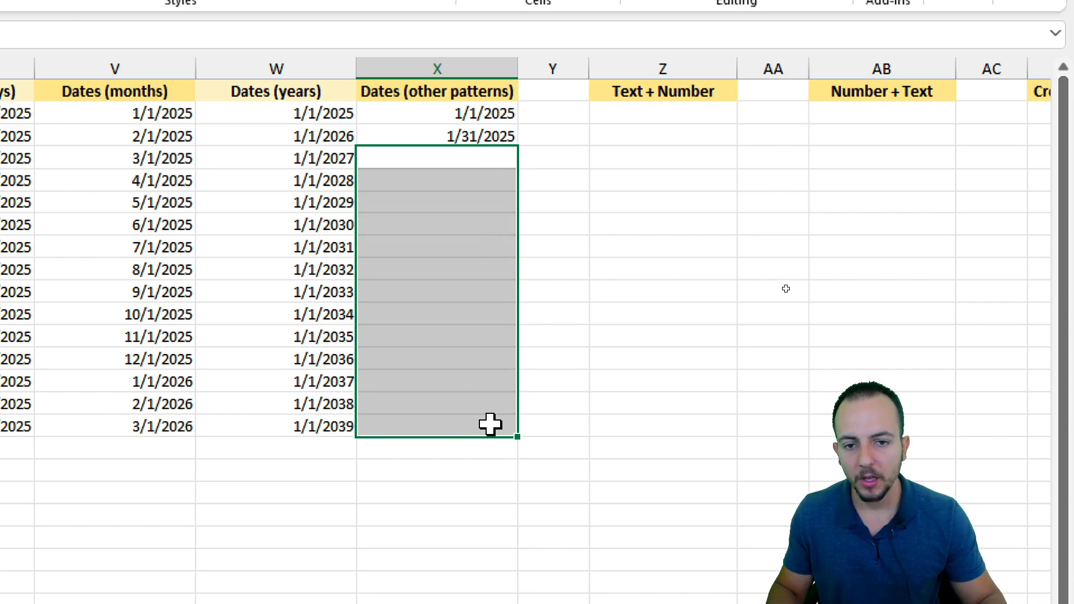
click(484, 174)
click(464, 154)
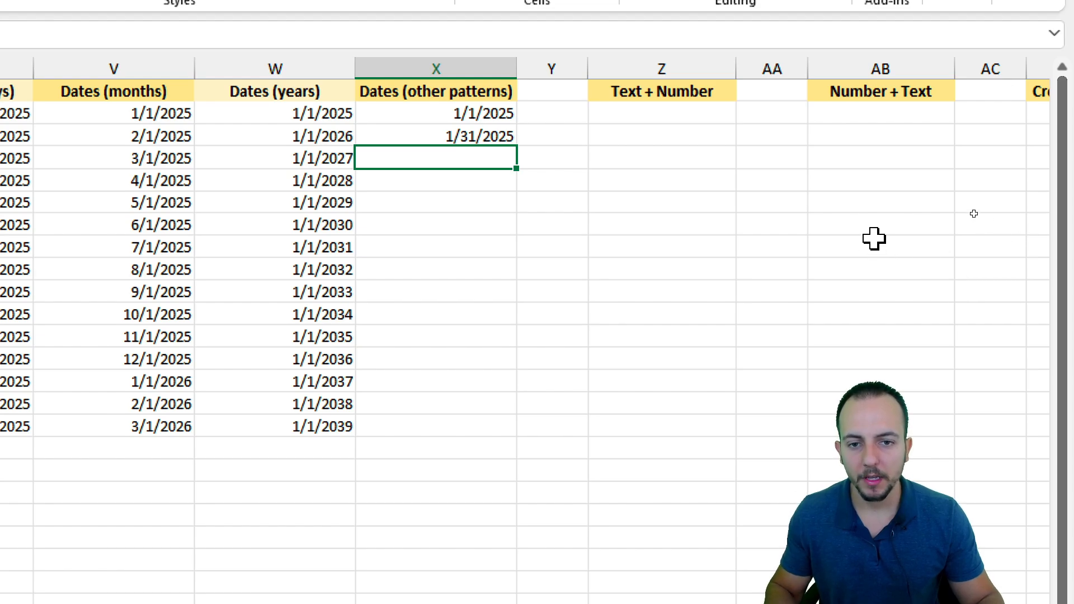
Autofill the two dates in X2:X3 down to X26 with the Fill Months option.
mouse_move(501, 112)
mouse_down()
mouse_move(493, 129)
mouse_move(566, 125)
mouse_move(594, 144)
mouse_up()
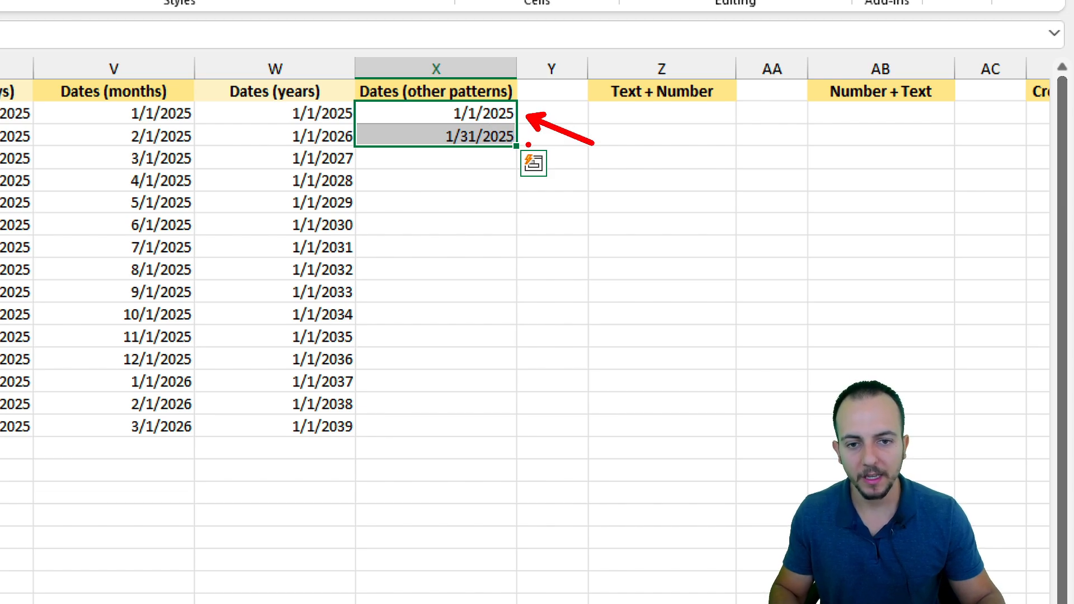
drag(528, 146, 566, 204)
key(Escape)
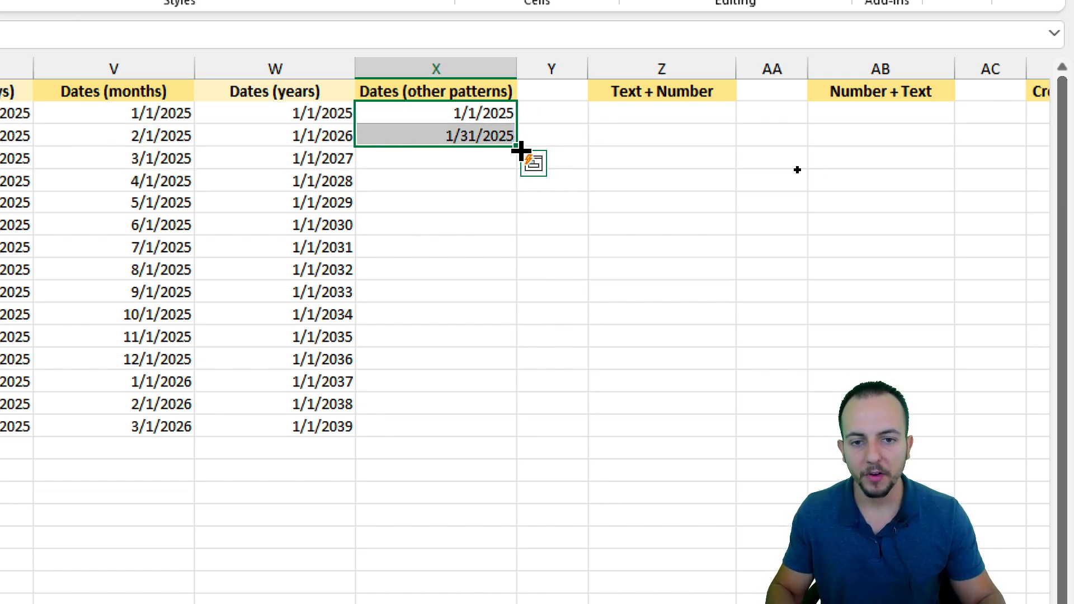
drag(520, 149, 505, 603)
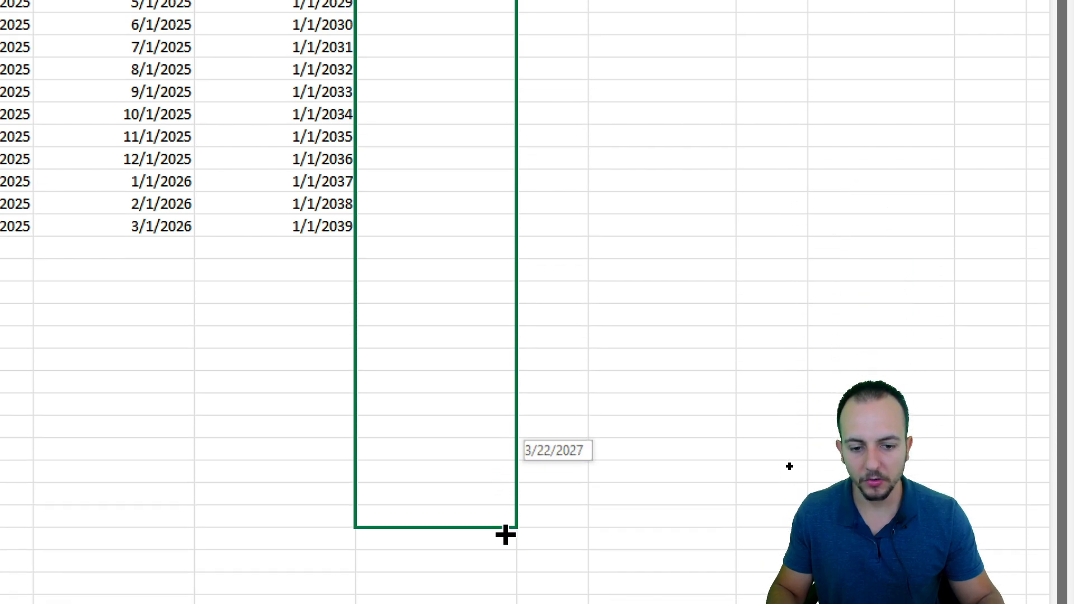
drag(505, 535, 503, 466)
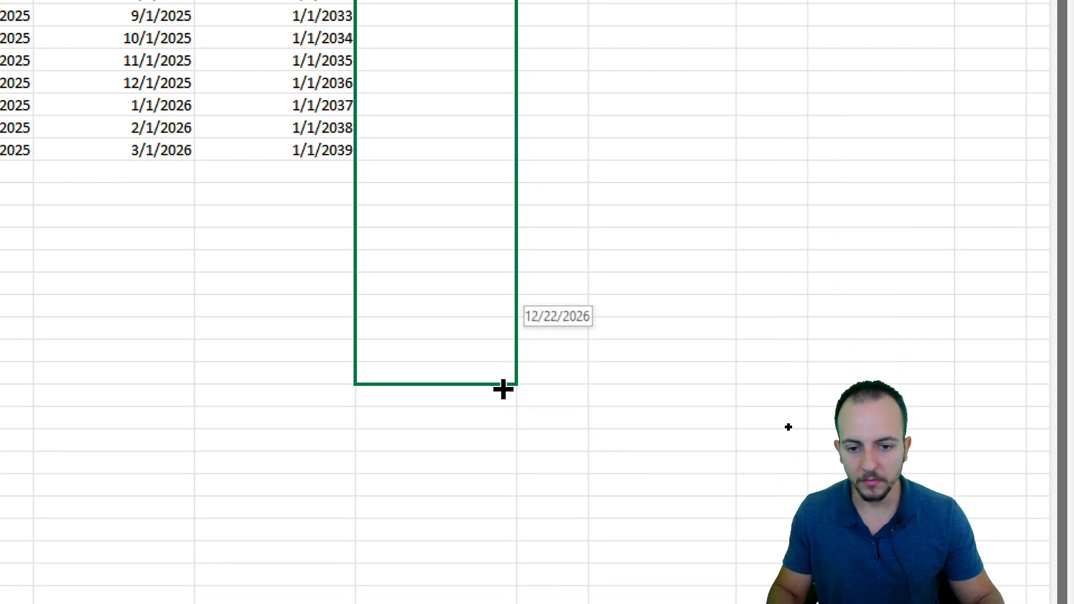
drag(503, 388, 503, 386)
click(546, 398)
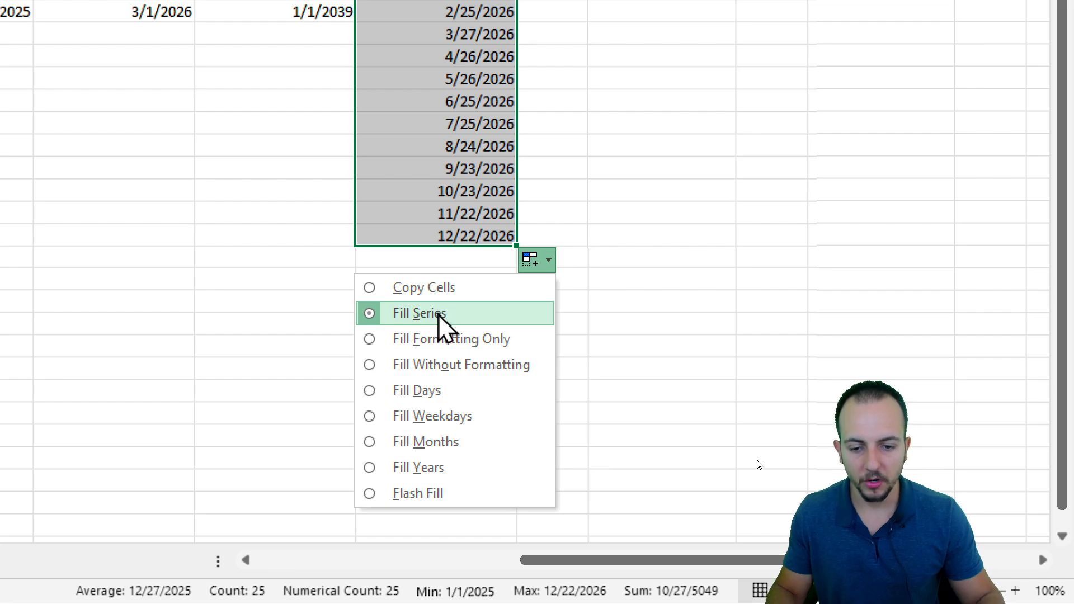
click(460, 442)
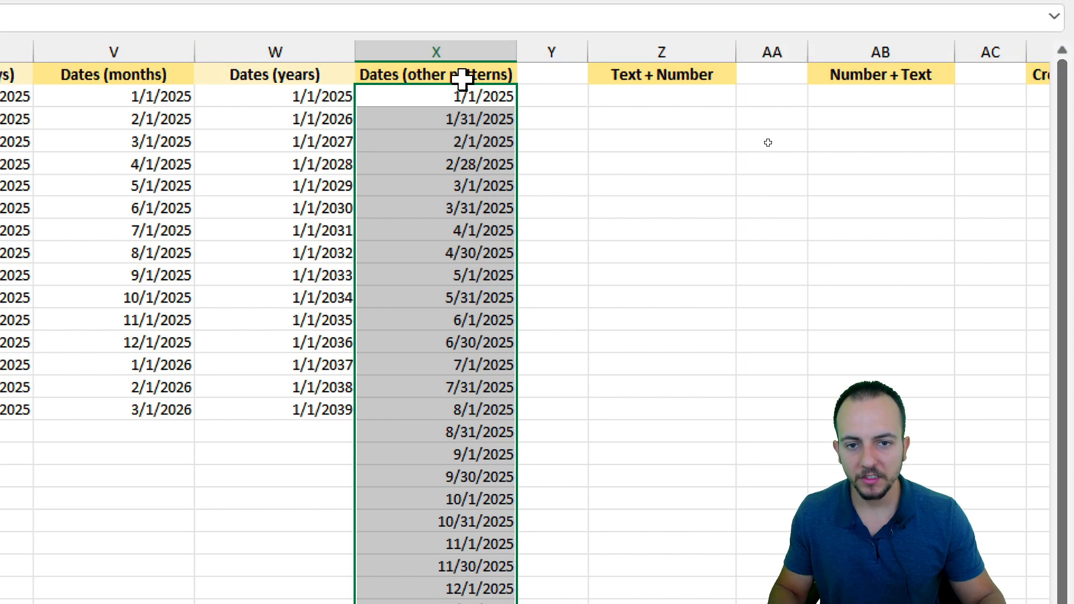
click(490, 96)
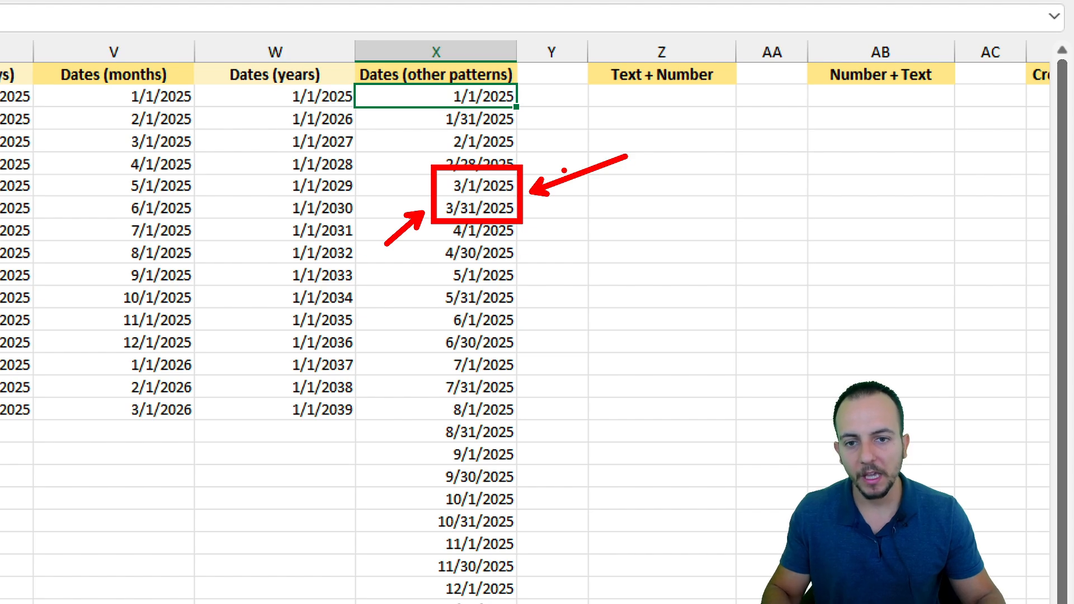
drag(442, 95, 444, 320)
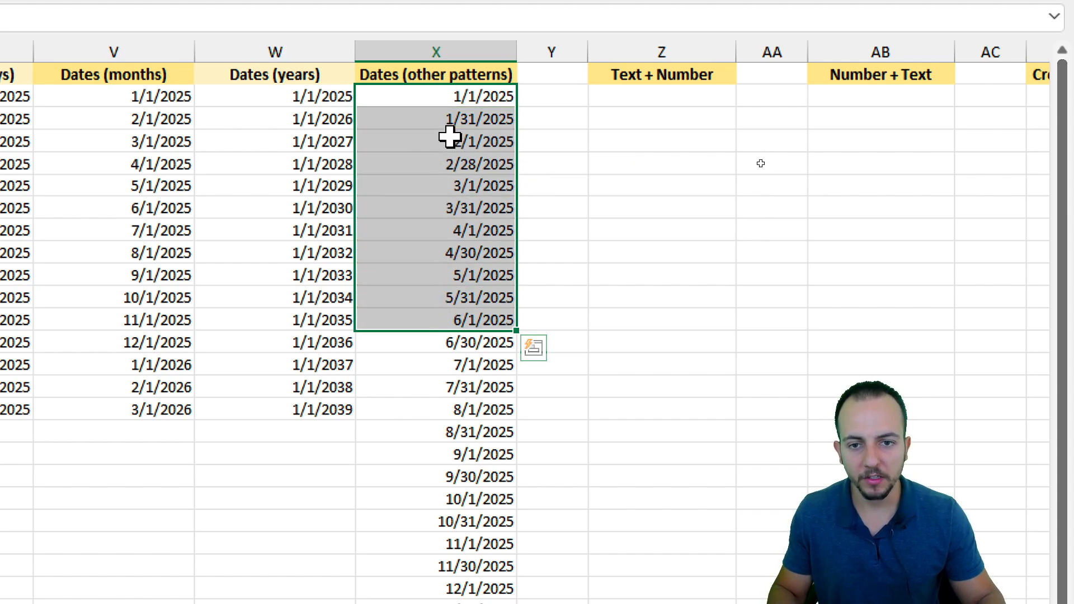
click(441, 92)
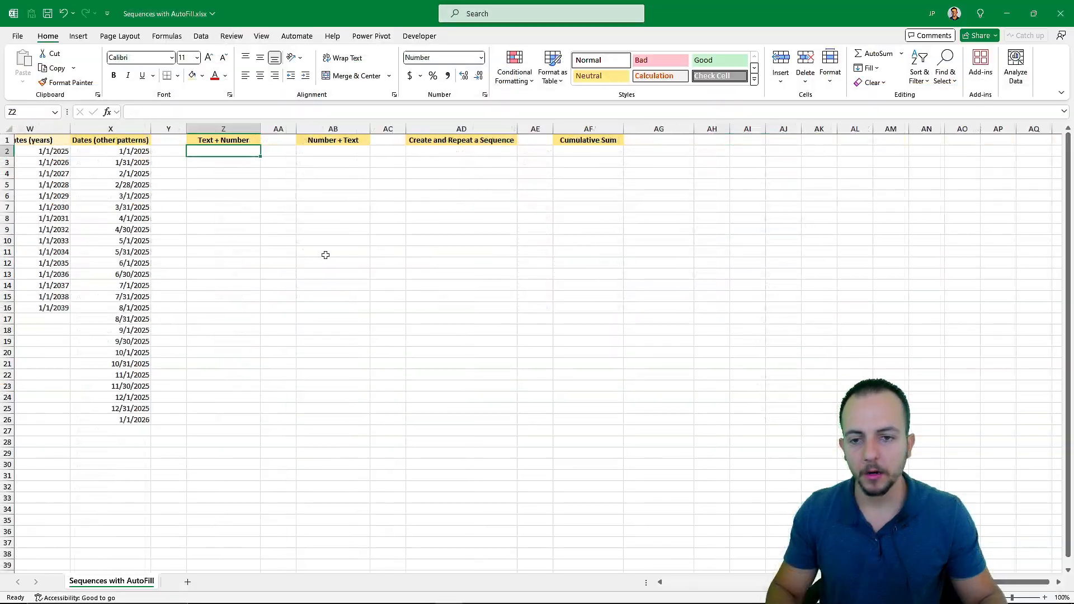
Enter 1000 in Z2 and 1500 in Z3 of the Text + Number column.
click(596, 96)
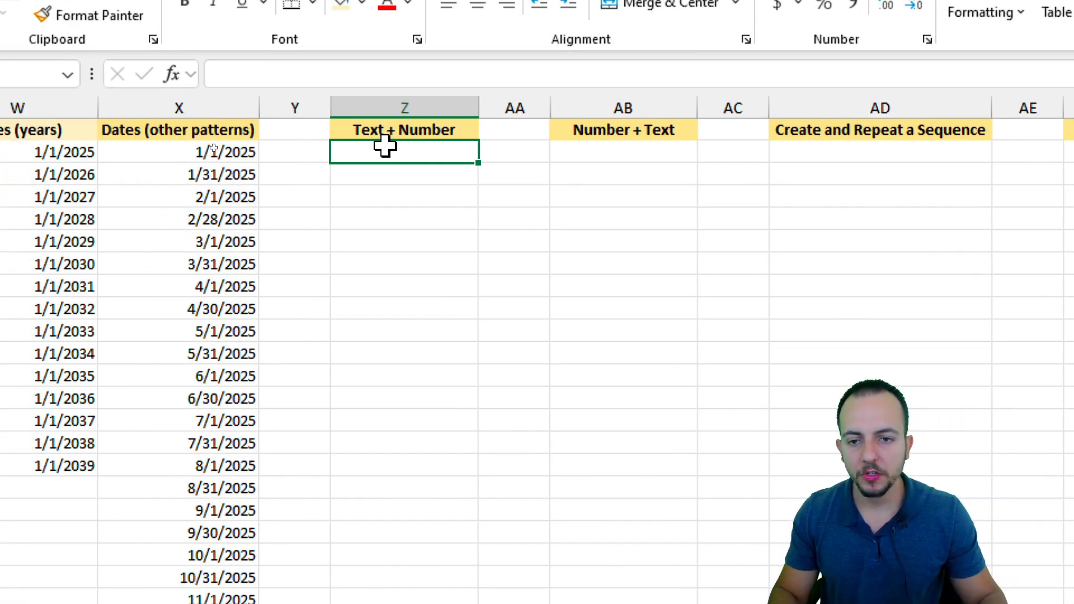
drag(385, 146, 376, 290)
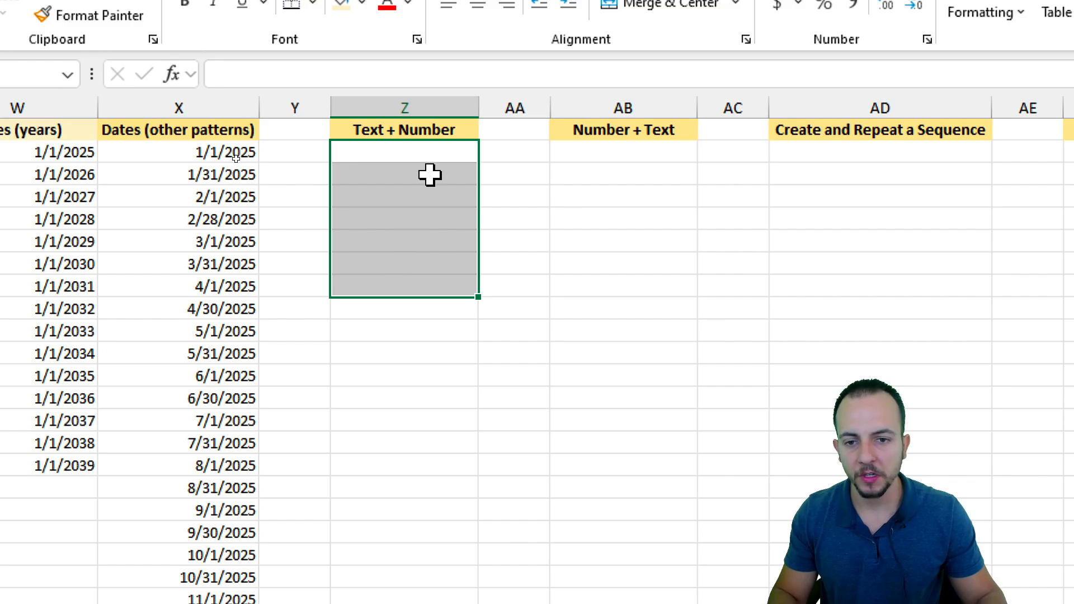
click(422, 152)
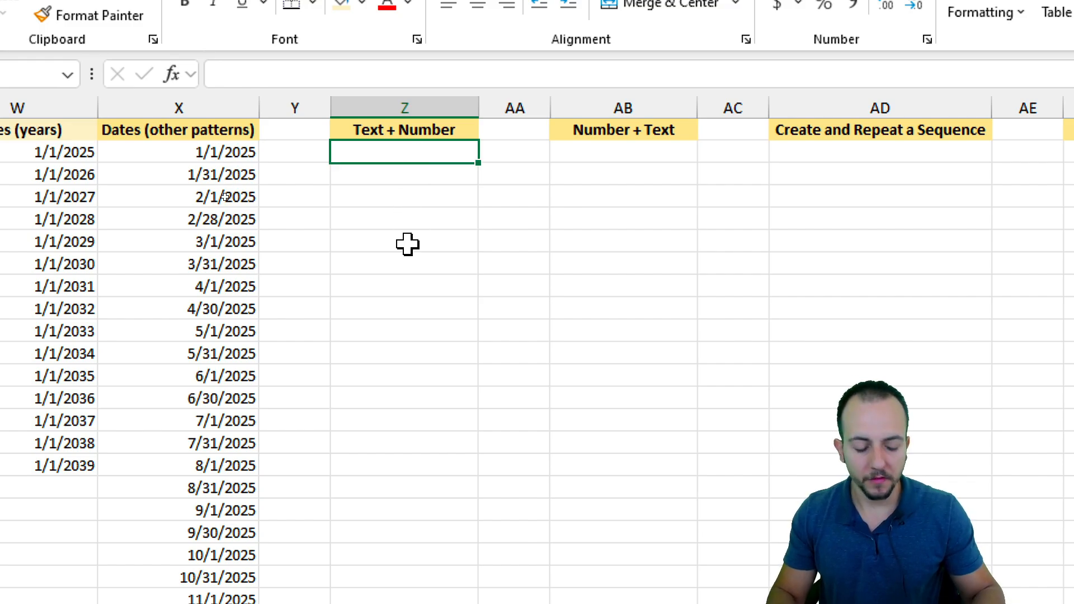
text(1000)
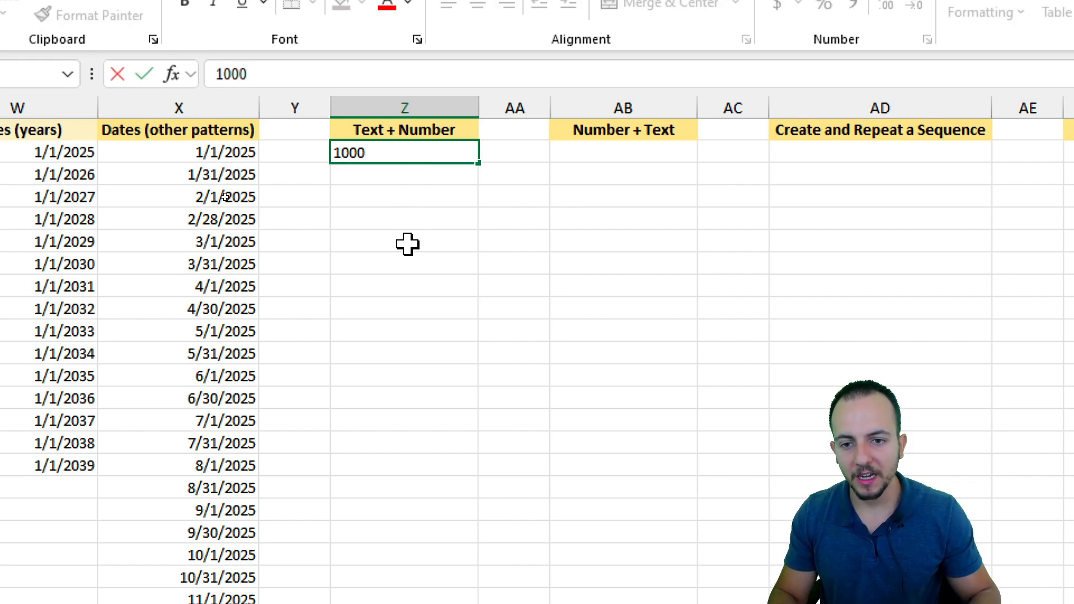
key(Return)
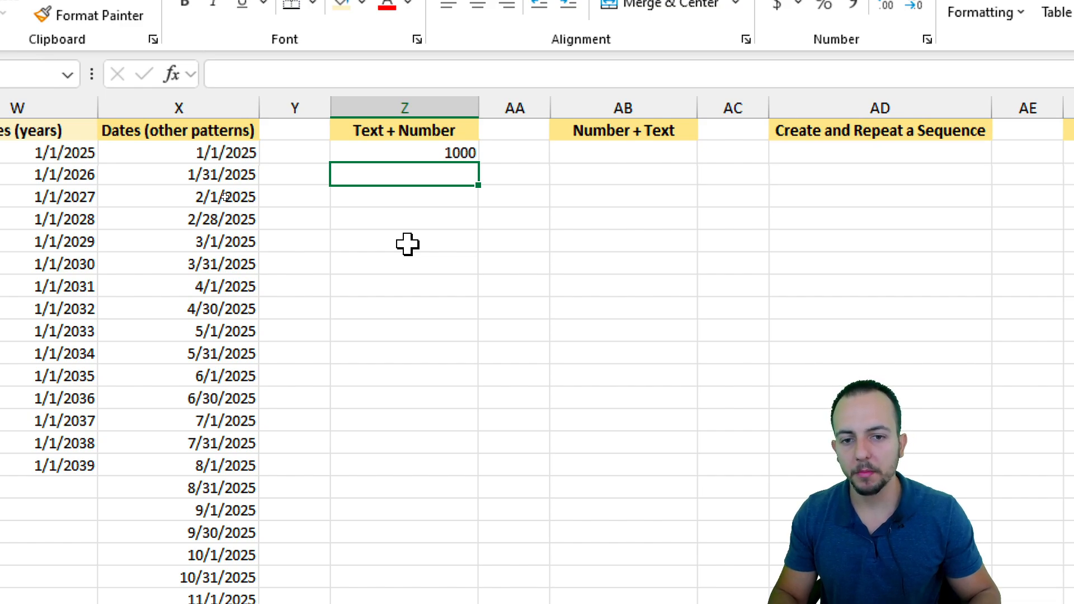
text(1500)
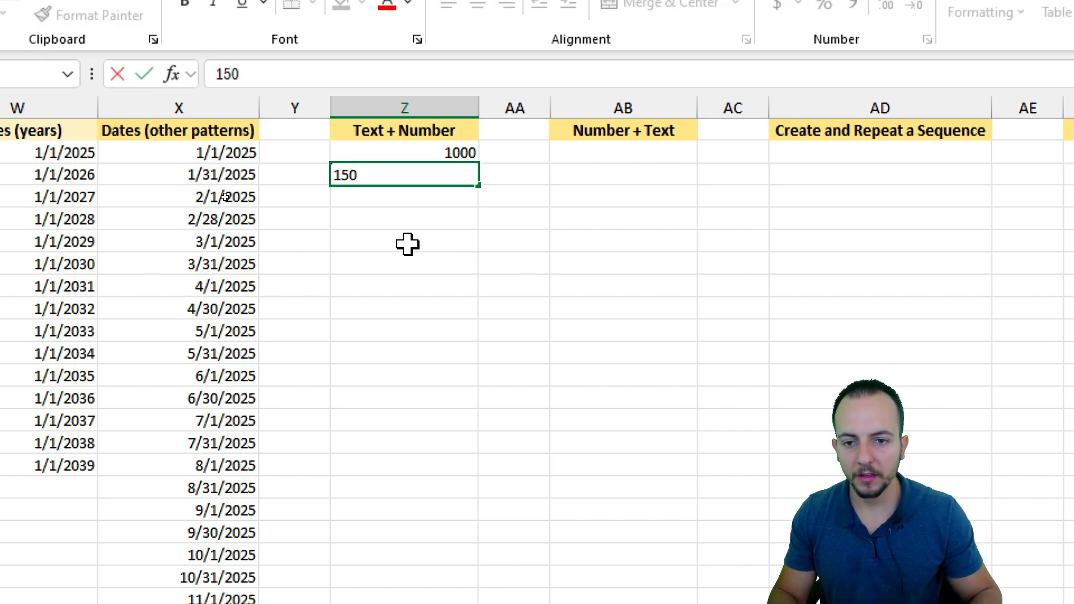
key(Return)
Autofill the numeric pattern in Z2:Z3 down to Z13 and clear the whole series in Z2:Z13.
drag(455, 156, 475, 405)
click(449, 203)
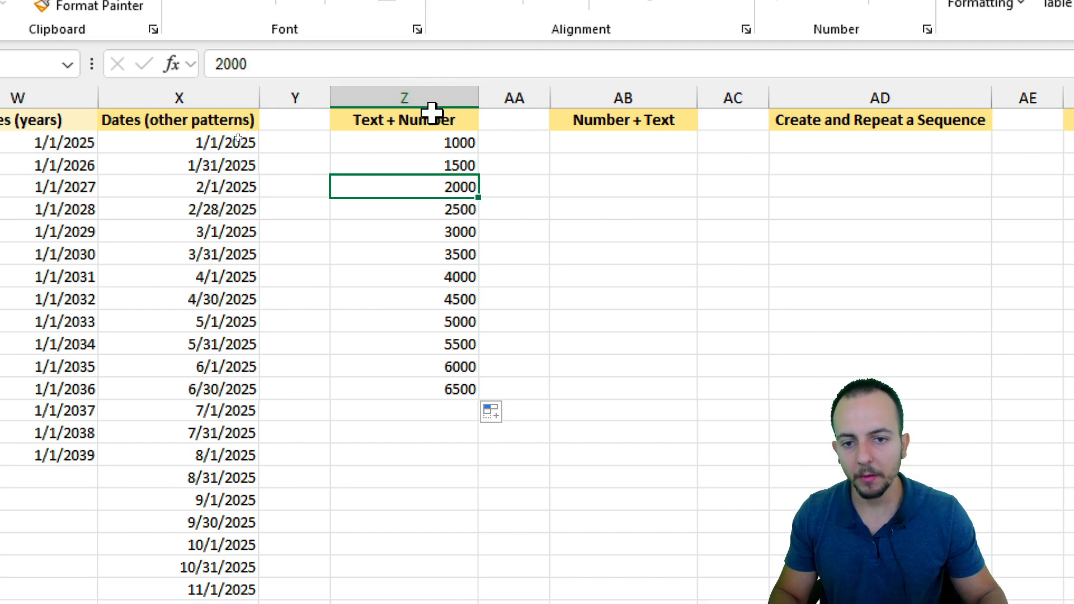
drag(442, 145, 423, 383)
key(Delete)
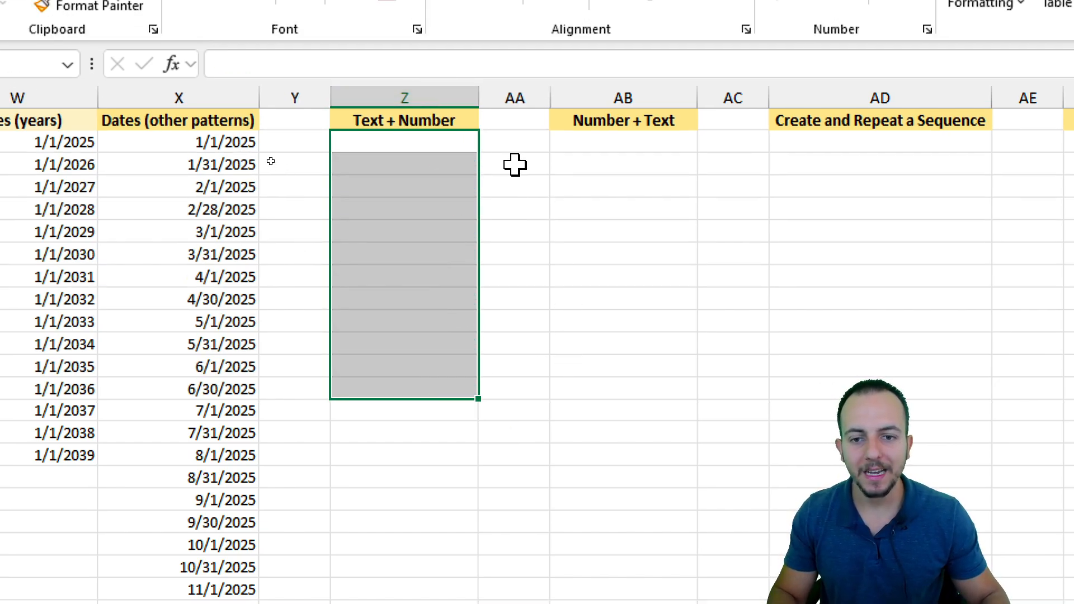
Enter the text "id 00001" in Z2 of the Text + Number column.
click(438, 142)
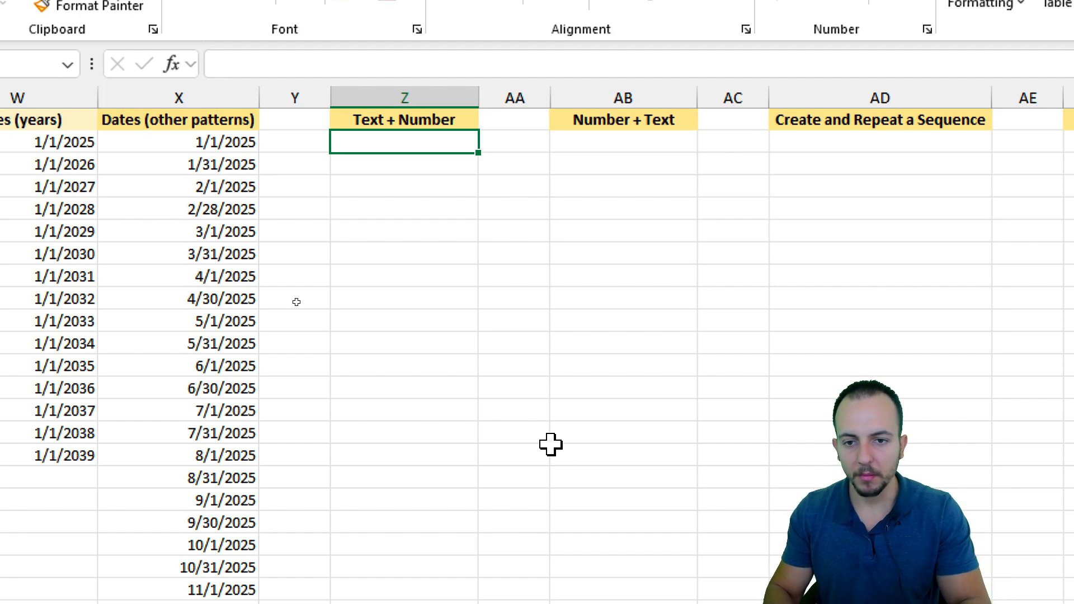
text(id)
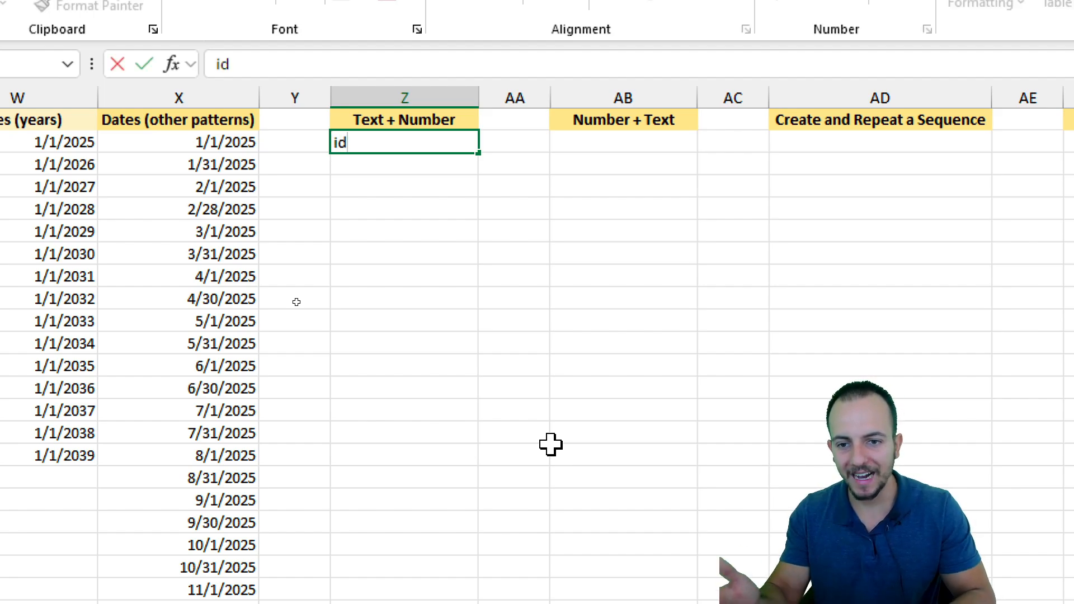
text( 0)
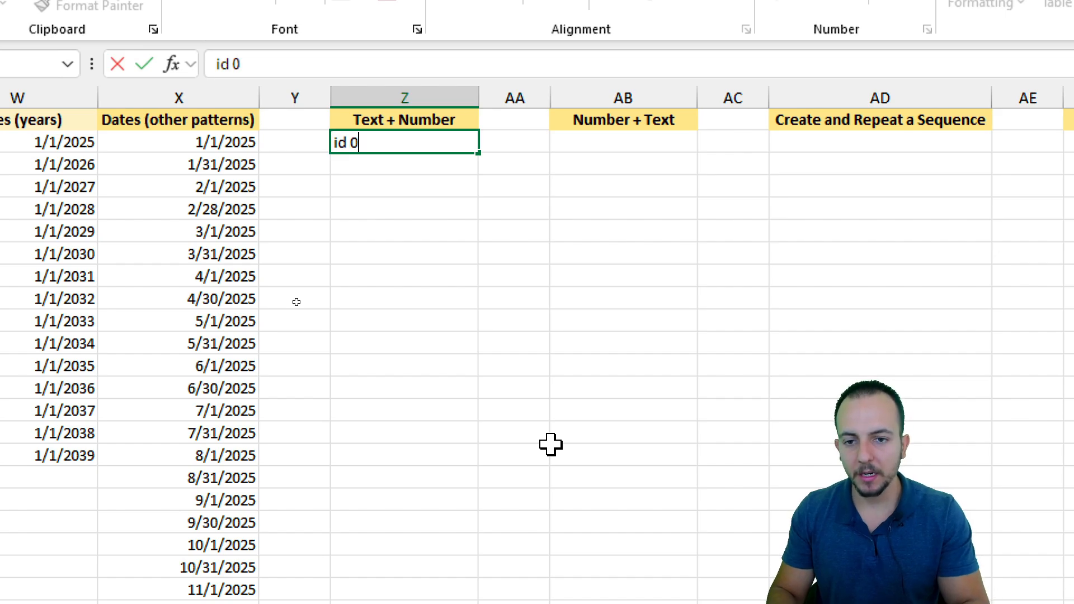
text(0001)
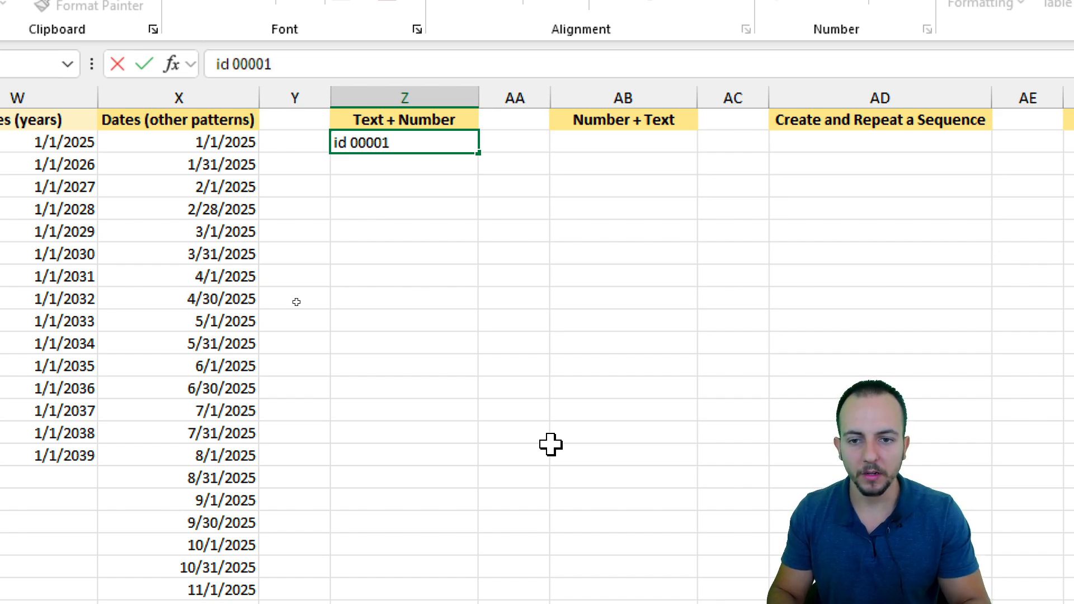
key(Return)
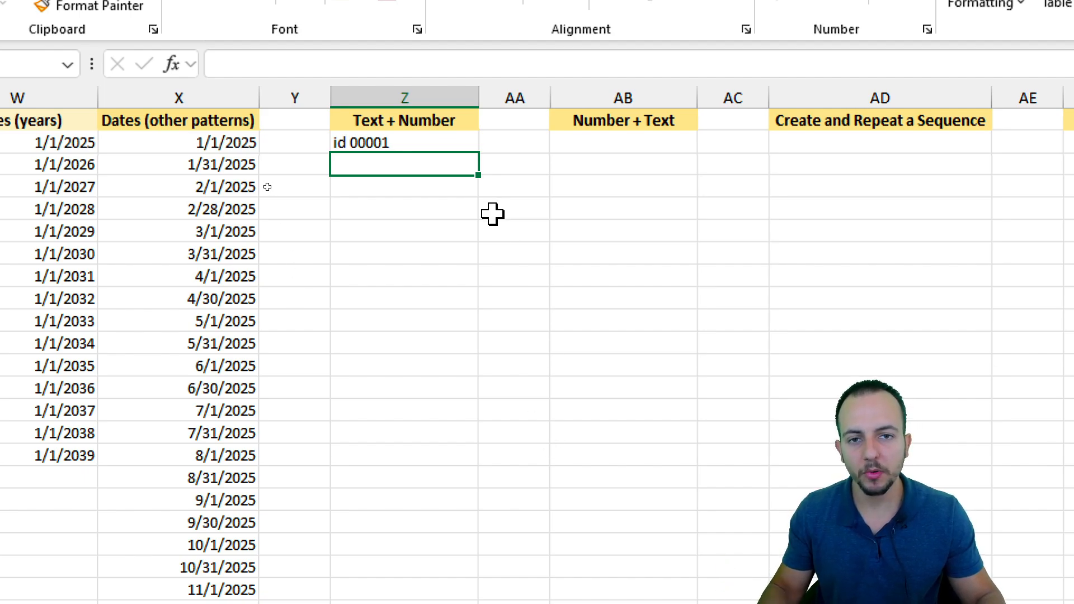
Autofill the "id 00001" text in Z2 down to Z16 as an incrementing series.
click(393, 143)
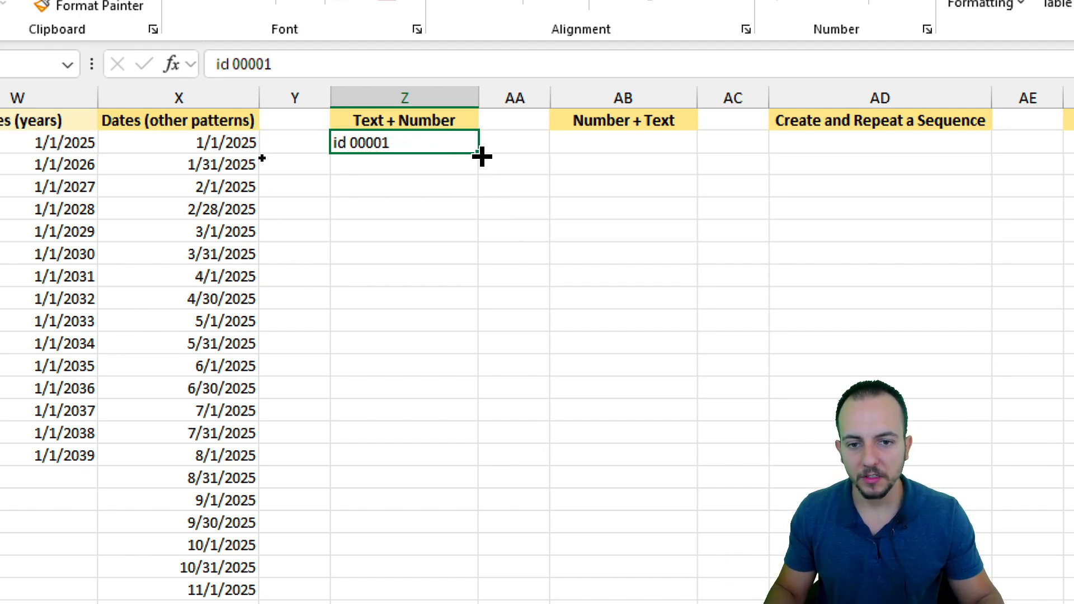
drag(477, 156, 477, 459)
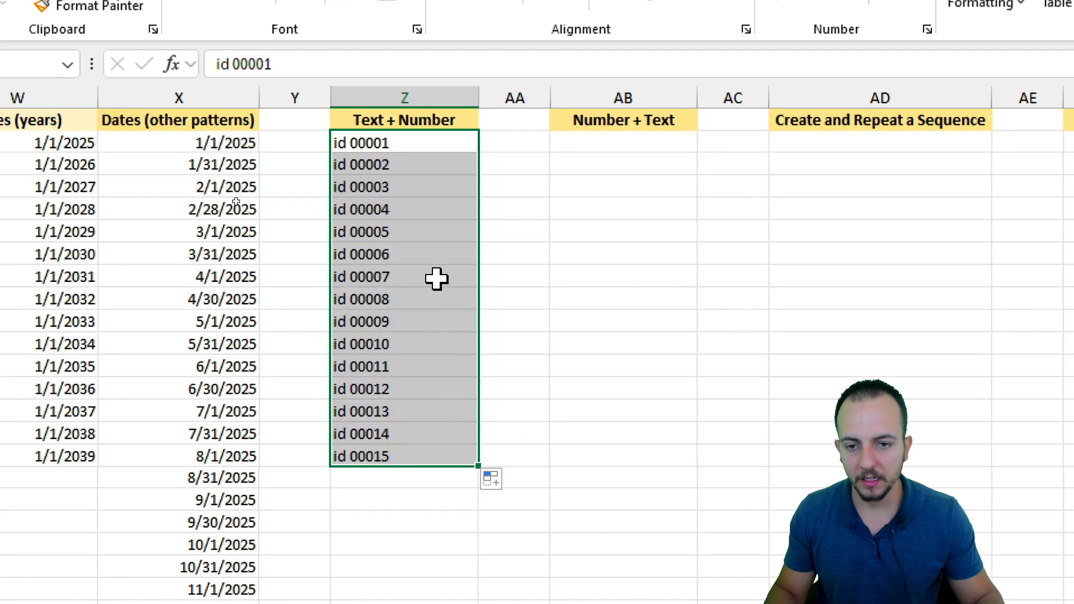
click(412, 148)
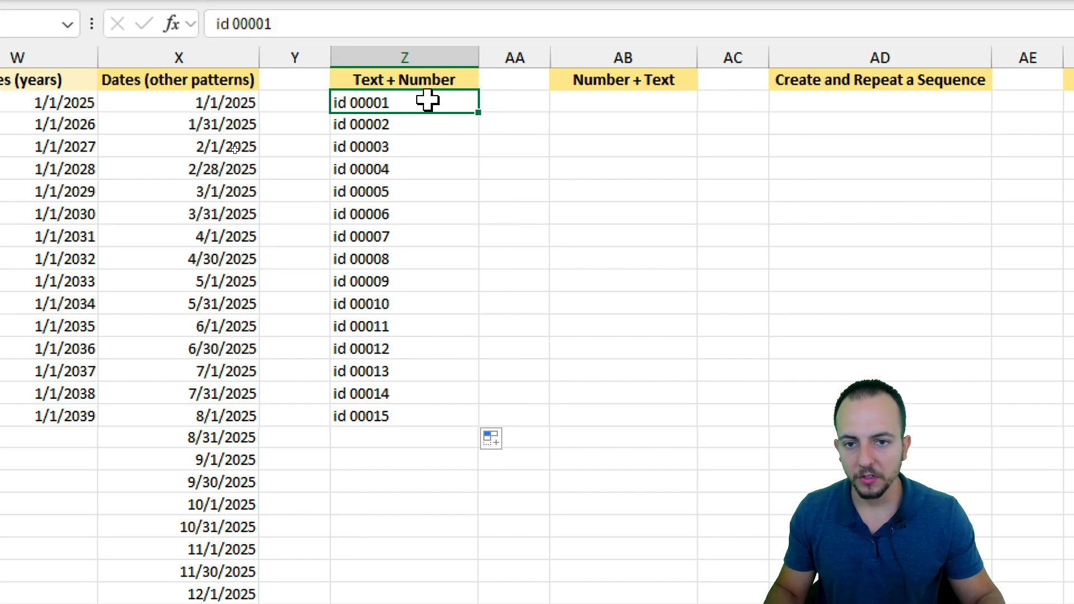
Clear the id series in Z2:Z16 and enter the text "item 00100" in Z2 of the Text + Number column.
drag(427, 45, 390, 358)
key(Delete)
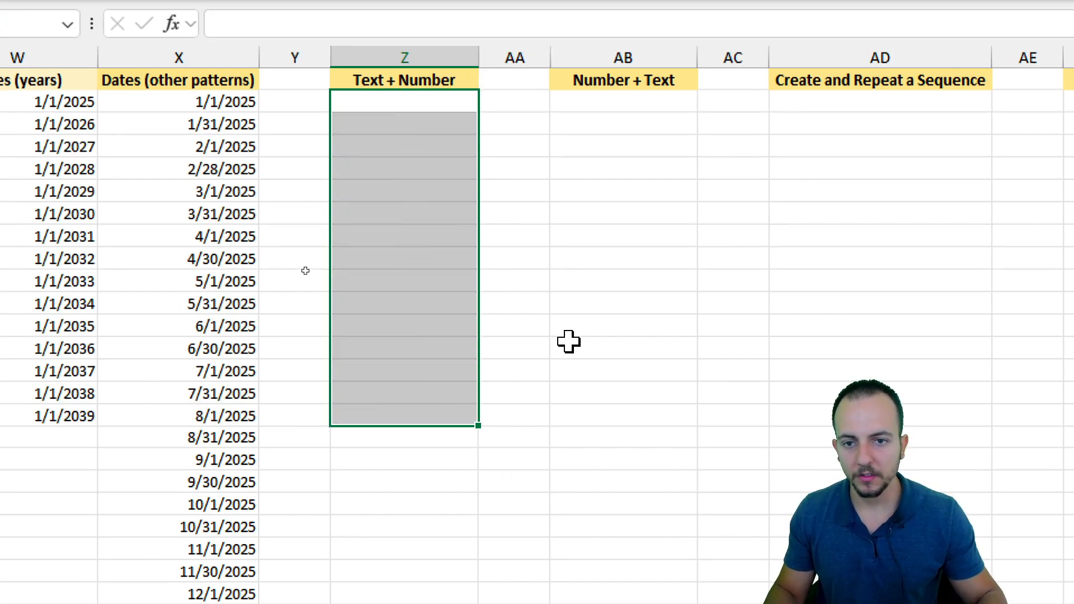
click(414, 103)
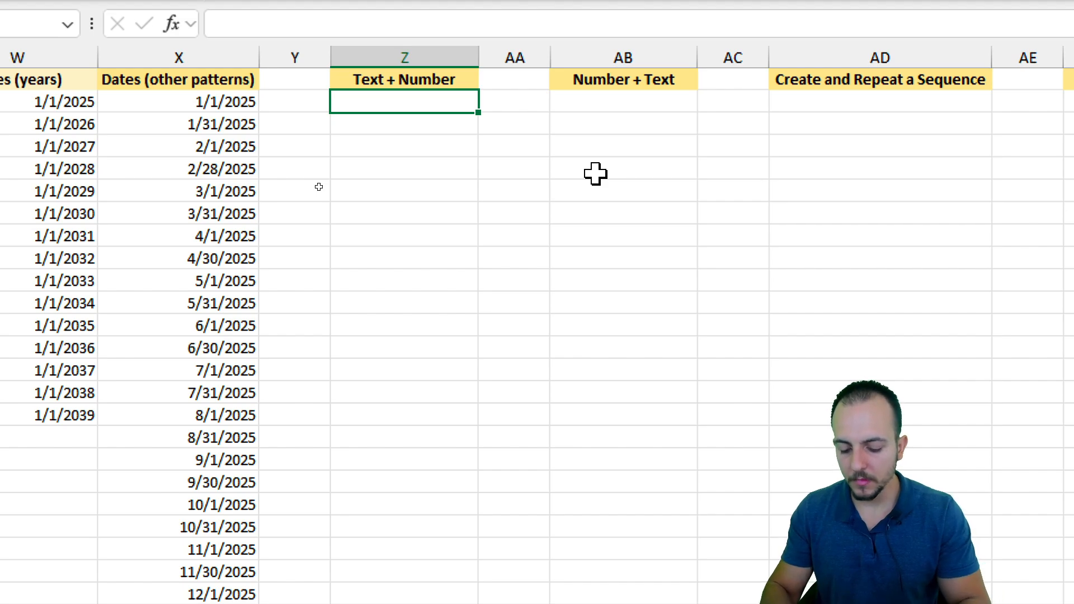
text(i)
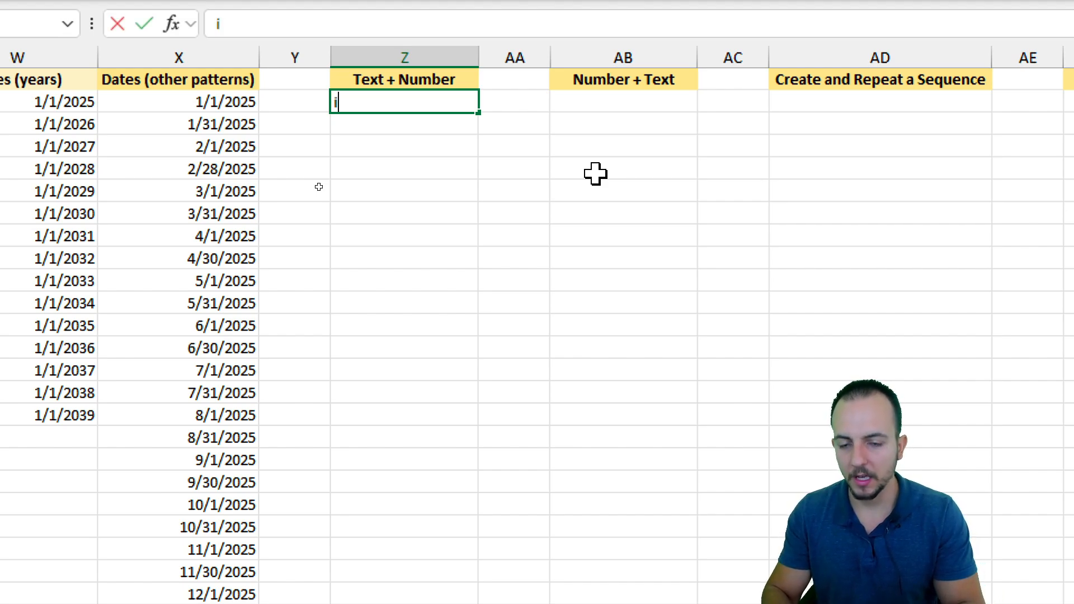
text(tem 001)
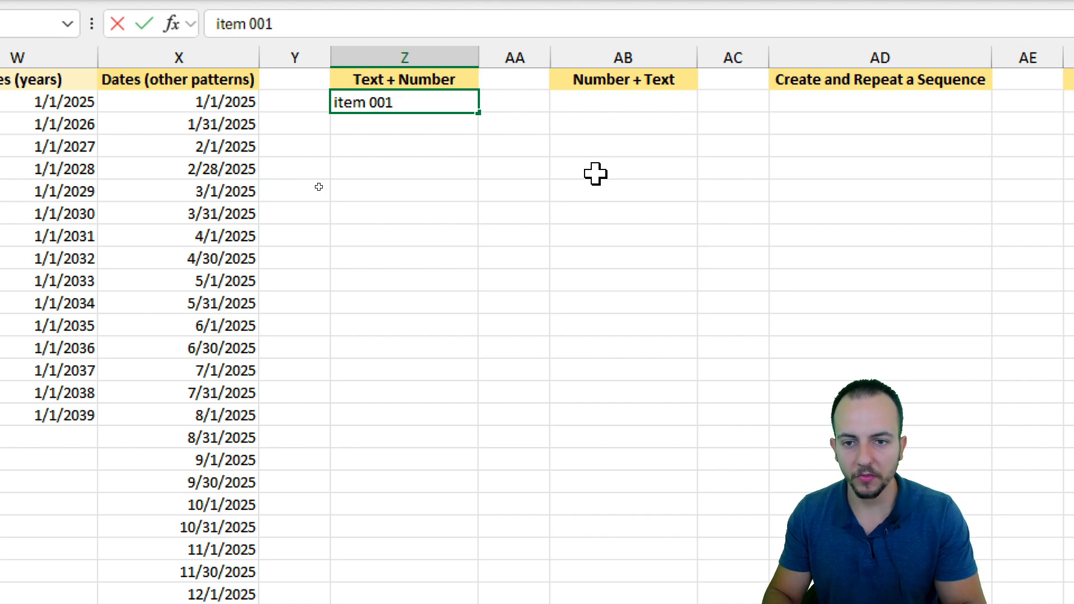
text(00)
key(Return)
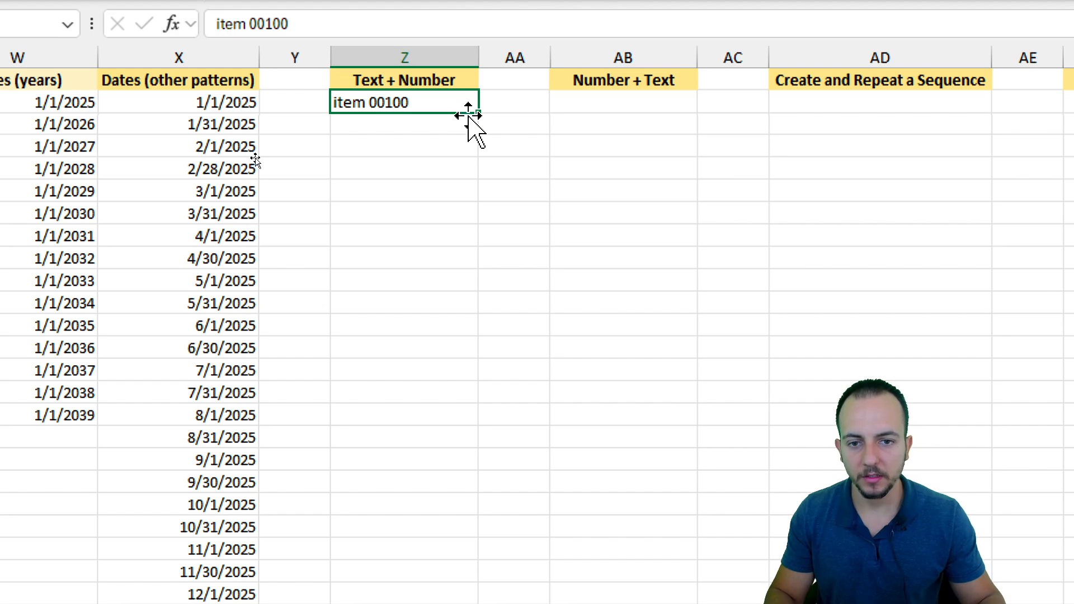
Autofill the "item 00100" text in Z2 down to Z12 as an incrementing series.
drag(479, 114, 450, 324)
click(439, 214)
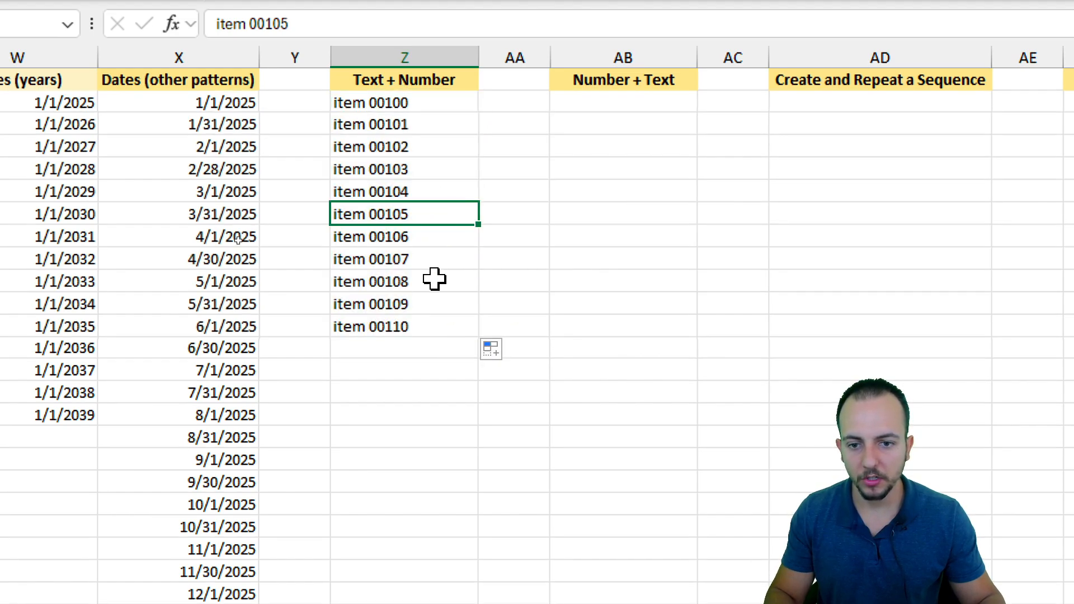
click(434, 280)
click(417, 346)
click(434, 122)
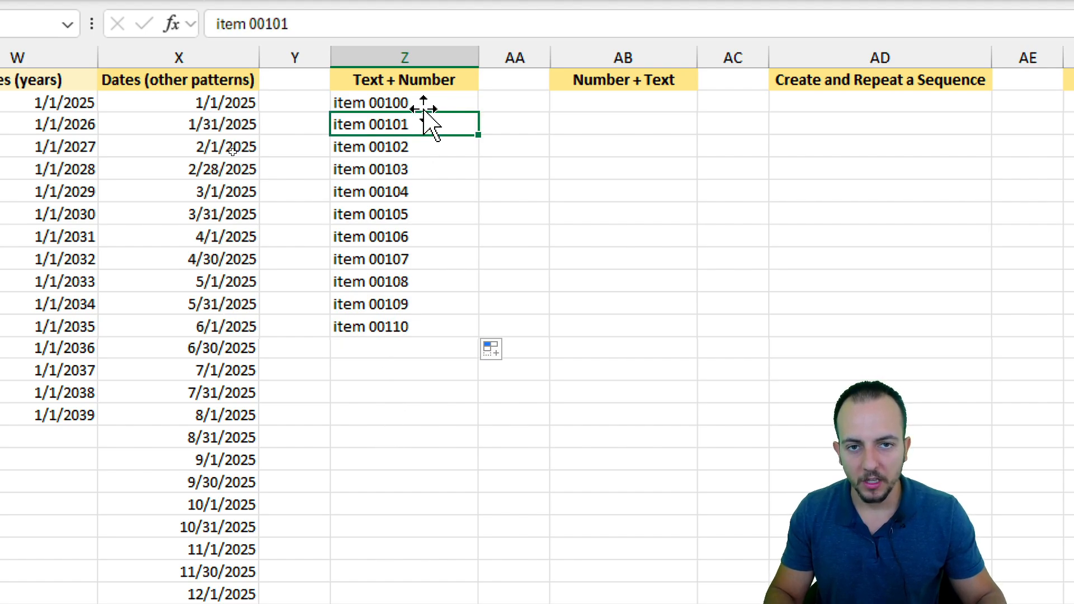
click(414, 82)
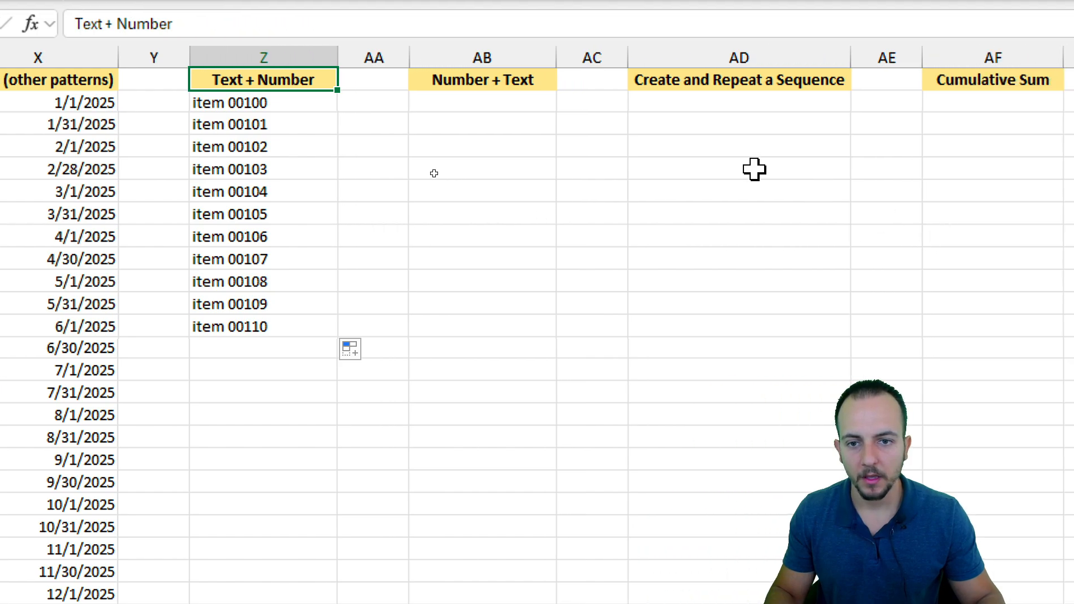
Enter "id 100", "id 99" and "id 98" in AB2:AB4 of the Number + Text column.
click(532, 101)
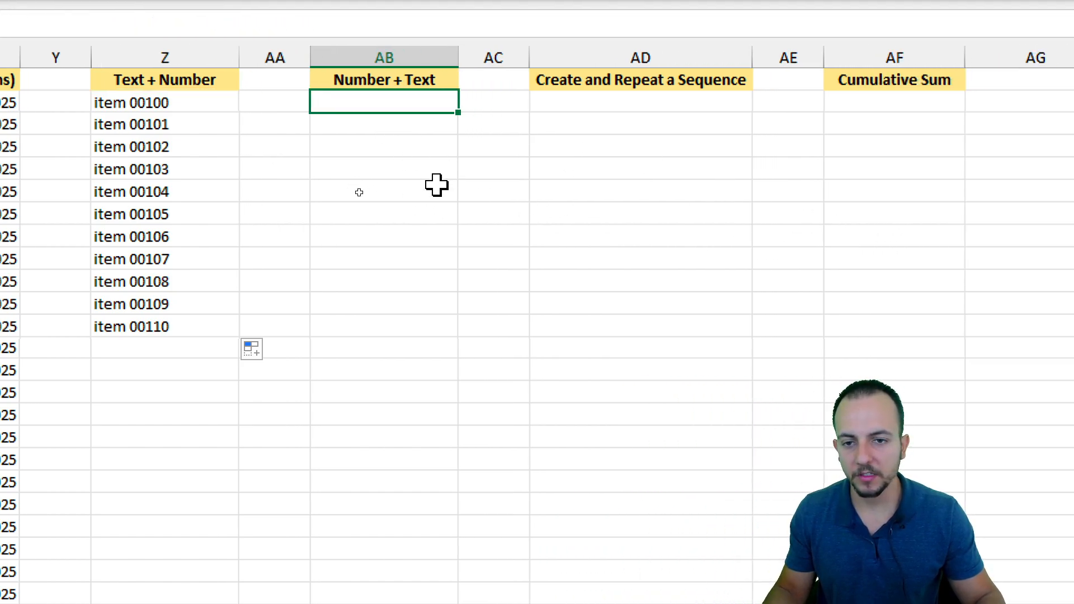
drag(159, 106, 185, 216)
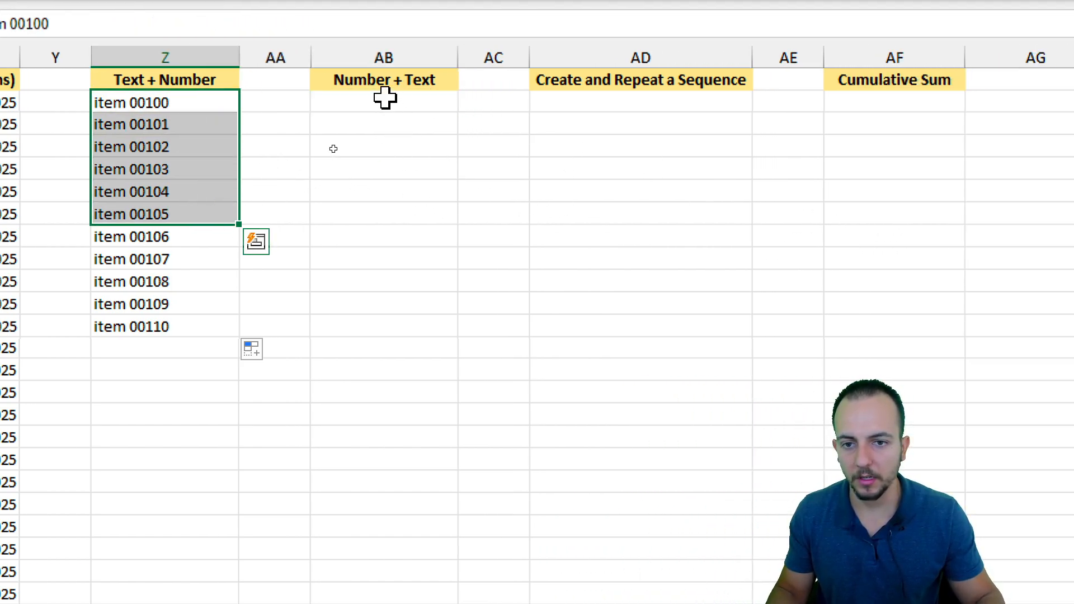
click(385, 100)
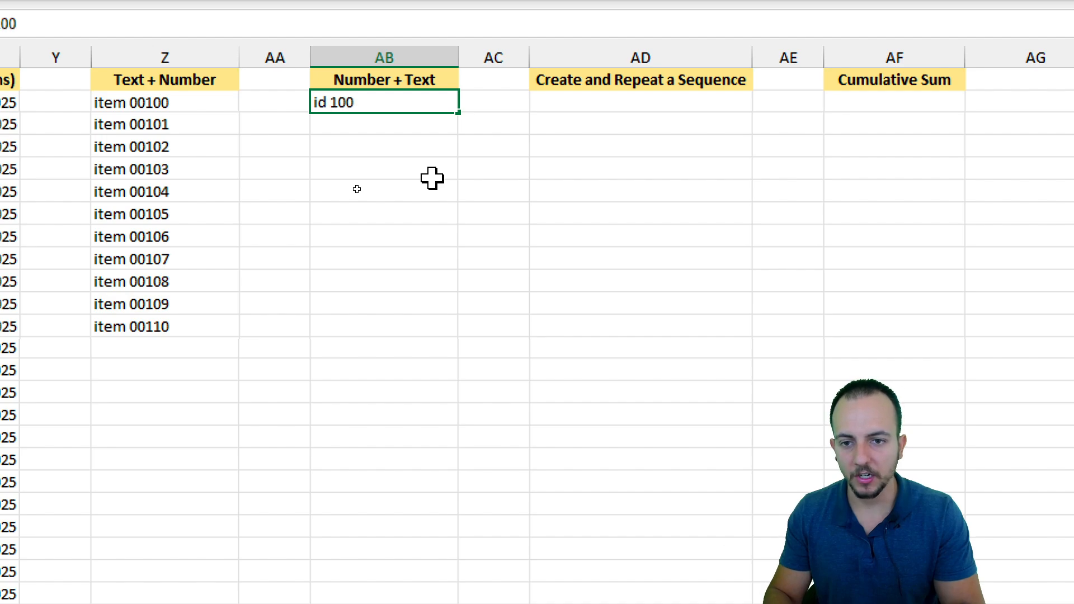
key(Return)
text(id 99)
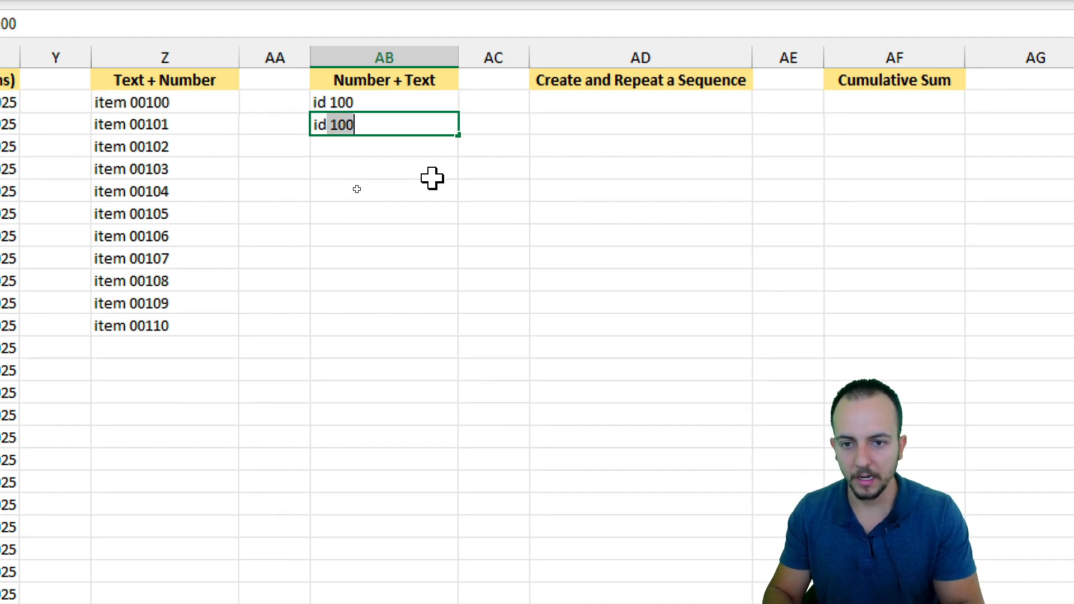
key(Return)
text(id 98)
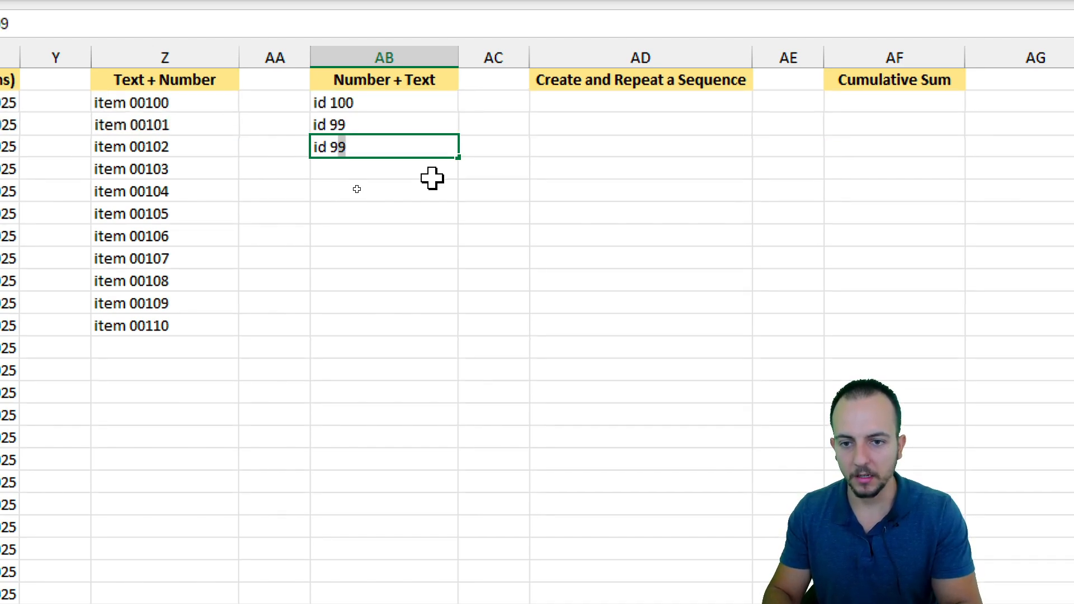
key(Return)
Autofill the descending id pattern in AB2:AB4 down to AB12.
drag(381, 103, 391, 149)
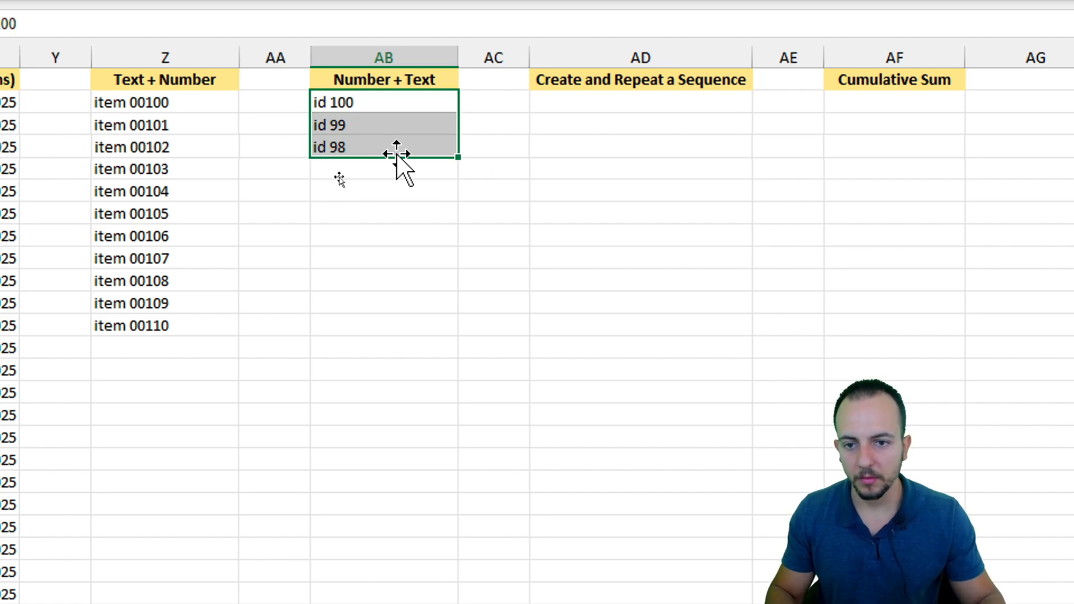
drag(458, 159, 416, 332)
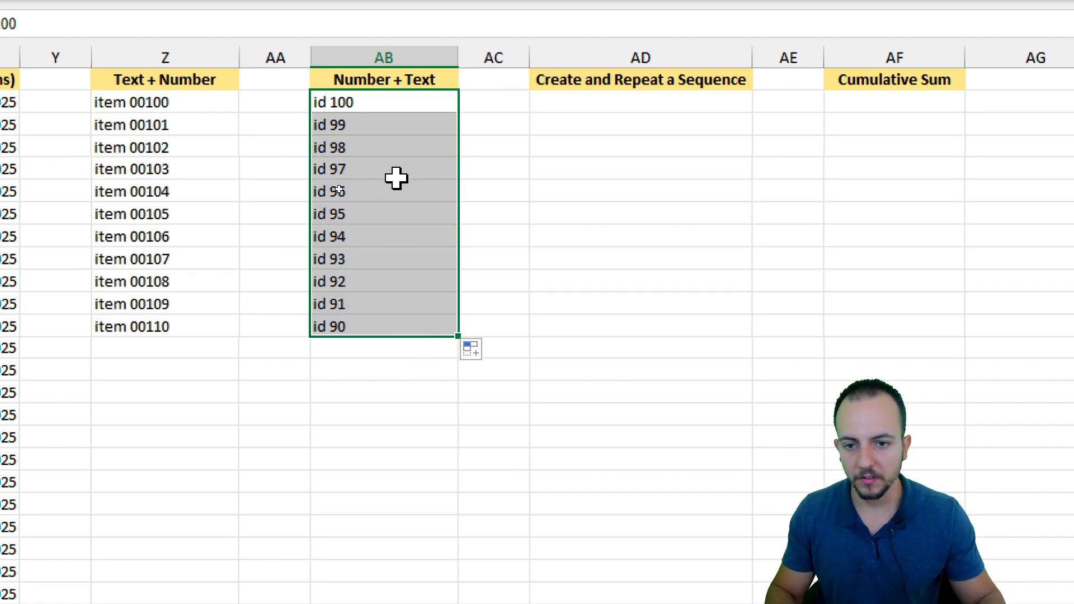
click(395, 173)
click(385, 284)
click(366, 330)
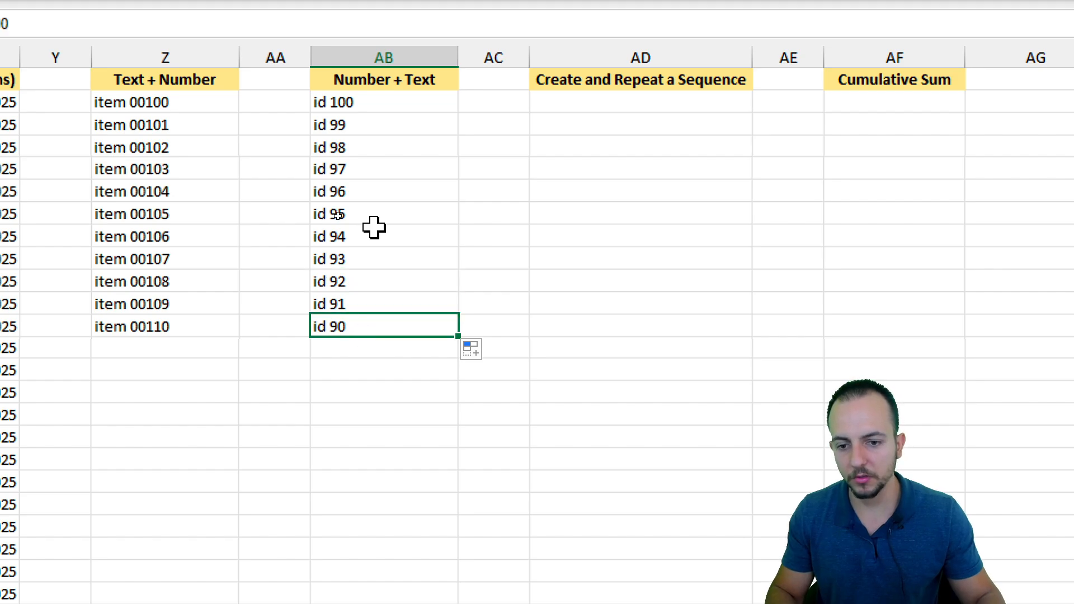
drag(386, 106, 394, 151)
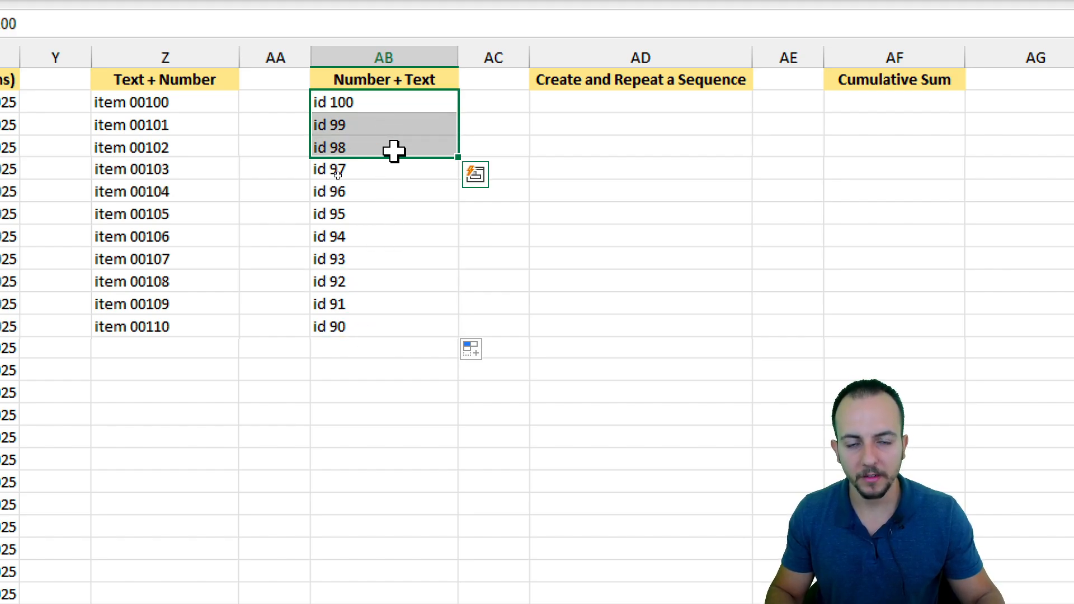
click(376, 106)
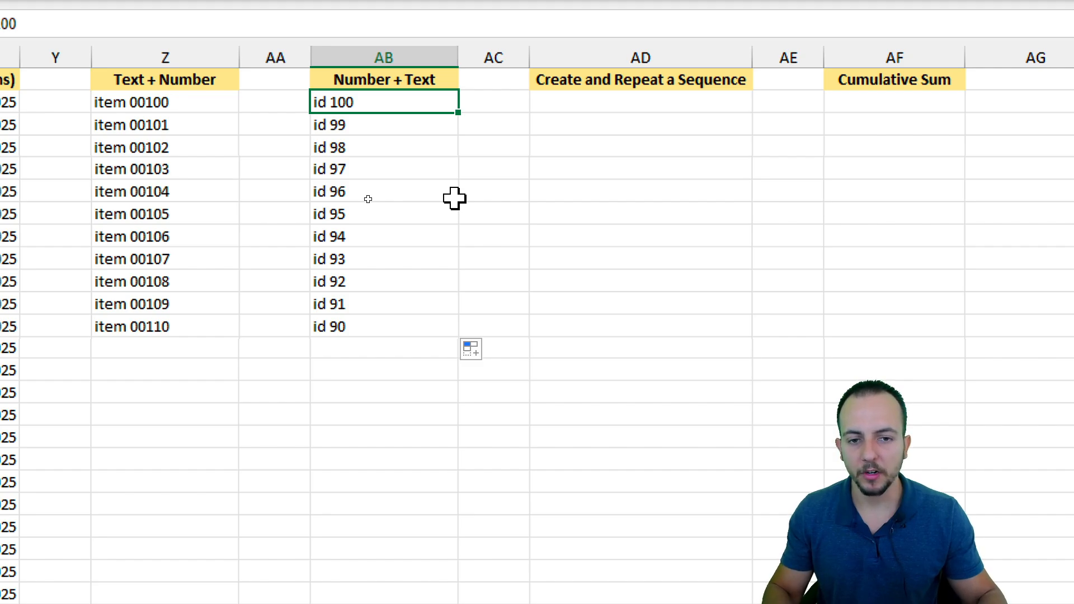
Enter January in AD2 of the Create and Repeat a Sequence column and autofill the months down to April in AD5.
scroll(769, 264, right, 4)
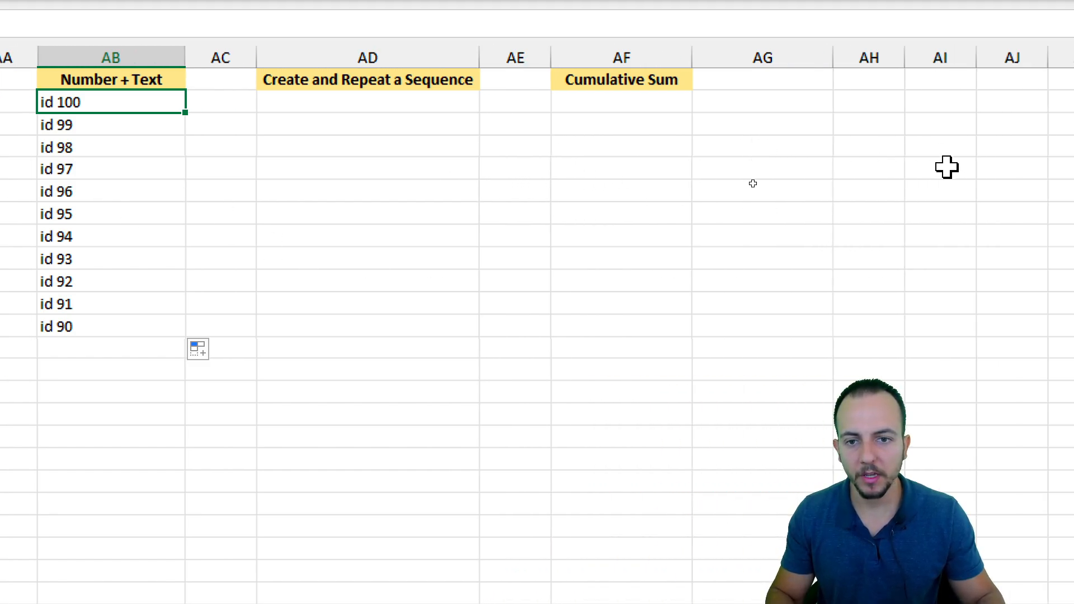
click(405, 106)
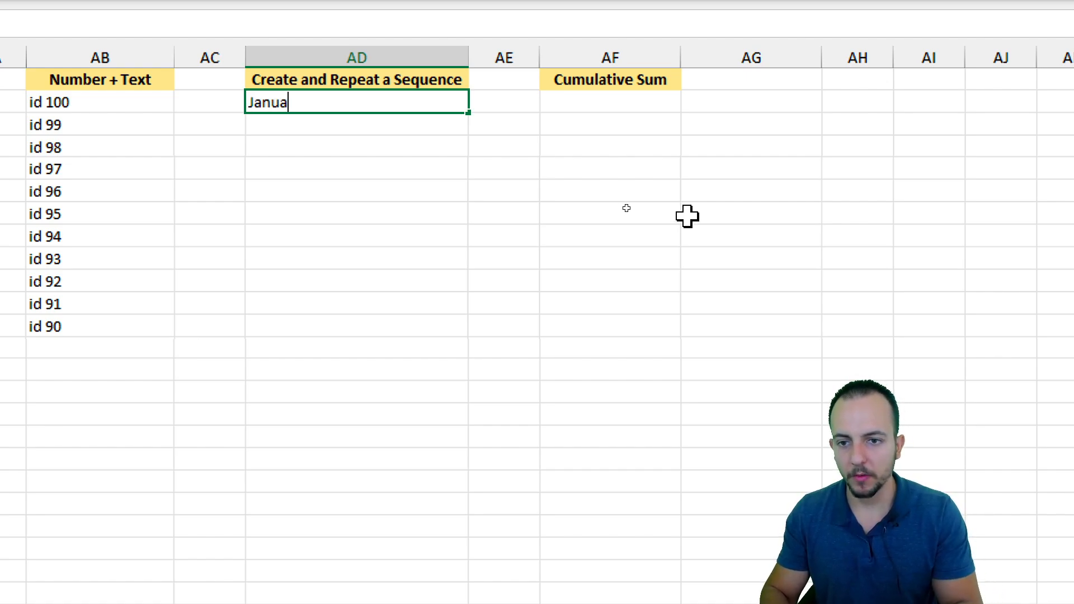
key(Return)
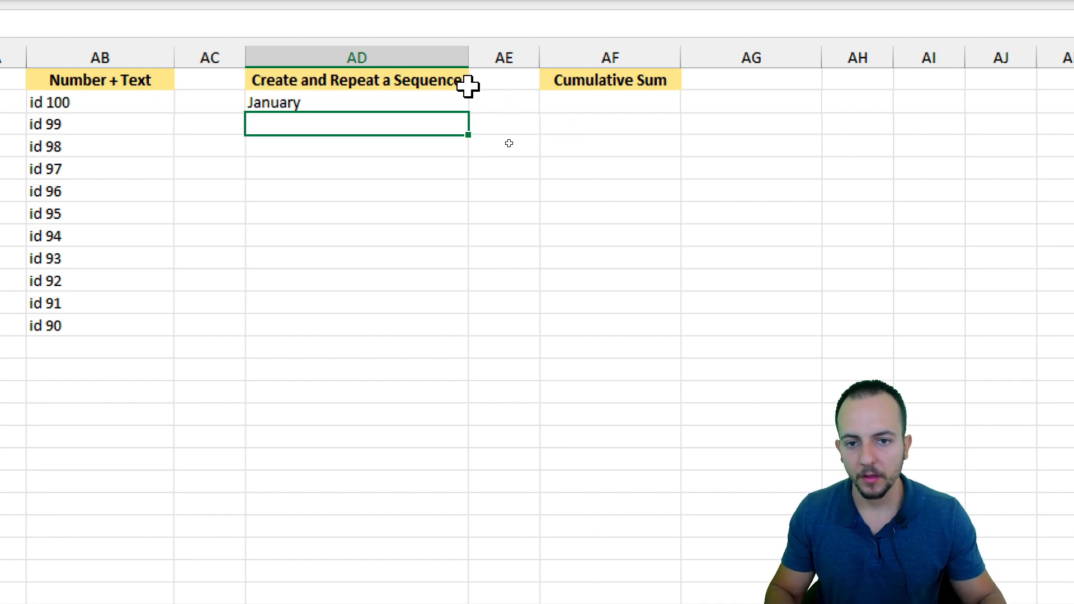
click(456, 104)
drag(468, 112, 451, 177)
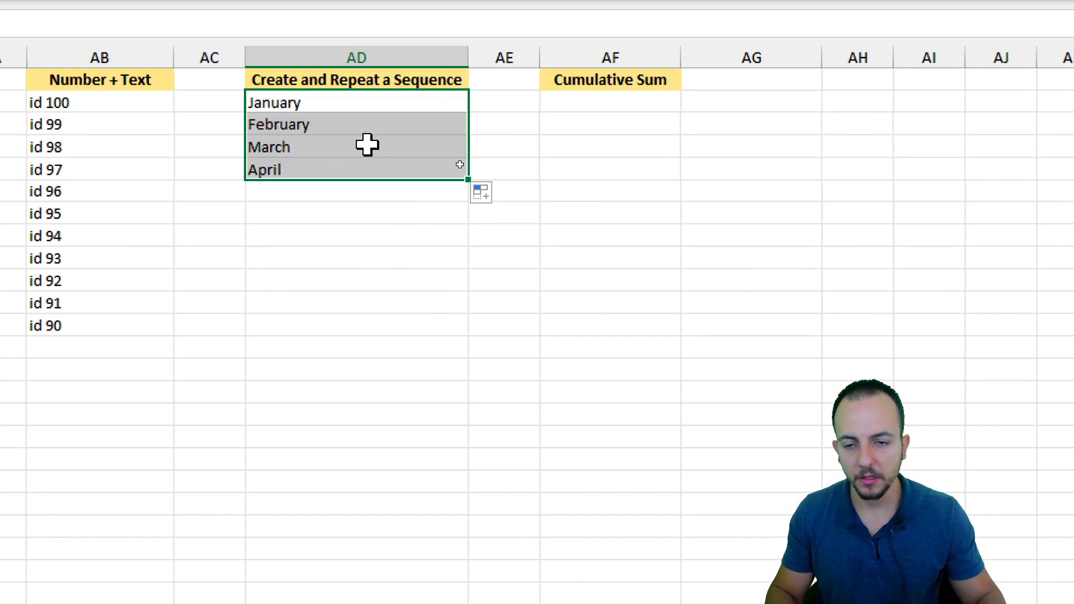
Autofill AD2:AD5 down to AD22 with the Copy Cells option so the January to April block repeats.
drag(349, 104, 346, 160)
drag(329, 106, 321, 168)
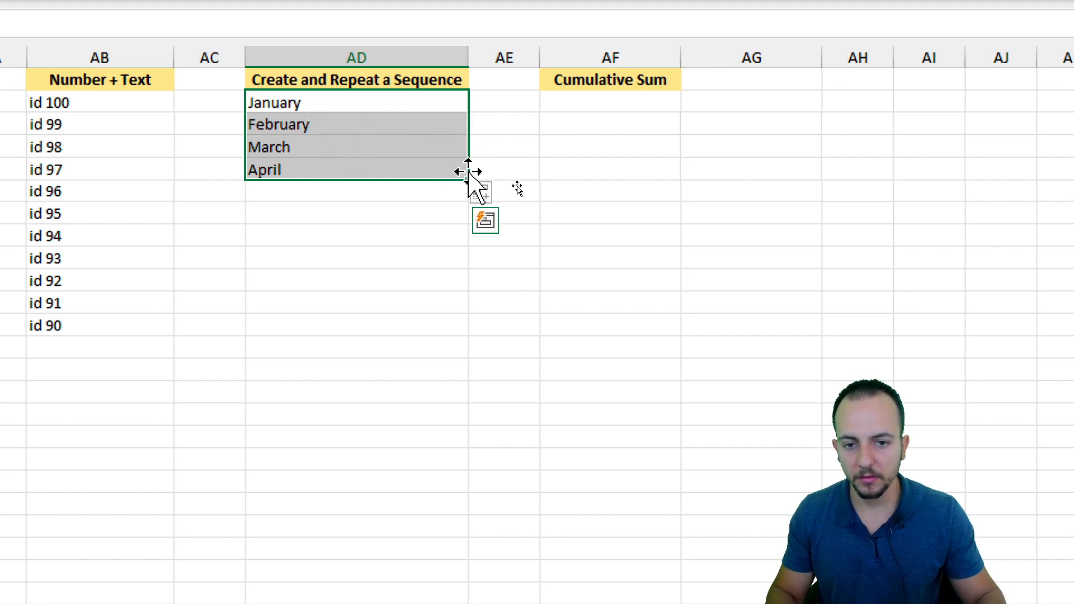
drag(468, 179, 446, 558)
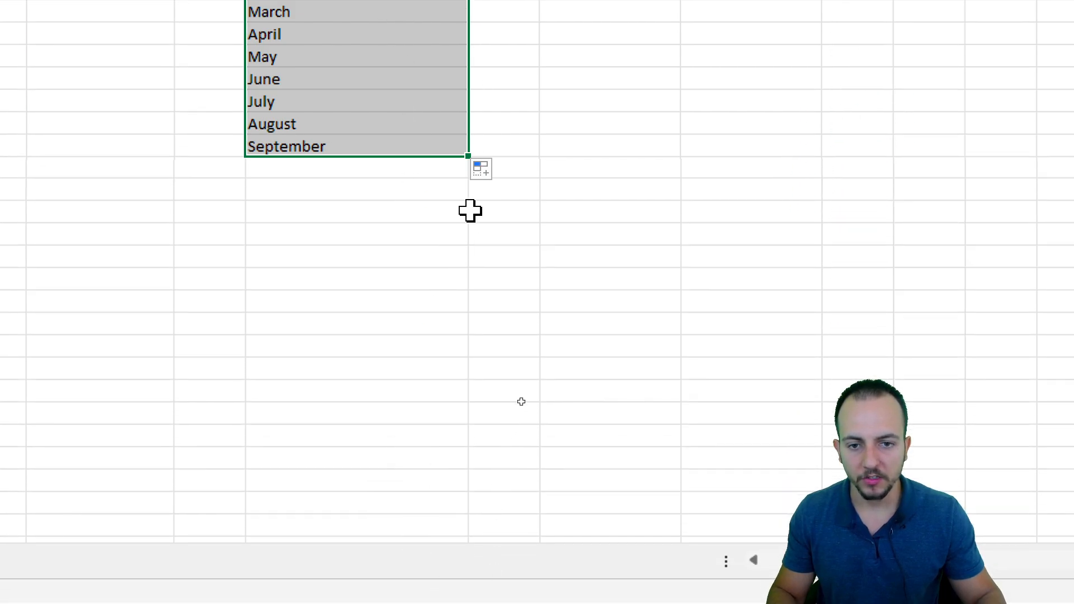
click(489, 173)
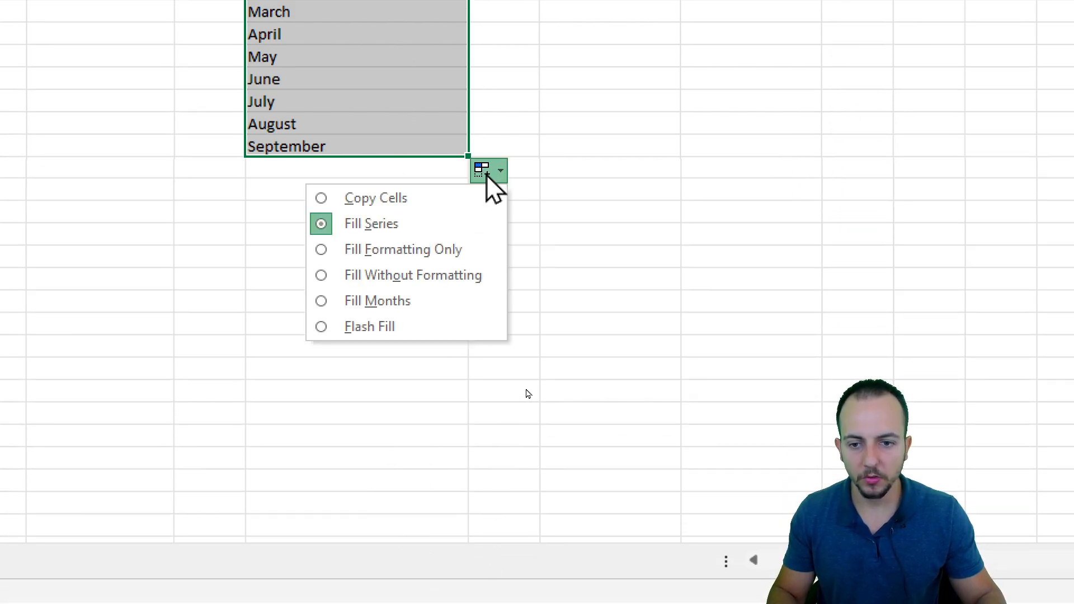
click(361, 202)
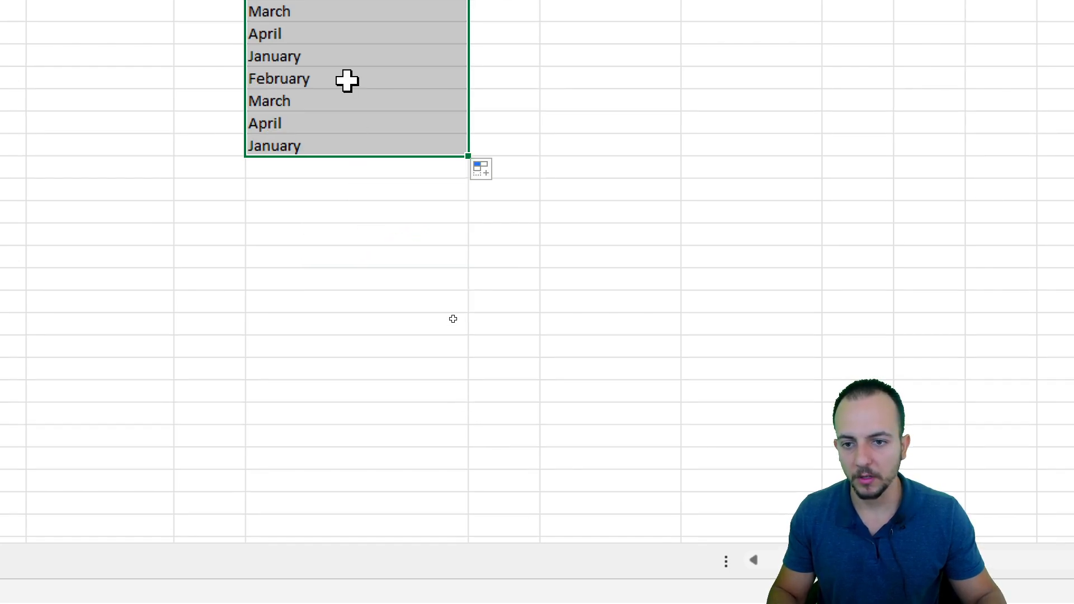
scroll(348, 79, up, 6)
click(323, 75)
drag(323, 75, 302, 401)
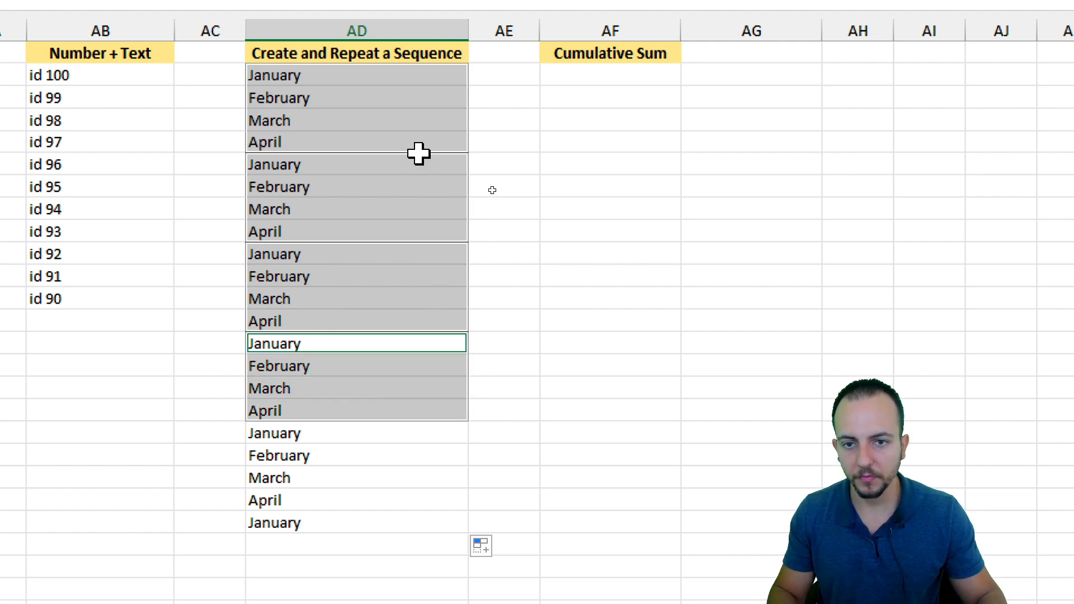
click(437, 115)
Enter "Jan" in AF2 of the Cumulative Sum column and autofill the abbreviated months down to Dec in AF13.
click(569, 78)
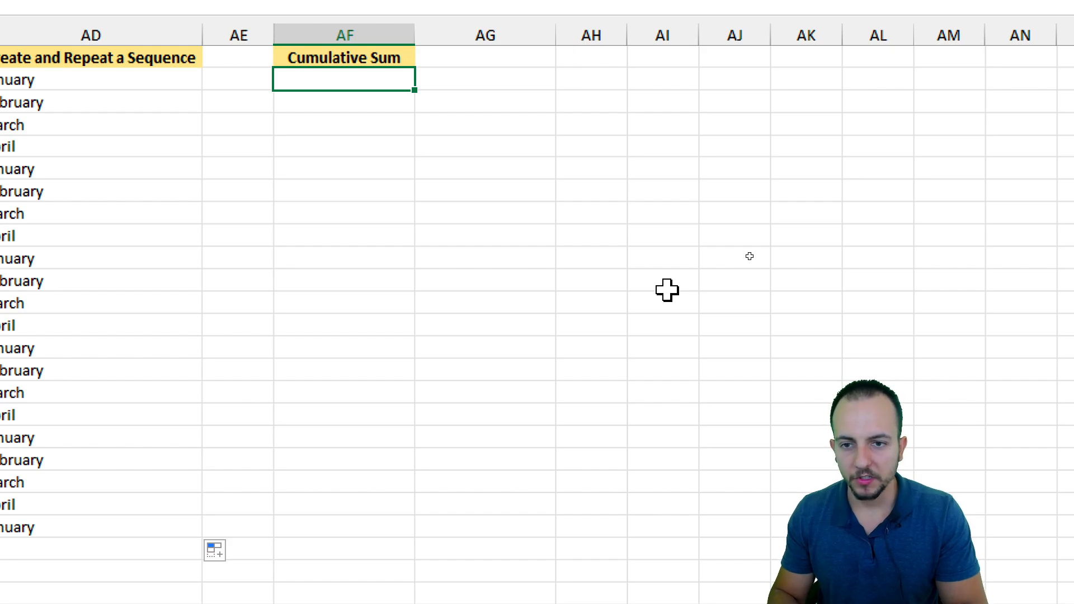
text(J)
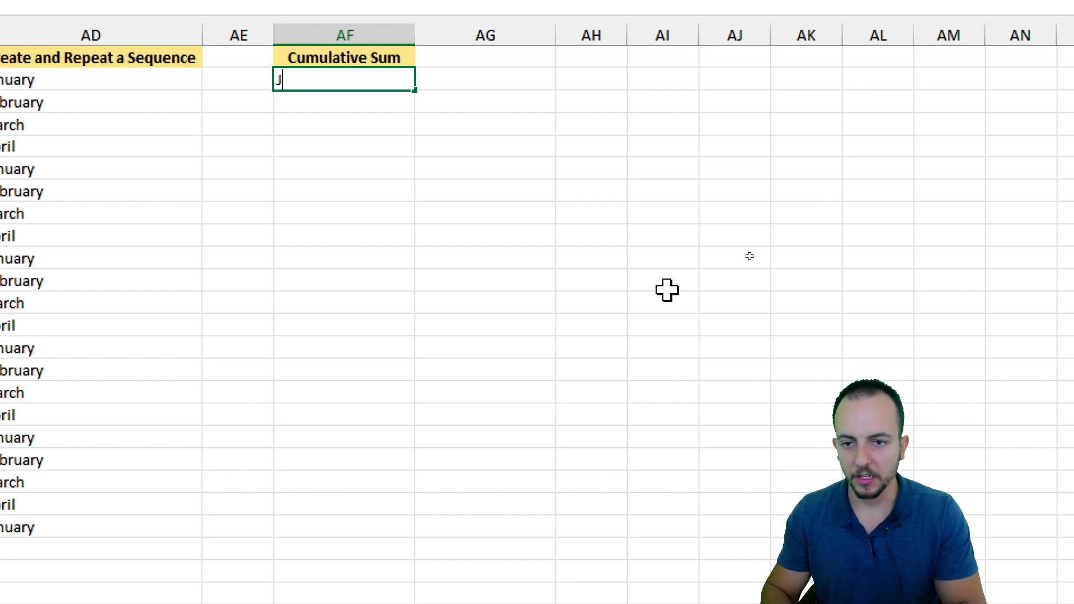
text(an)
key(Return)
click(385, 79)
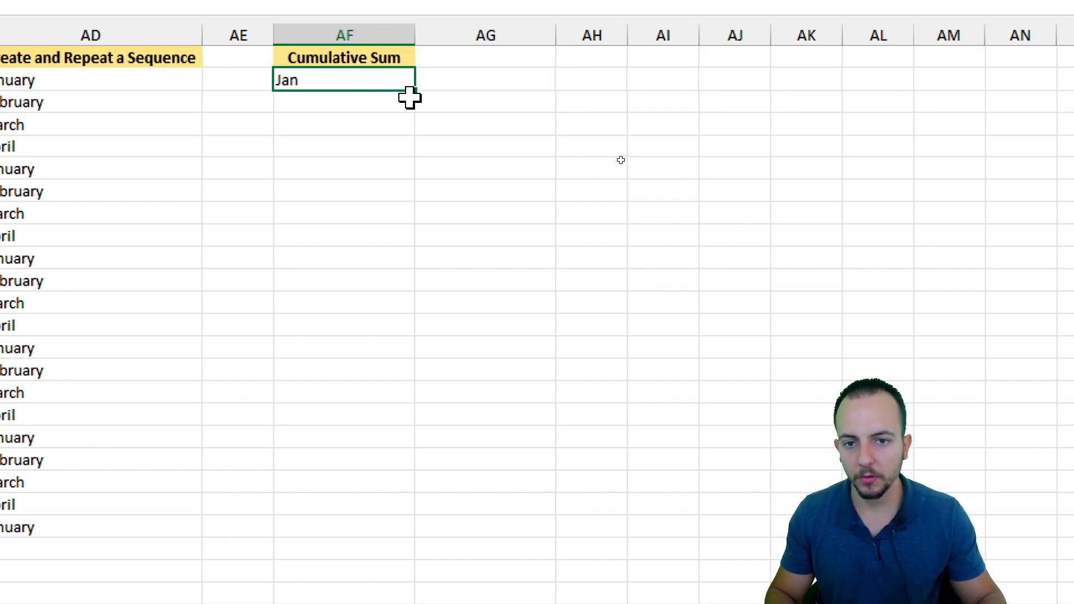
drag(414, 94, 386, 340)
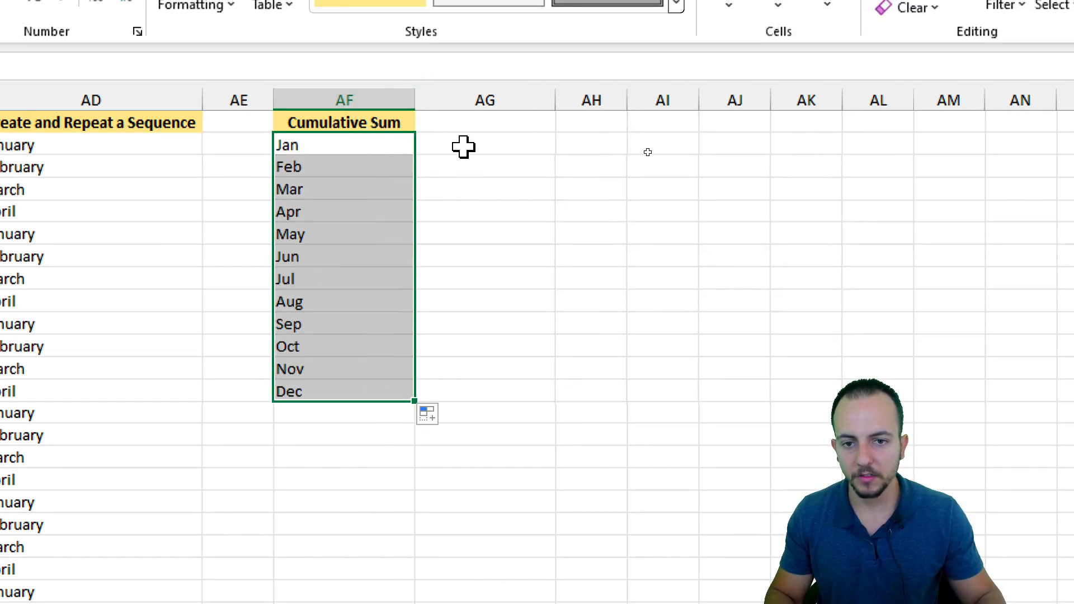
Enter 5000 in AG2 and 10000 in AG3 as the Jan and Feb amounts of the Cumulative Sum.
click(461, 145)
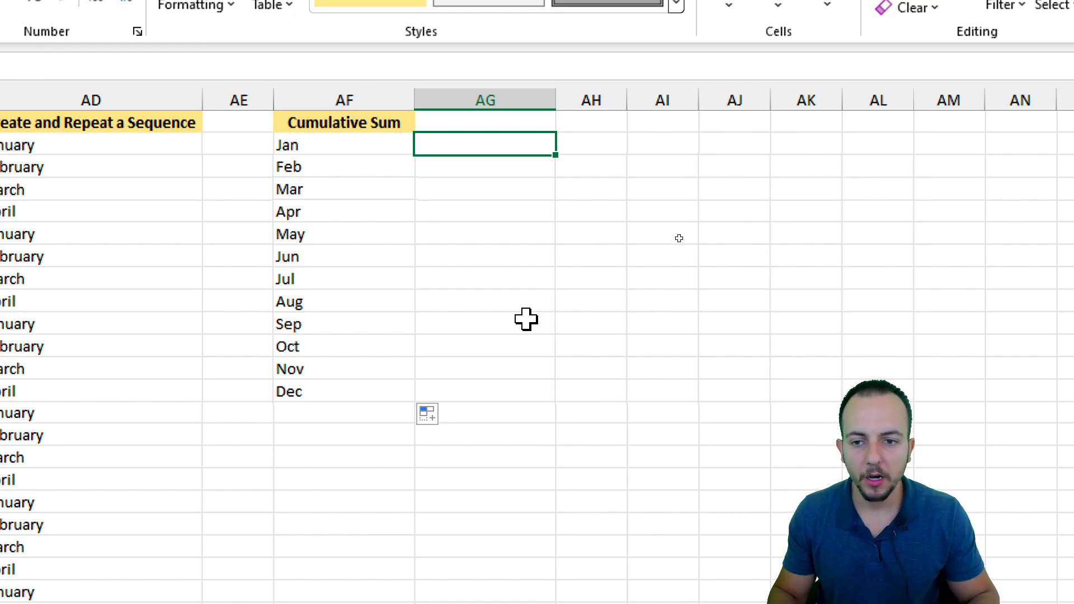
text(5000)
key(Return)
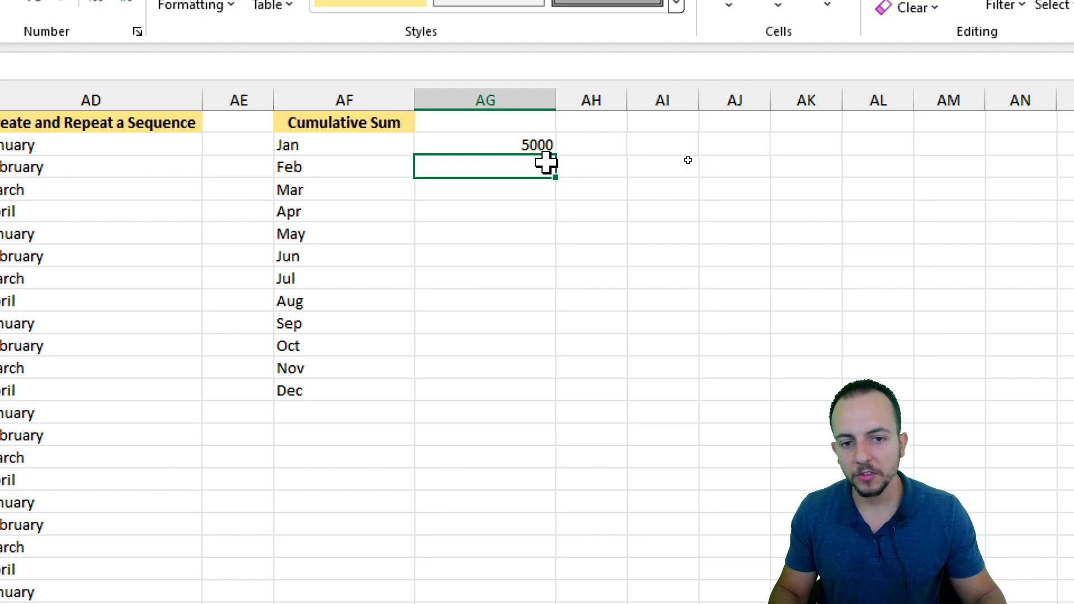
click(530, 138)
click(528, 163)
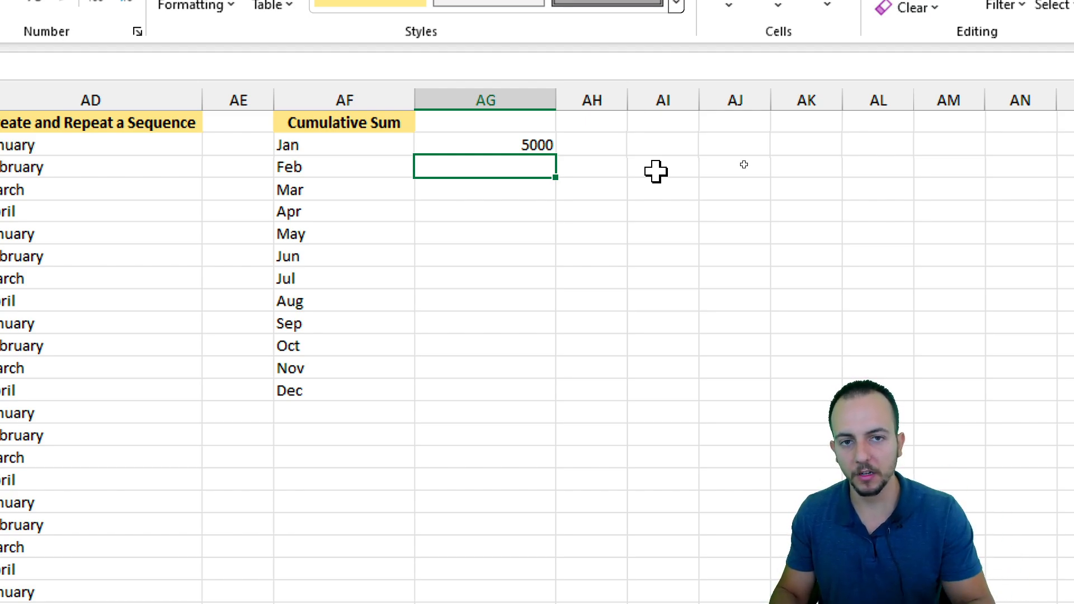
text(10)
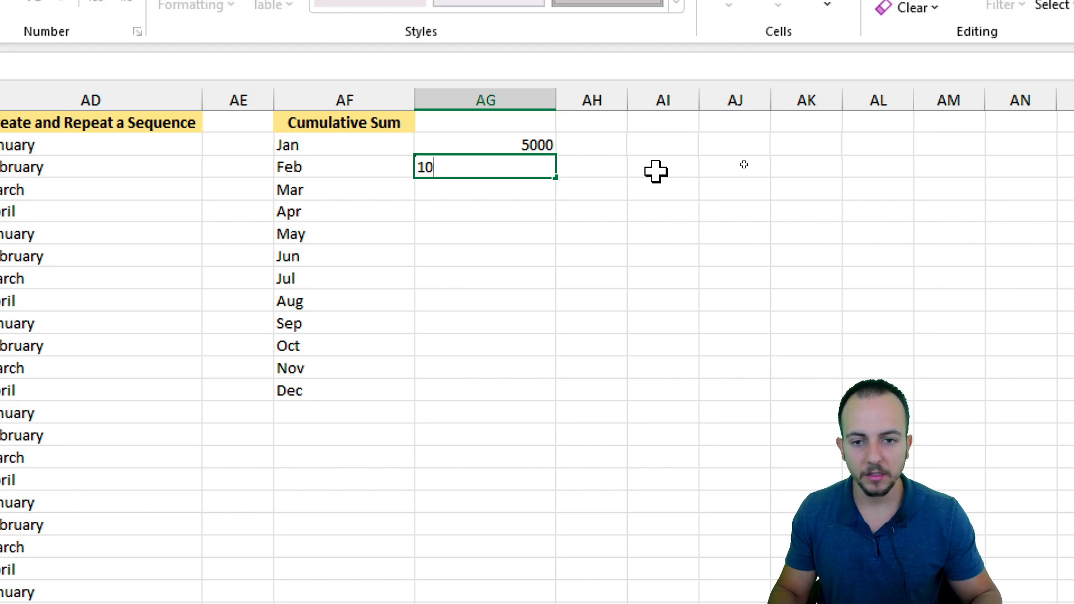
text(000)
key(Return)
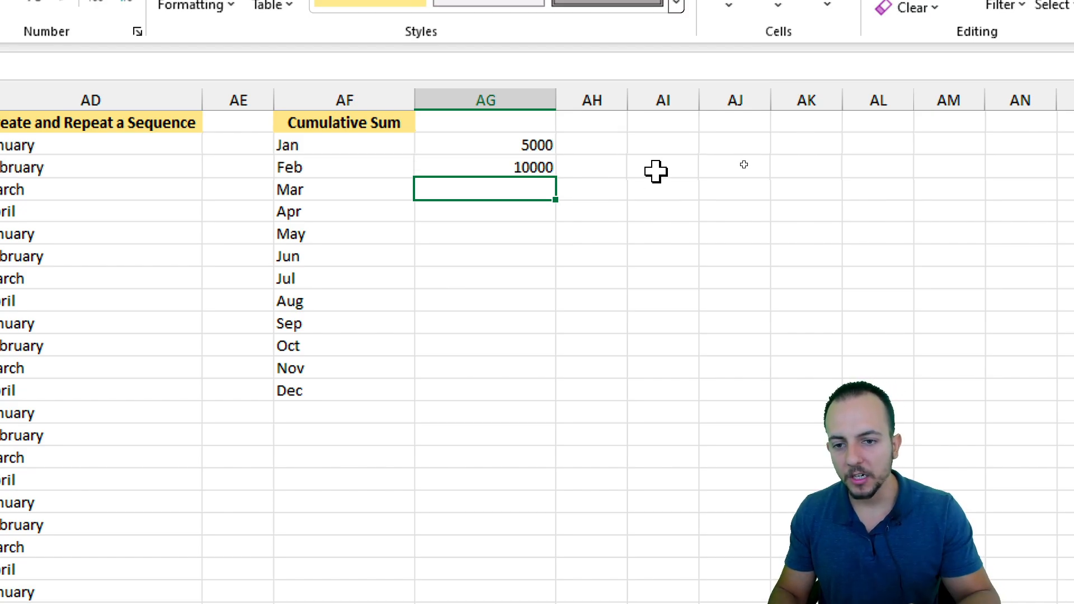
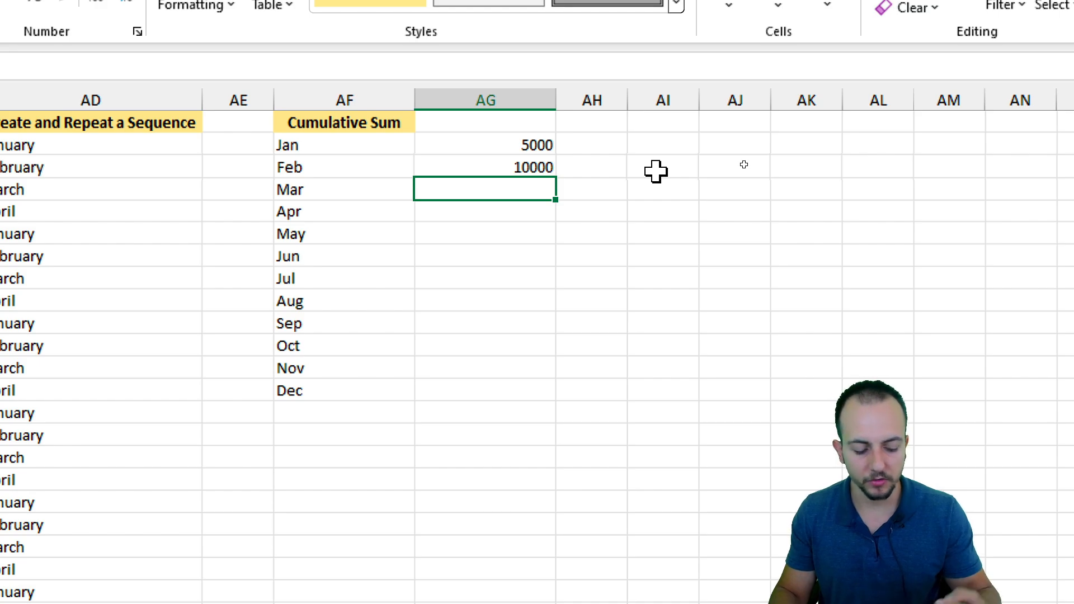
Enter 15000 in AG4 as the Mar amount and clear that cell again.
text(15000)
key(Return)
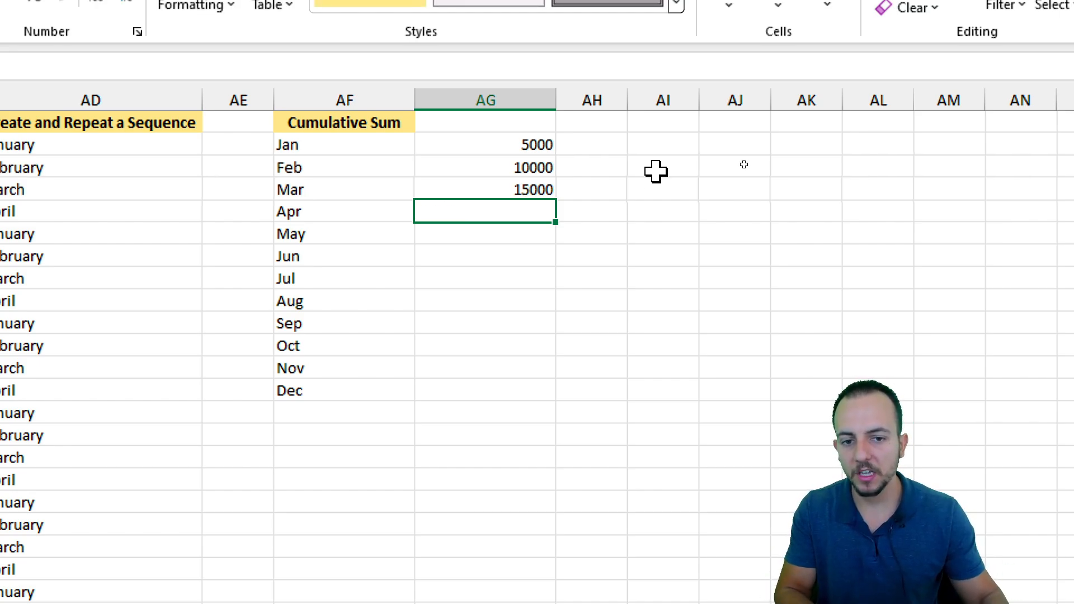
drag(346, 391, 427, 393)
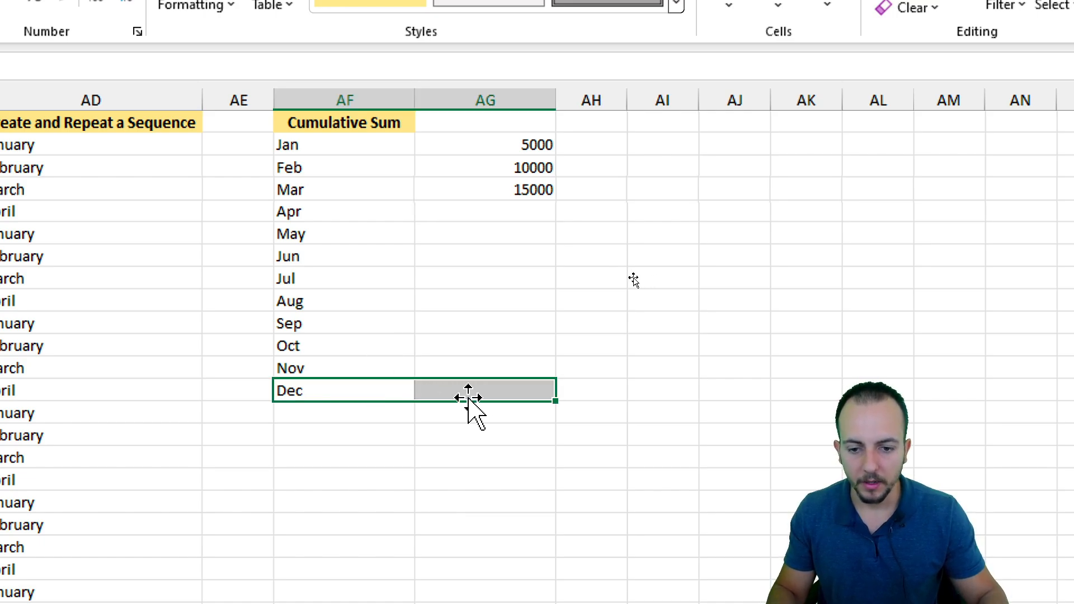
click(484, 391)
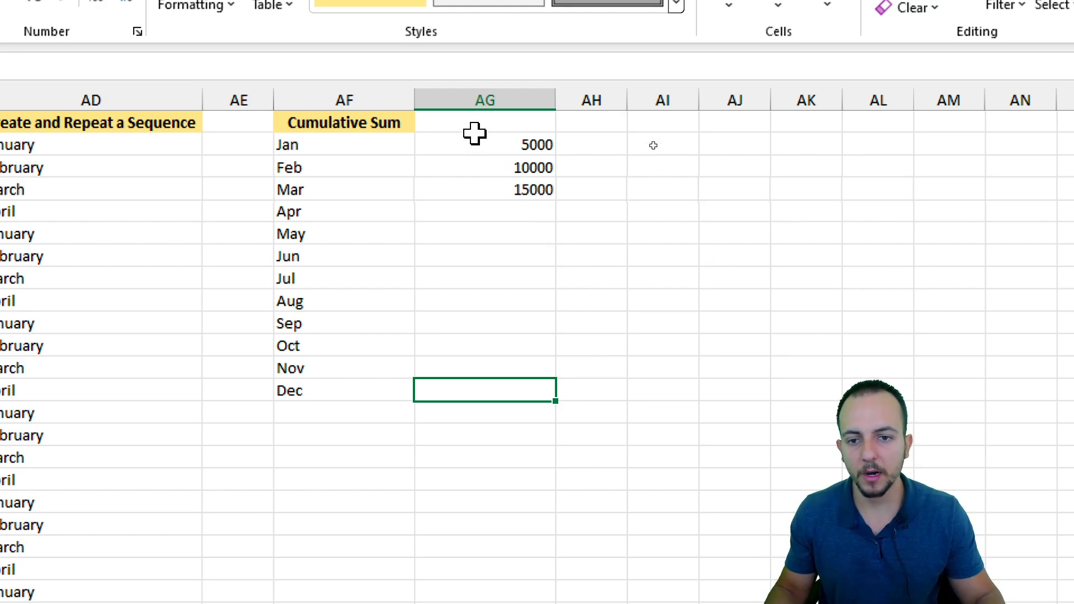
drag(475, 134, 481, 280)
click(533, 144)
drag(532, 145, 536, 163)
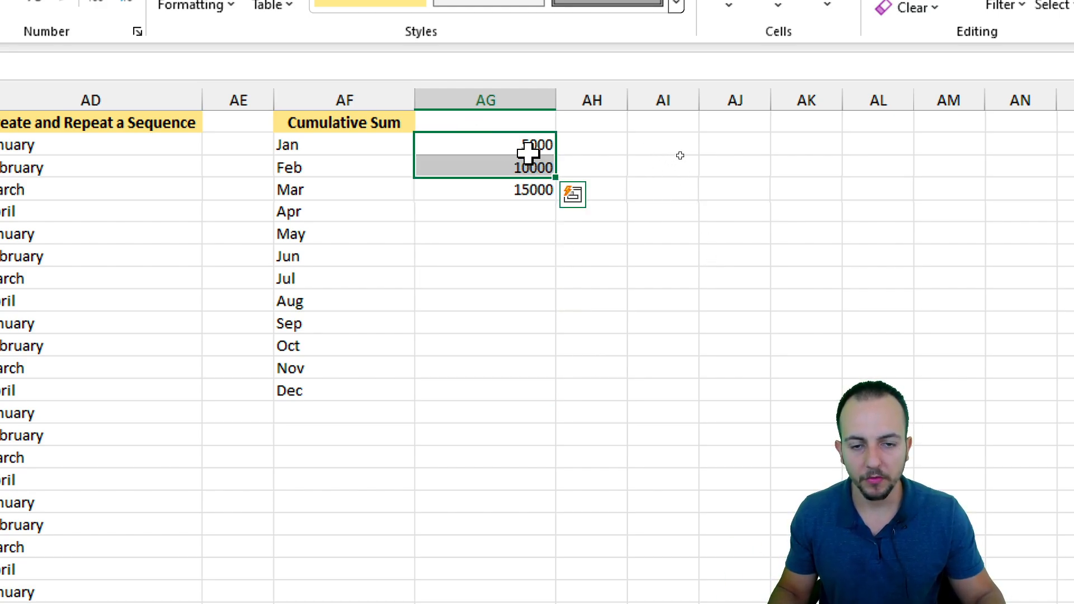
click(527, 184)
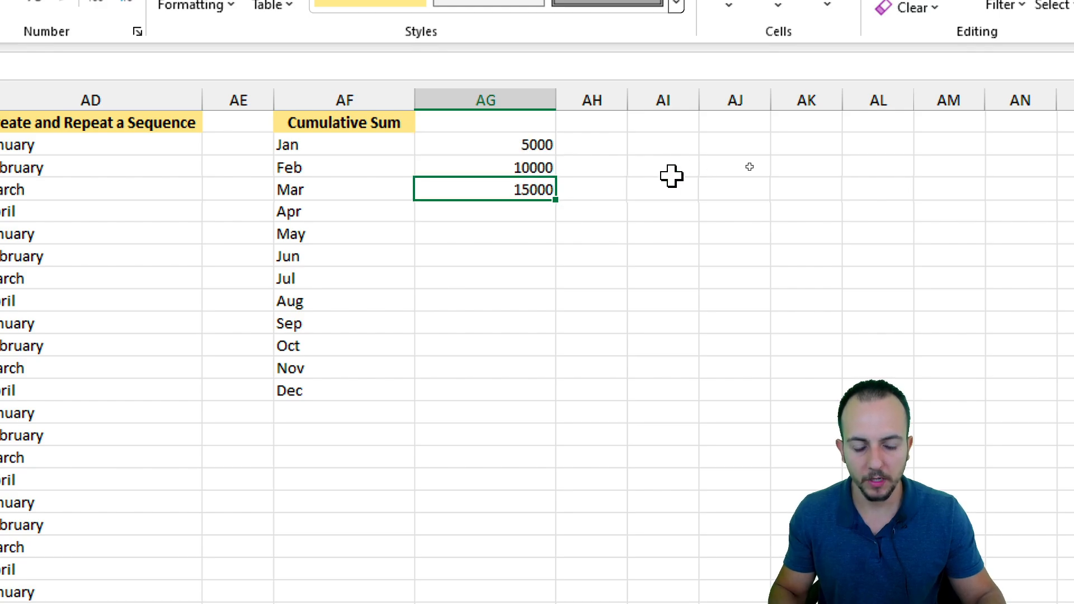
key(Delete)
Autofill the pattern of AG2:AG3 down to AG13 for the months through Dec.
drag(522, 150, 507, 161)
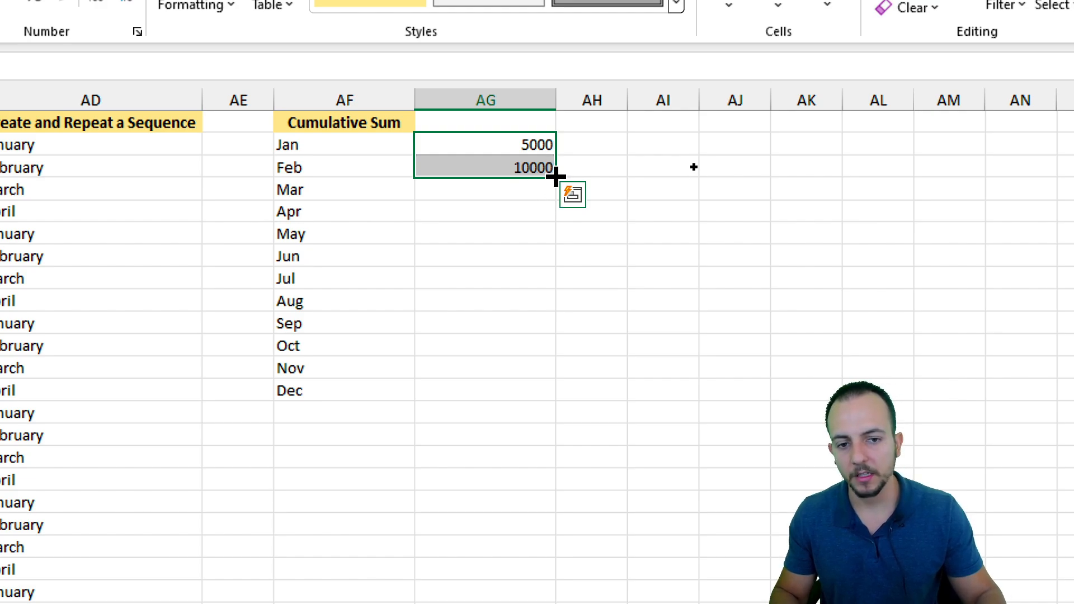
drag(558, 177, 496, 390)
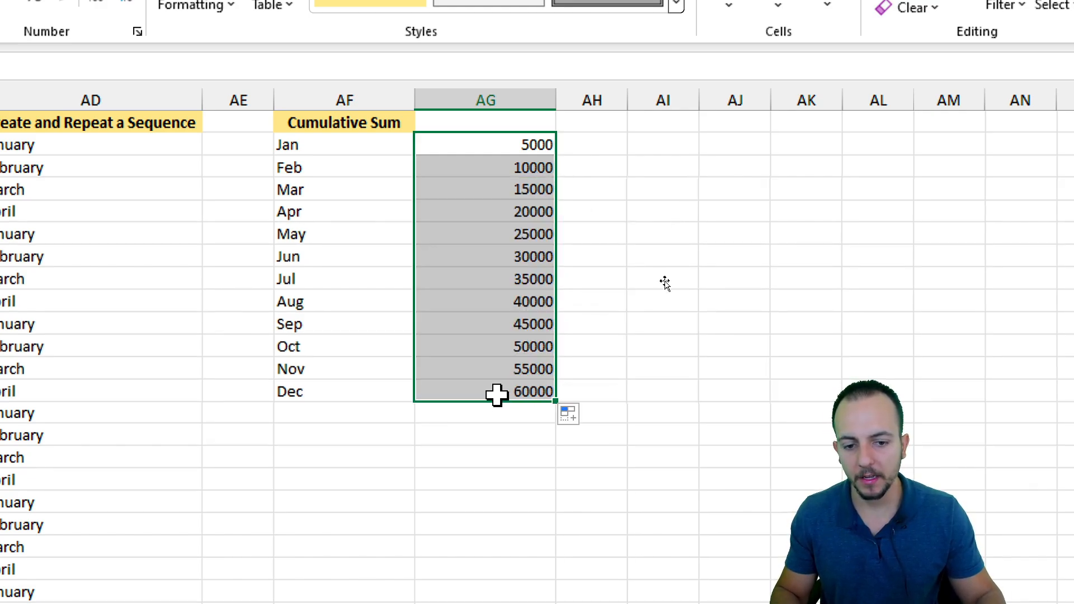
click(494, 367)
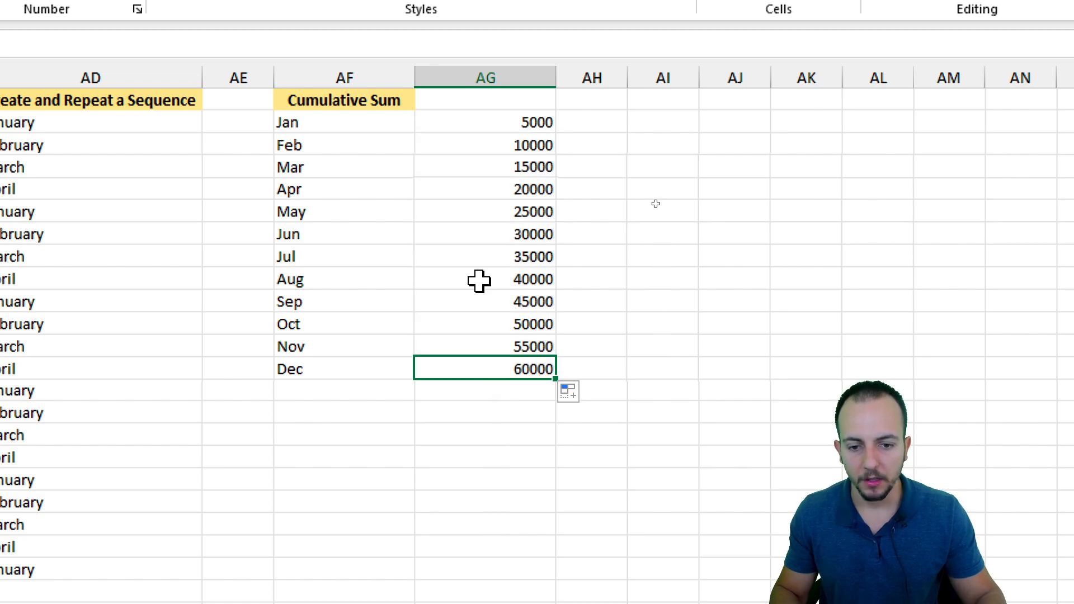
Review the cumulative amounts in AG2:AG13 against their months from Jan to Dec.
click(480, 122)
click(483, 145)
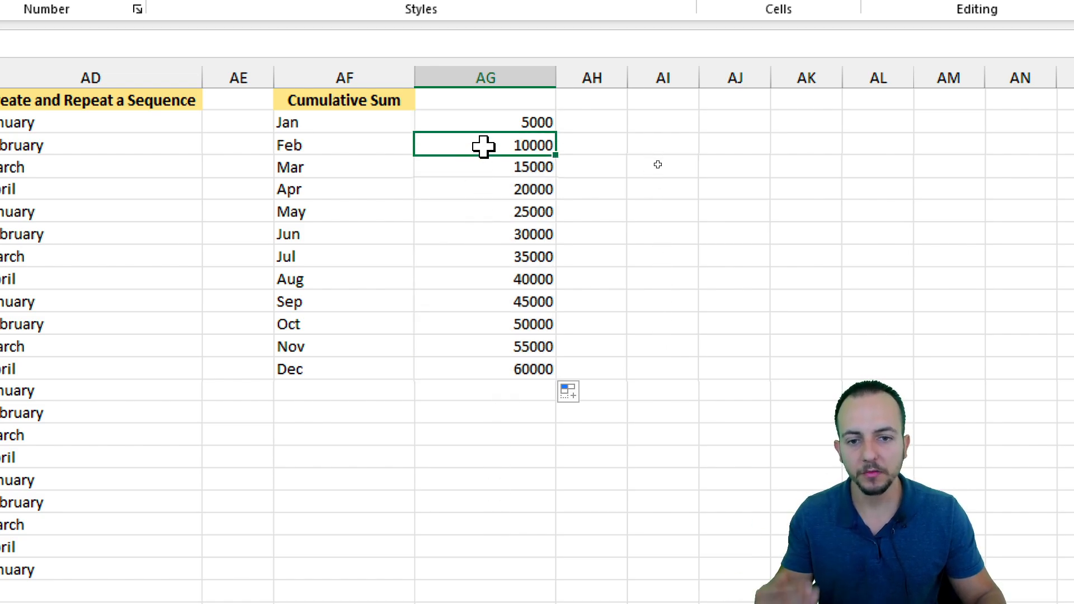
click(472, 169)
click(465, 370)
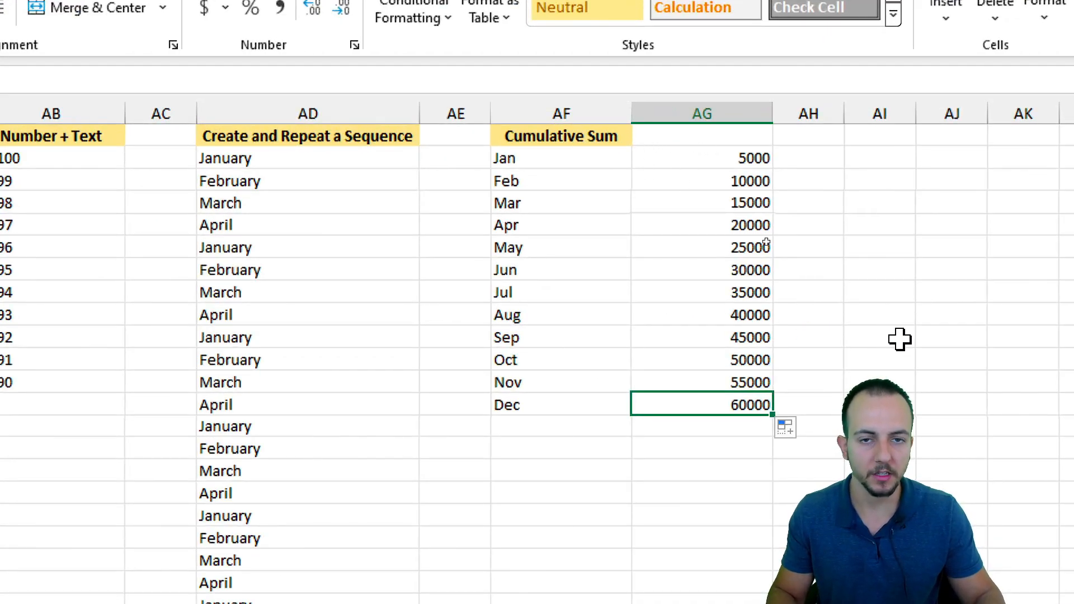
drag(709, 403, 712, 317)
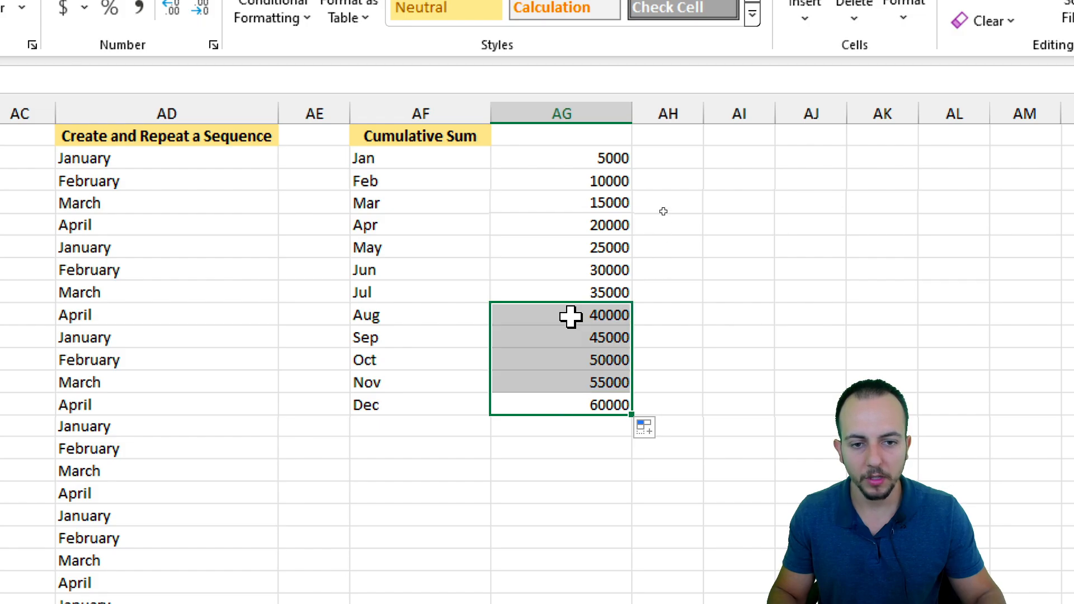
drag(570, 316, 554, 167)
click(554, 166)
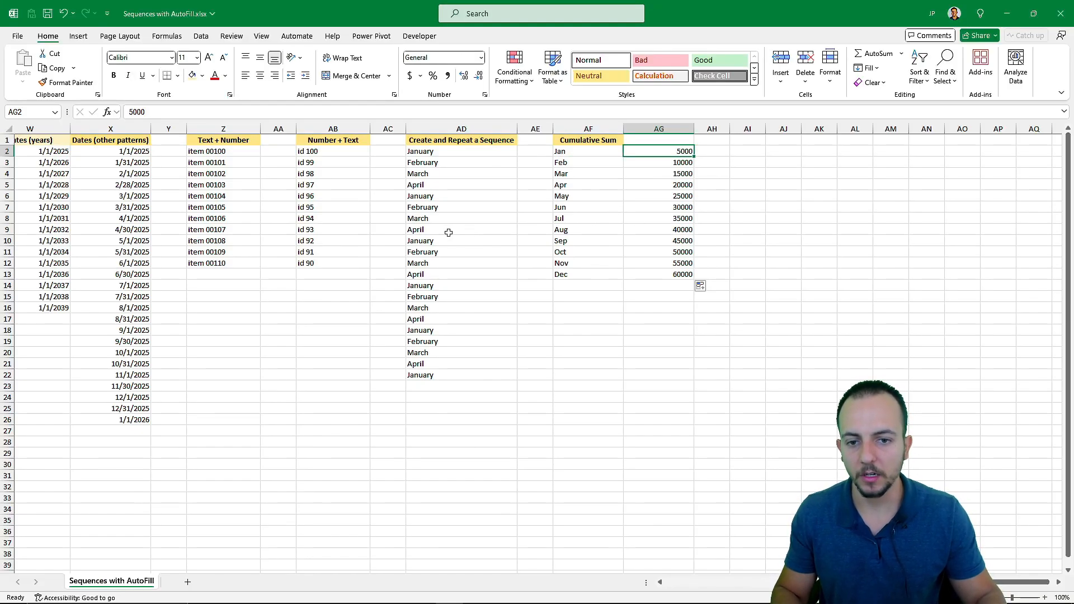
Examine the empty table in columns A to G, from Update and Product to Total Cost and Unit Price.
scroll(448, 232, left, 10)
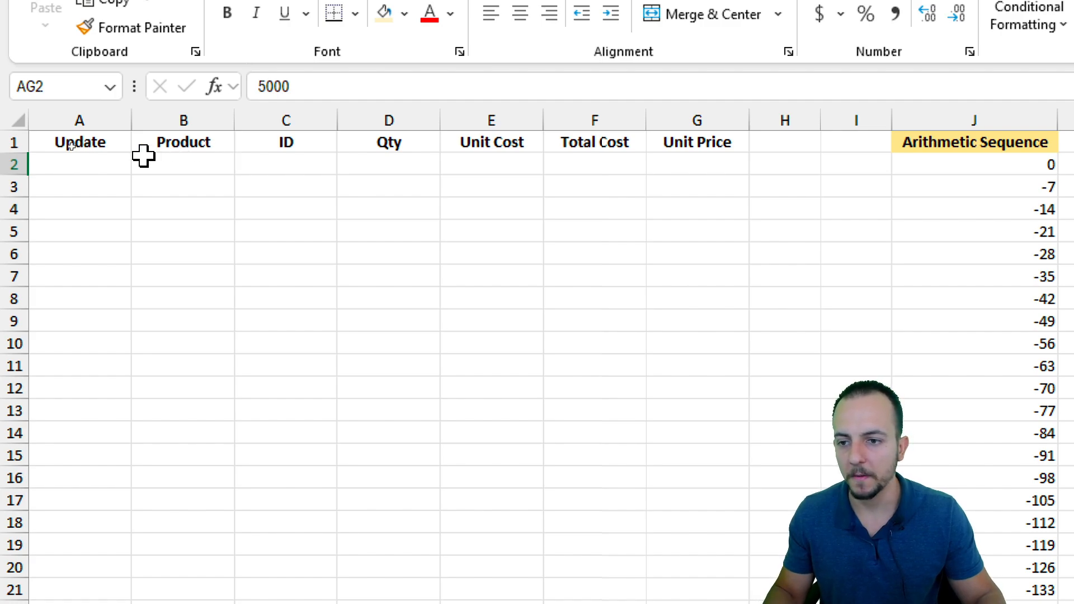
drag(101, 144, 681, 440)
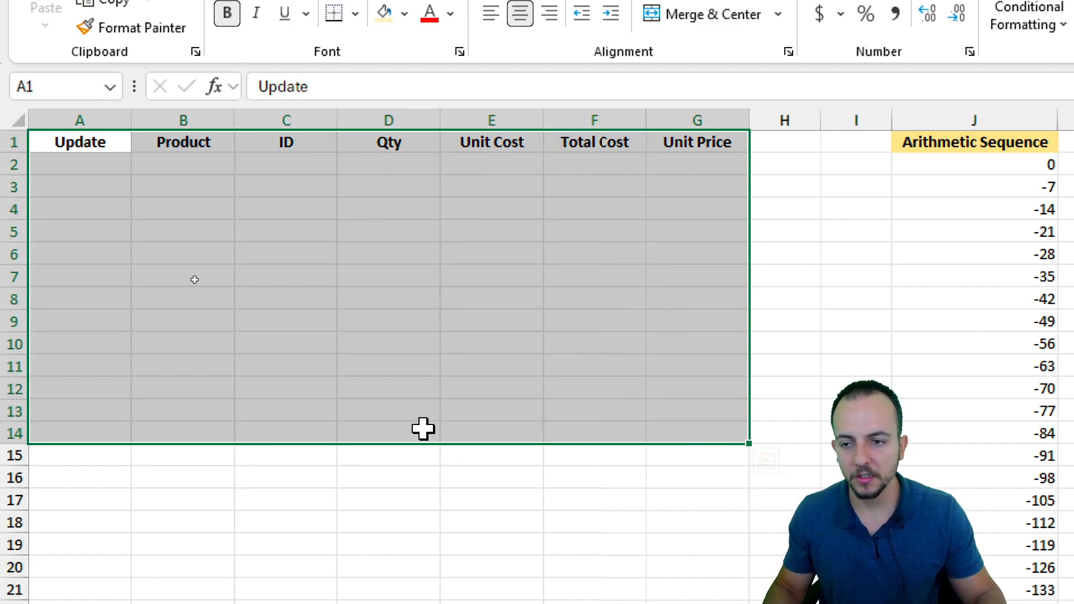
click(104, 115)
click(191, 118)
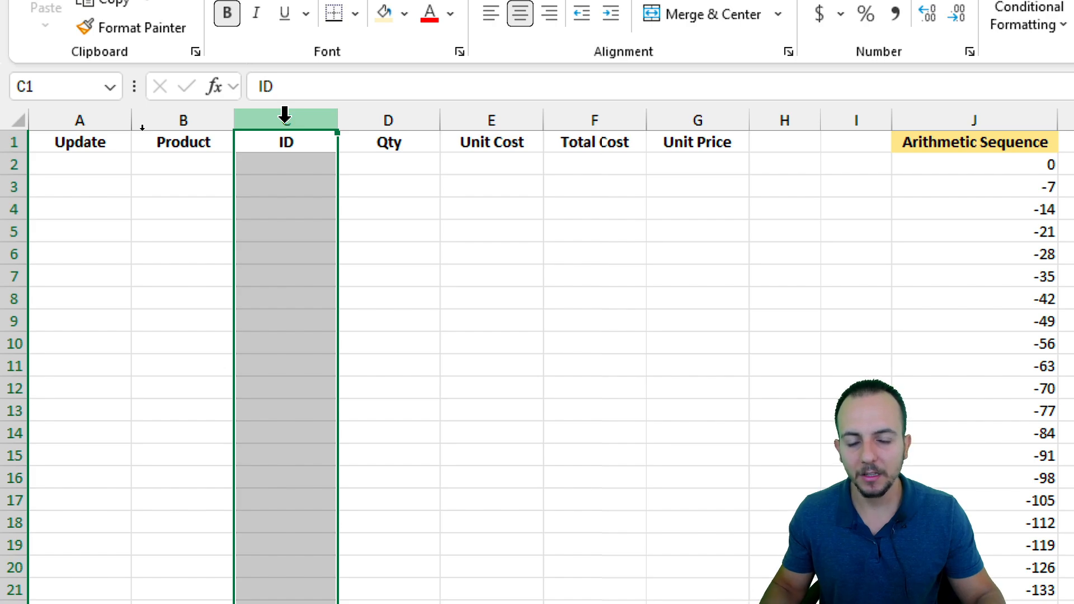
click(360, 112)
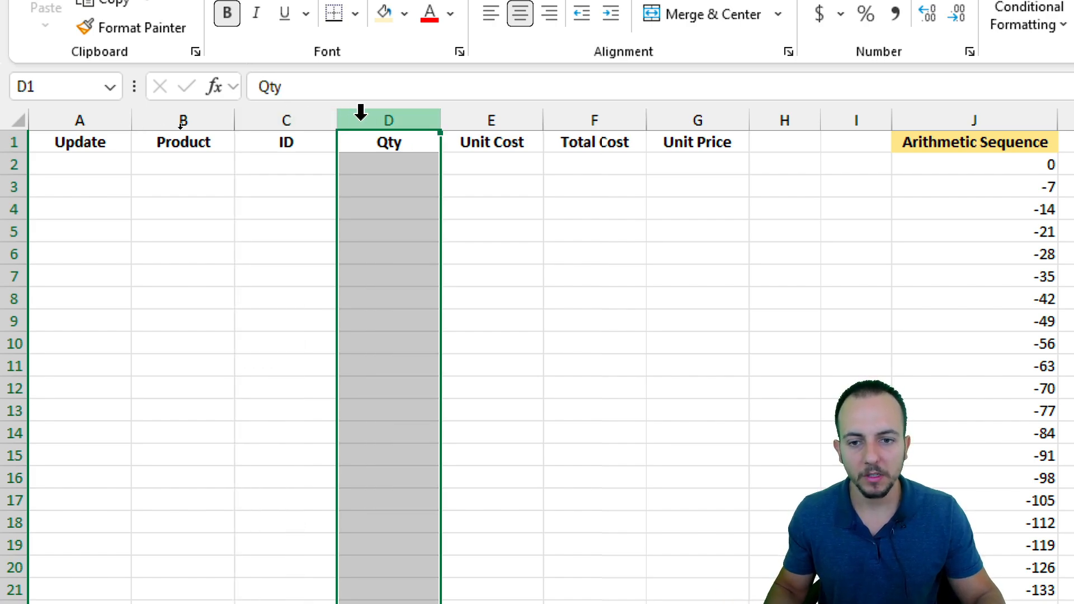
click(488, 111)
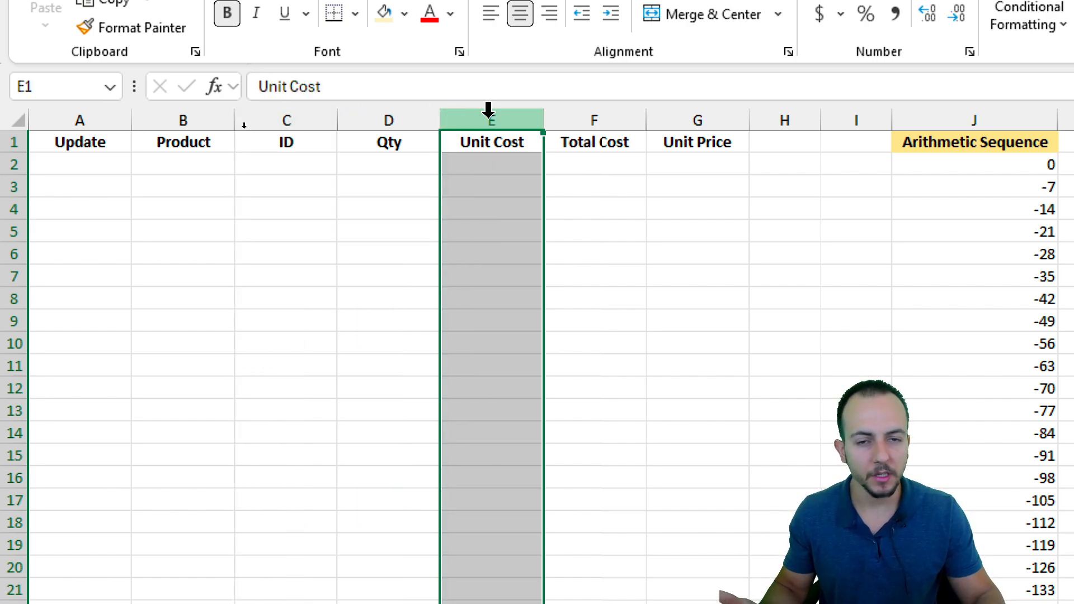
click(578, 112)
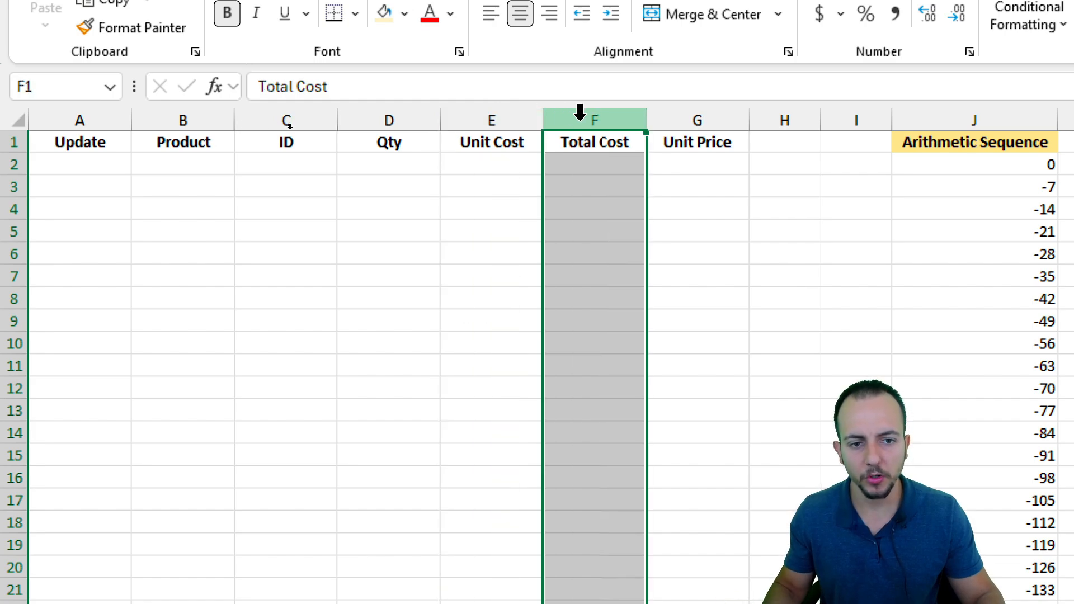
click(696, 118)
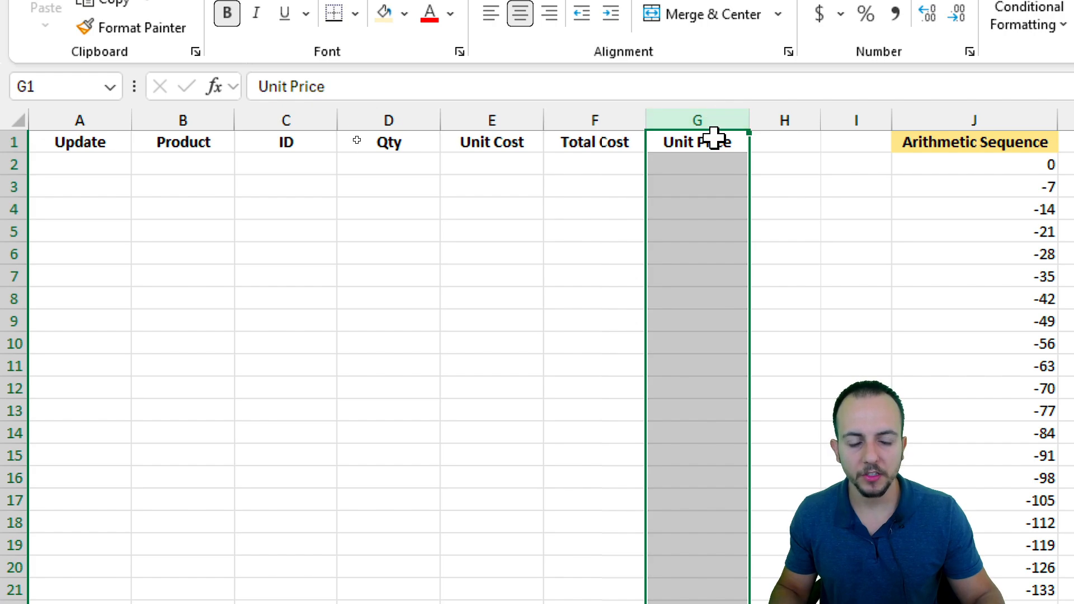
click(694, 163)
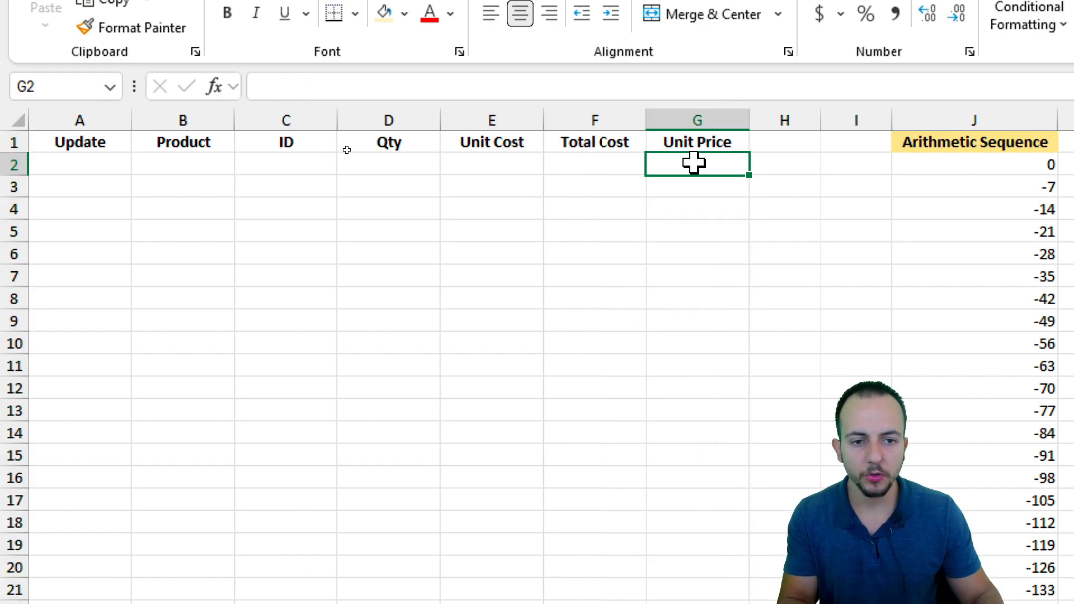
click(600, 116)
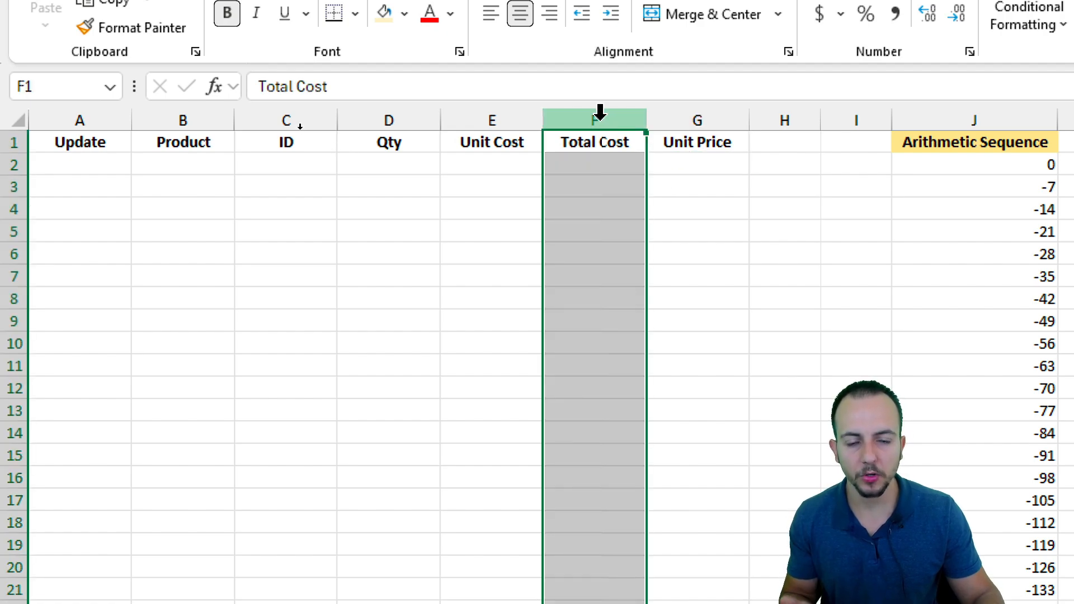
click(597, 167)
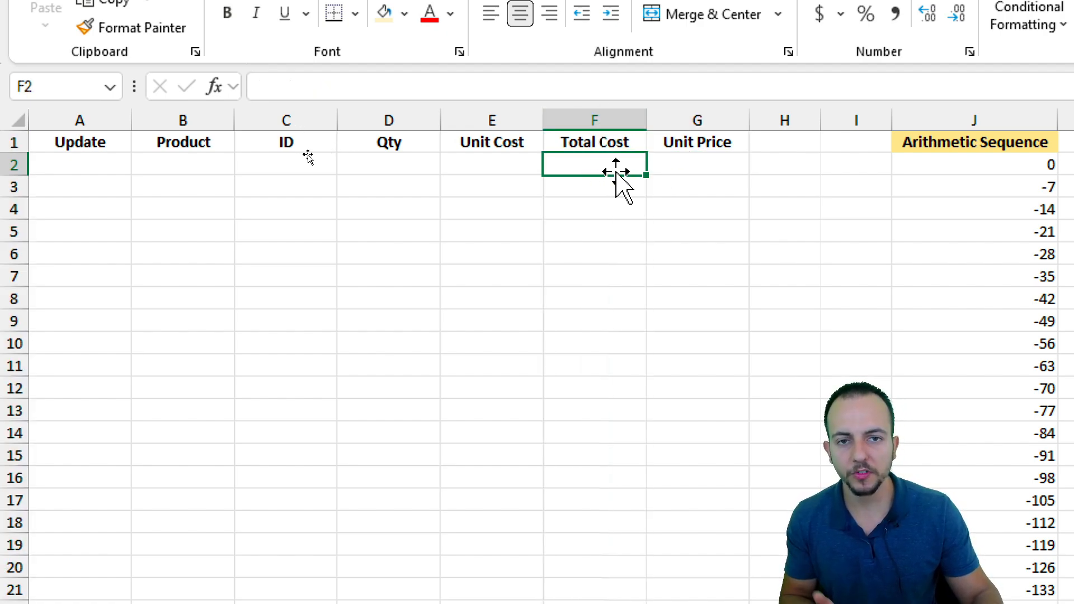
Enter 01/01/2025 in A2 of the Update column and autofill it down to A10 with the Copy Cells option.
click(56, 160)
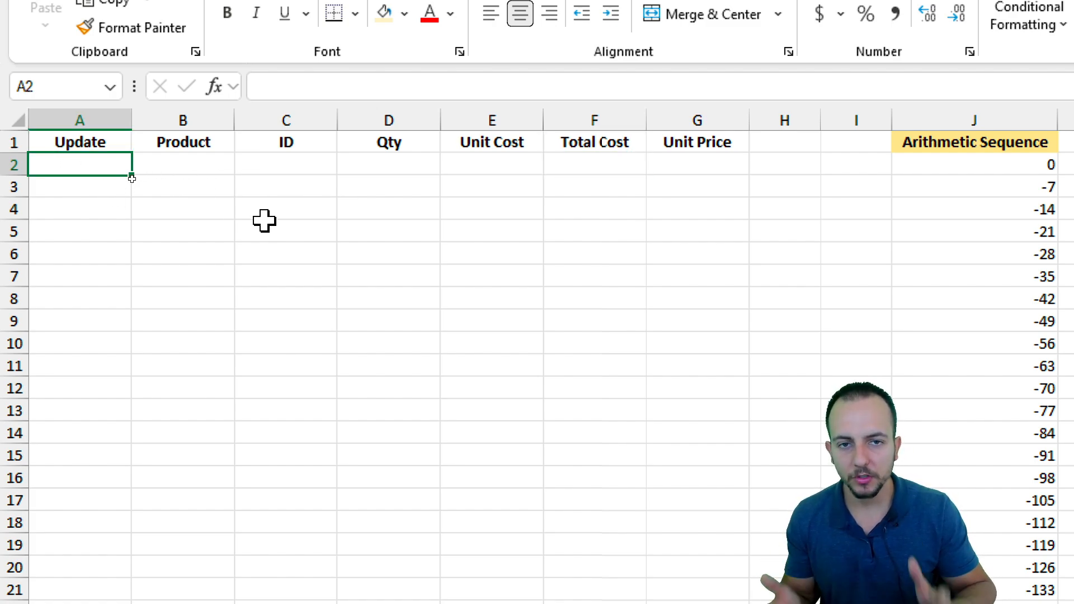
text(01/01/2025)
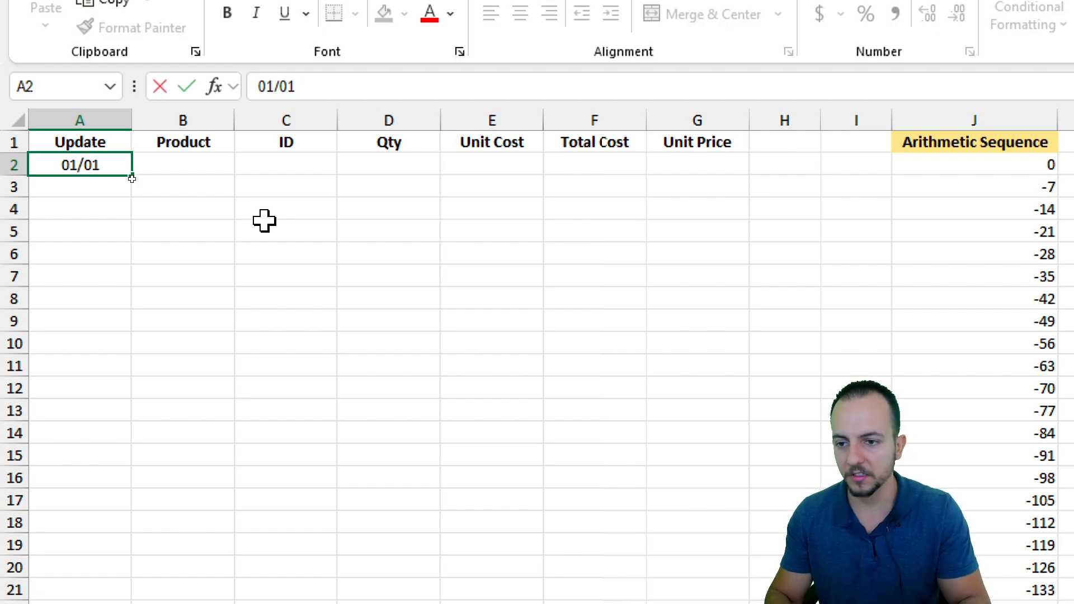
key(Return)
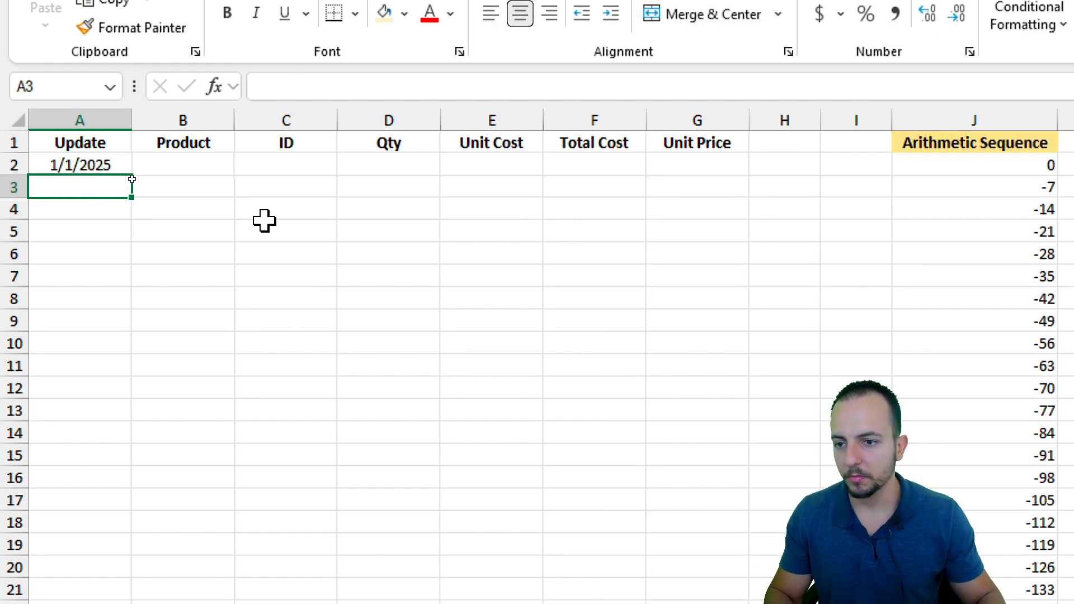
click(105, 160)
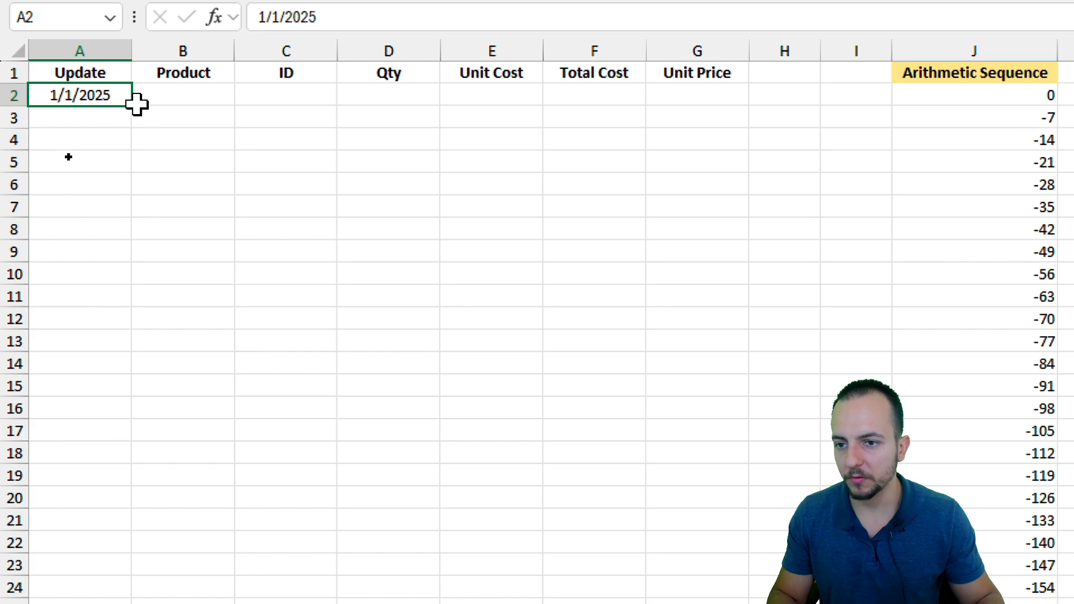
drag(132, 106, 110, 282)
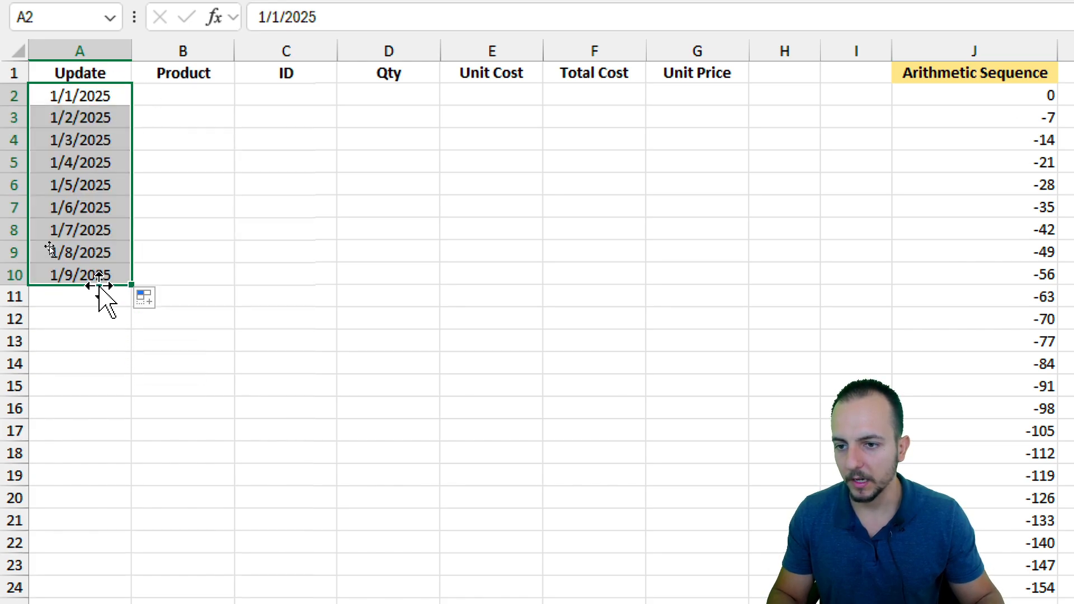
click(161, 297)
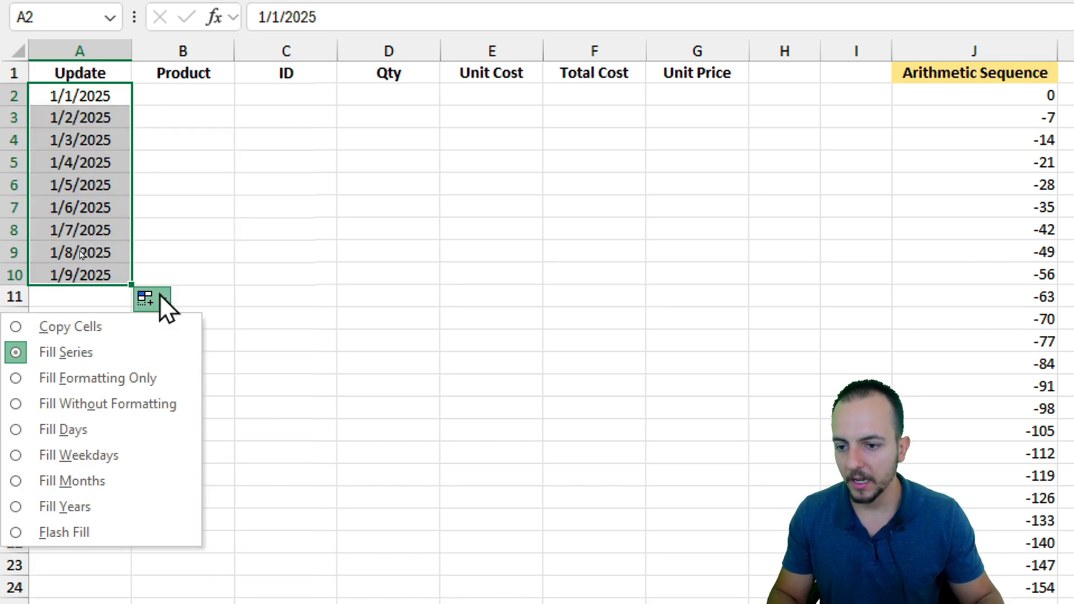
click(113, 327)
drag(120, 103, 103, 277)
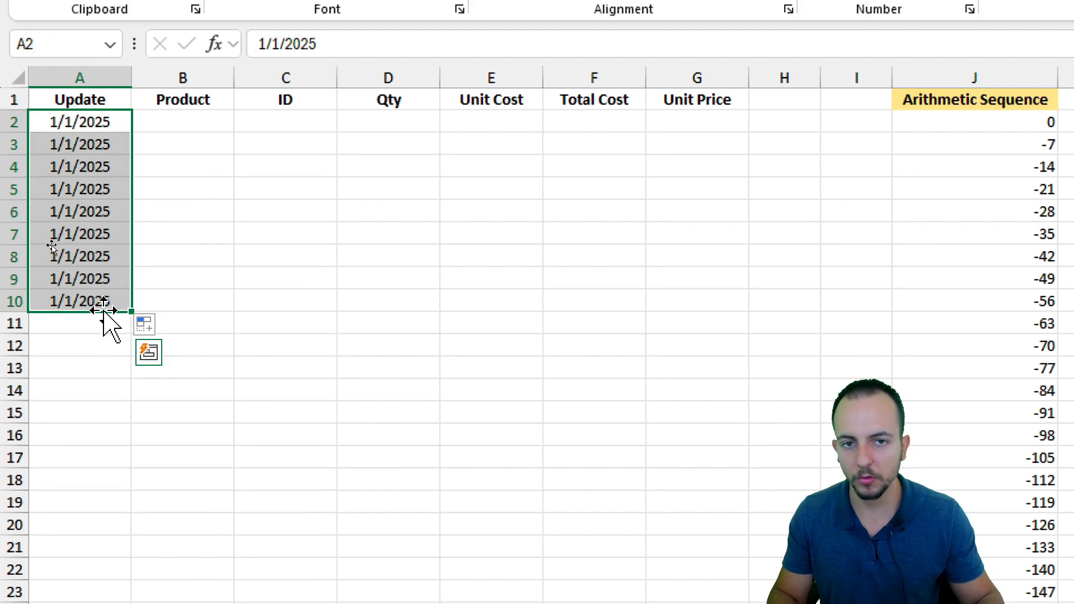
Enter Item 001 in B2 of the Product column and autofill the numbered items down to B10.
click(170, 121)
text(Item)
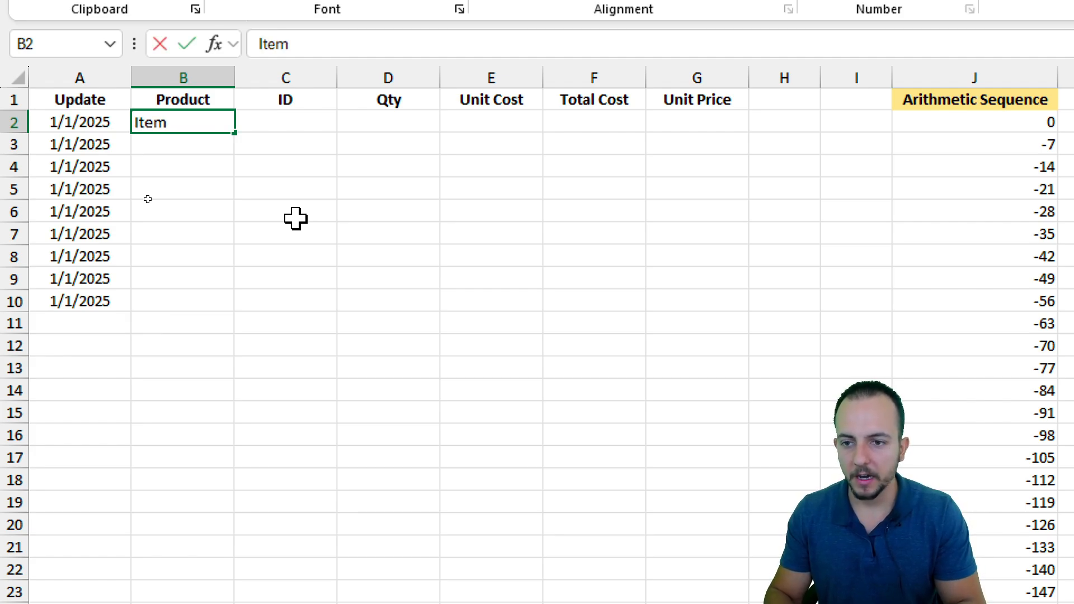
text( 001)
key(Return)
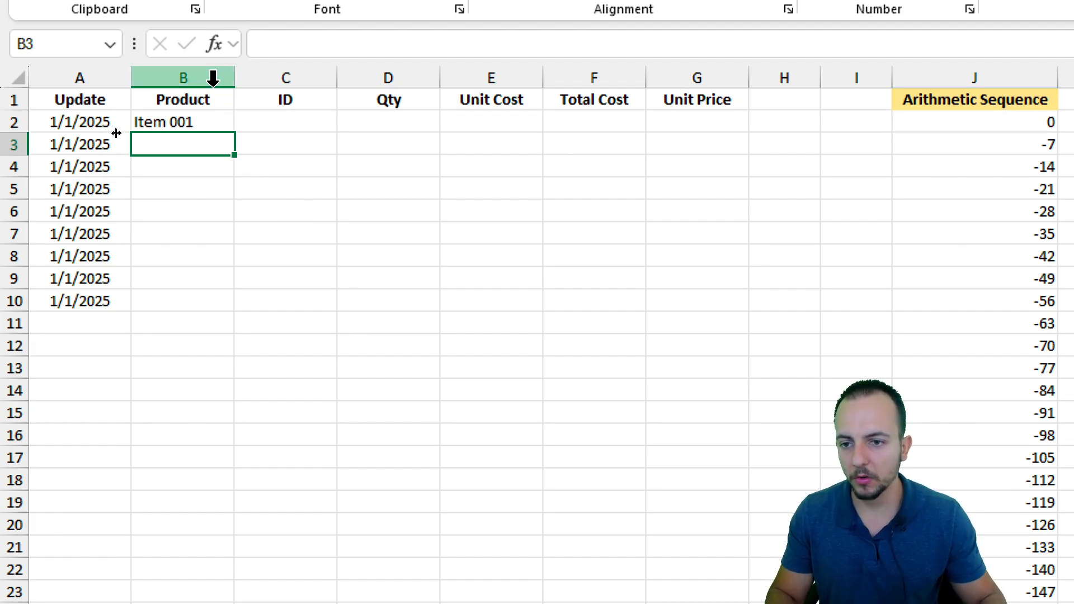
click(224, 118)
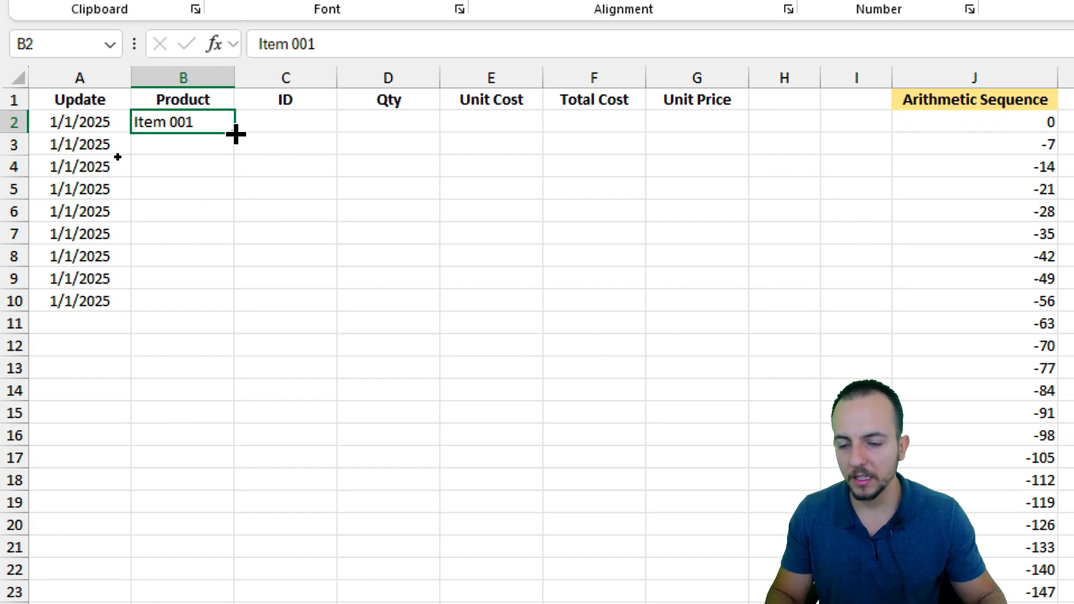
drag(235, 134, 194, 314)
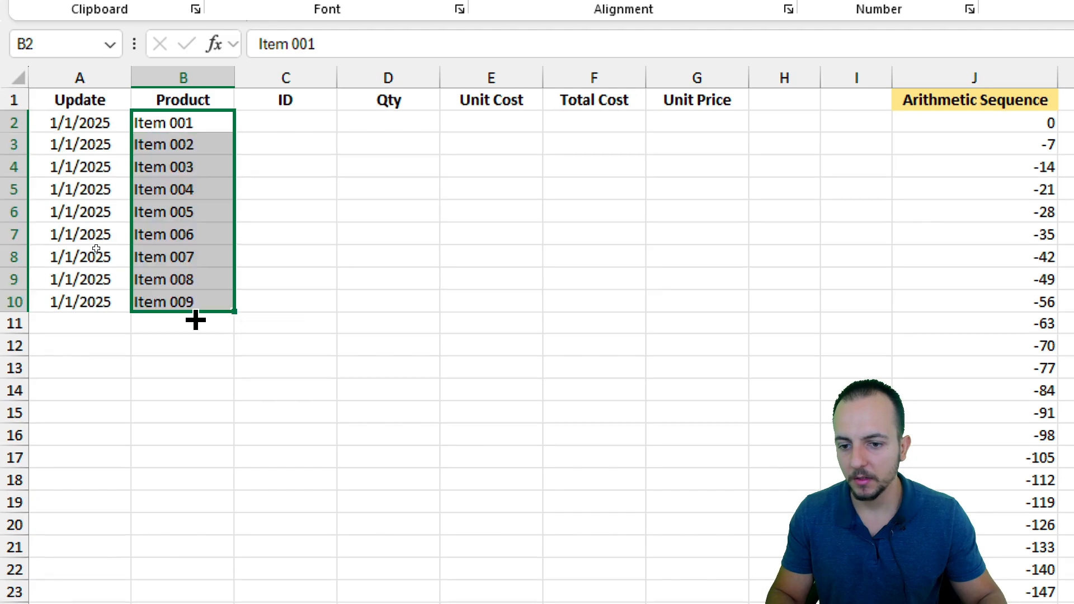
click(159, 302)
click(181, 256)
click(185, 229)
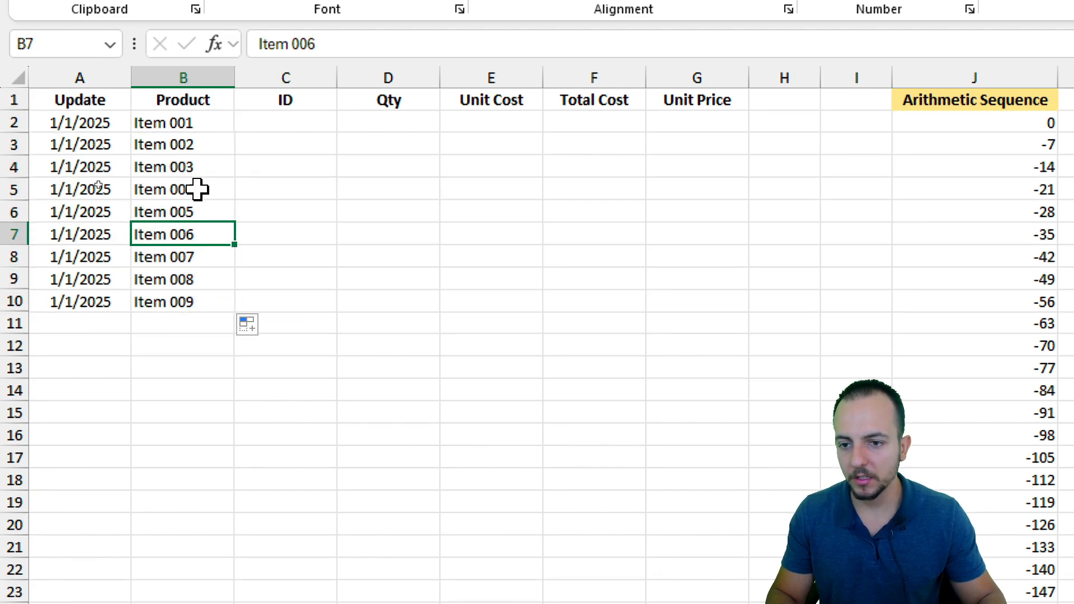
click(200, 190)
Enter id-01 in C2 of the ID column and autofill the numbered IDs down to C10.
click(275, 122)
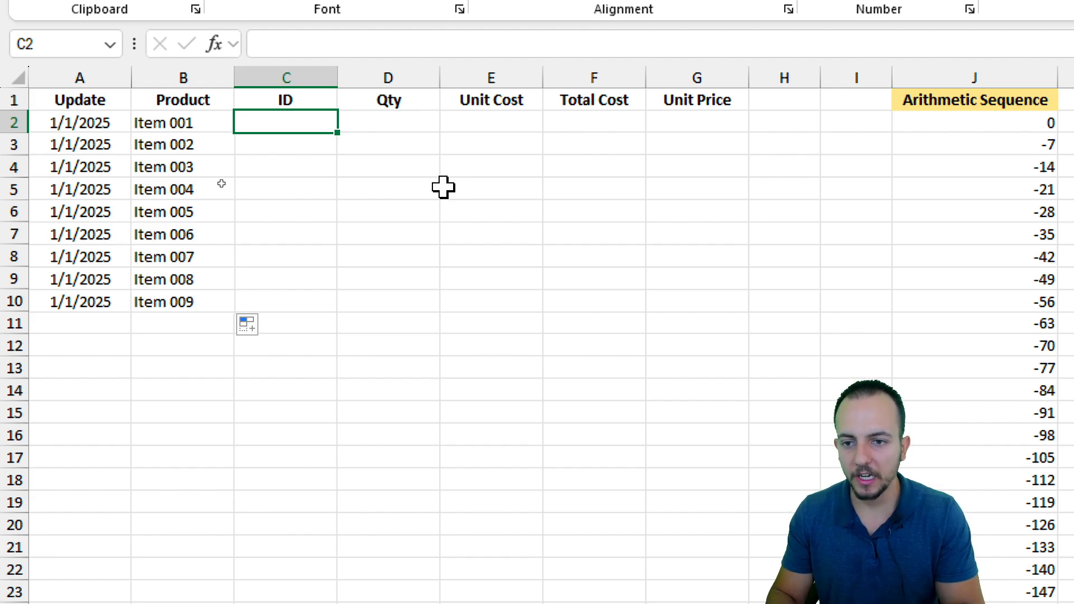
text(id-)
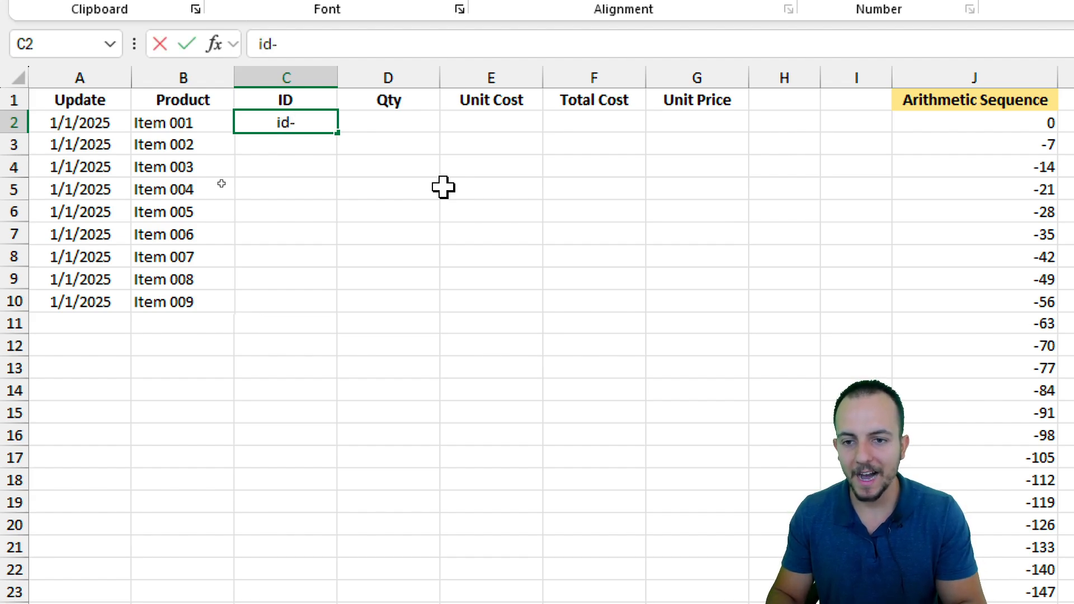
text(01)
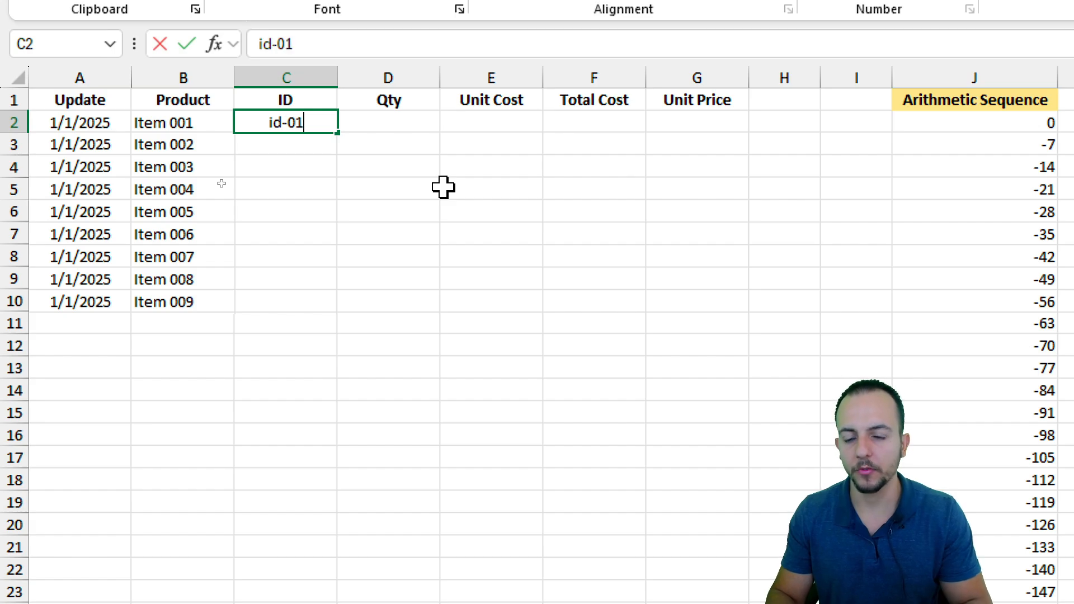
key(Return)
click(307, 121)
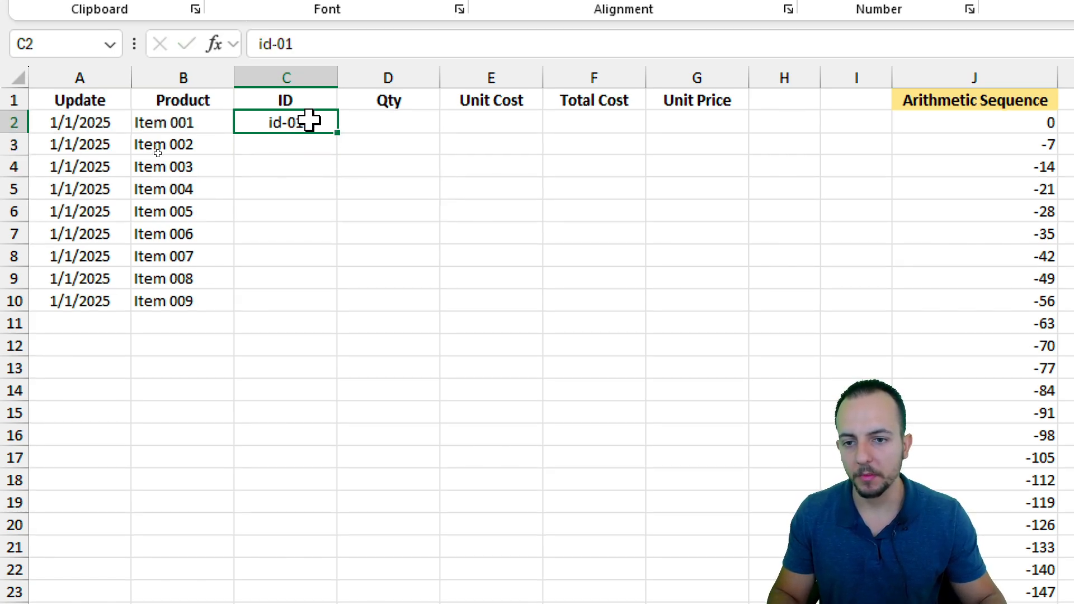
drag(338, 133, 309, 305)
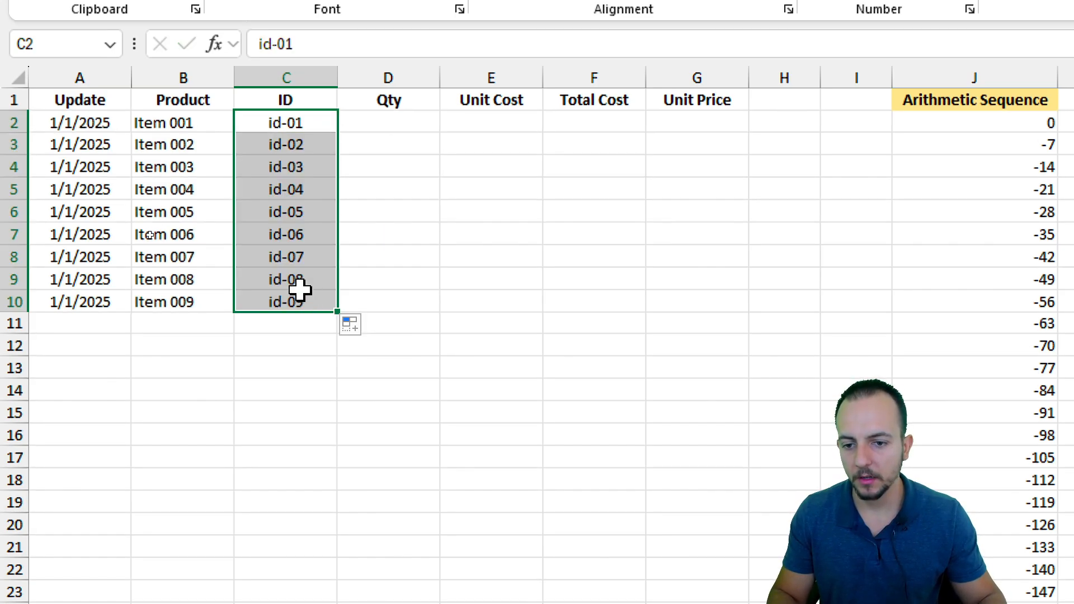
Review the autofilled IDs in C2:C10, going up from the last one to the first.
click(300, 295)
key(Up)
key(Up)
key(Up)
key(Up)
key(Up)
key(Up)
key(Up)
key(Up)
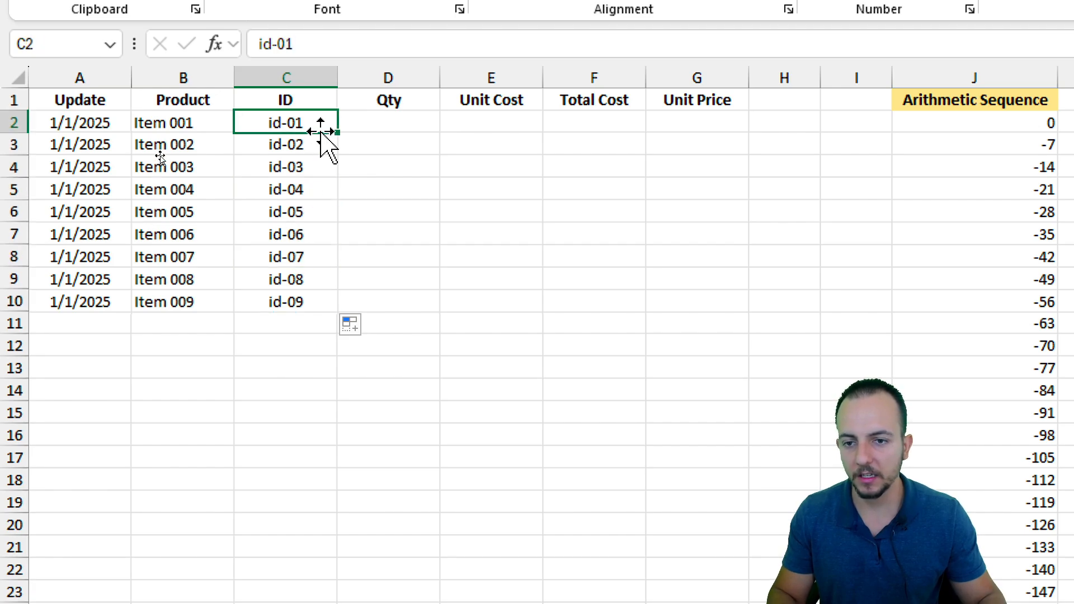
key(shift+space)
click(320, 146)
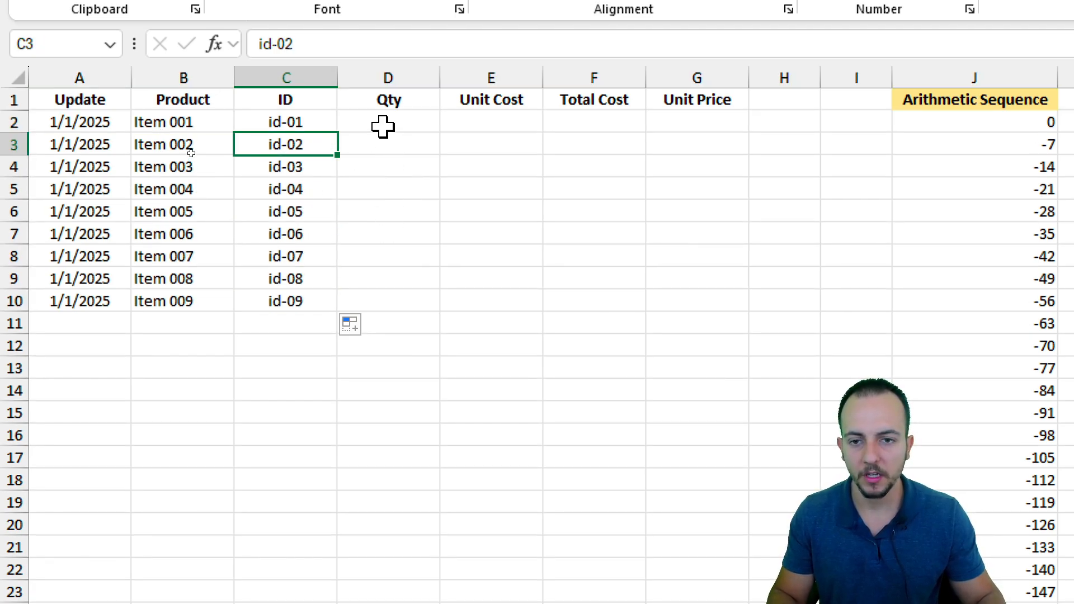
Enter the quantities 5, 10, 1 and 3 in D2:D5 of the Qty column.
click(359, 125)
drag(358, 125, 367, 293)
click(386, 120)
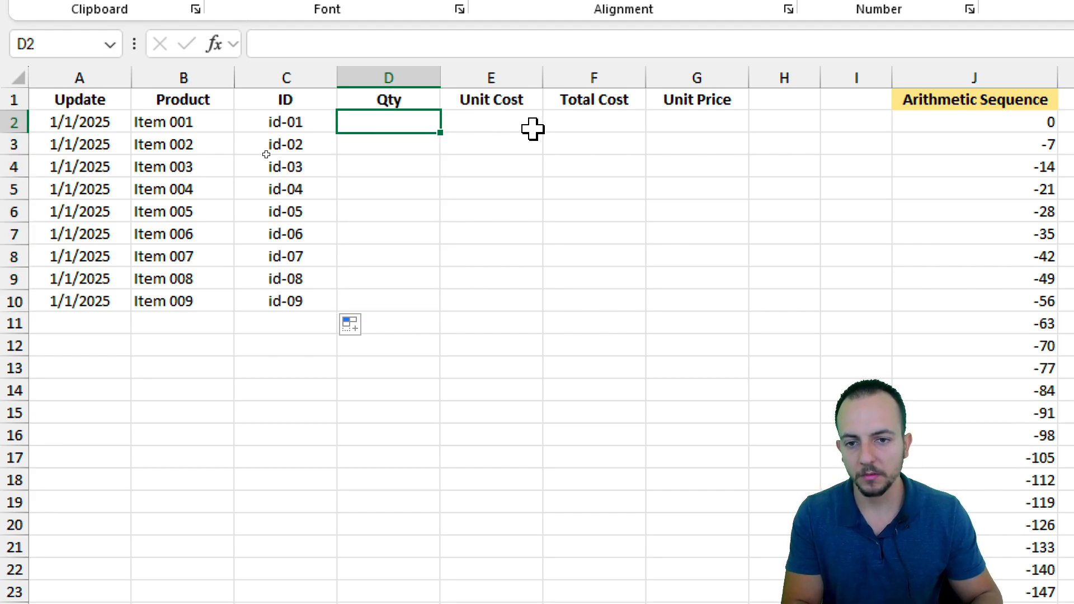
text(5)
key(Return)
text(10)
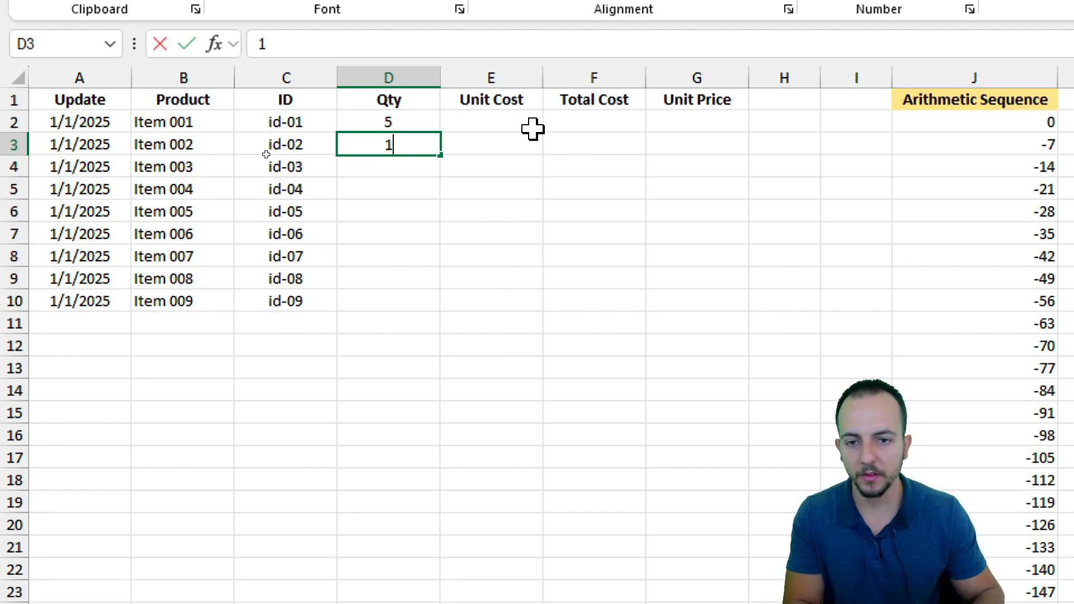
key(Return)
text(1)
key(Return)
text(3)
key(Return)
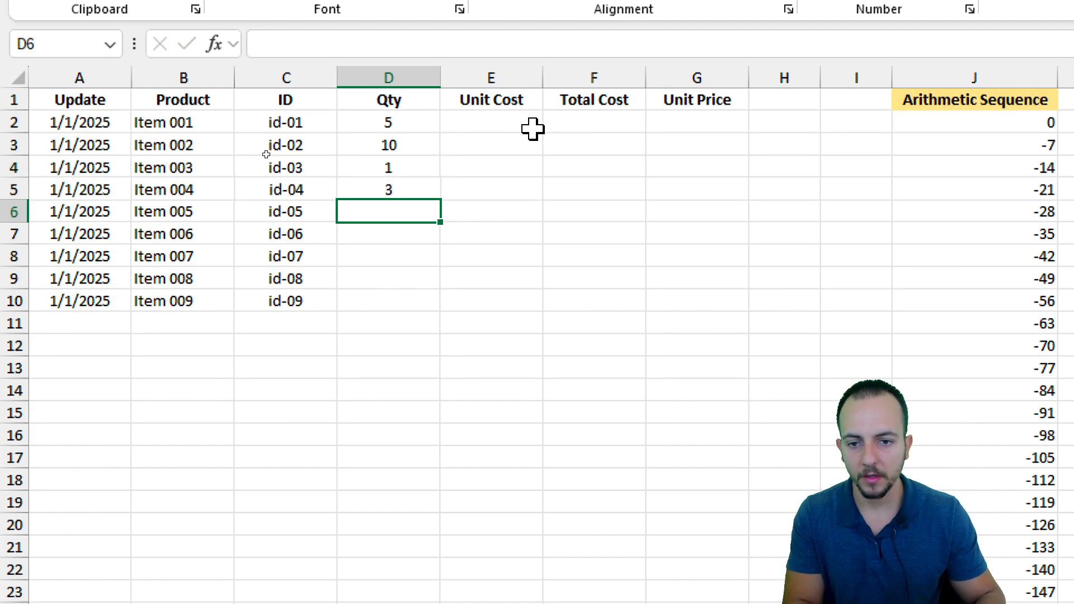
Enter the quantities 99, 57, 42, 14 and 51 in D6:D10 of the Qty column.
text(99)
key(Return)
text(57)
key(Return)
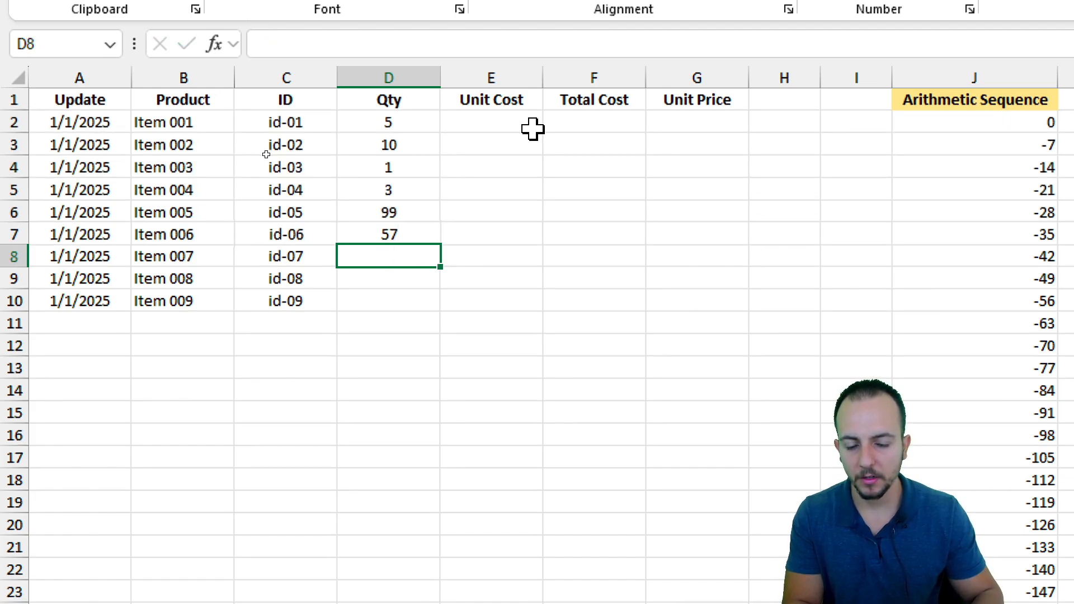
text(42)
key(Return)
text(14)
key(Return)
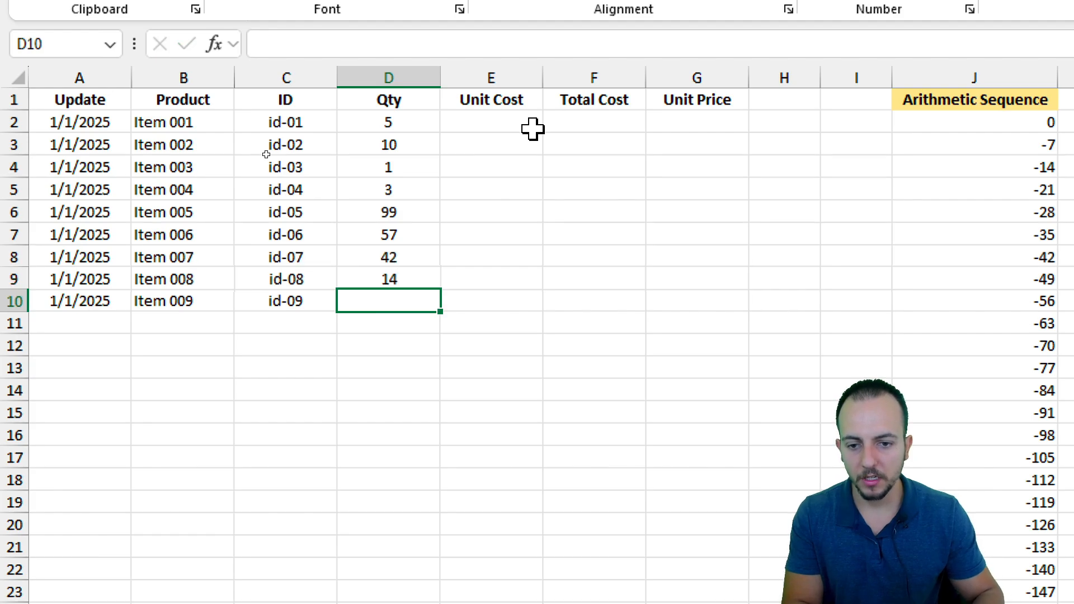
text(51)
key(Return)
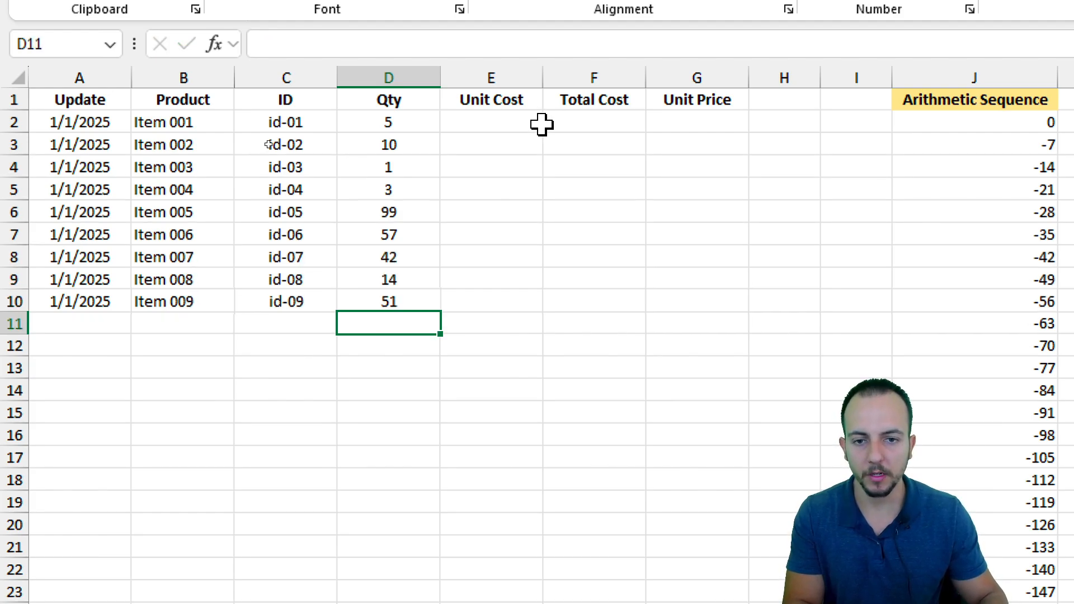
Enter the unit costs 10, 9.99, 5 and 4.7 in E2:E5 of the Unit Cost column.
click(514, 118)
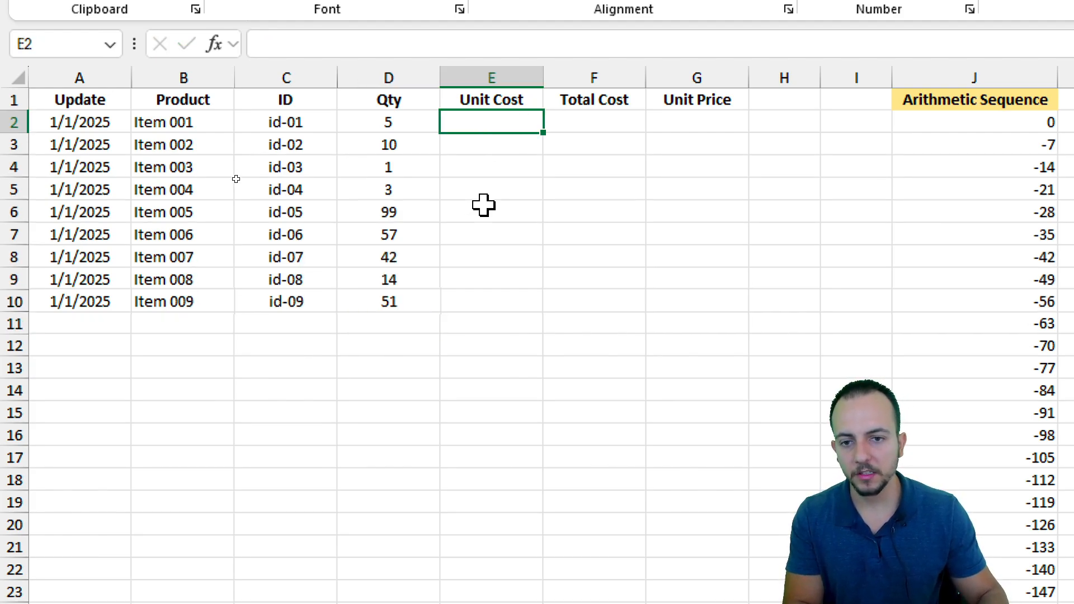
text(10)
key(Return)
text(9)
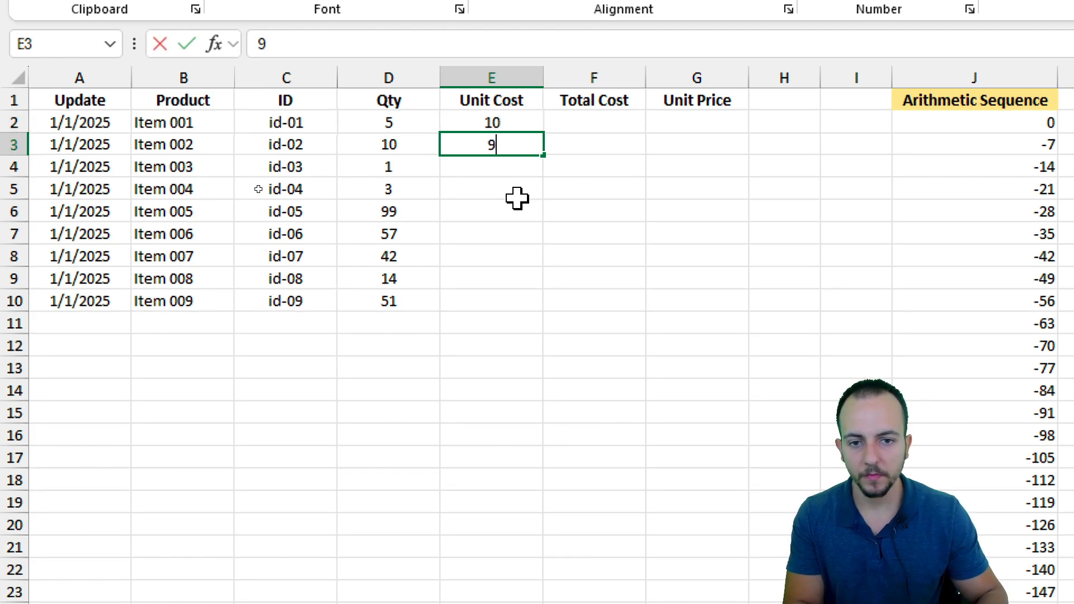
text(.99)
key(Return)
text(5)
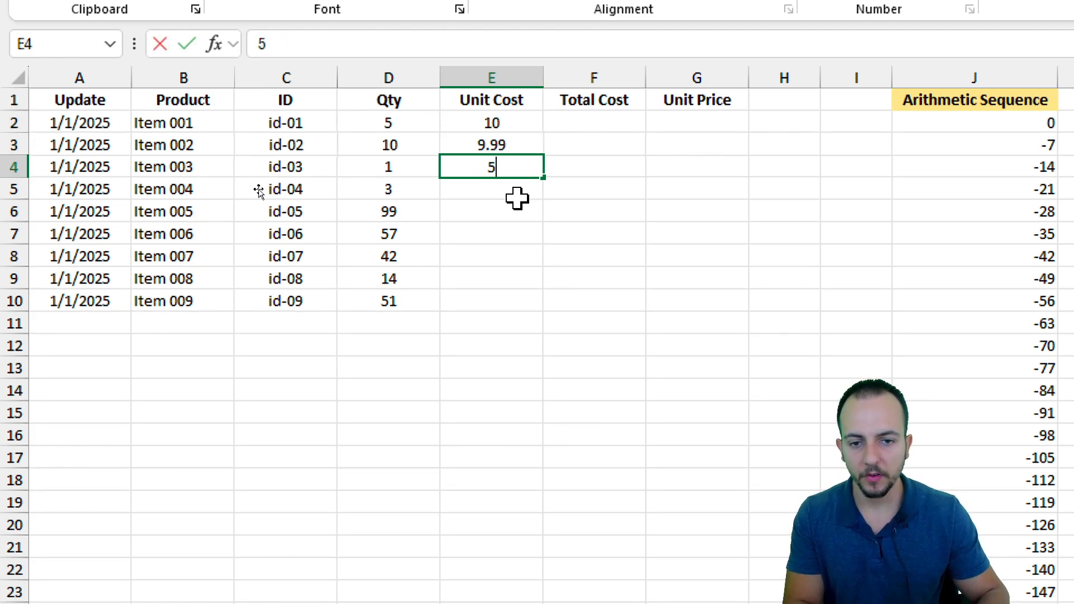
key(Return)
text(4.7)
key(Return)
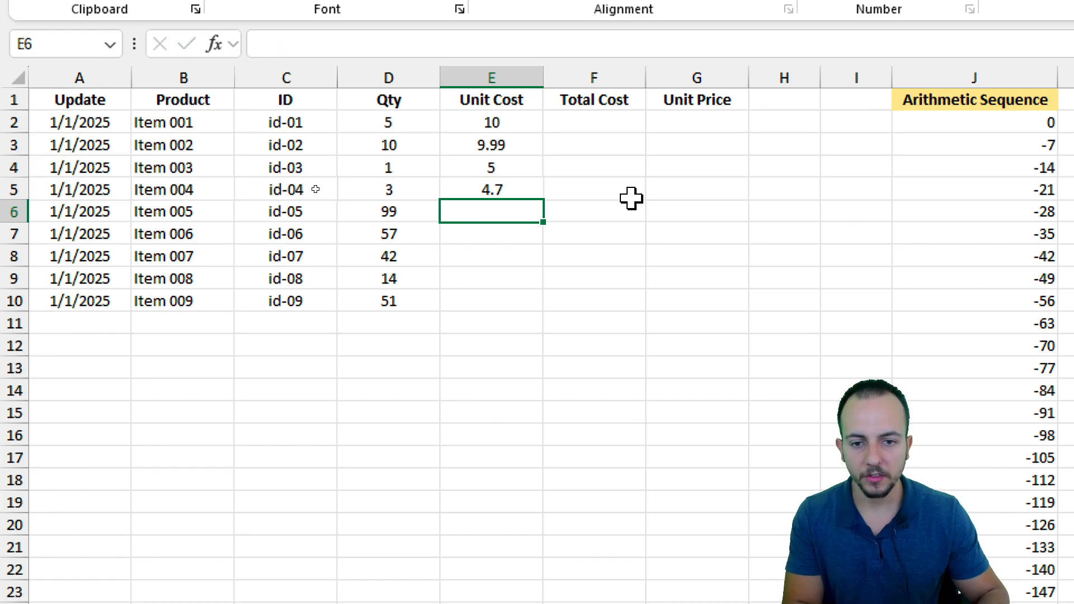
Enter the unit costs 1, 2.31, 3, 19.99 and 15 in E6:E10 of the Unit Cost column.
text(1)
key(Return)
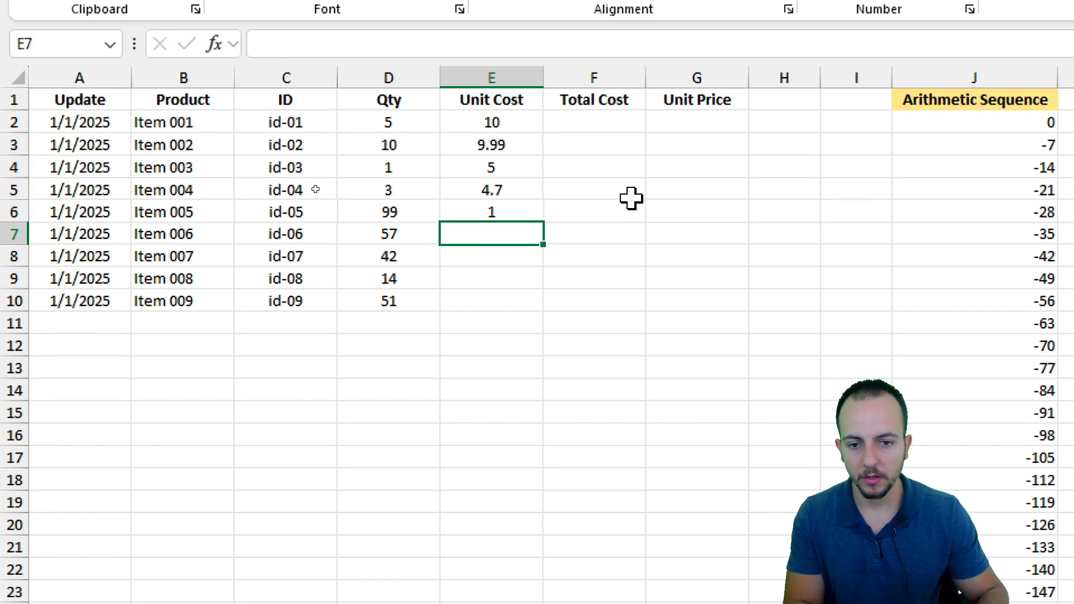
text(2.31)
key(Return)
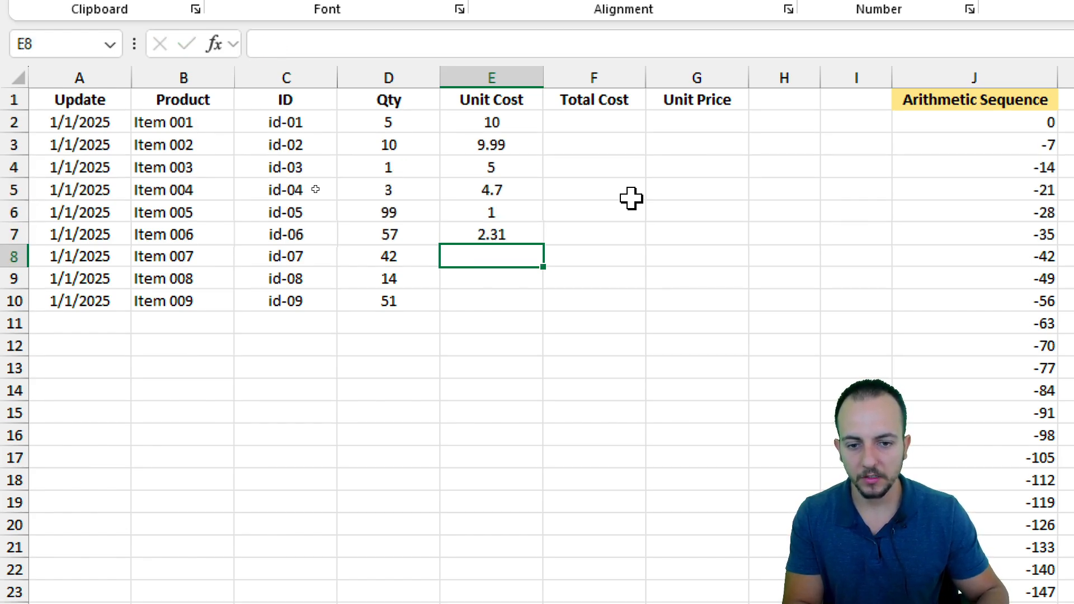
text(3)
key(Return)
text(19.99)
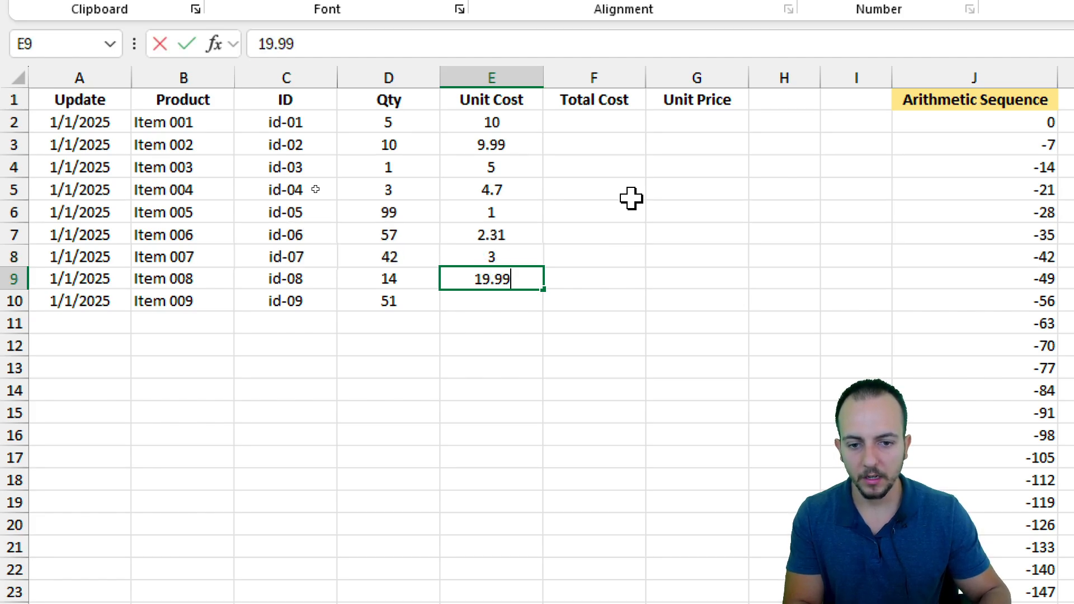
key(Return)
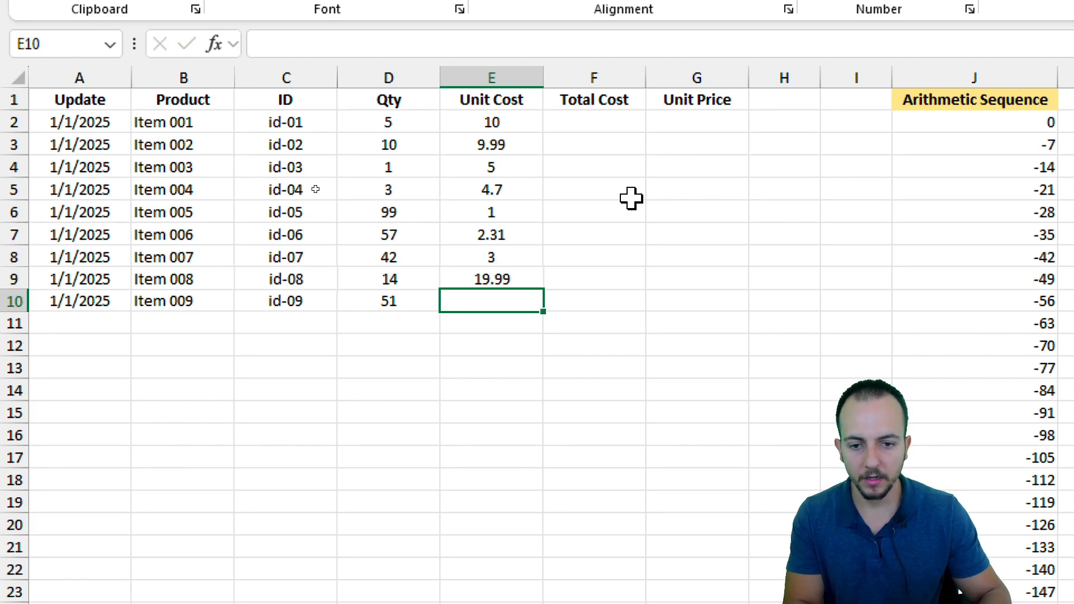
text(15)
key(Return)
Enter the formula =E2*D2 in F2 to calculate the first item's total cost.
click(599, 130)
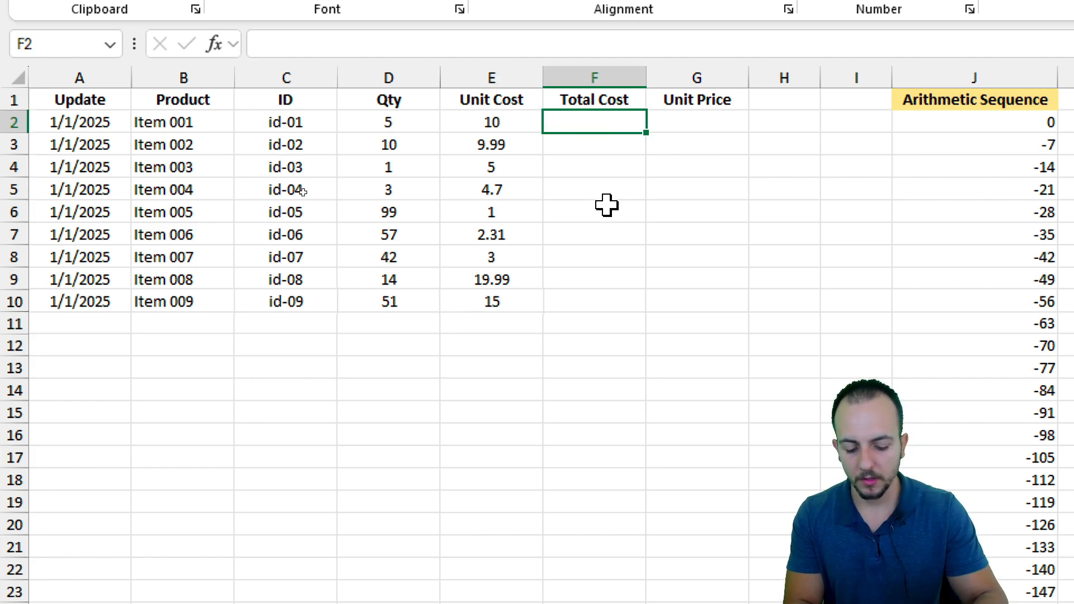
text(=)
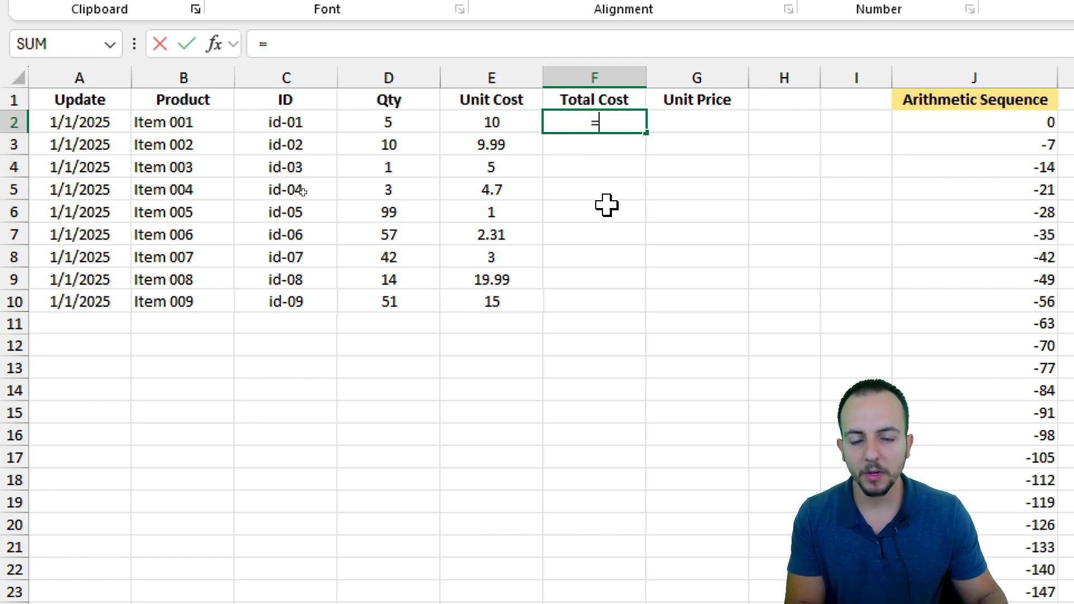
click(511, 120)
text(*)
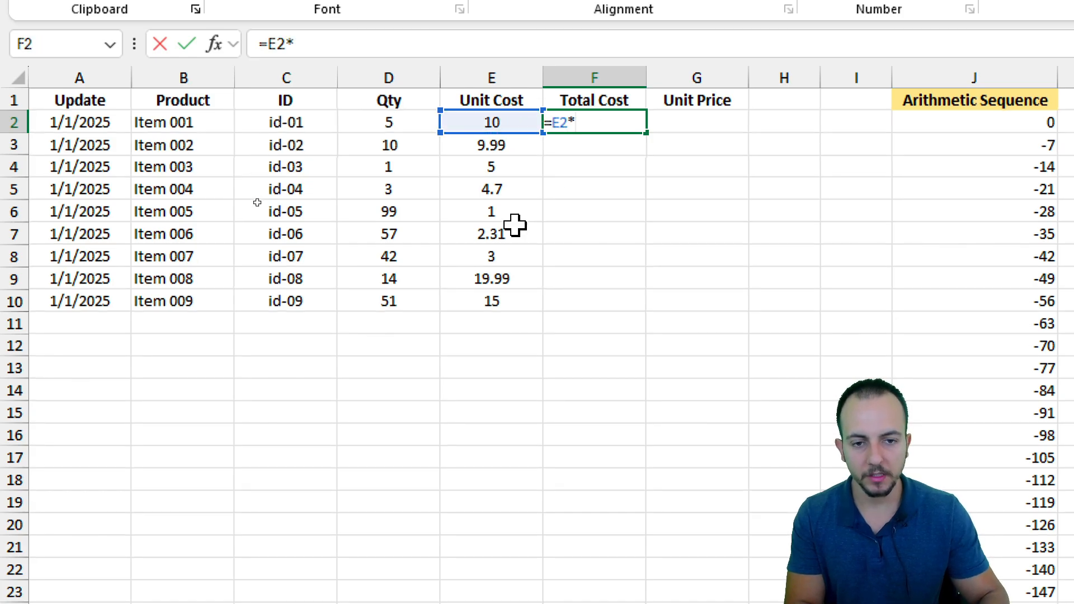
click(362, 125)
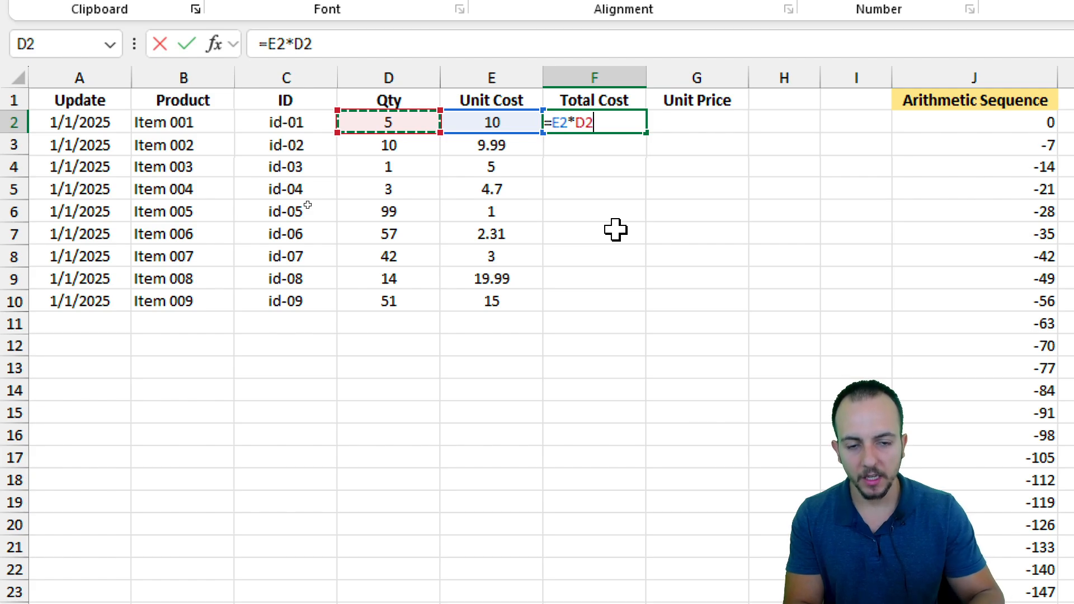
key(Return)
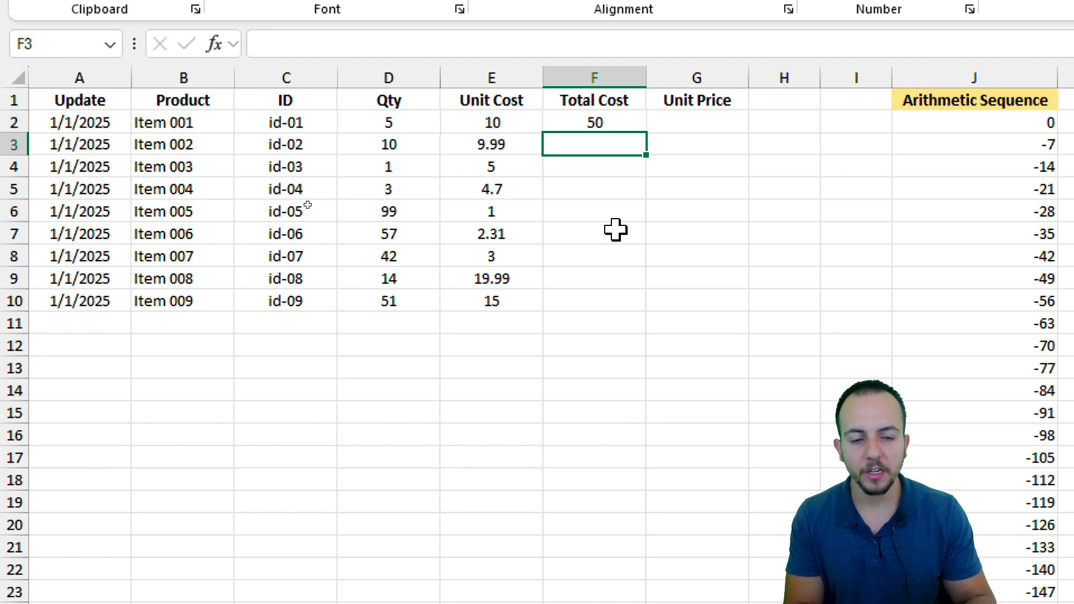
Autofill the Total Cost formula from F2 down to F10.
key(Down)
key(Down)
key(Down)
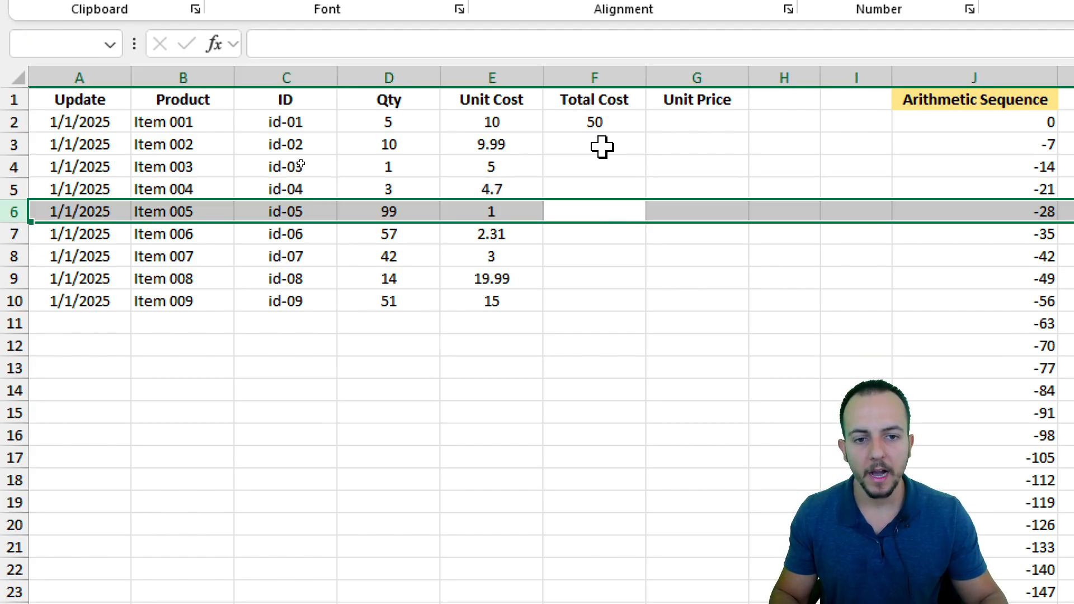
click(622, 124)
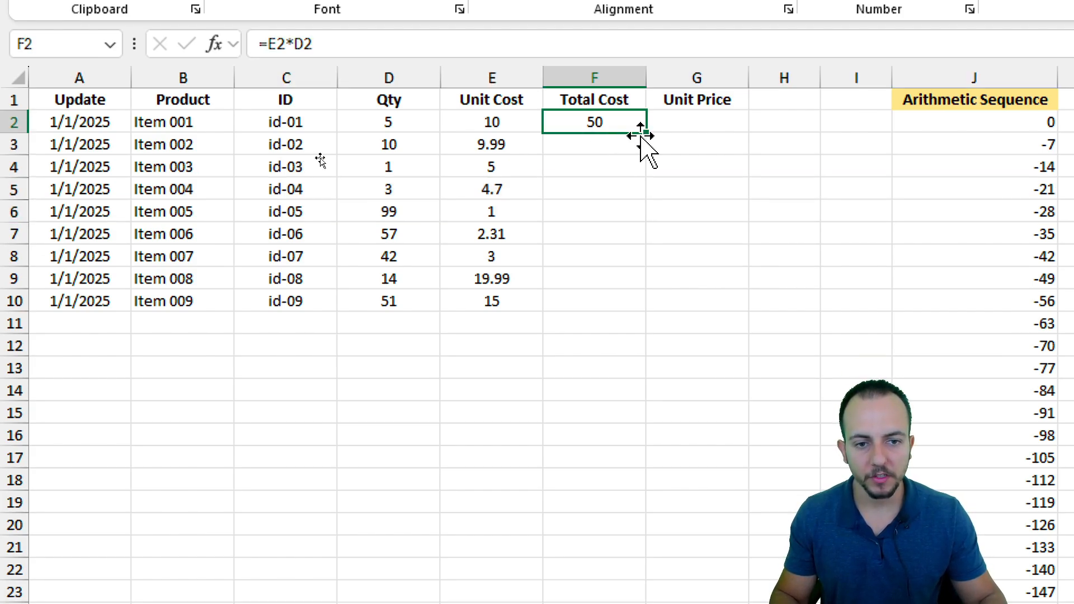
drag(645, 135, 637, 311)
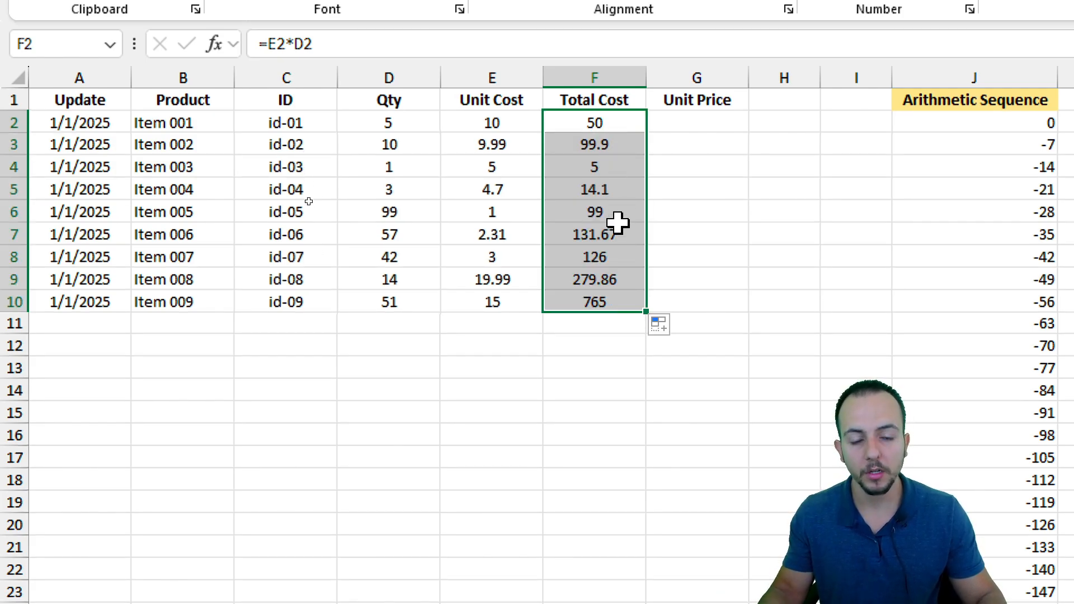
Inspect the cell references in the Total Cost formulas in F2 and F7, leaving both formulas as they are.
double_click(610, 124)
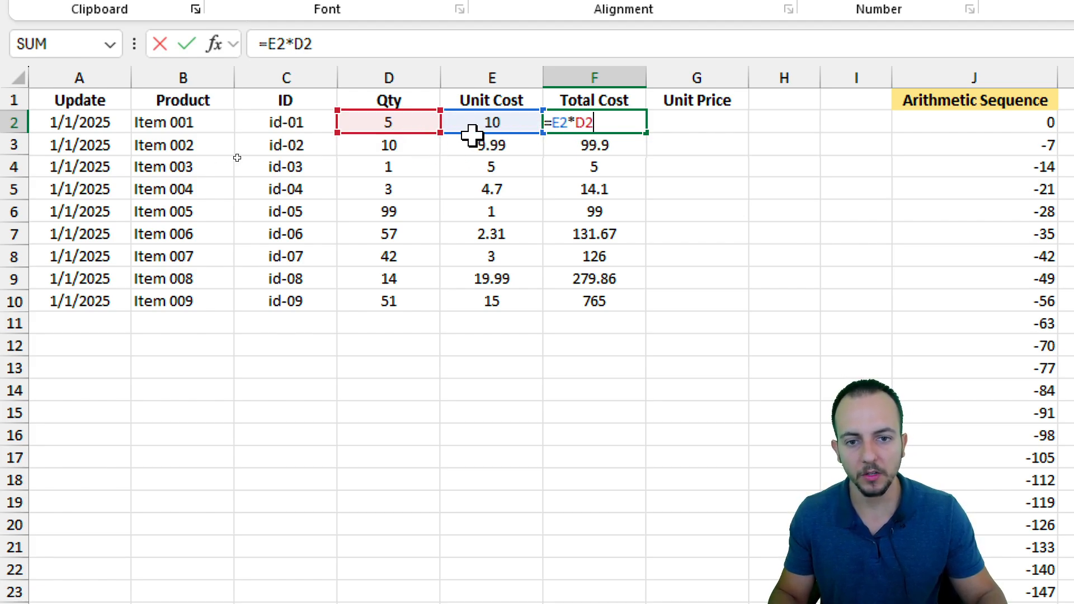
key(ctrl+Return)
click(568, 233)
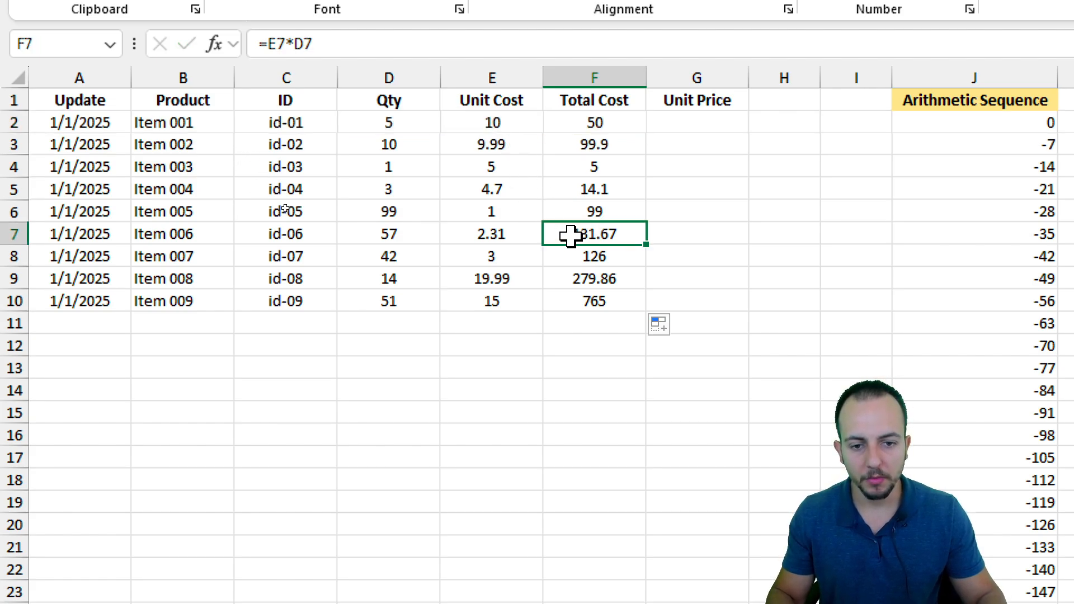
double_click(608, 229)
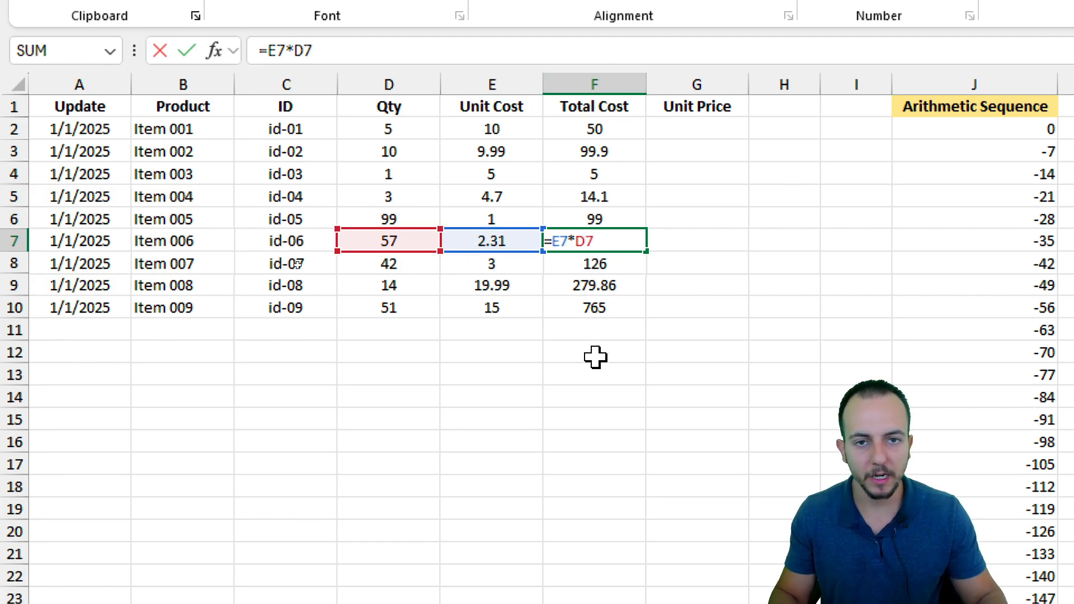
key(ctrl+Return)
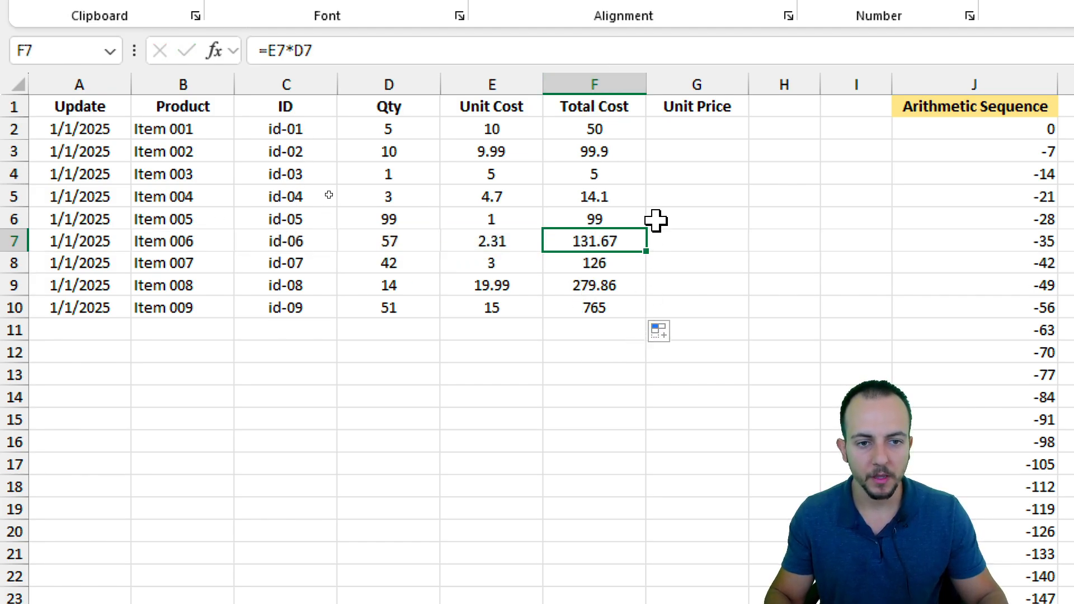
Enter the formula =E2*1.2 in G2 to calculate the first item's unit price.
click(721, 132)
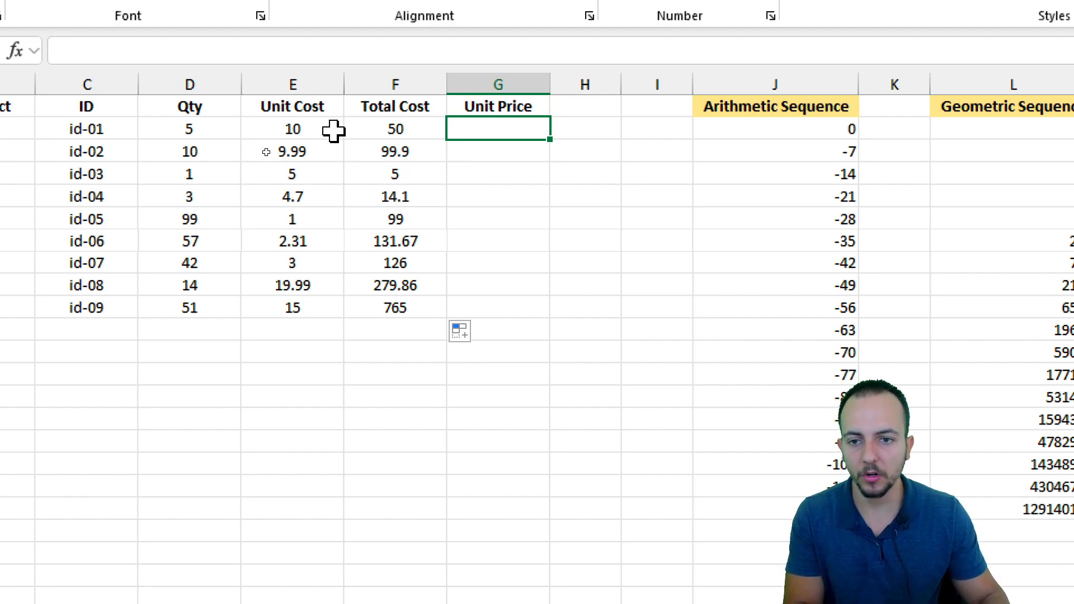
text(=)
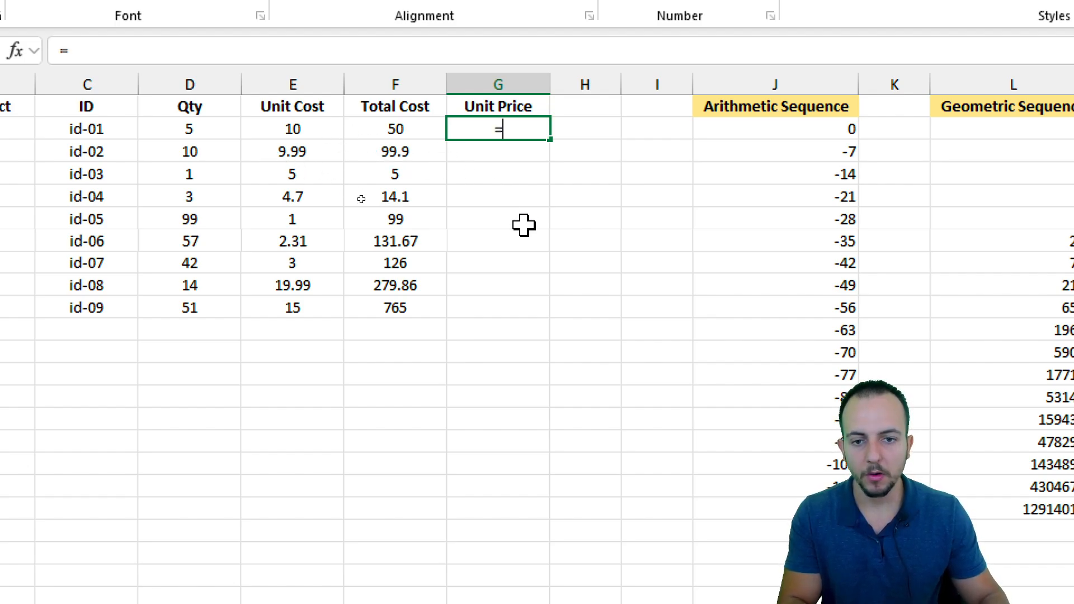
click(313, 128)
text(*)
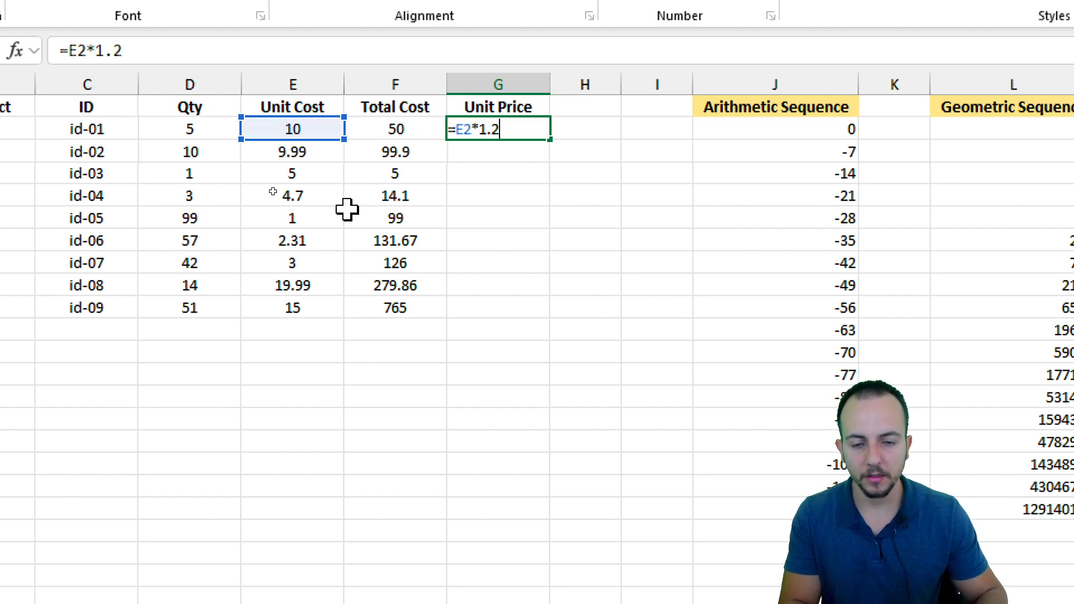
key(Return)
Autofill the Unit Price formula from G2 down to G10.
click(519, 130)
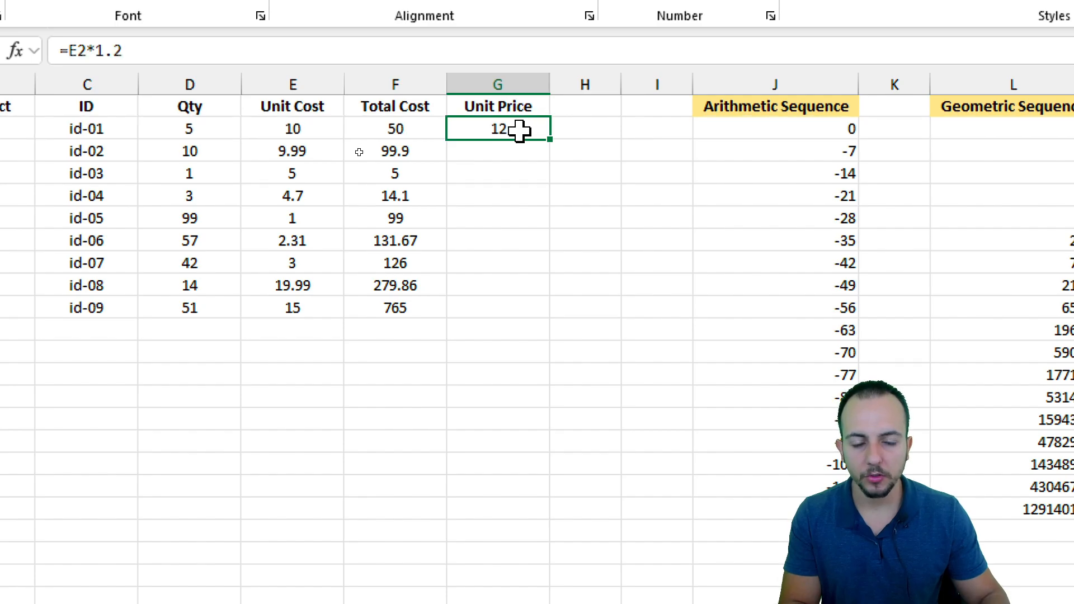
click(515, 151)
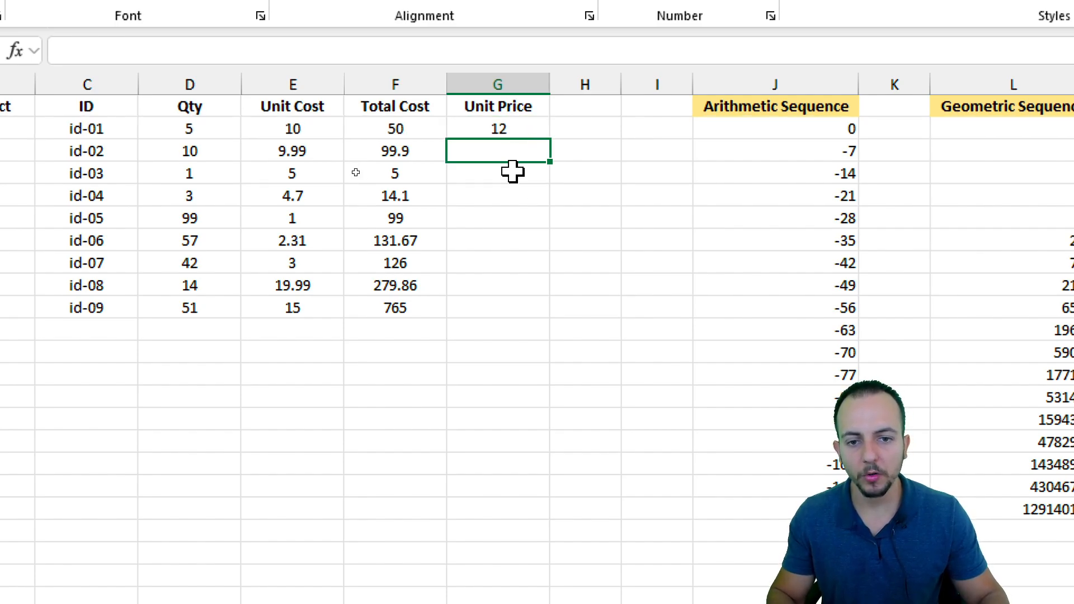
key(Up)
key(Down)
click(526, 129)
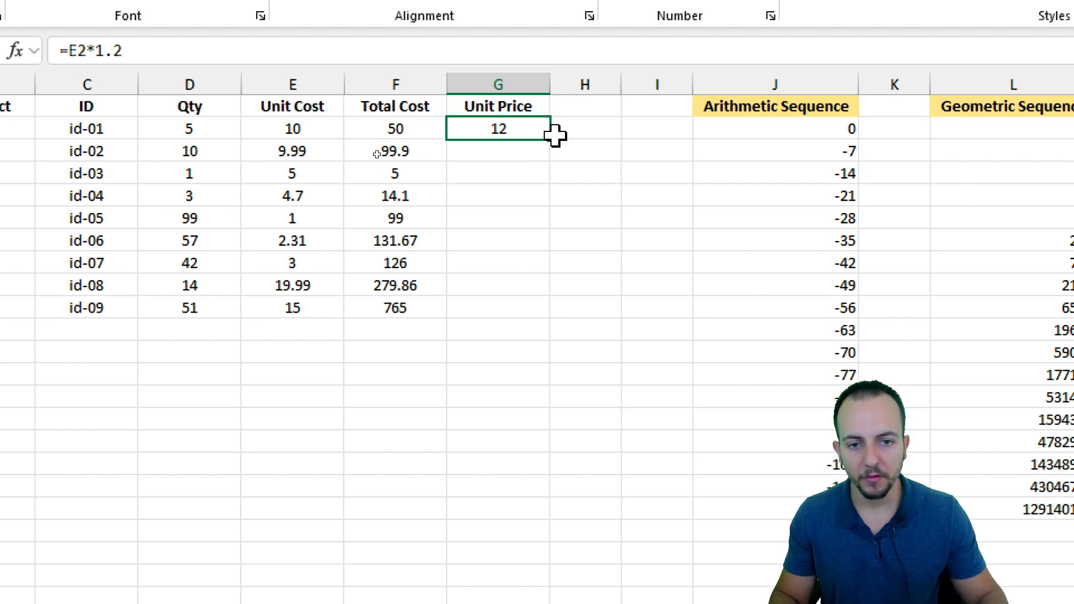
drag(554, 139, 545, 309)
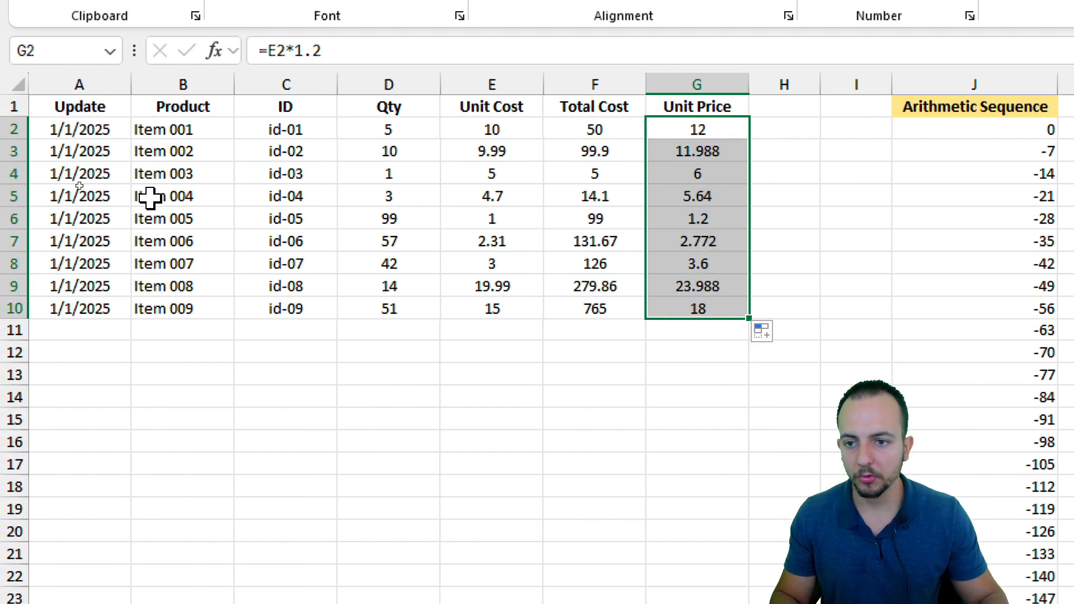
Review the product table and the AutoFill sequence examples across the sheet, from Arithmetic Sequence to Cumulative Sum.
click(95, 109)
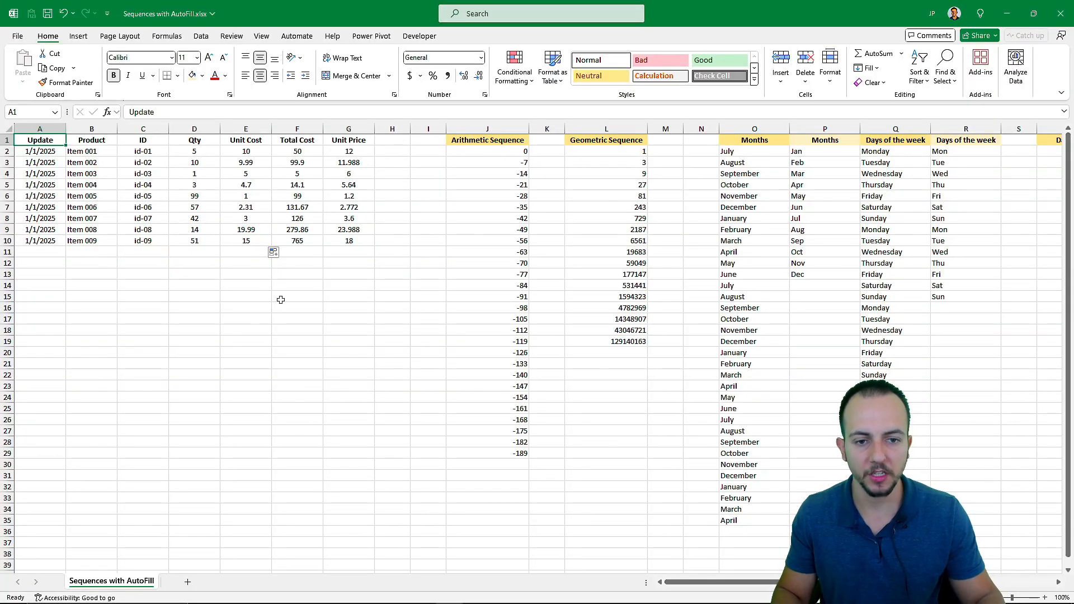
scroll(281, 300, right, 6)
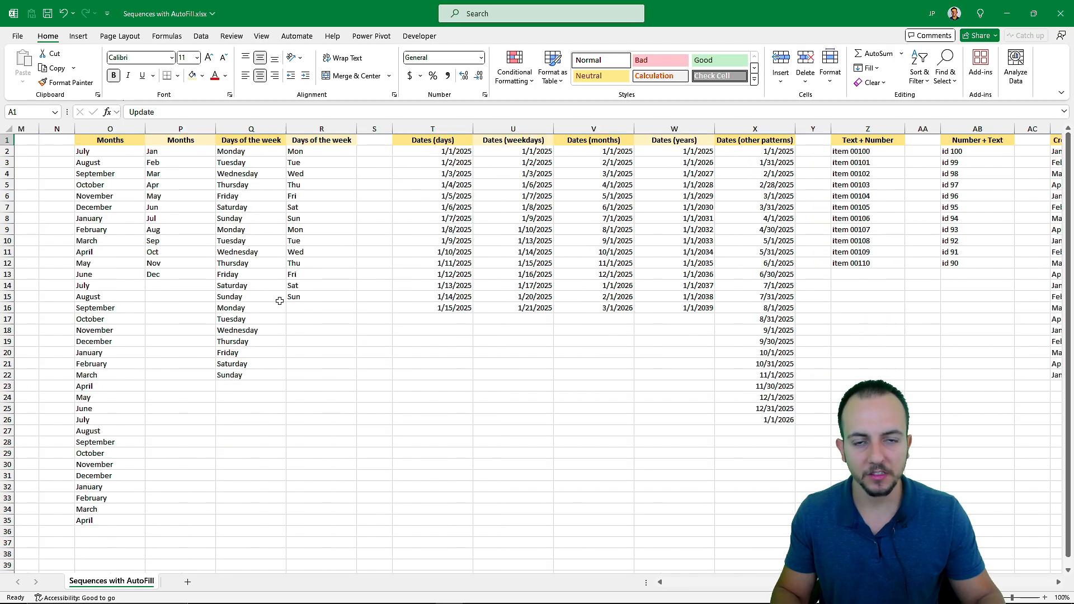
scroll(280, 301, right, 3)
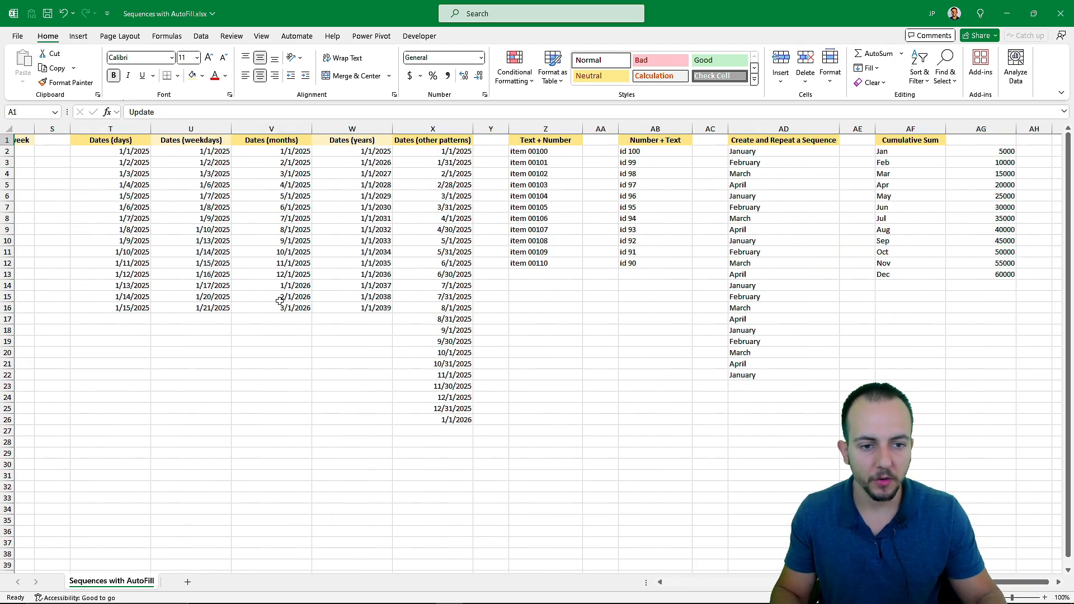
scroll(280, 301, right, 2)
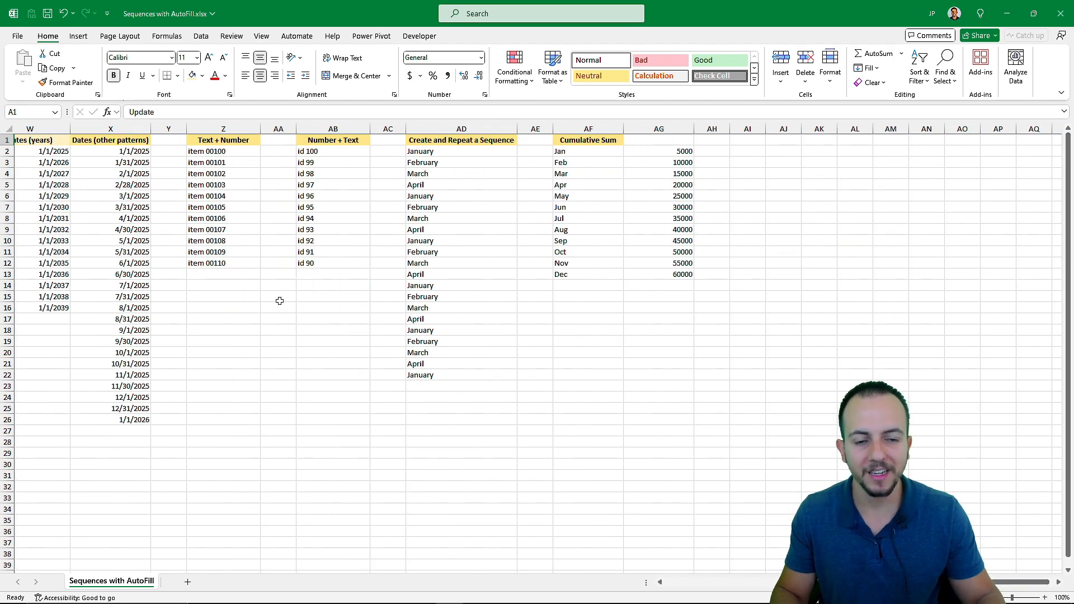
scroll(280, 301, left, 11)
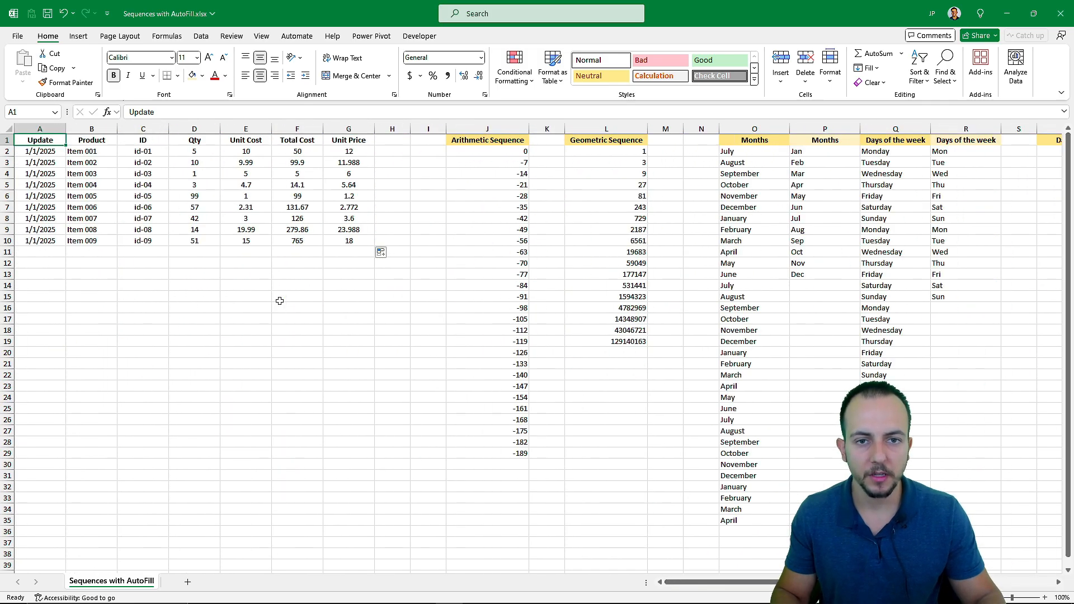